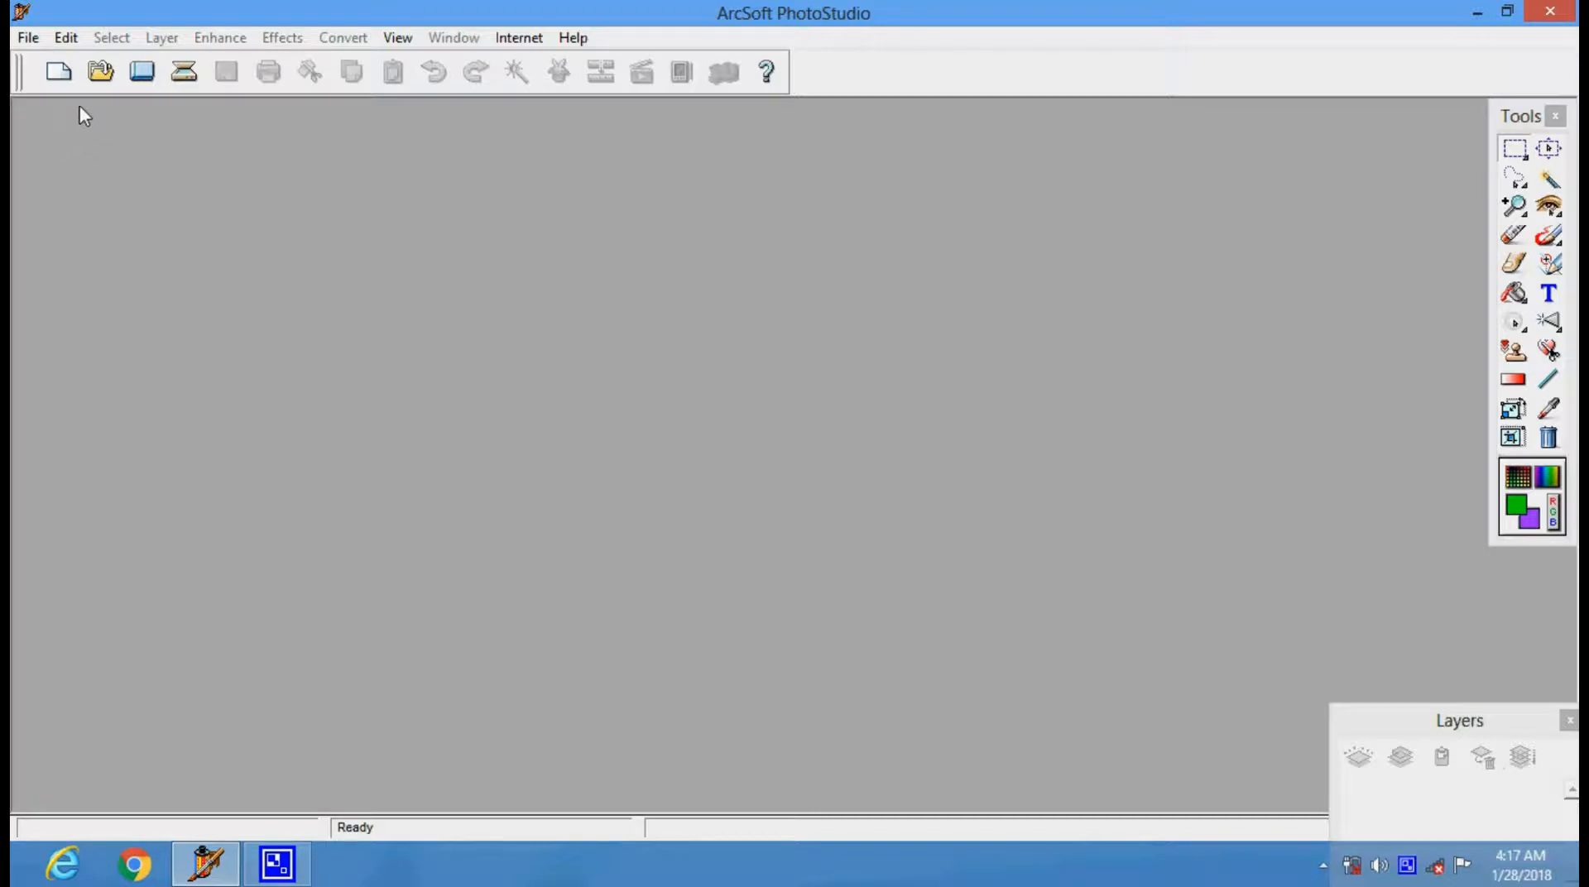
Step: Set up a new image with the 1600 x 1000 Pixel preset and check its dimensions in inches and centimetres, returning to pixels
left_click(30, 38)
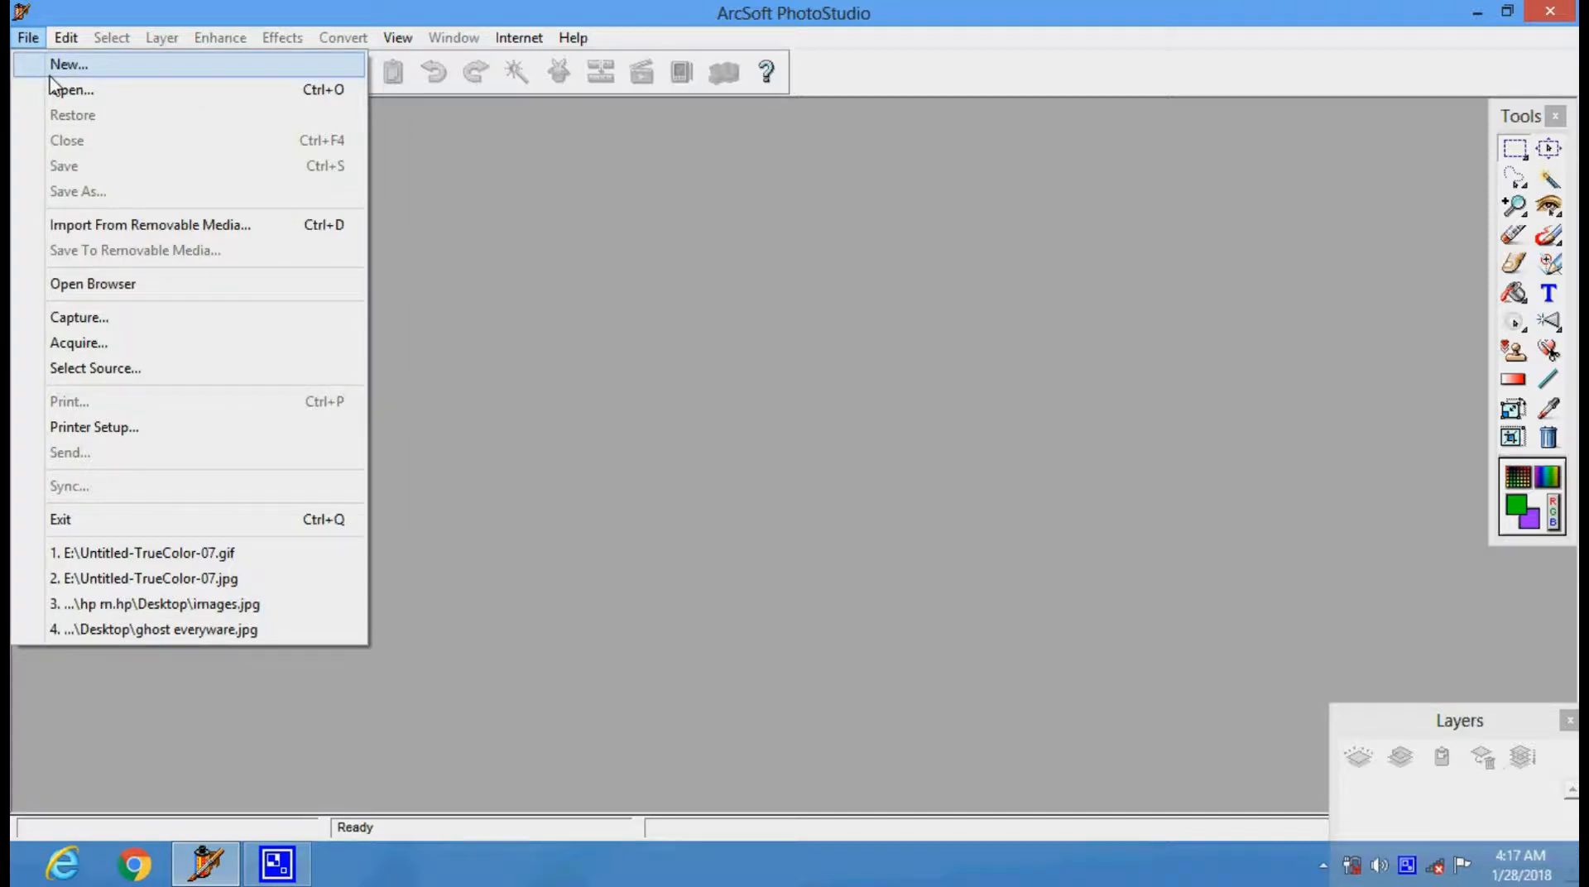
left_click(52, 73)
left_click(848, 424)
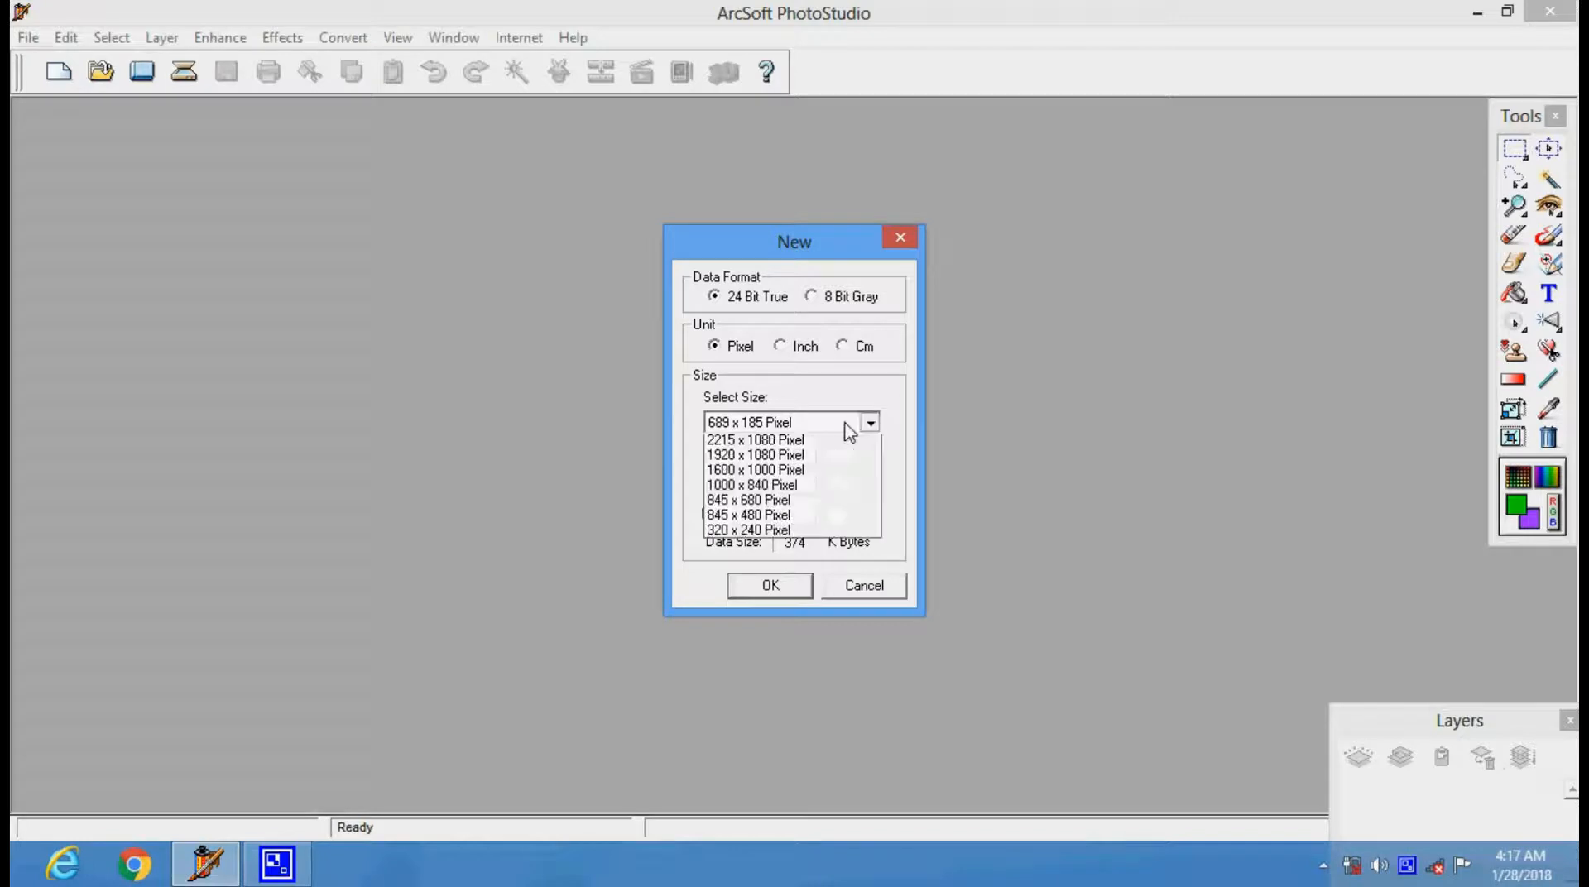
left_click(801, 471)
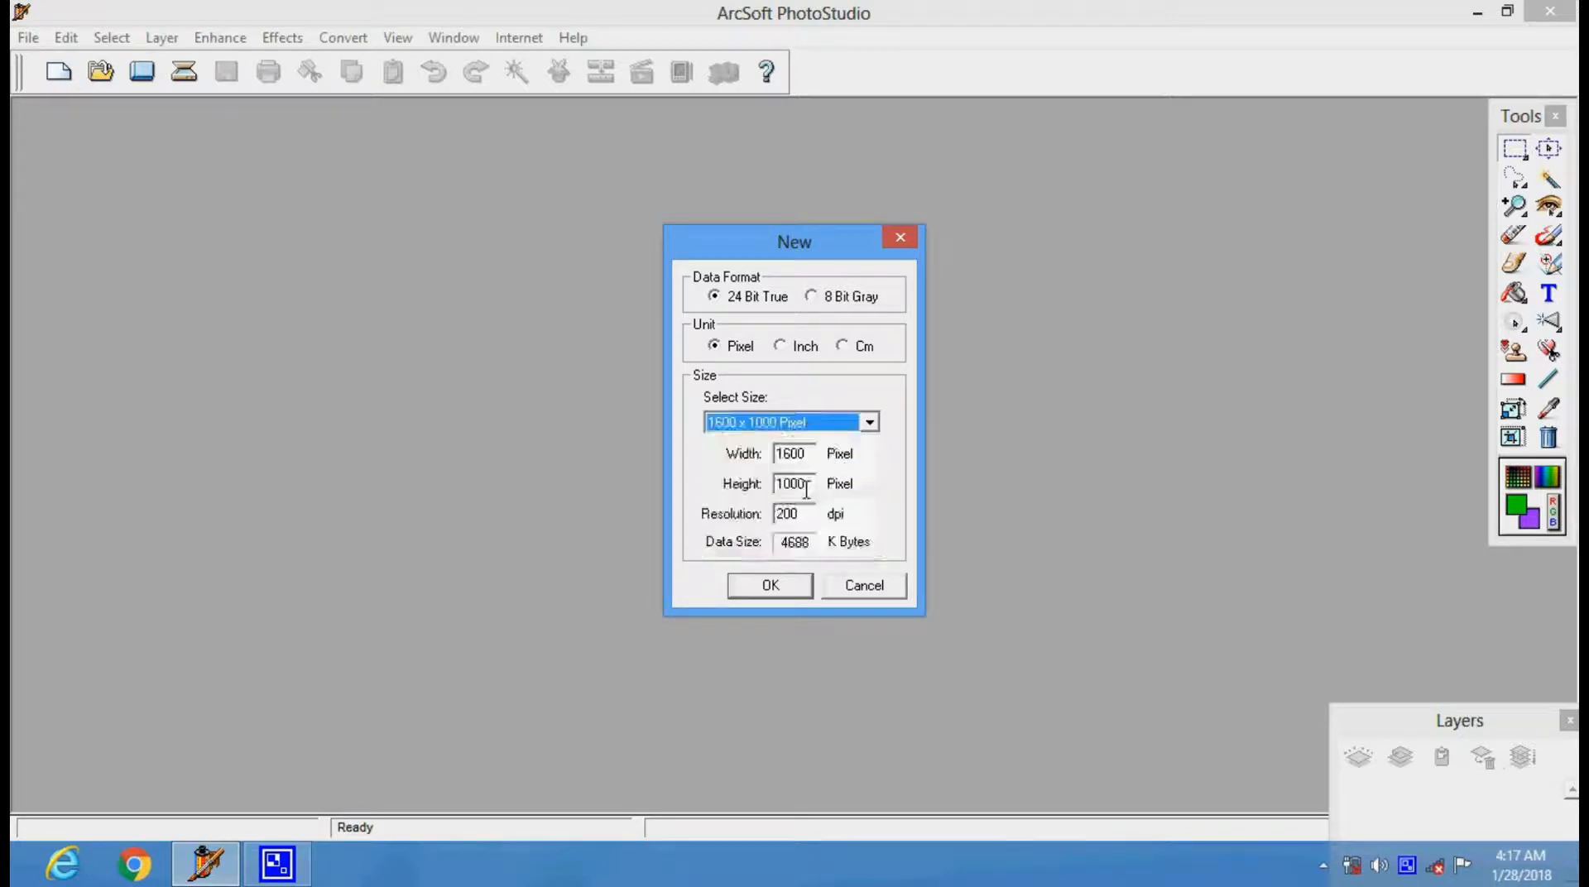
left_click(781, 346)
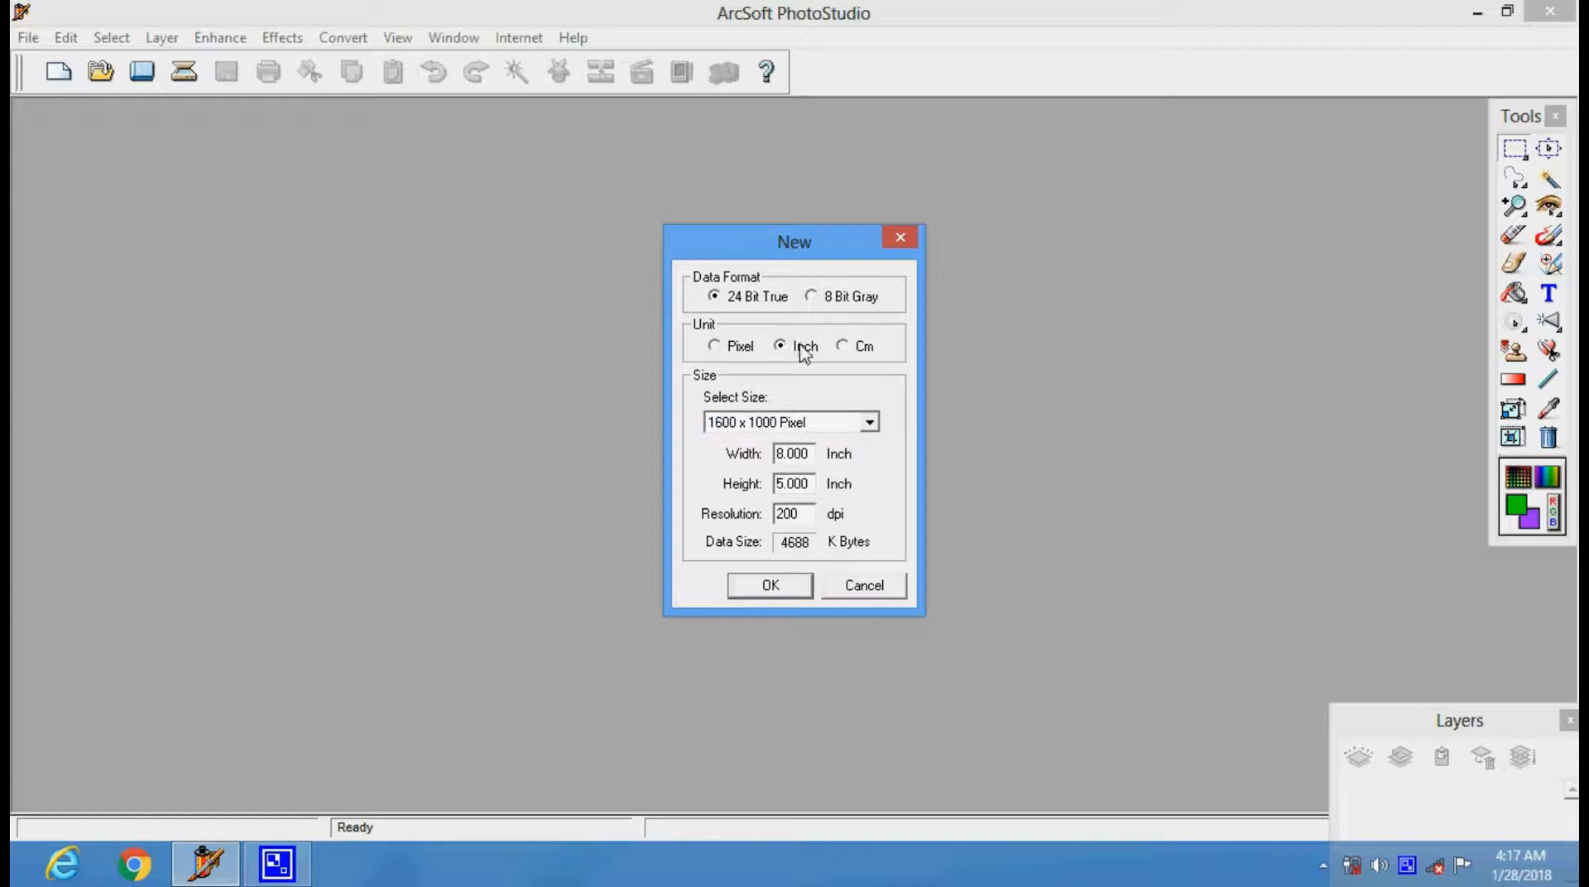
left_click(843, 346)
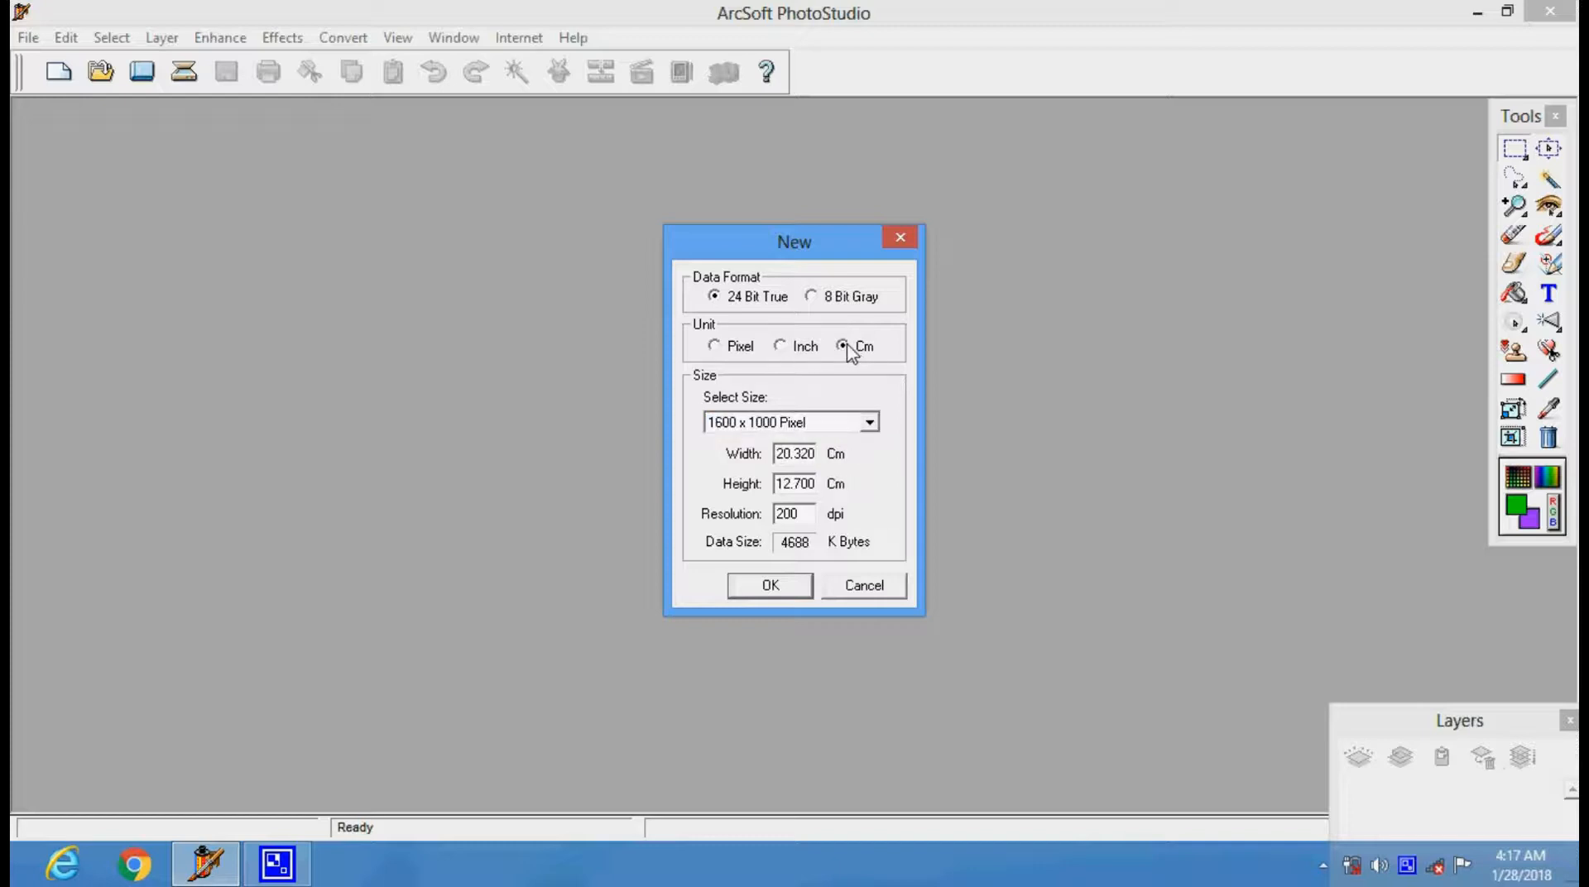
left_click(714, 346)
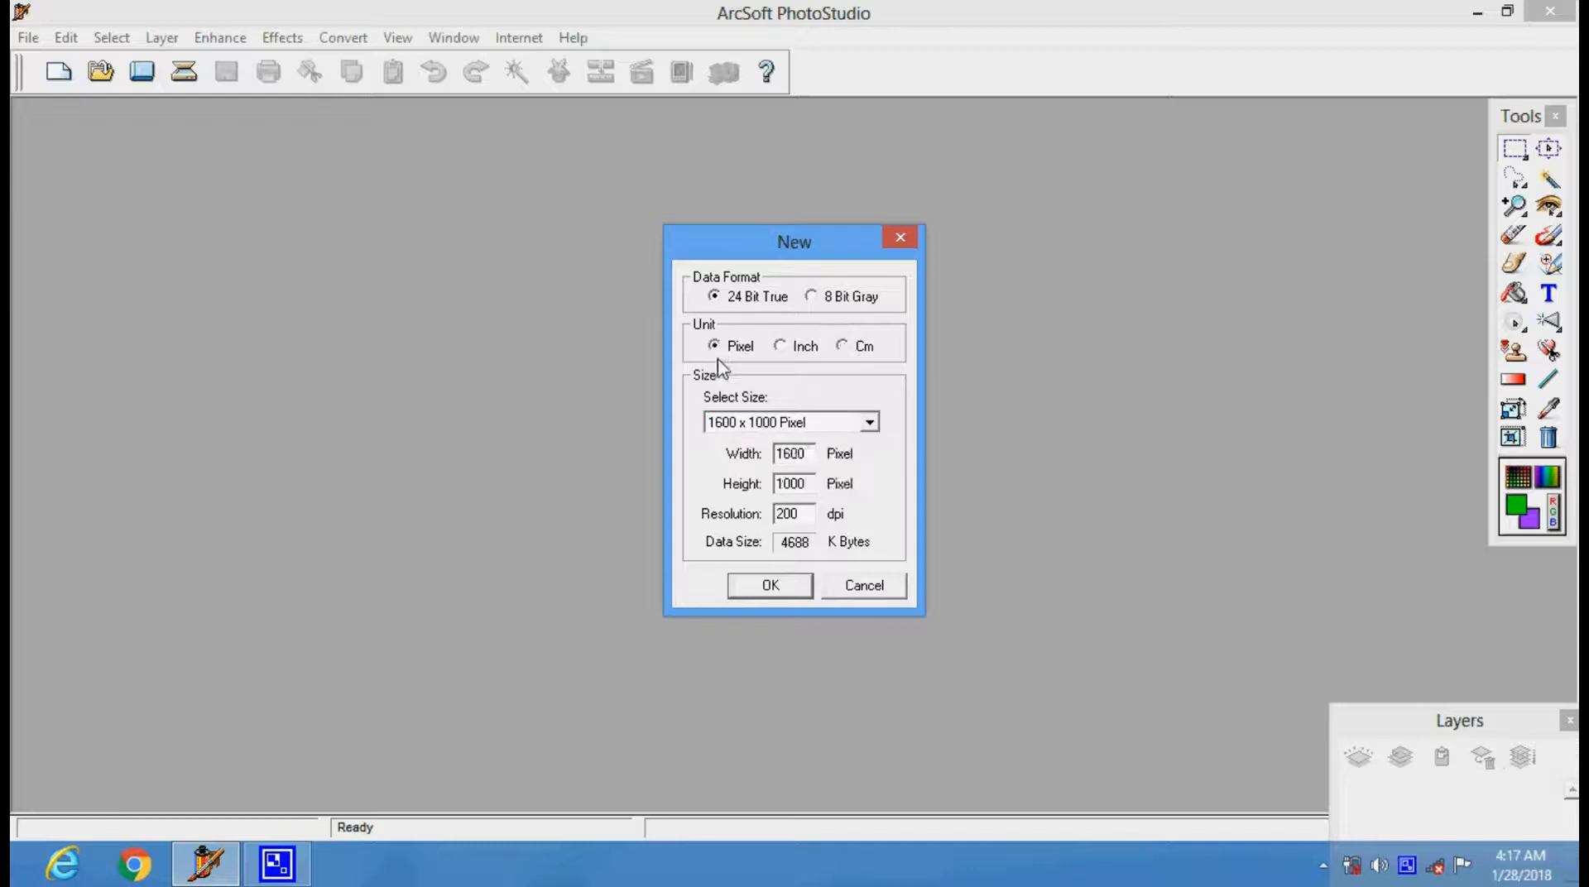
Step: Try the 1000 x 840 Pixel preset and view its dimensions in inches, returning the unit to pixels
left_click(873, 424)
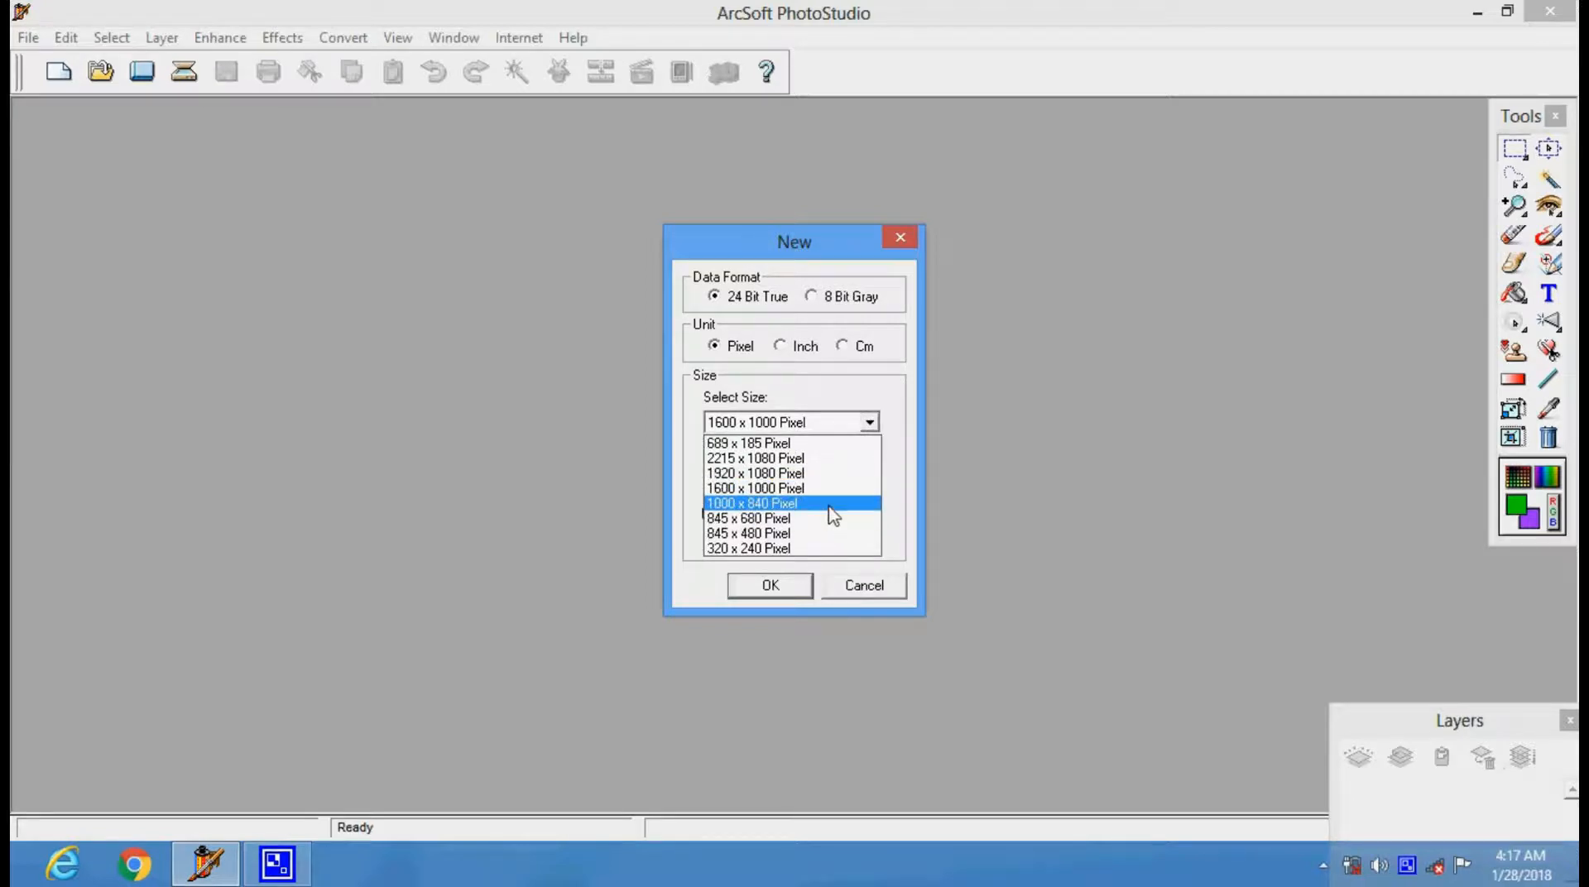
left_click(796, 348)
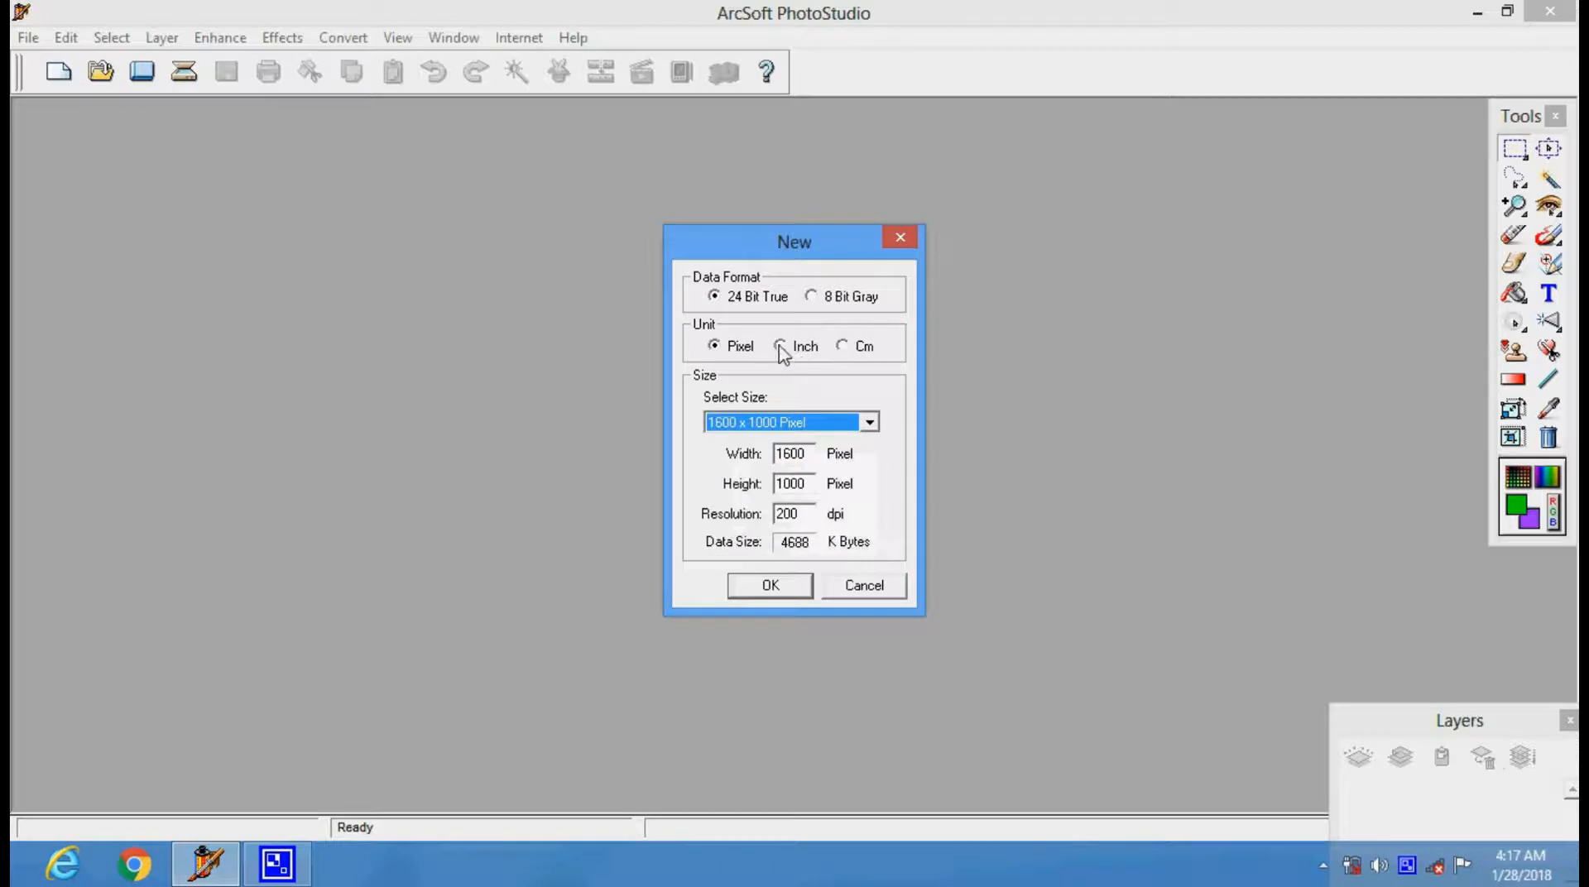
left_click(779, 346)
left_click(869, 423)
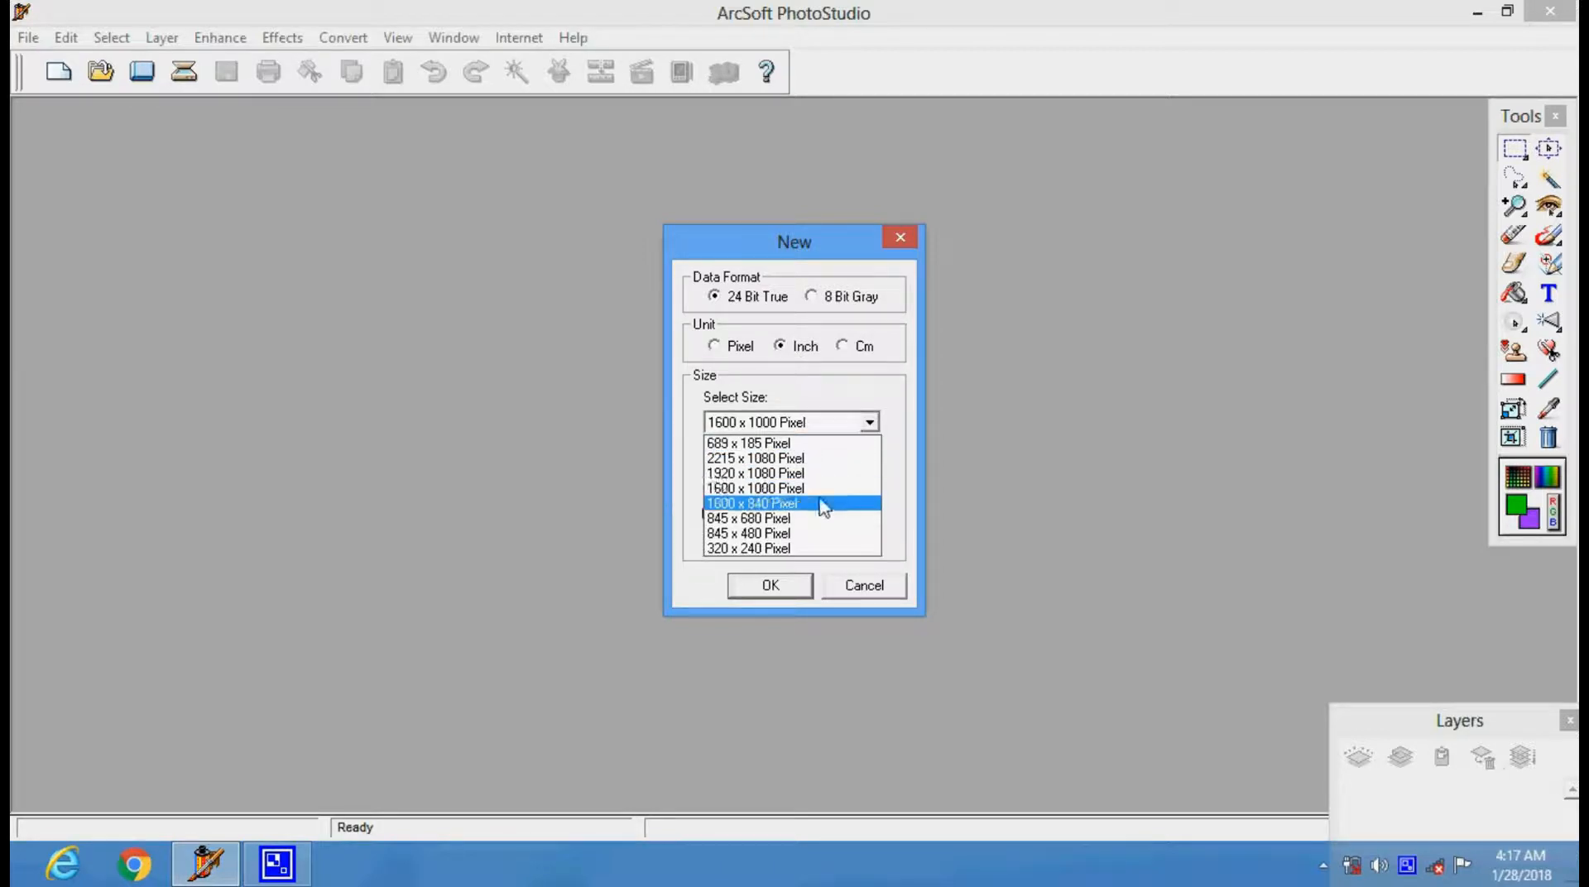
left_click(827, 500)
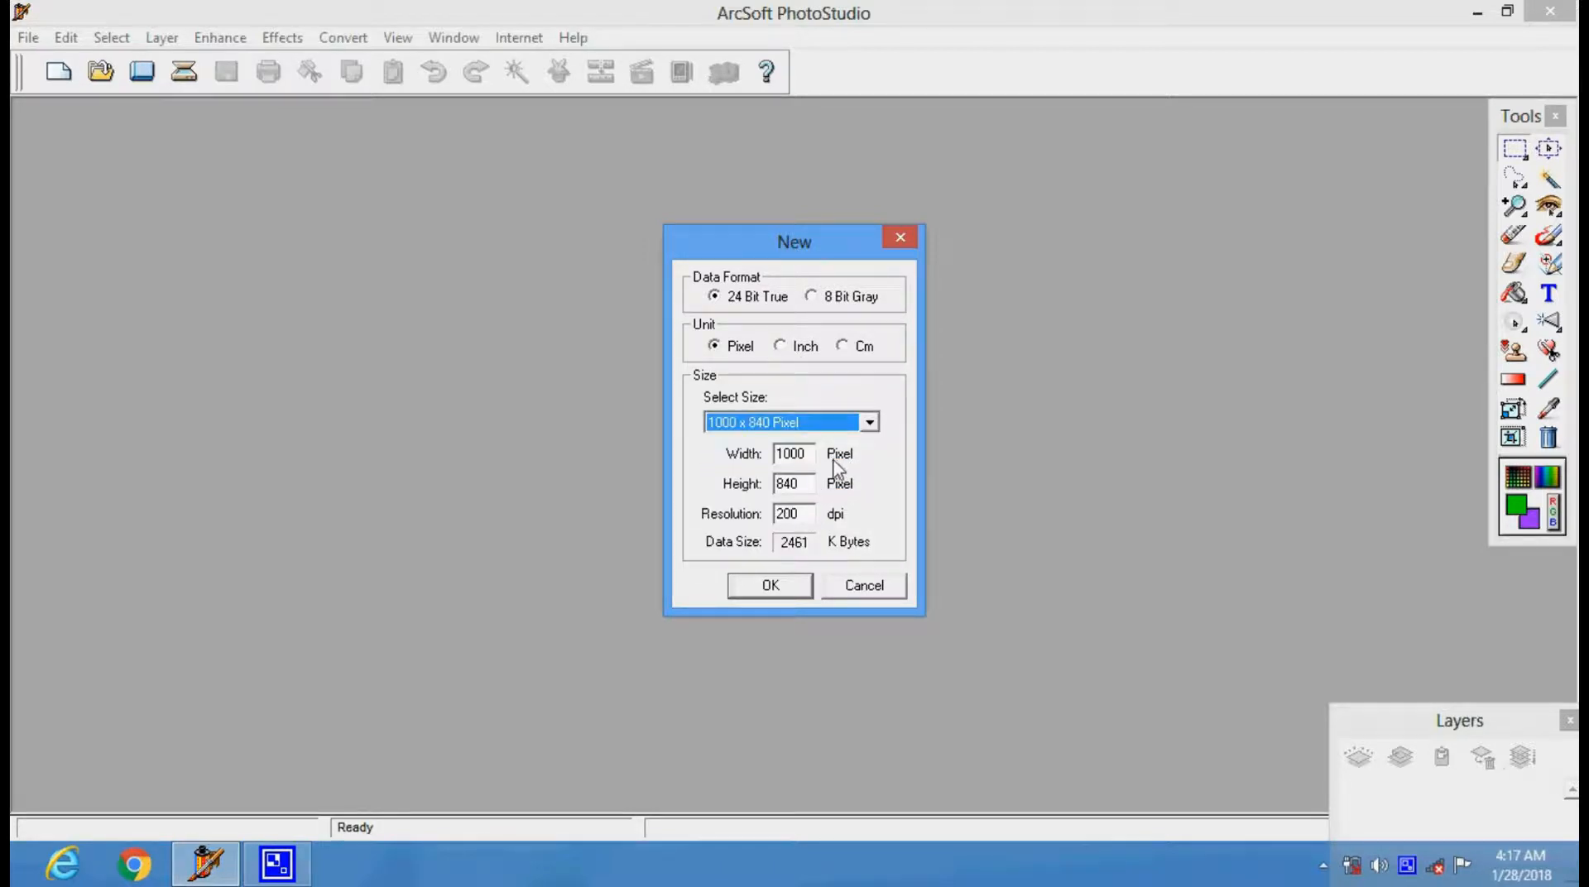
left_click(797, 349)
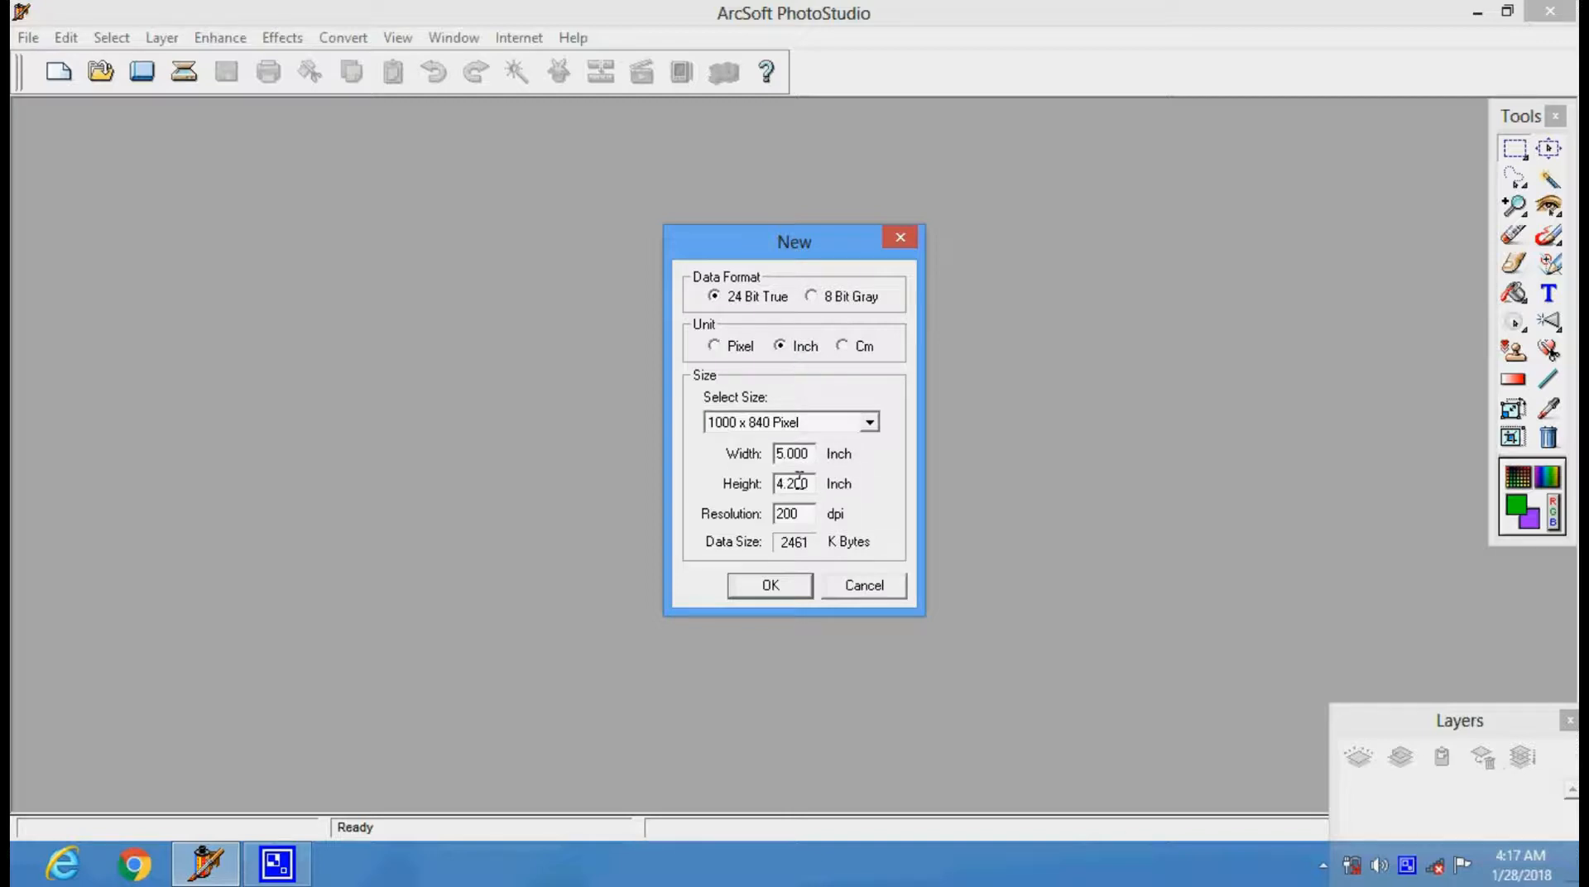
left_click(724, 348)
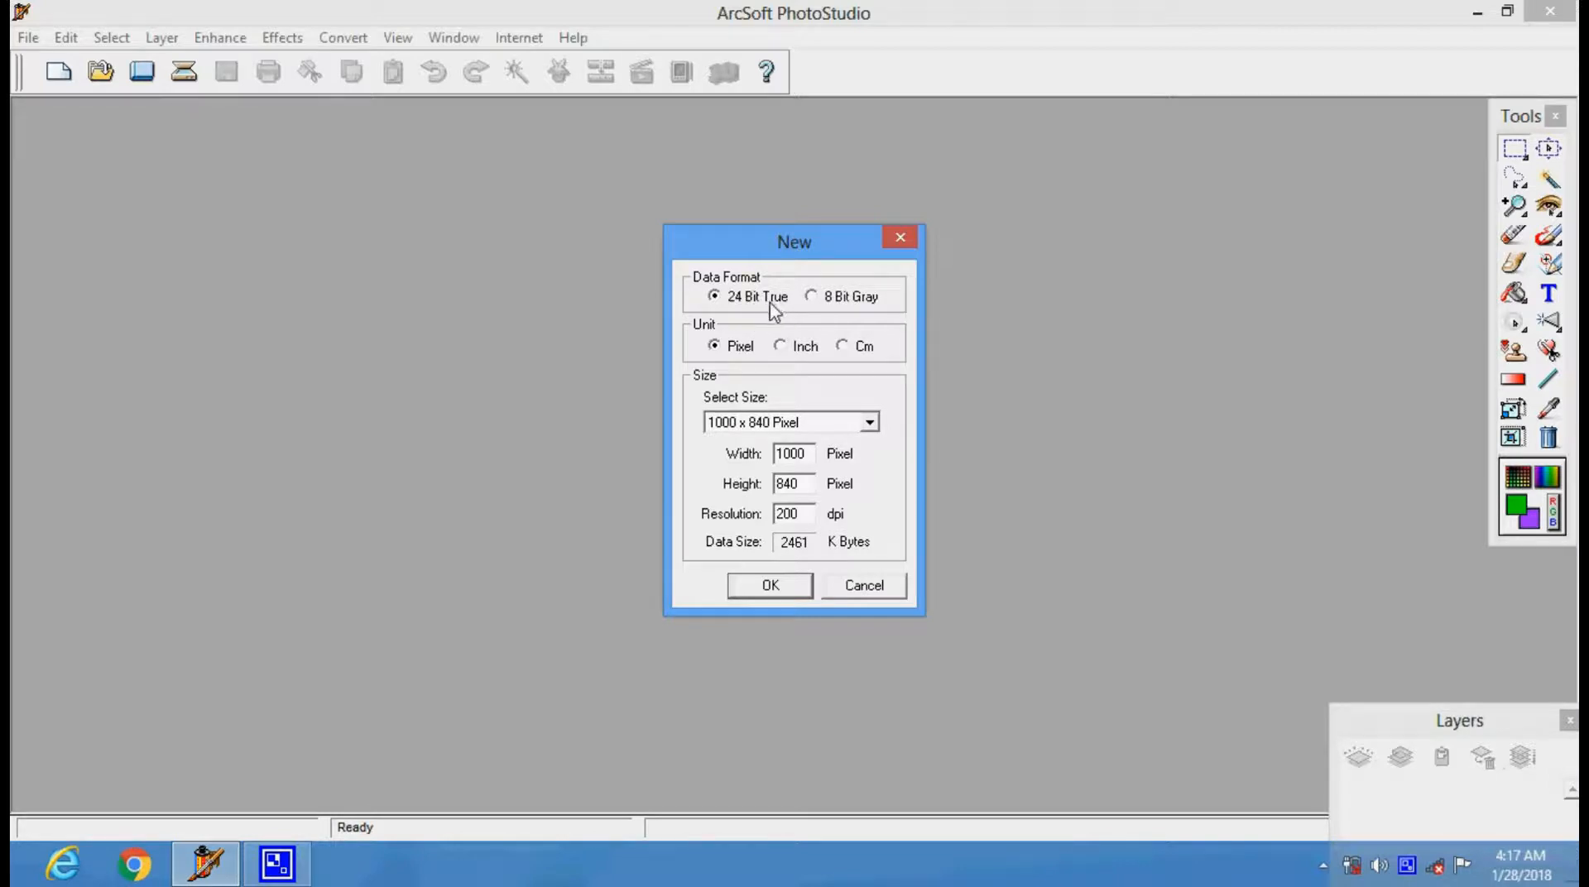
Step: Choose the 2215 x 1080 Pixel preset and create the new image
left_click(870, 424)
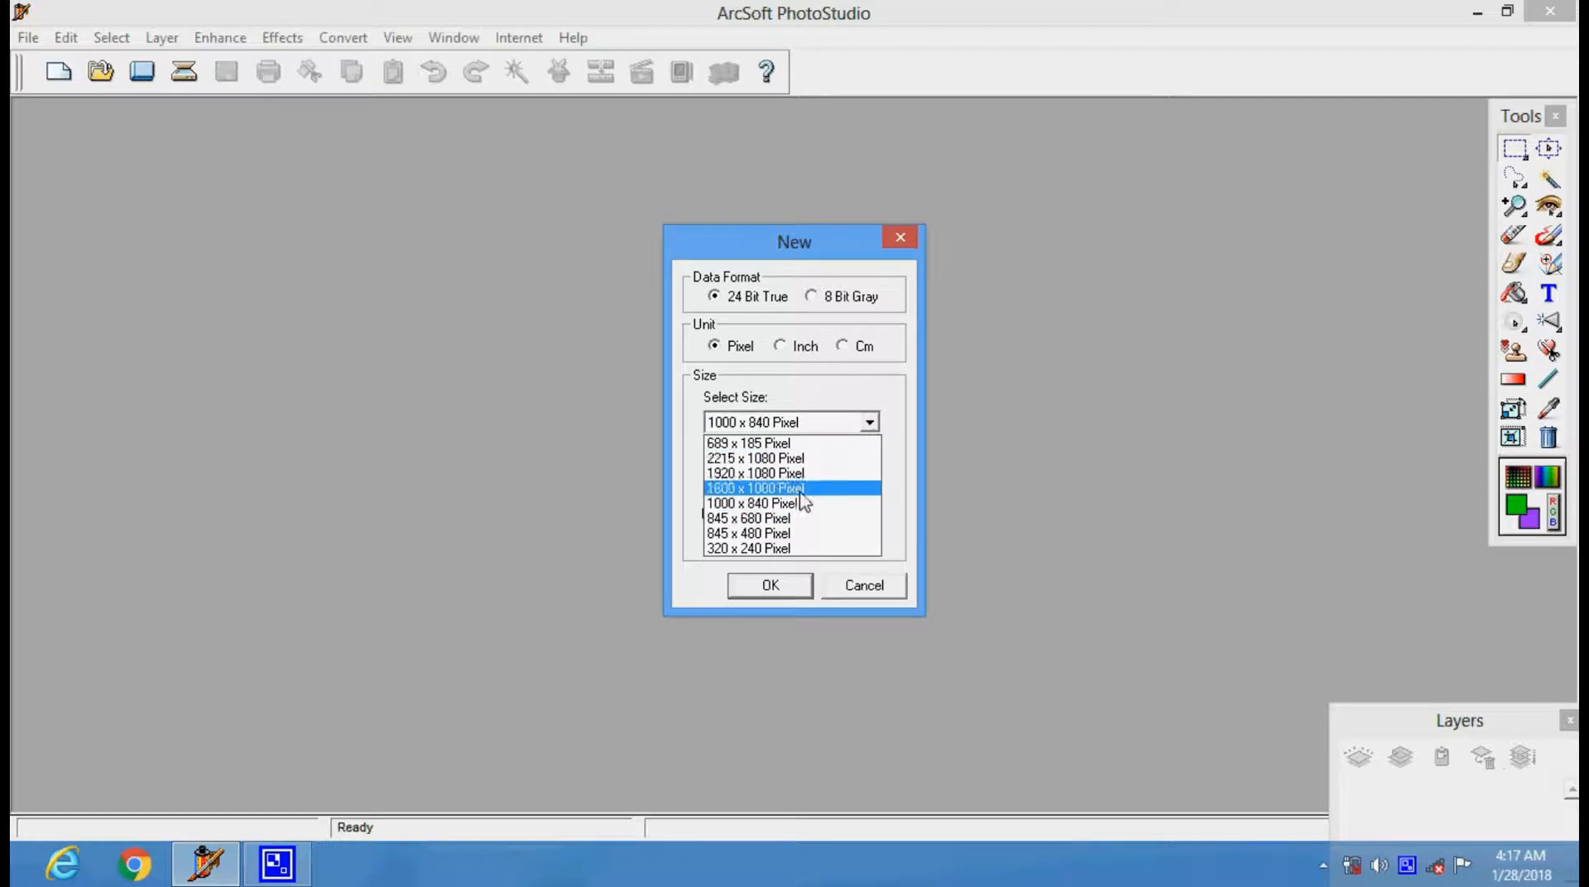
left_click(799, 458)
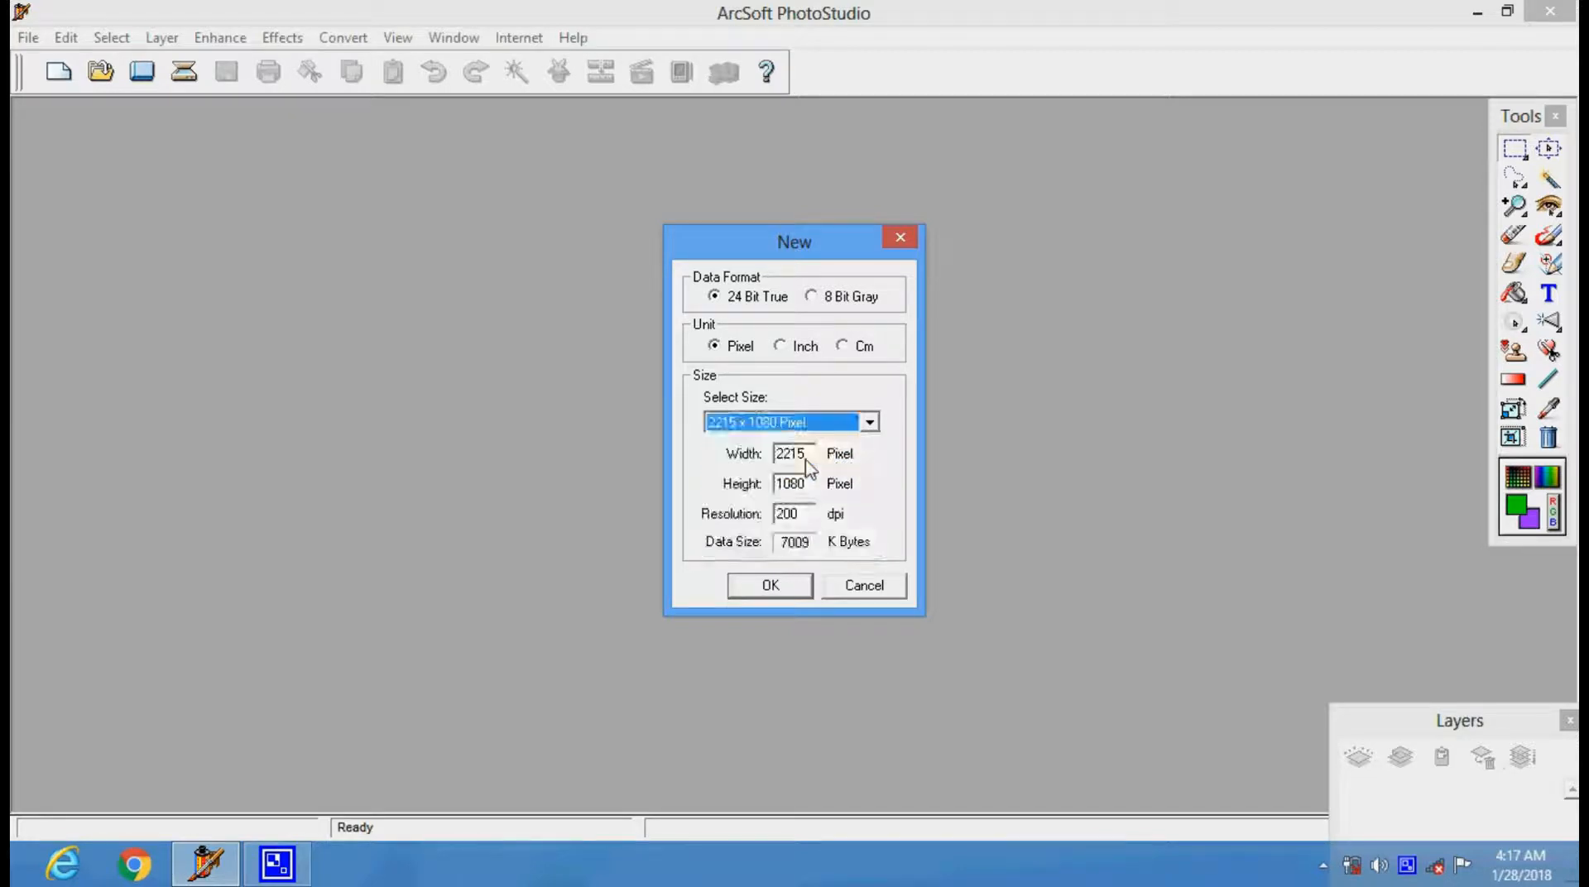
left_click(791, 588)
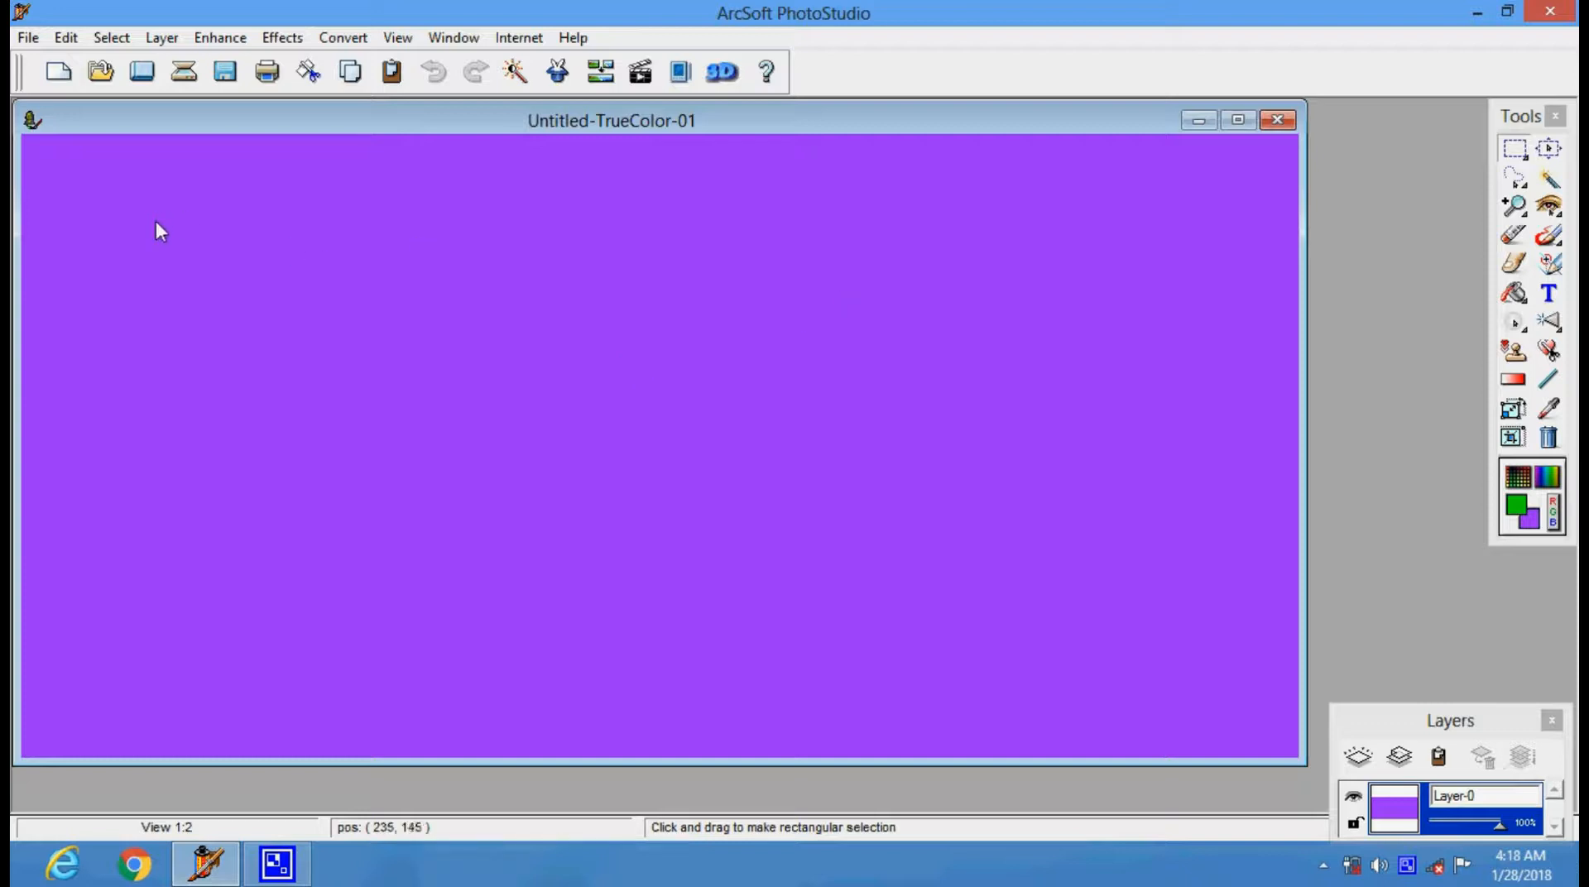
left_click(28, 43)
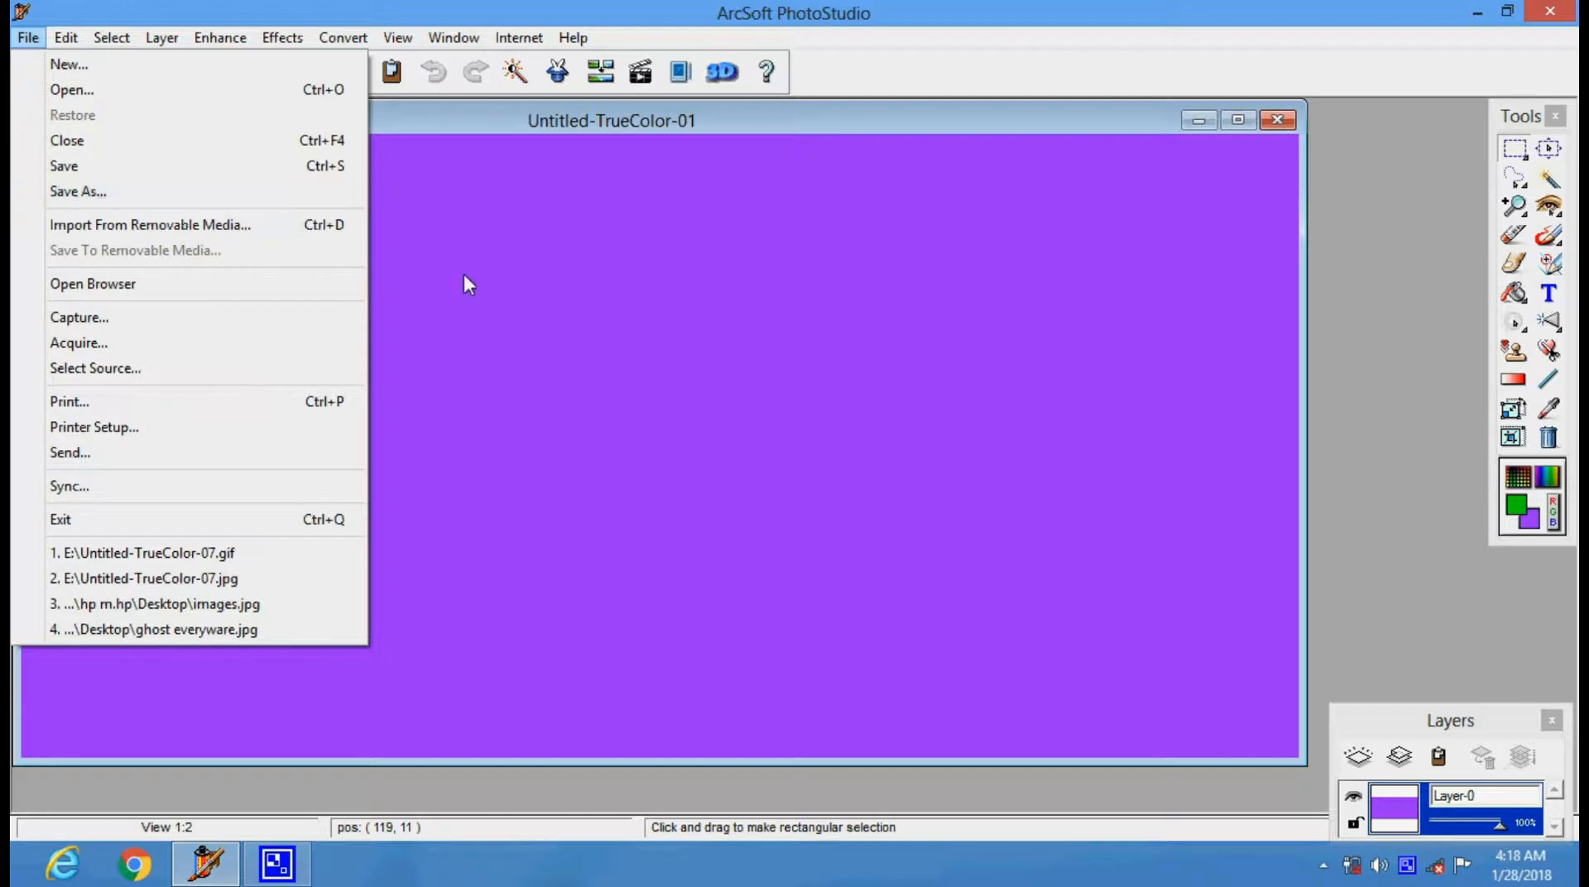
left_click(659, 265)
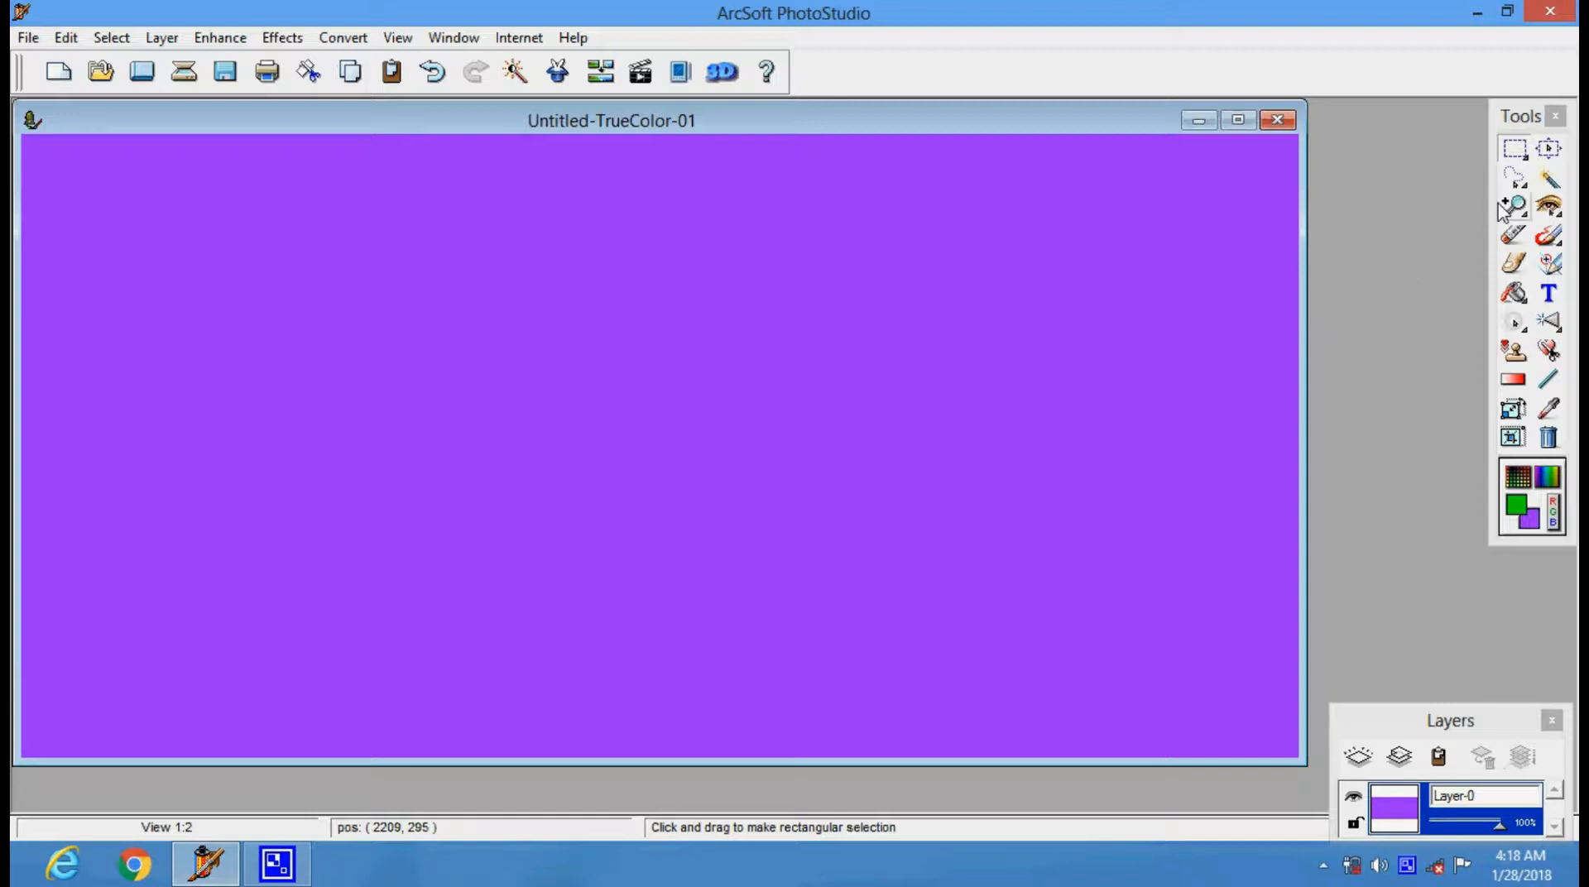
Step: Fill the canvas with a linear green-to-purple gradient drawn from its right side towards the centre, and dismiss the gradient options
double_click(1519, 378)
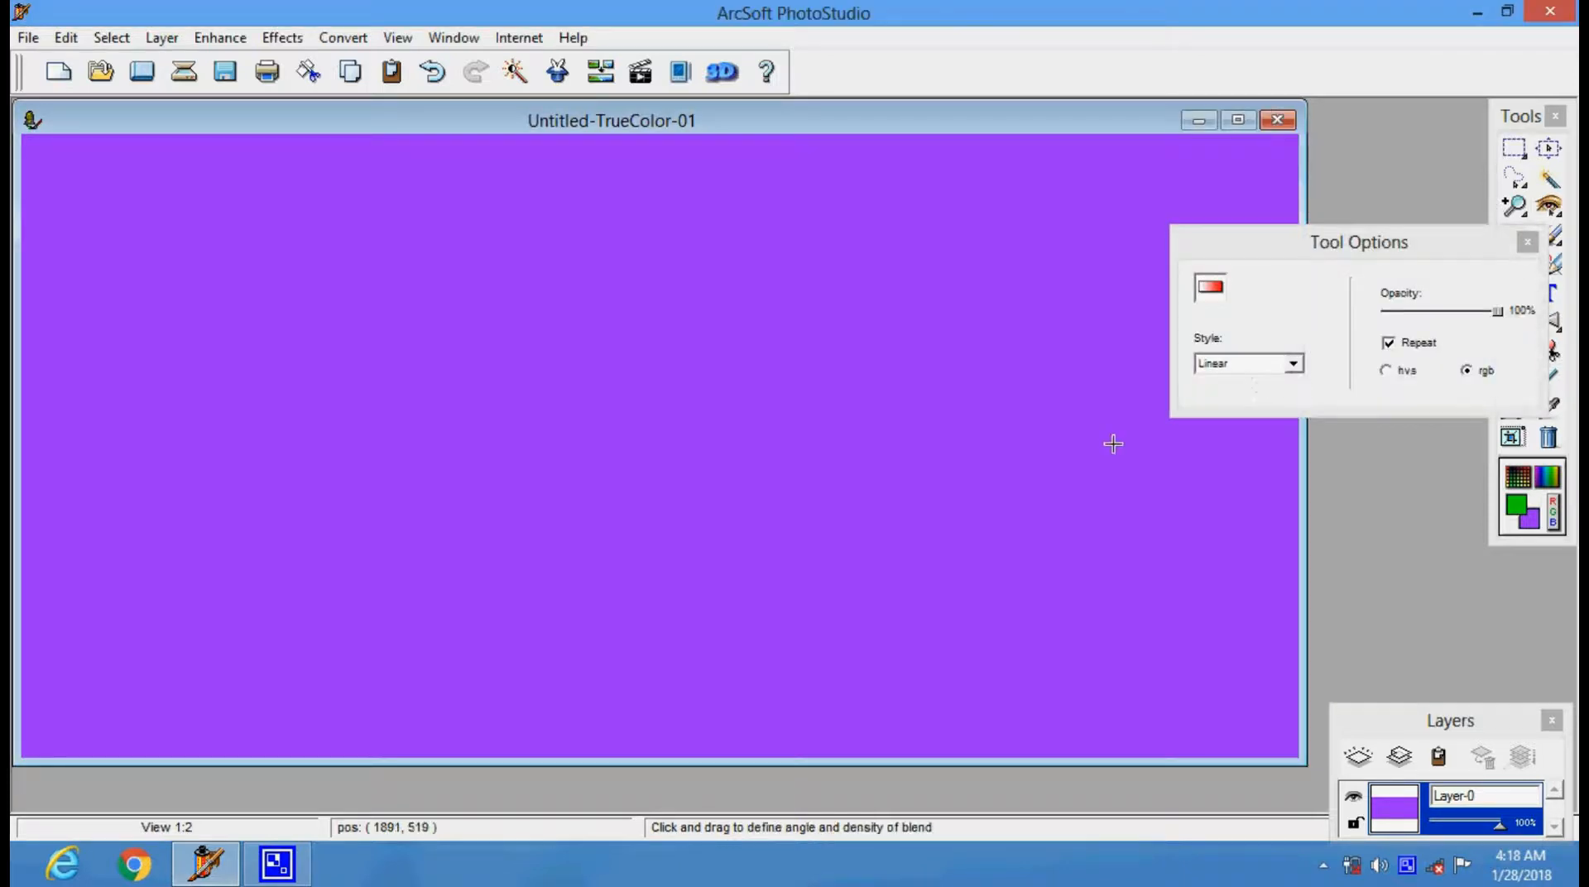
left_click_drag(1129, 485, 841, 416)
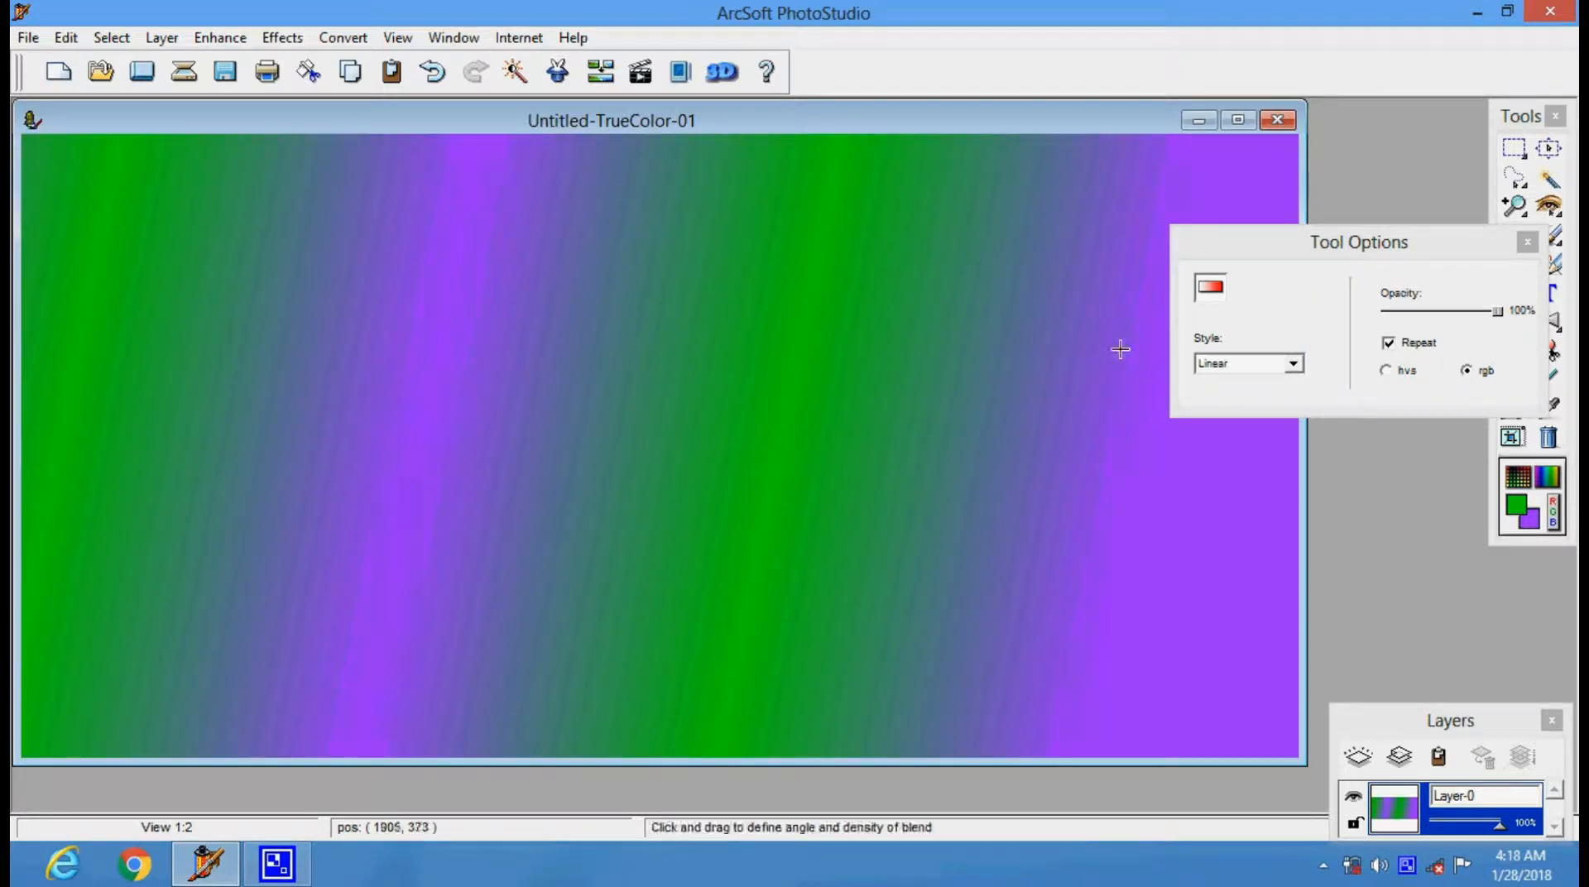
left_click(1528, 242)
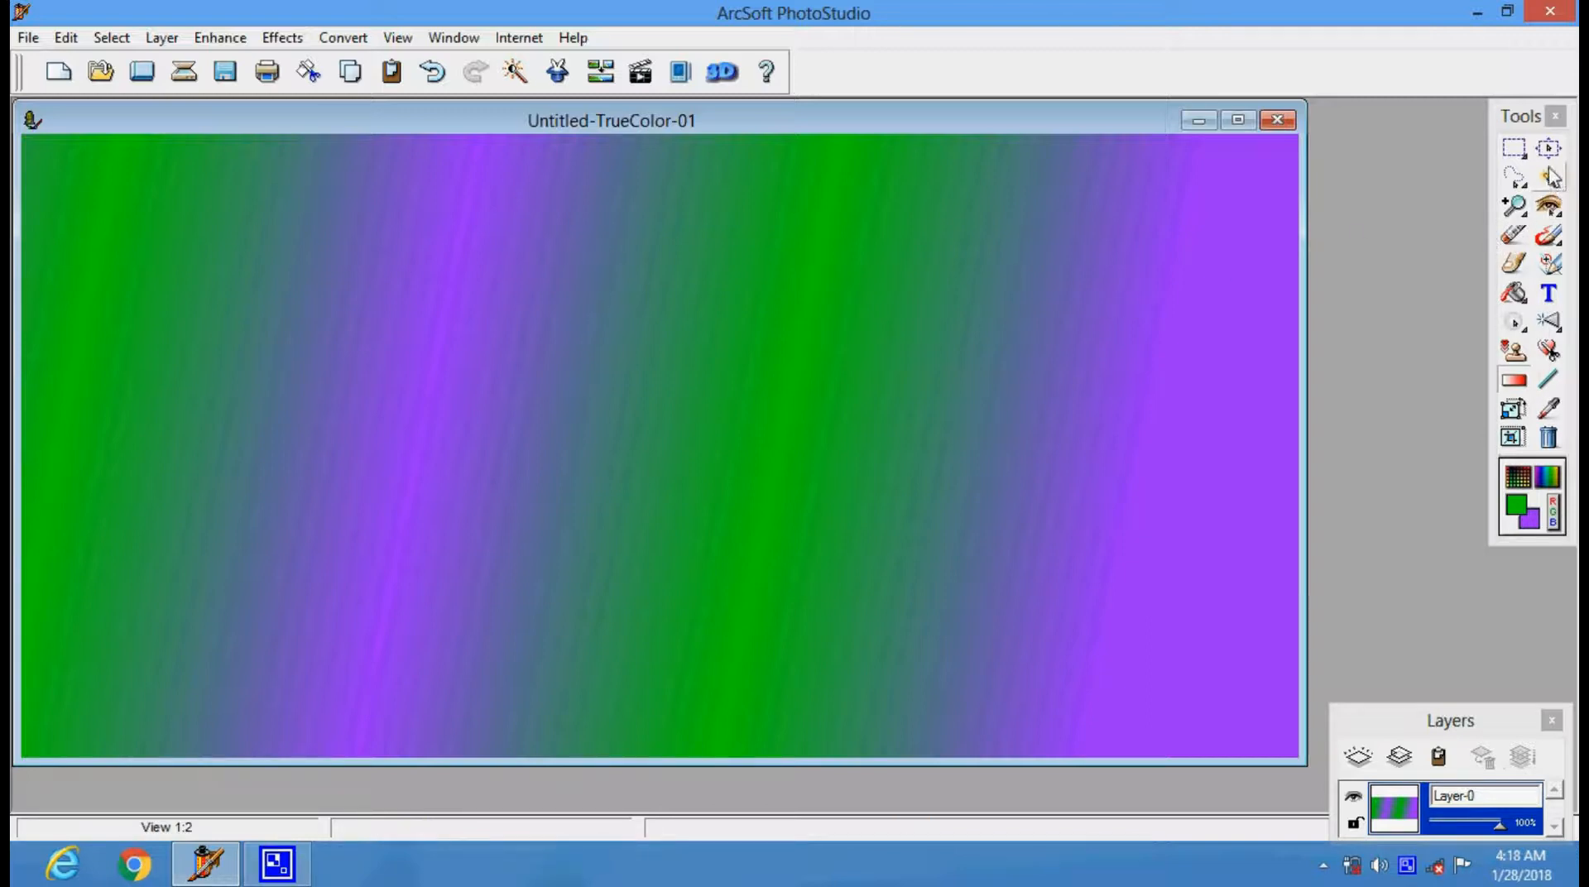
Step: Add a new blank layer above the gradient background
left_click(1550, 298)
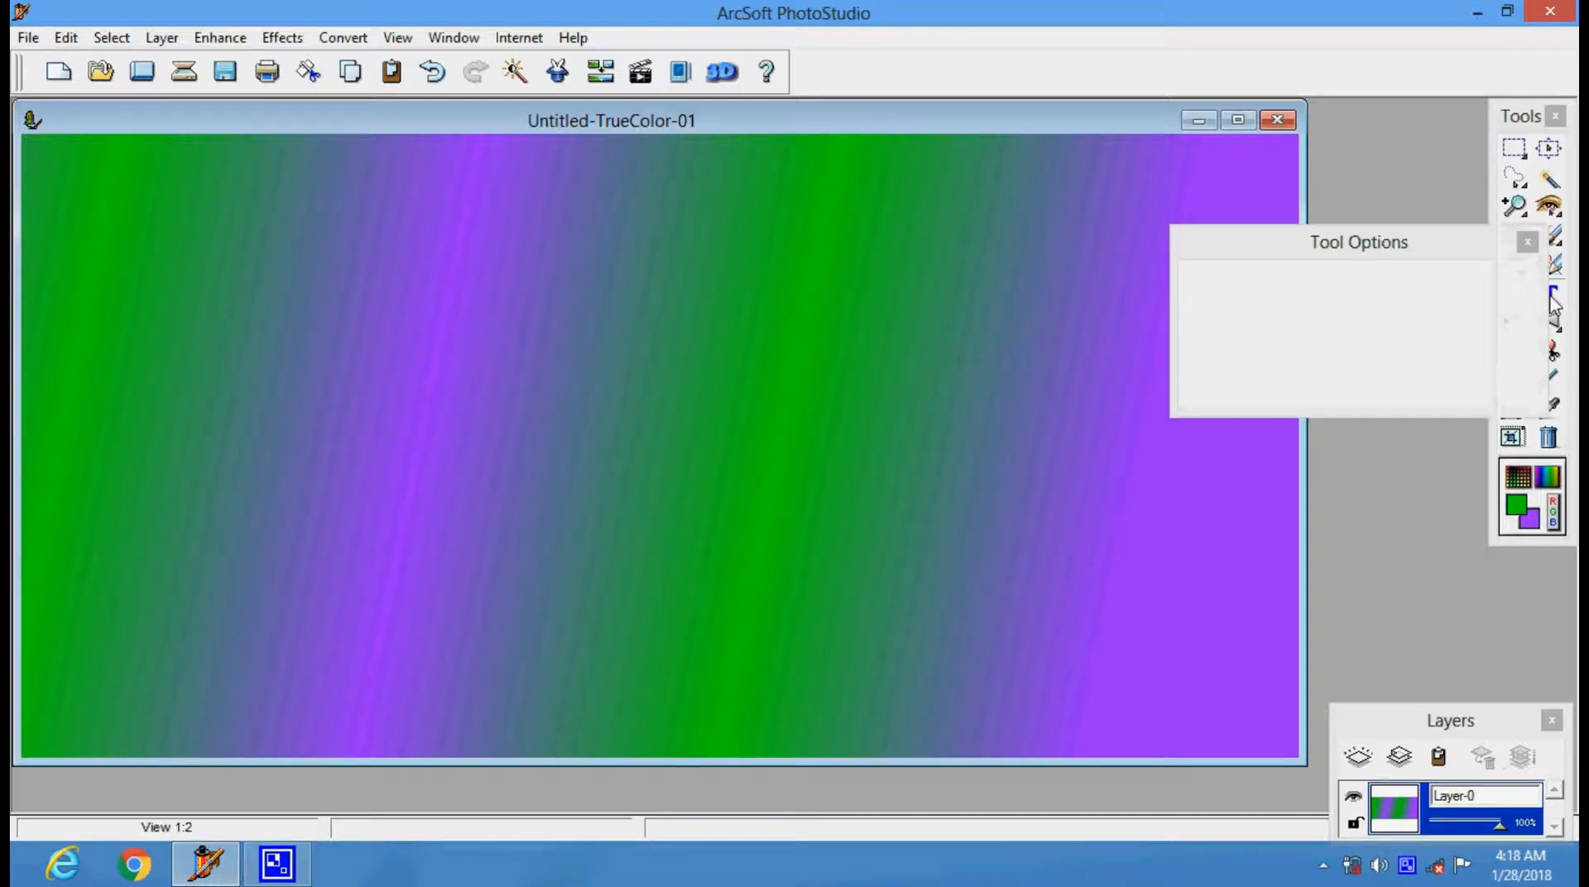
left_click(1528, 241)
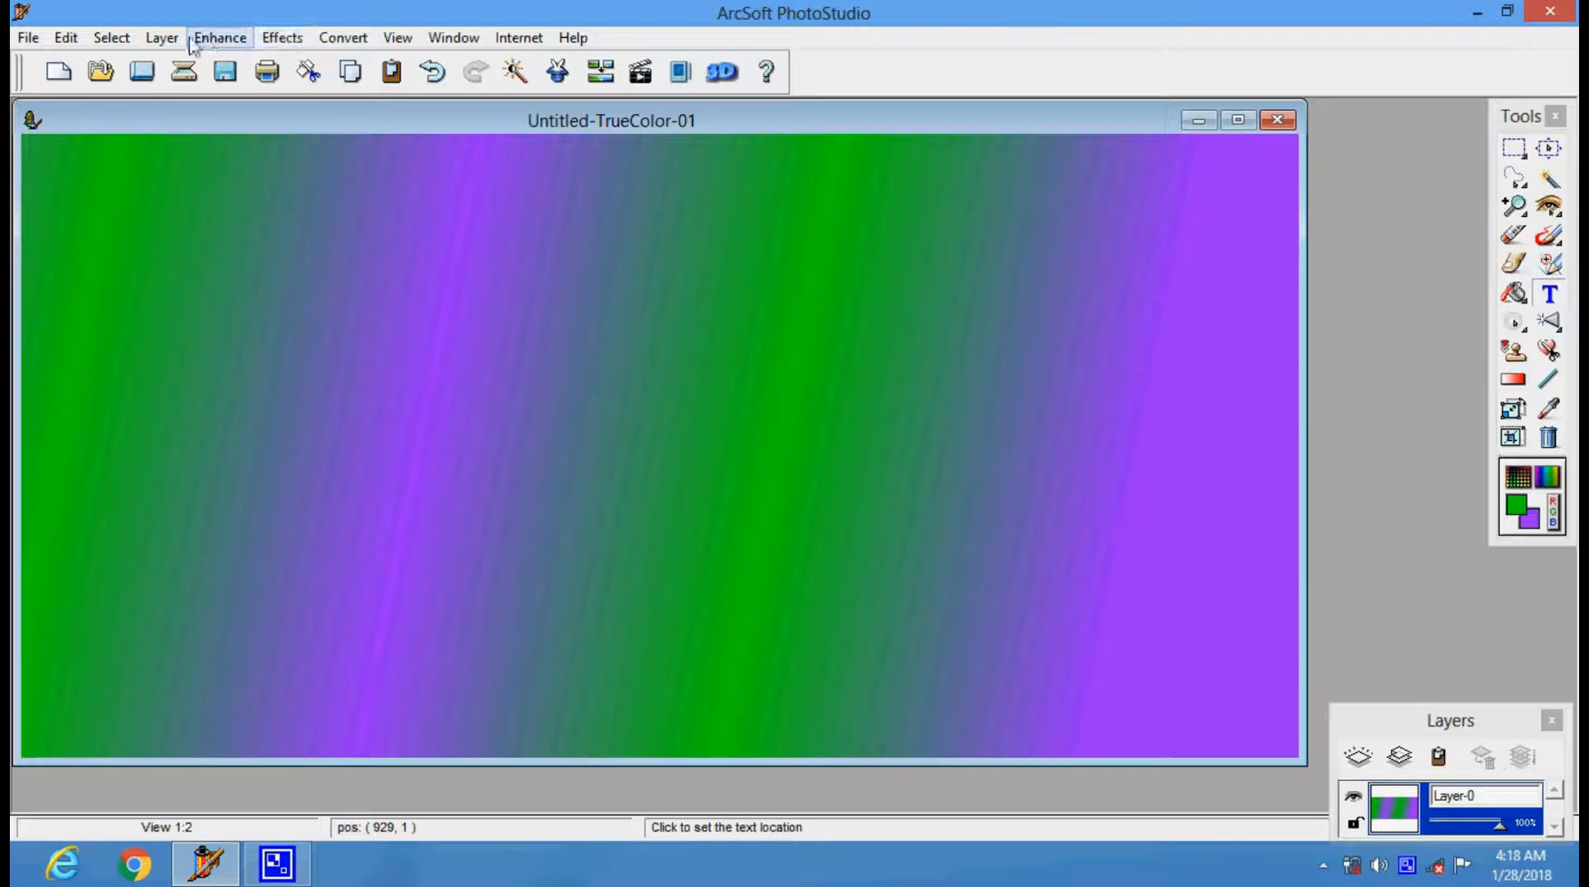
left_click(161, 38)
left_click(186, 61)
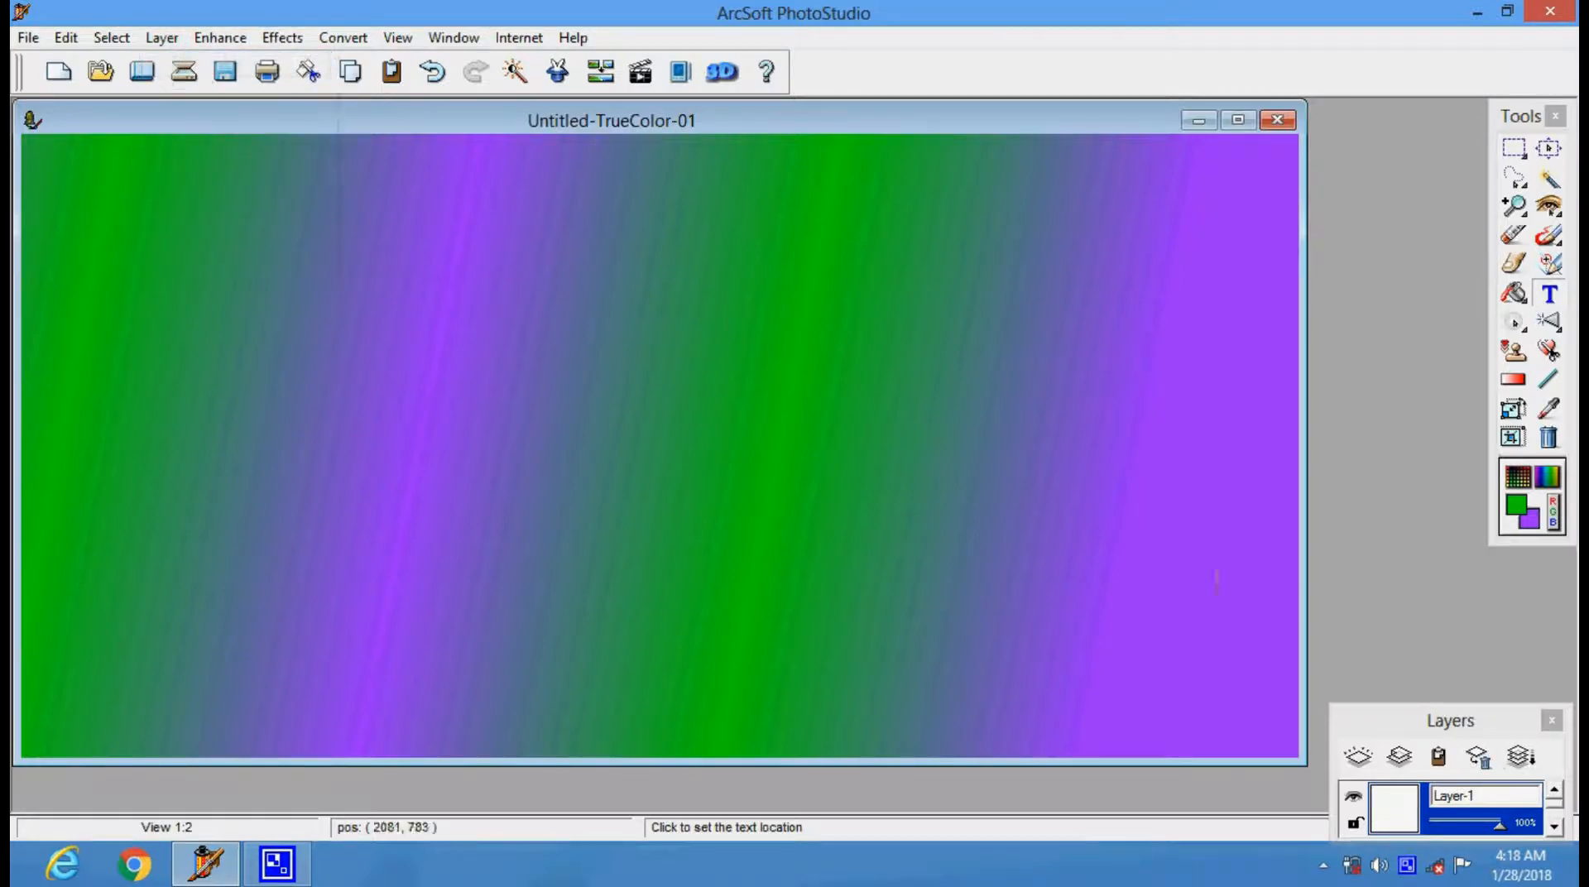
Step: Configure the Text tool with Bold style at size 72, keeping the Arial Black font
left_click(1551, 294)
left_click(1272, 353)
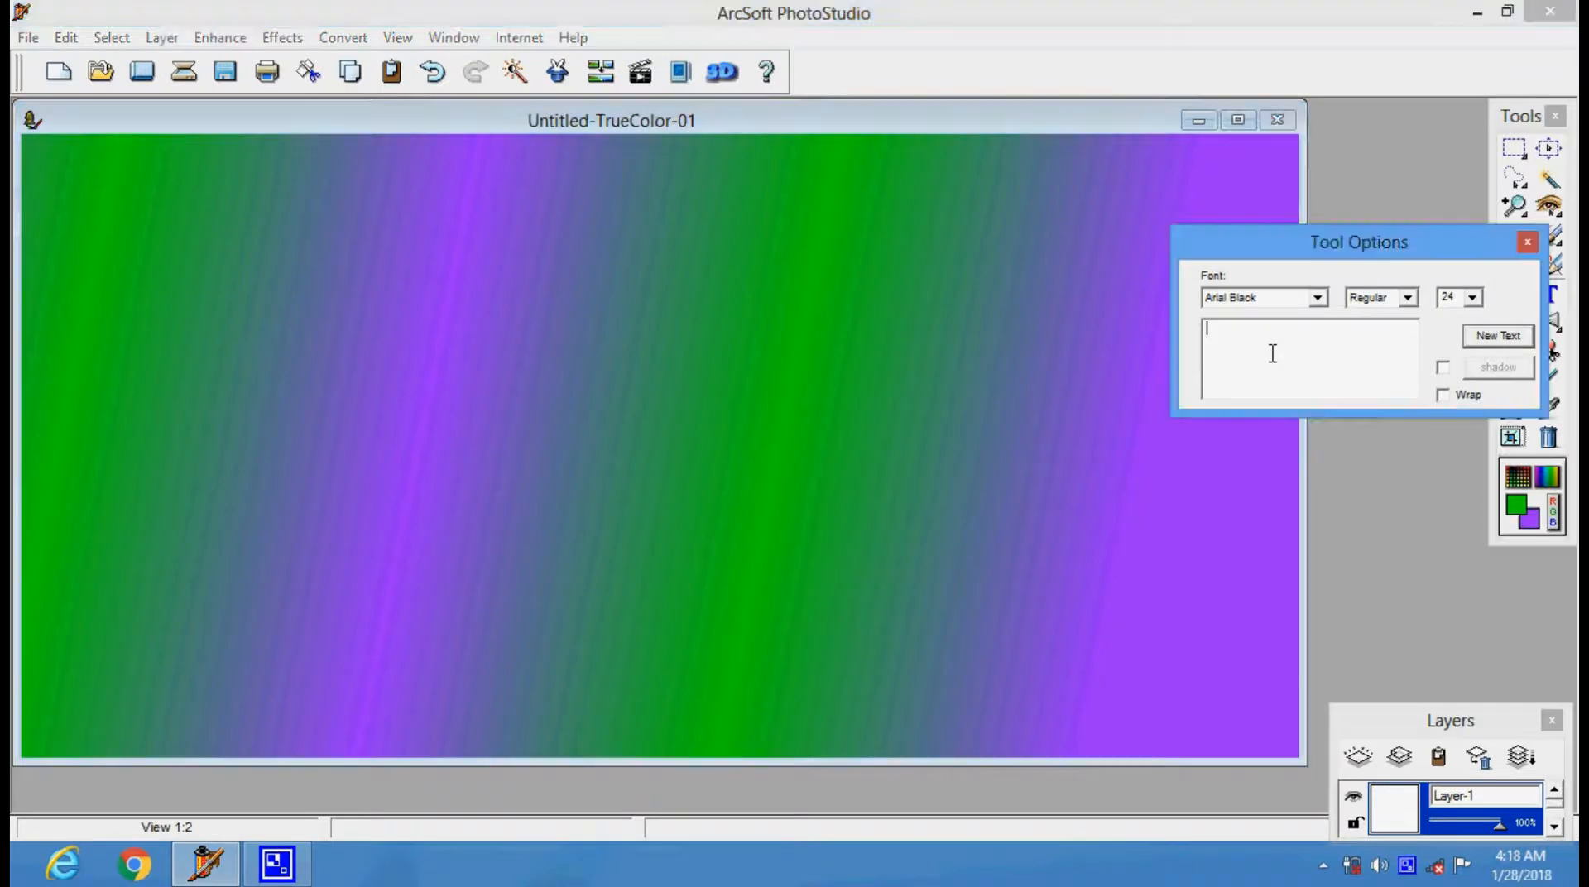
left_click(1475, 303)
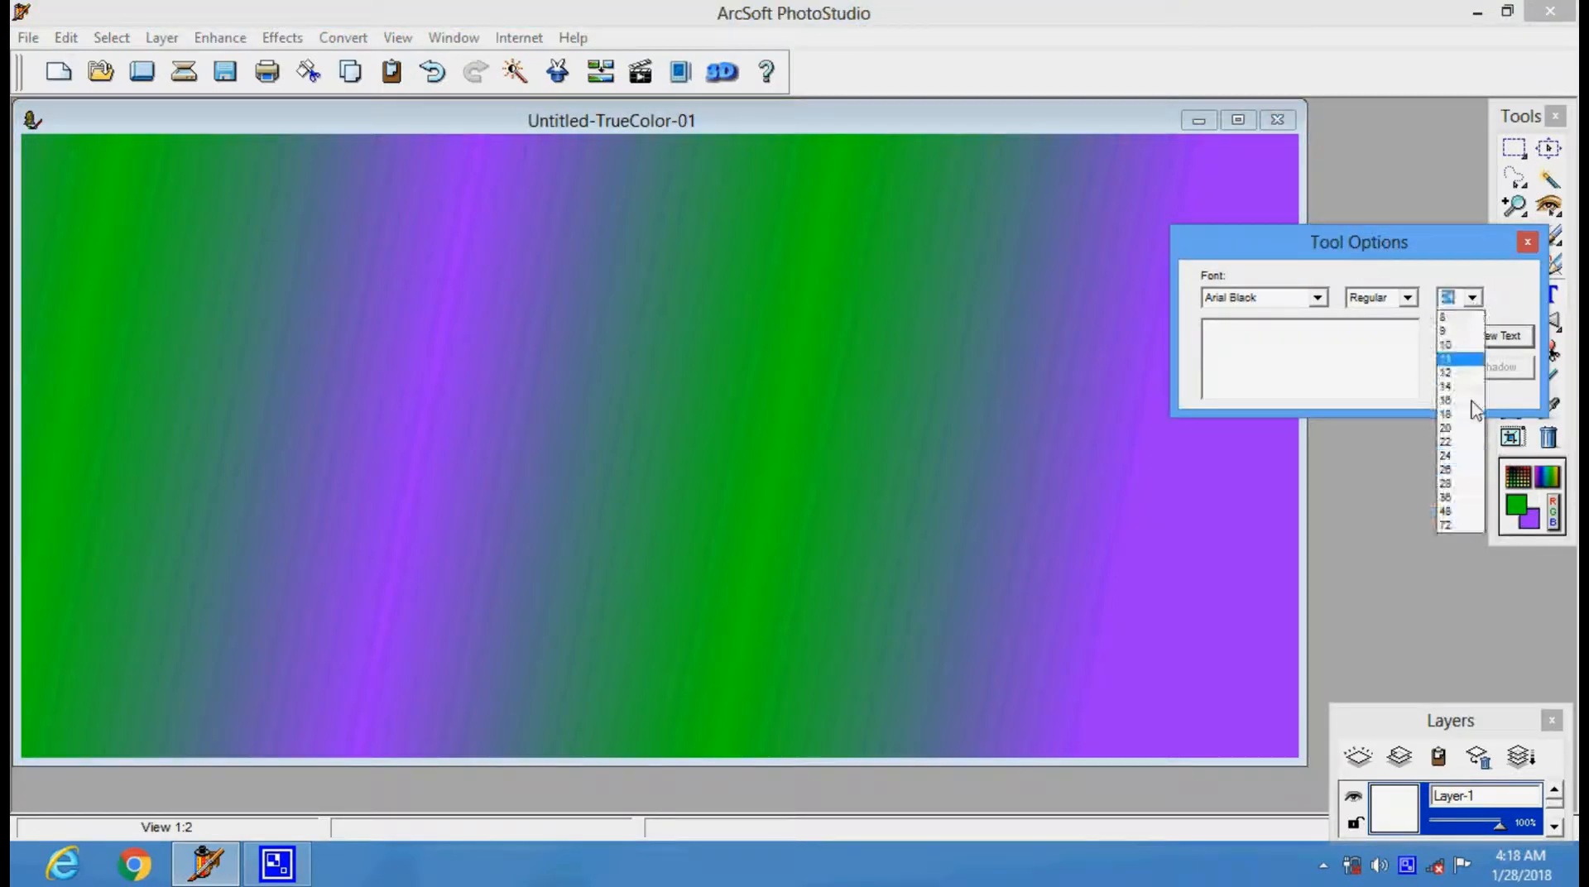
left_click(1462, 523)
left_click(1472, 298)
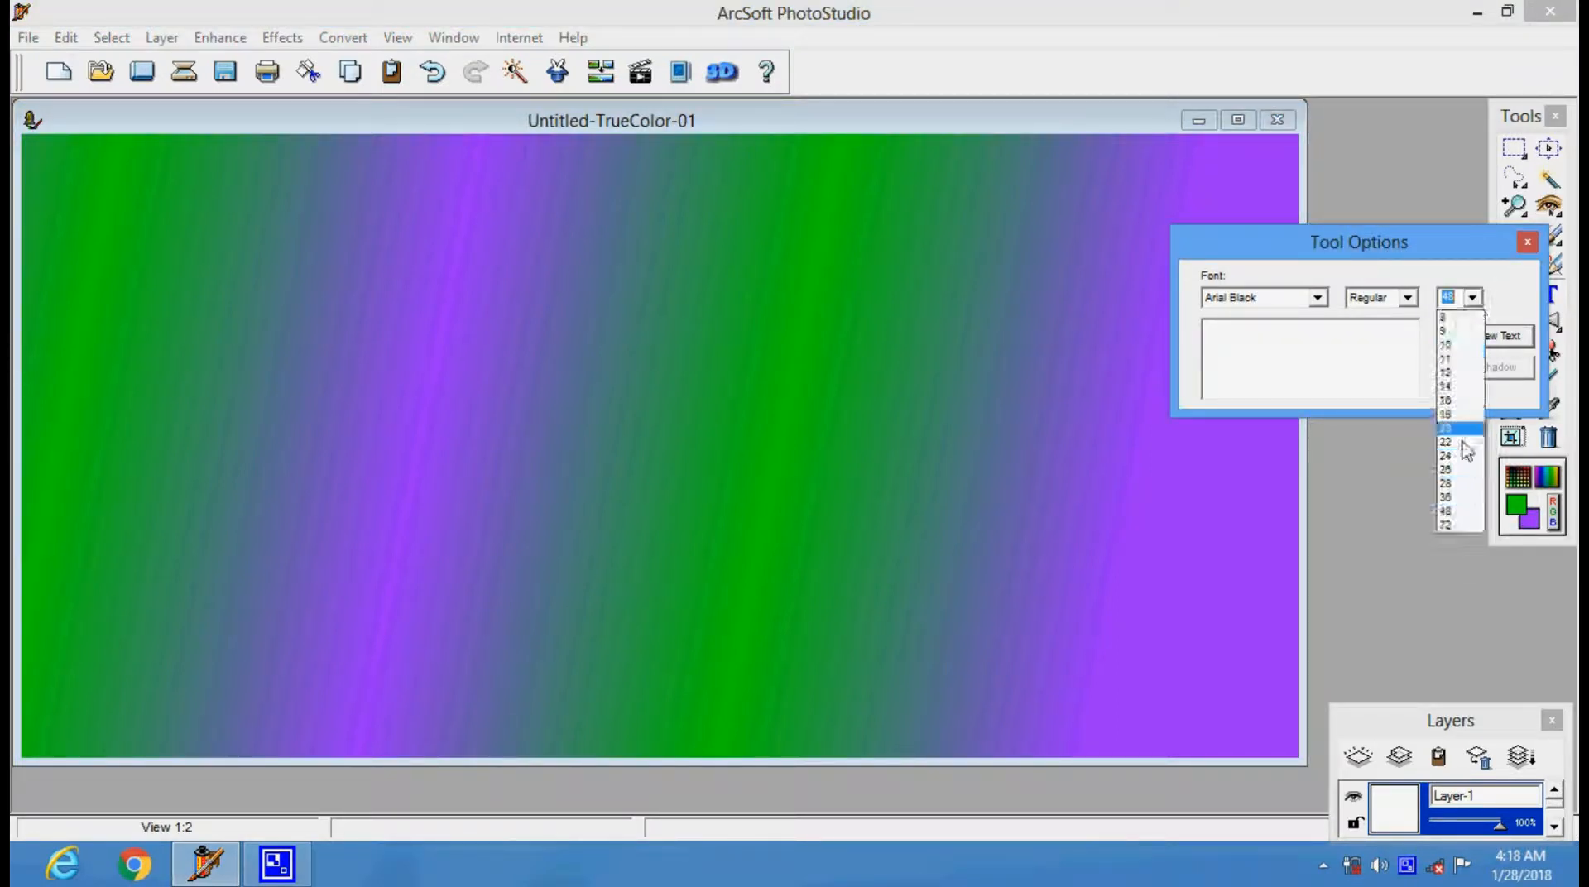
left_click(1454, 527)
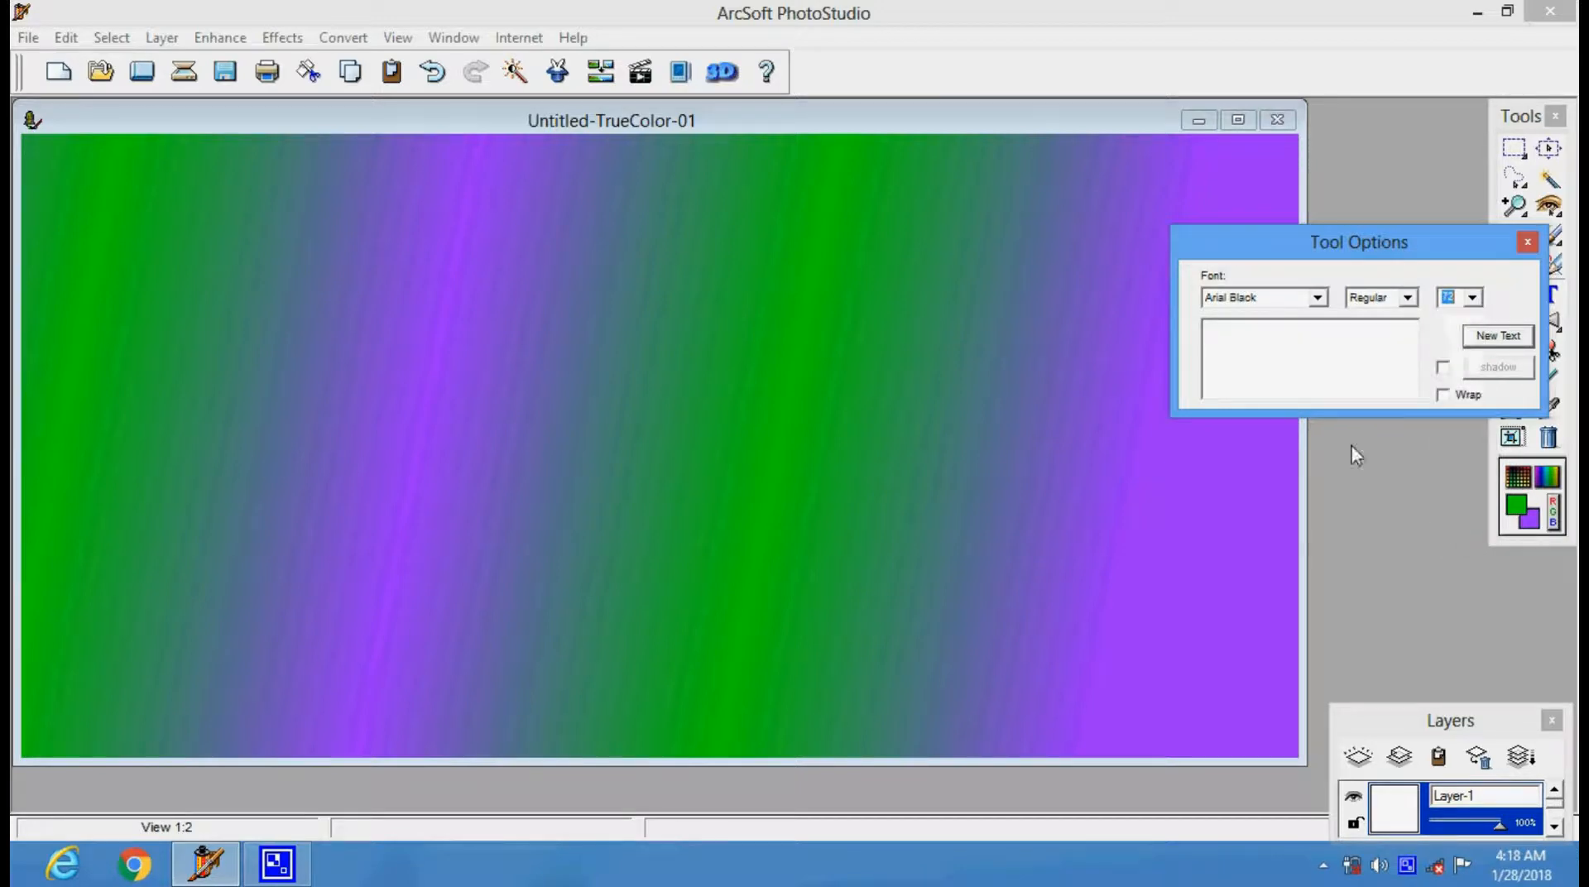
left_click(1393, 300)
left_click(1385, 347)
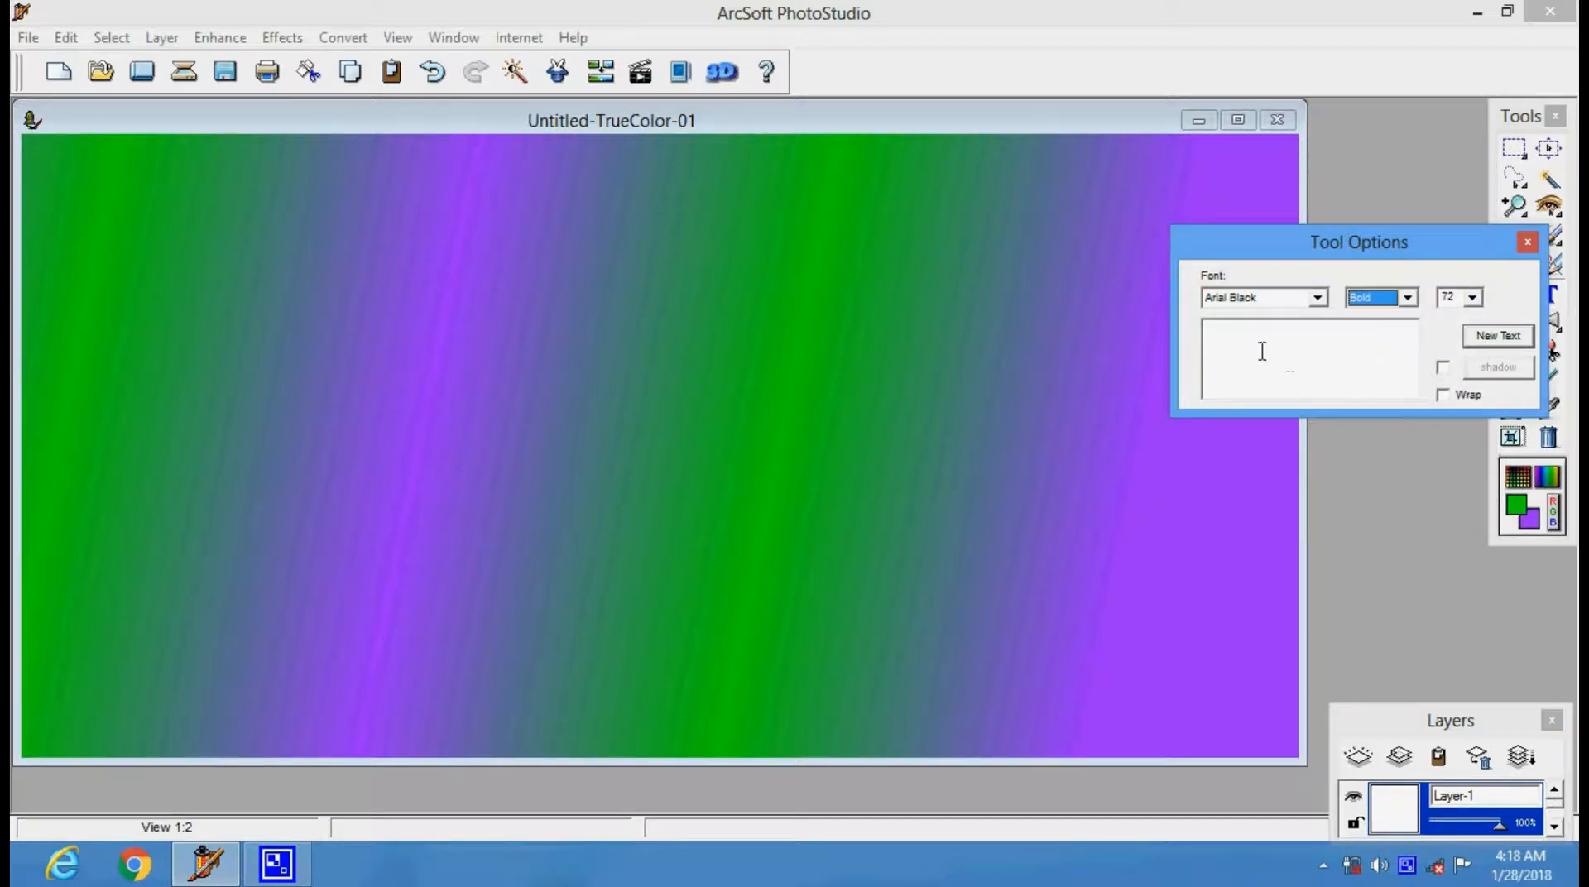
left_click(1316, 298)
left_click(1316, 302)
Step: Enter the text "raghvi tutorials" and turn on its shadow
left_click(1292, 346)
type("raghvi tuto")
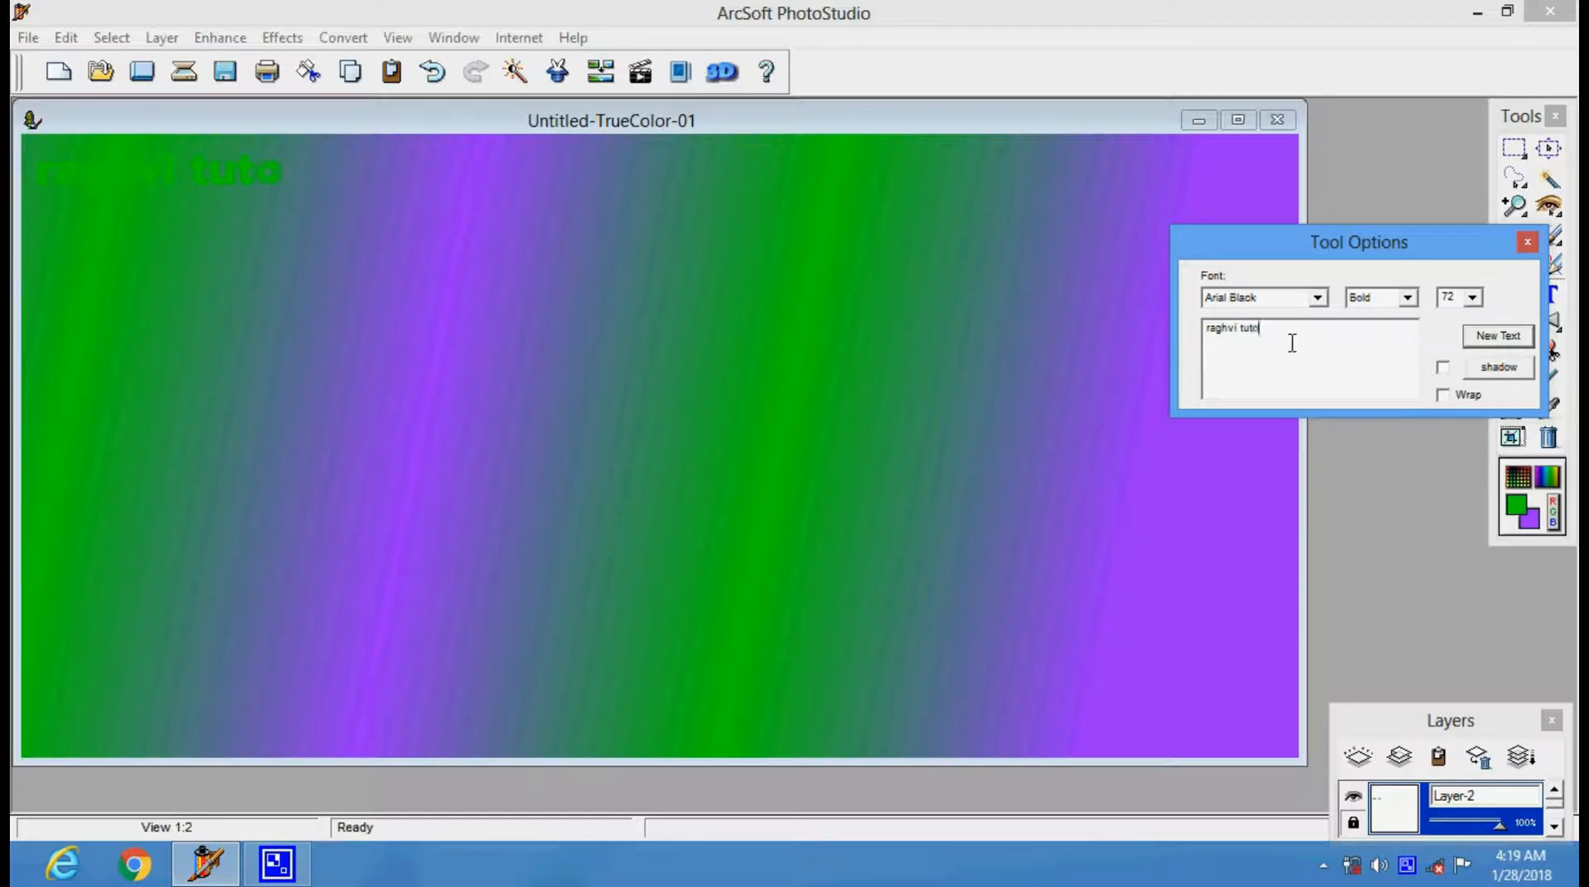
type("rials")
left_click(1445, 373)
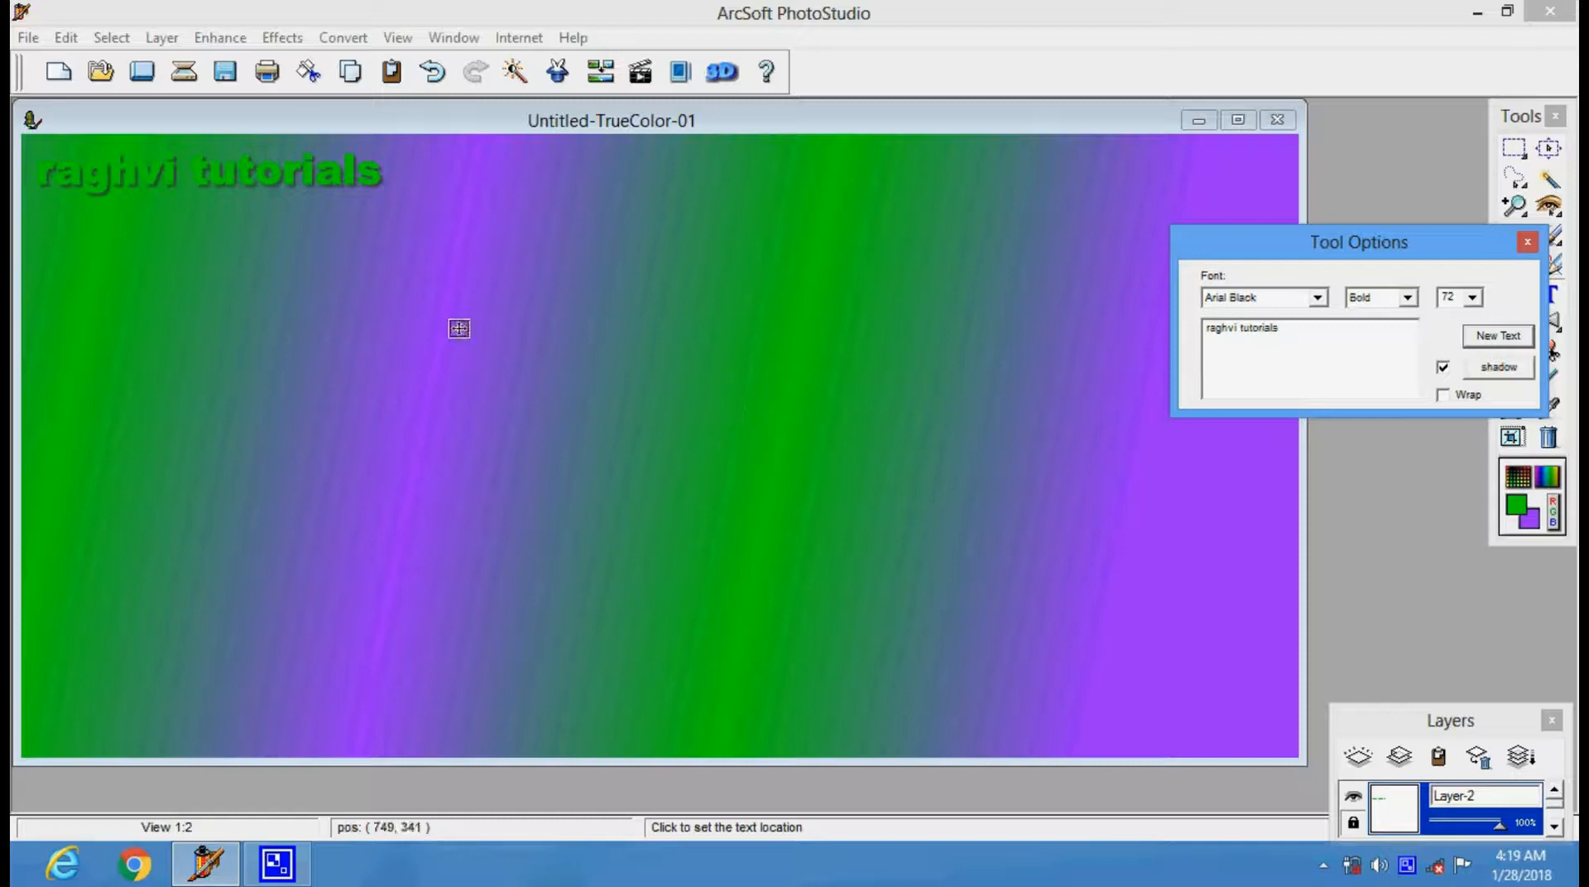
Step: Dismiss the text options and move the text from the upper-left corner to near the middle of the canvas
left_click(358, 234)
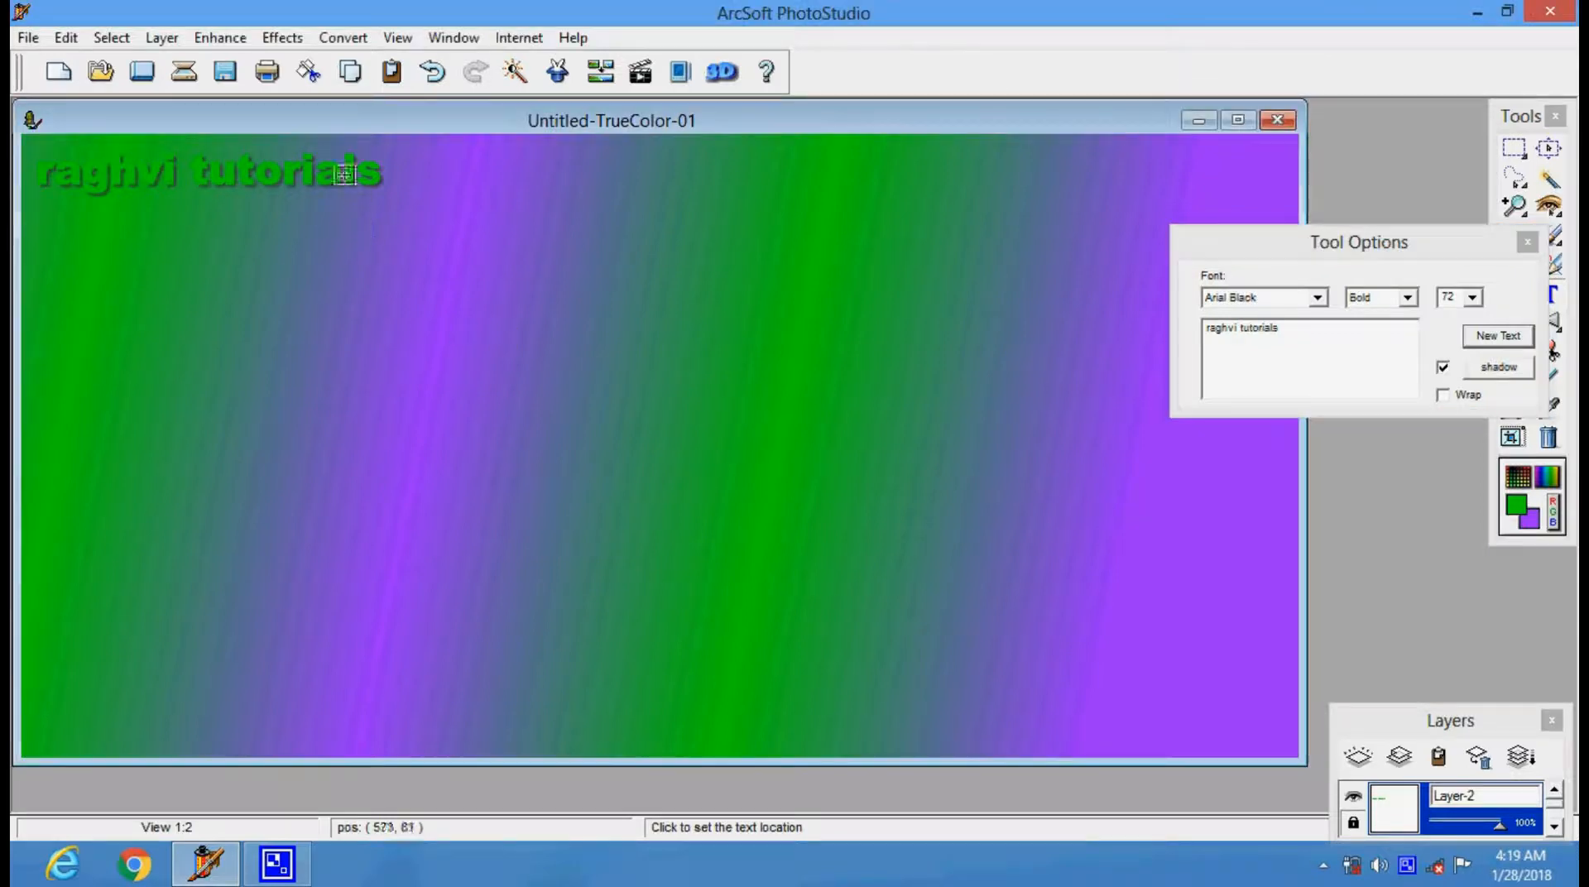
left_click(1527, 241)
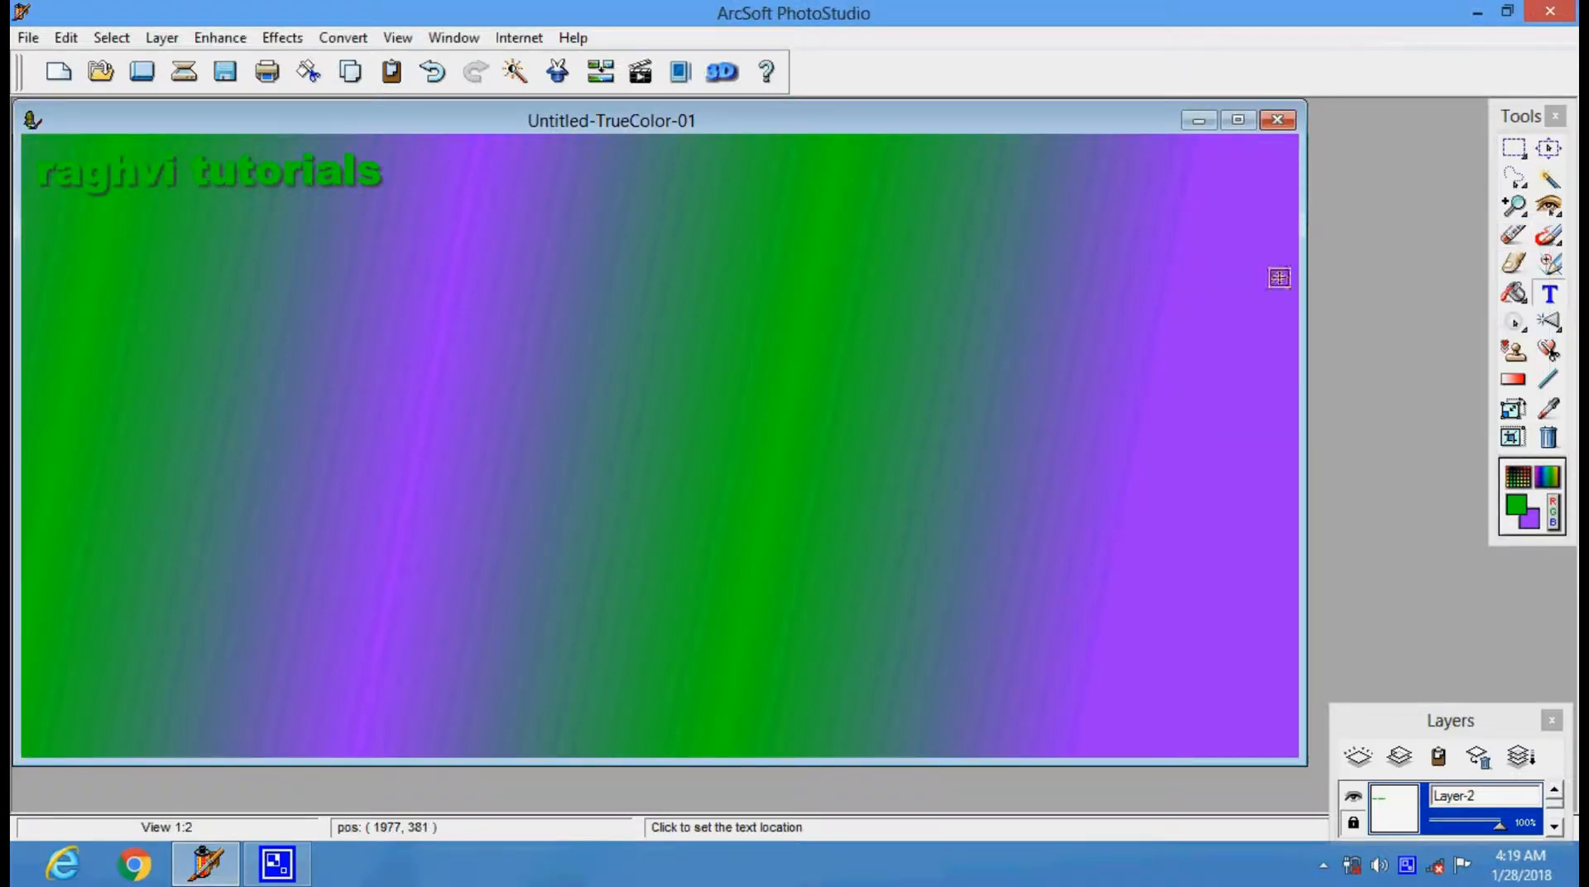
left_click_drag(326, 185, 643, 388)
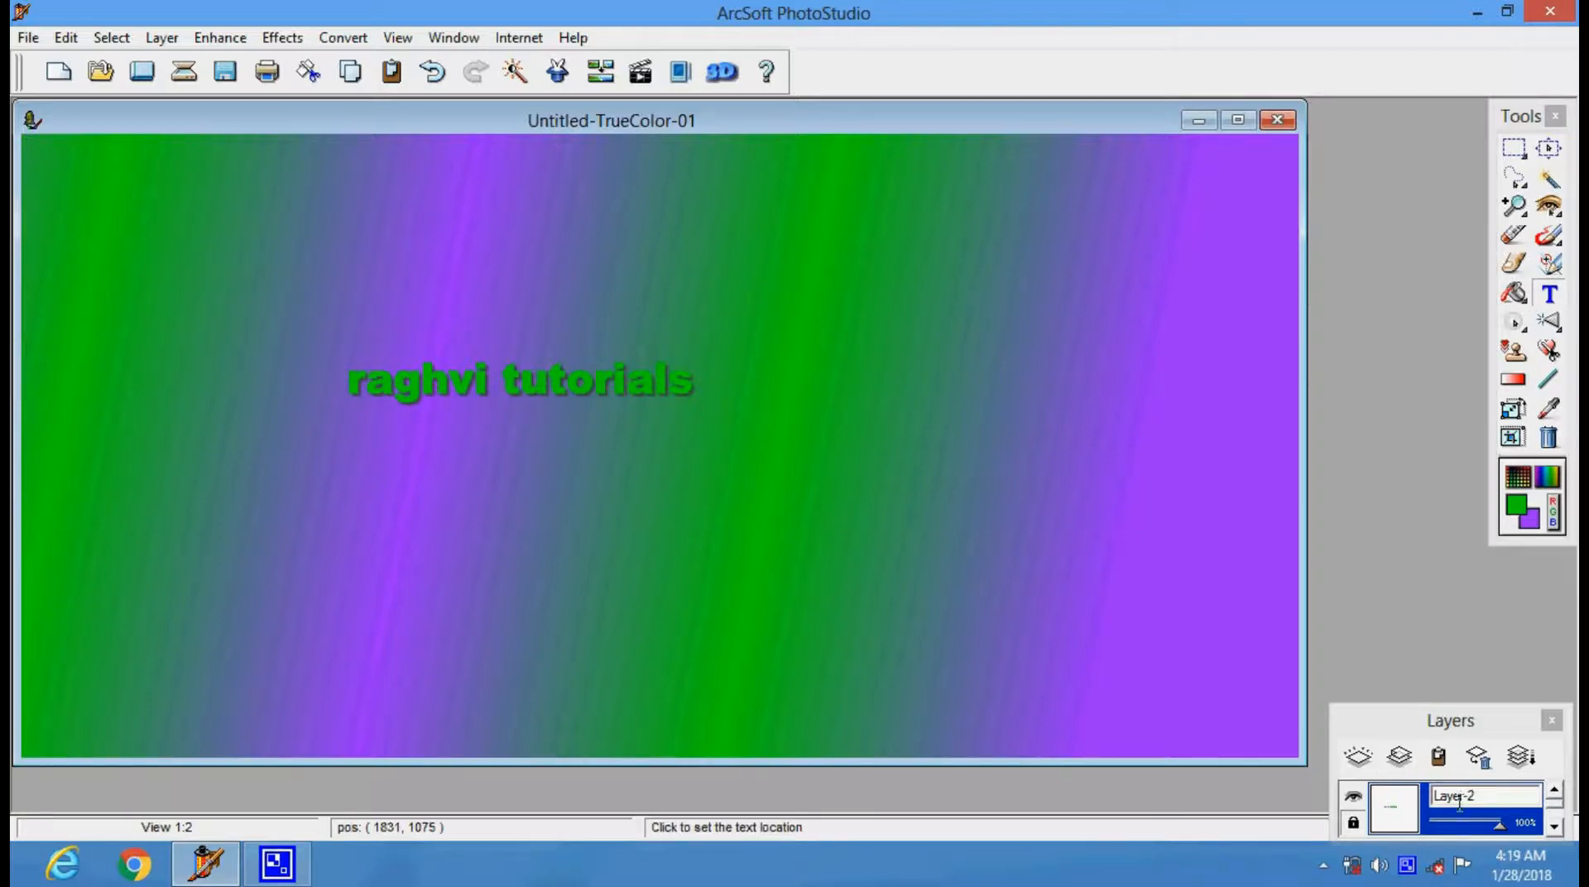
Step: Toggle the text layer's visibility off and on to preview the image with and without the text
left_click(1359, 799)
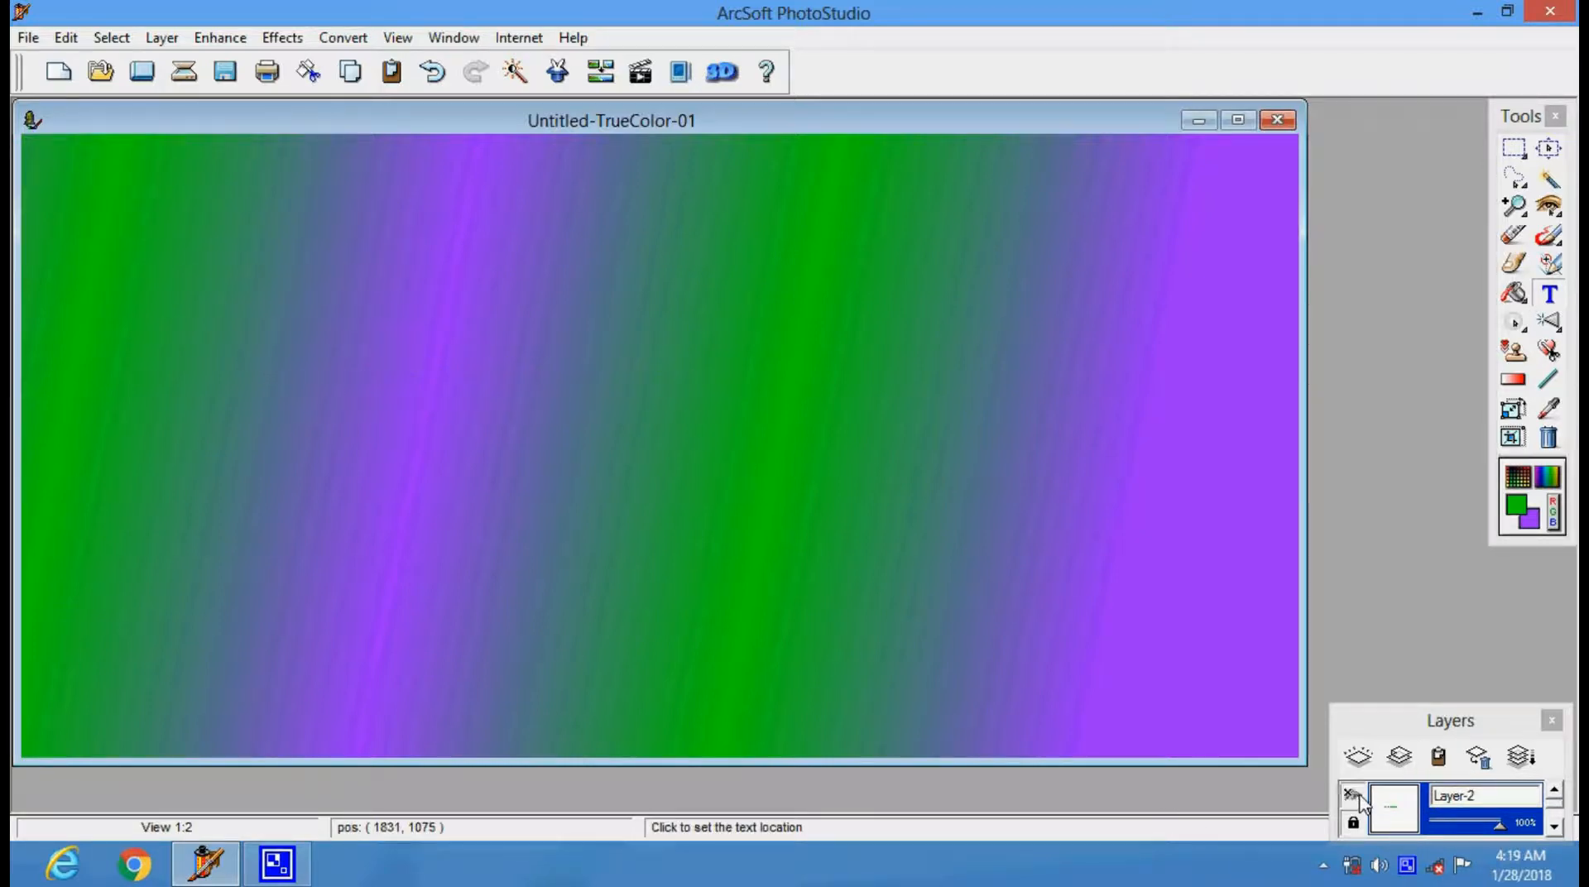
left_click(1359, 799)
left_click(1359, 799)
left_click(1359, 799)
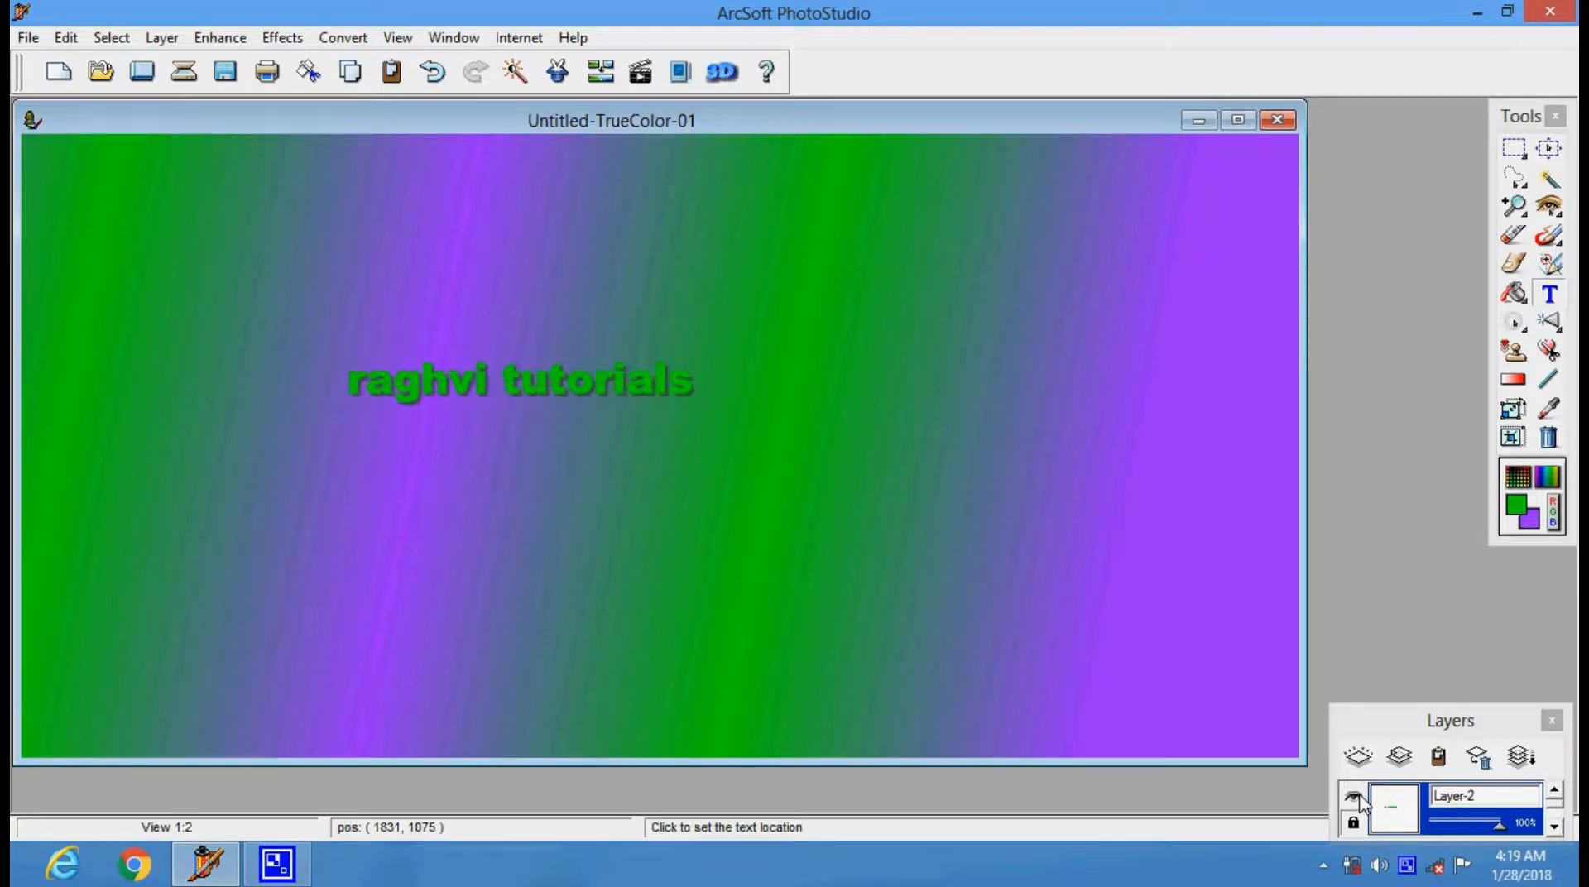
Step: Recheck the canvas without the text layer, restore it, and apply a Twist distortion to the text at level -5 with 2 ridges
left_click(1354, 797)
left_click(1359, 799)
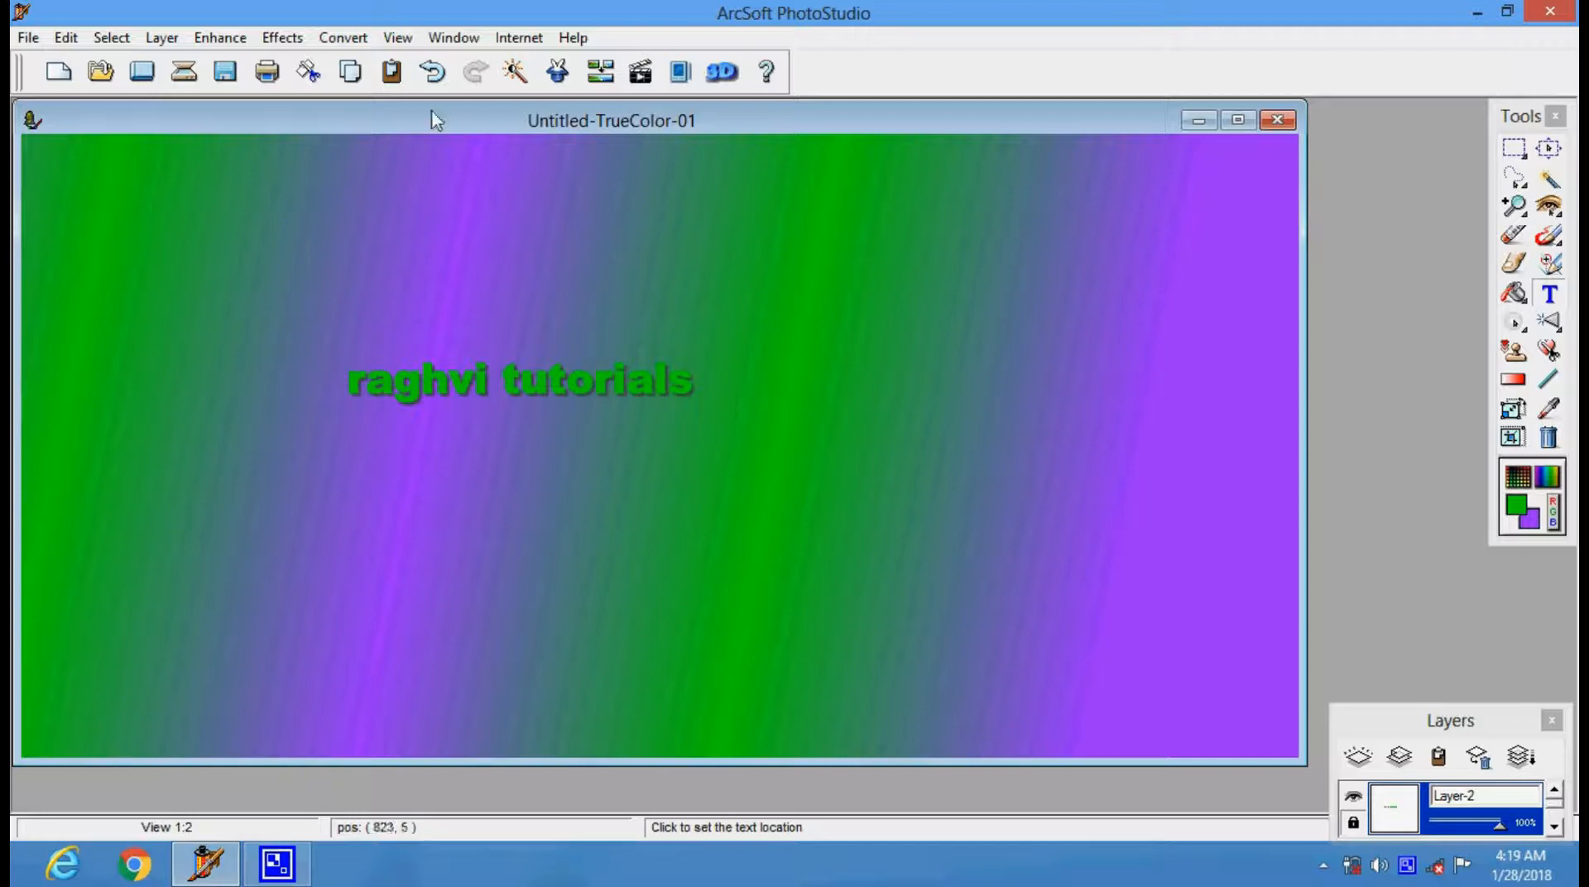
left_click(353, 41)
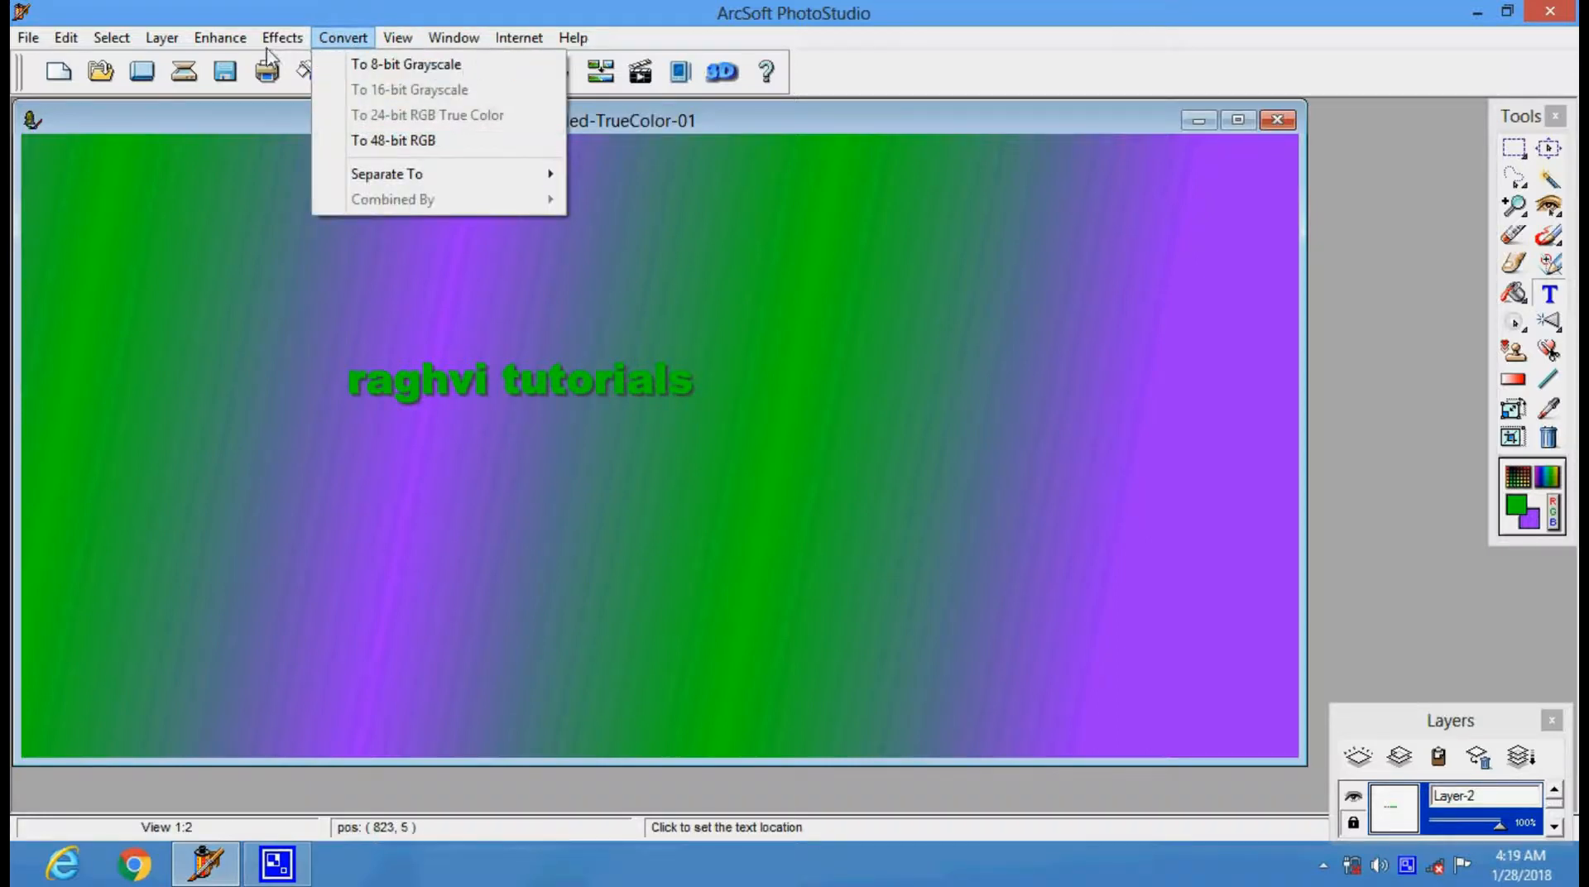
mouse_move(282, 38)
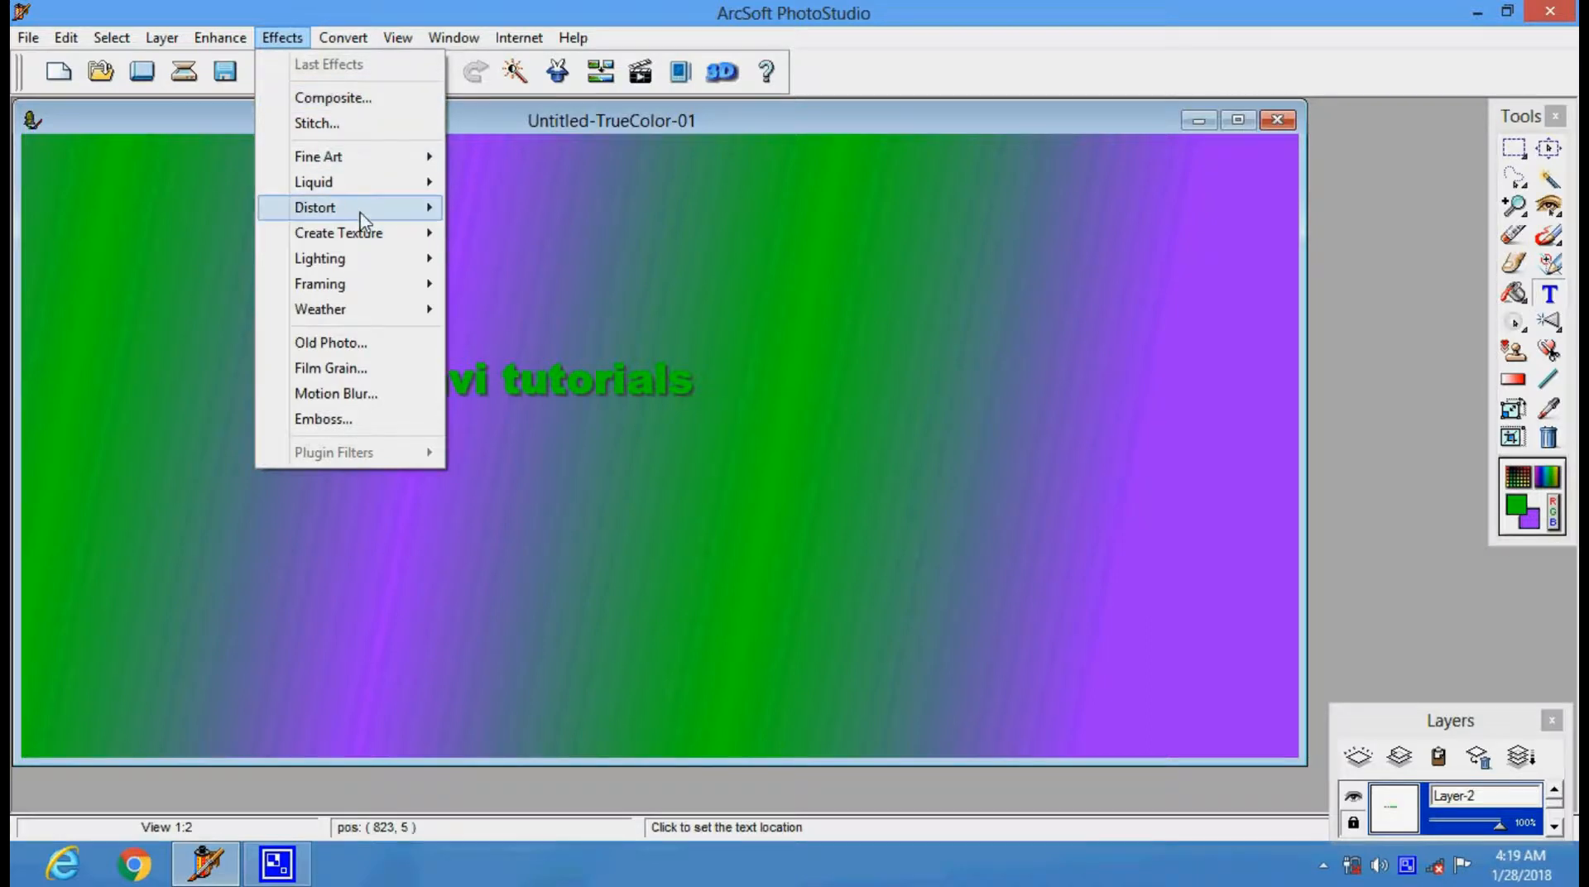
mouse_move(359, 212)
left_click(482, 209)
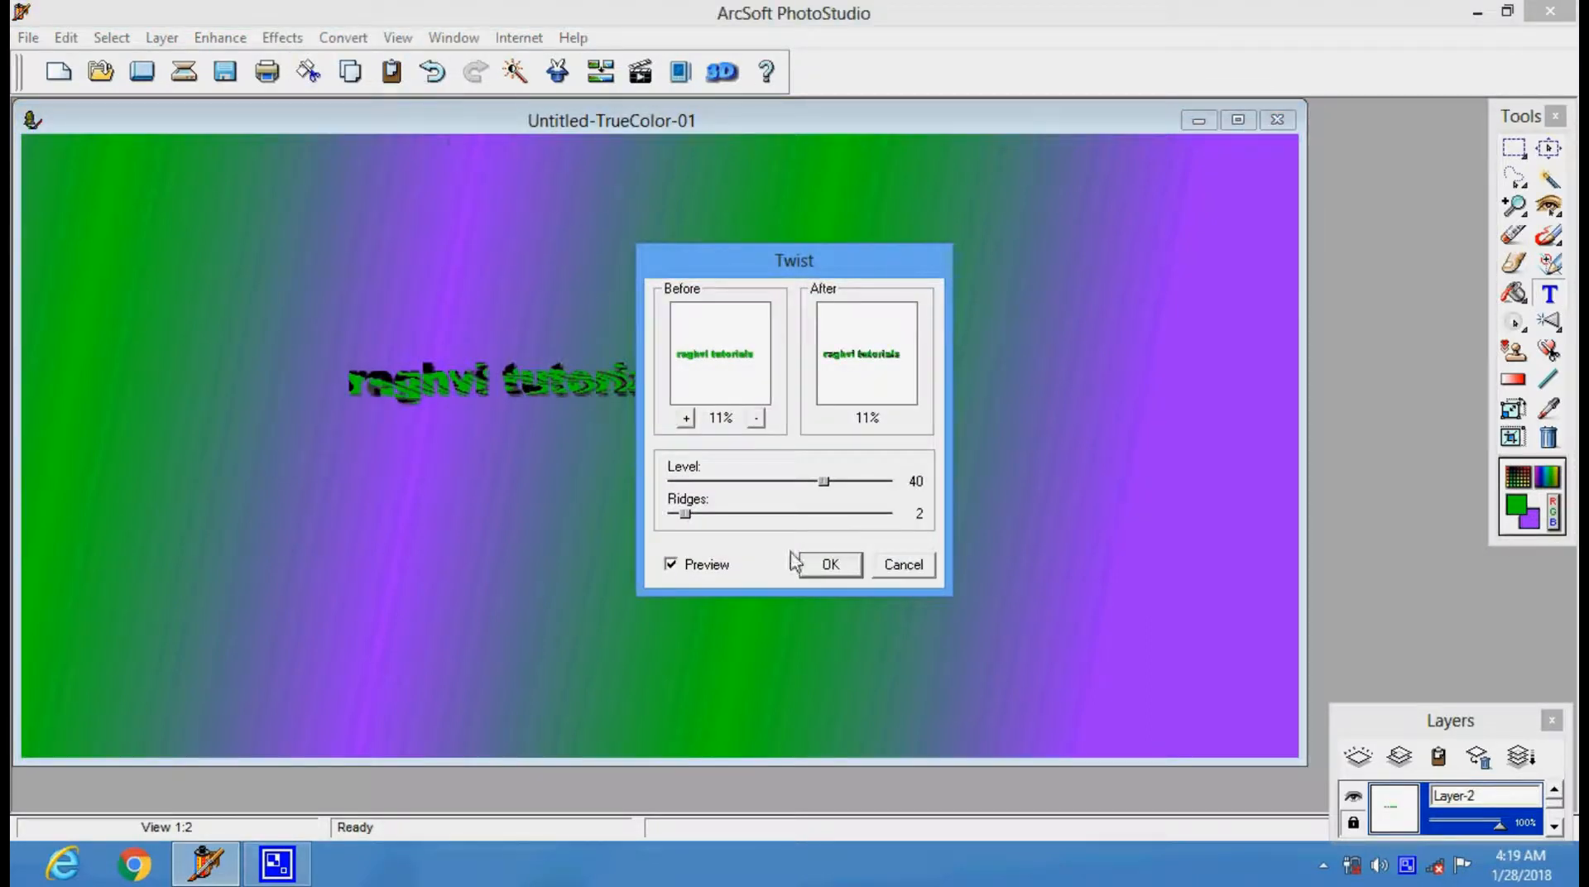
left_click_drag(824, 481, 769, 490)
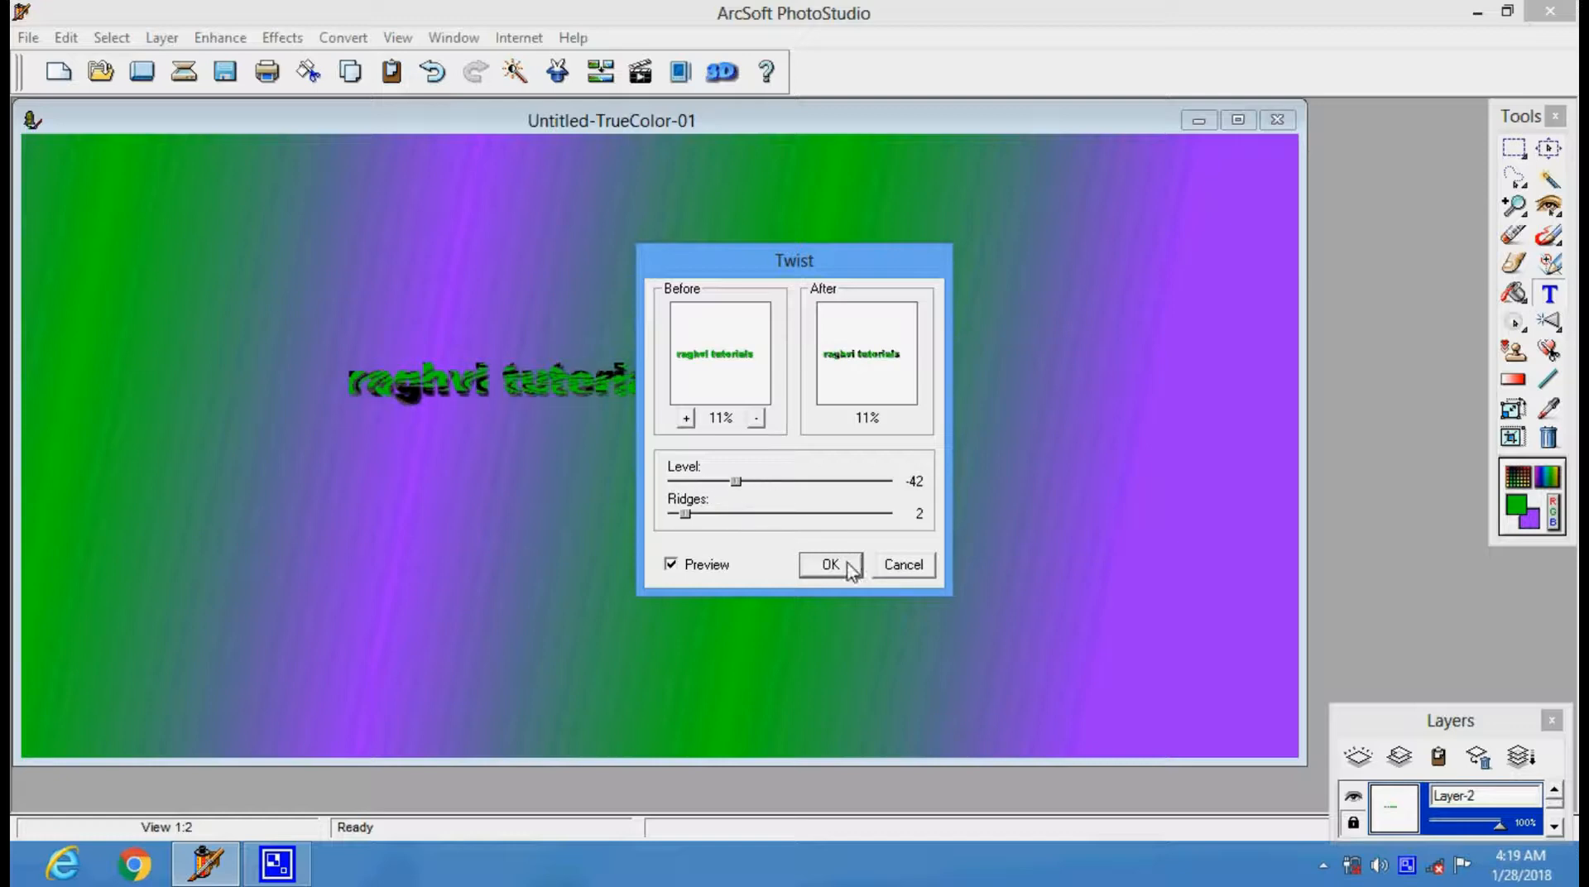
left_click(823, 482)
left_click(776, 487)
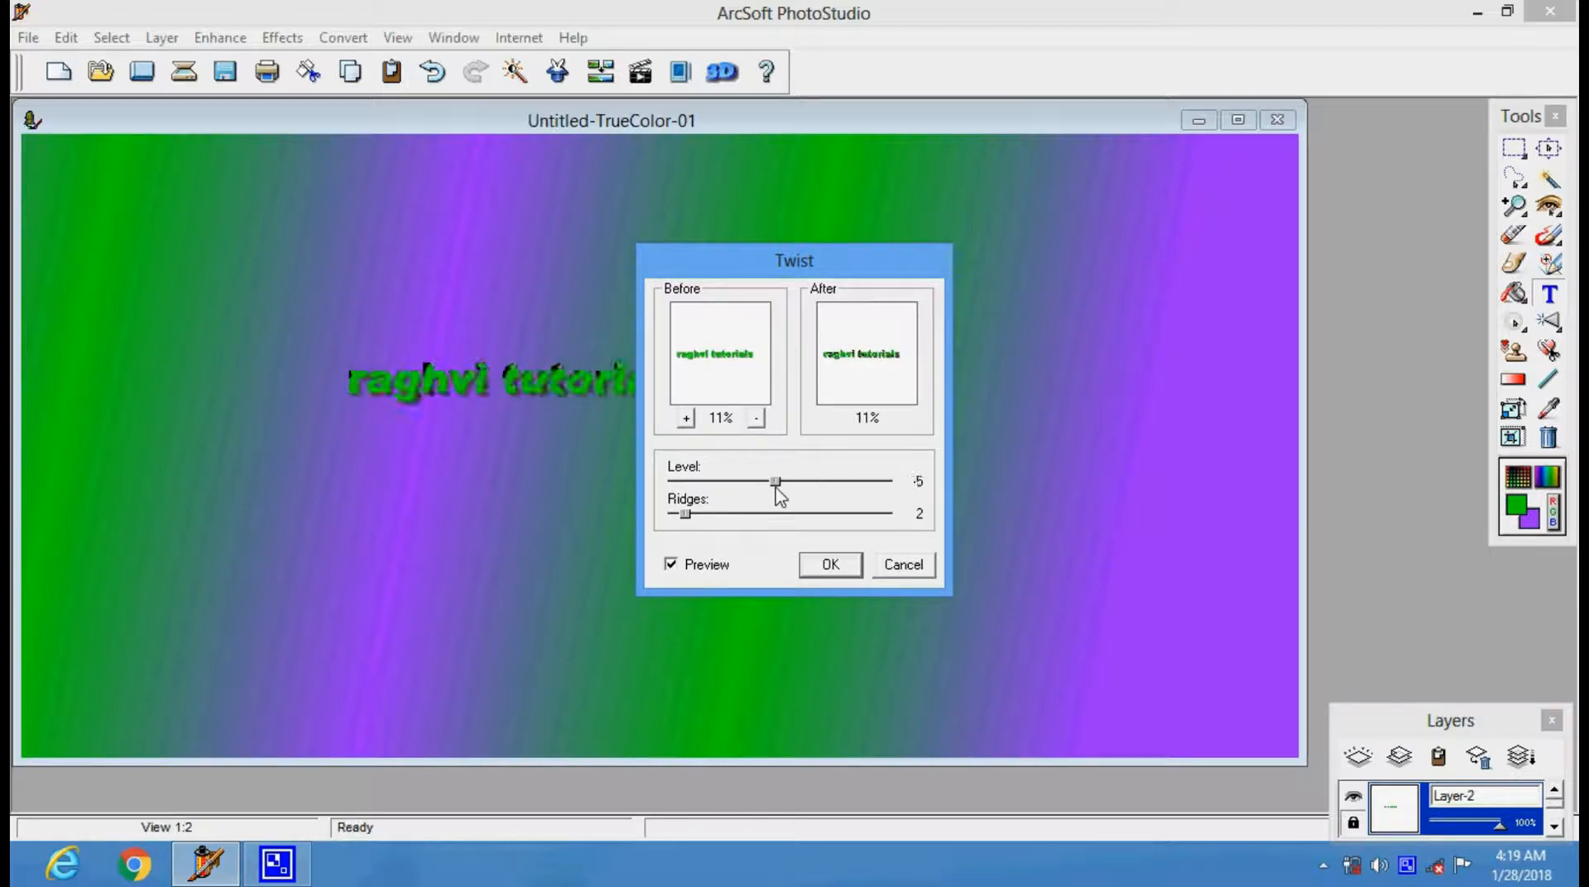
left_click(832, 566)
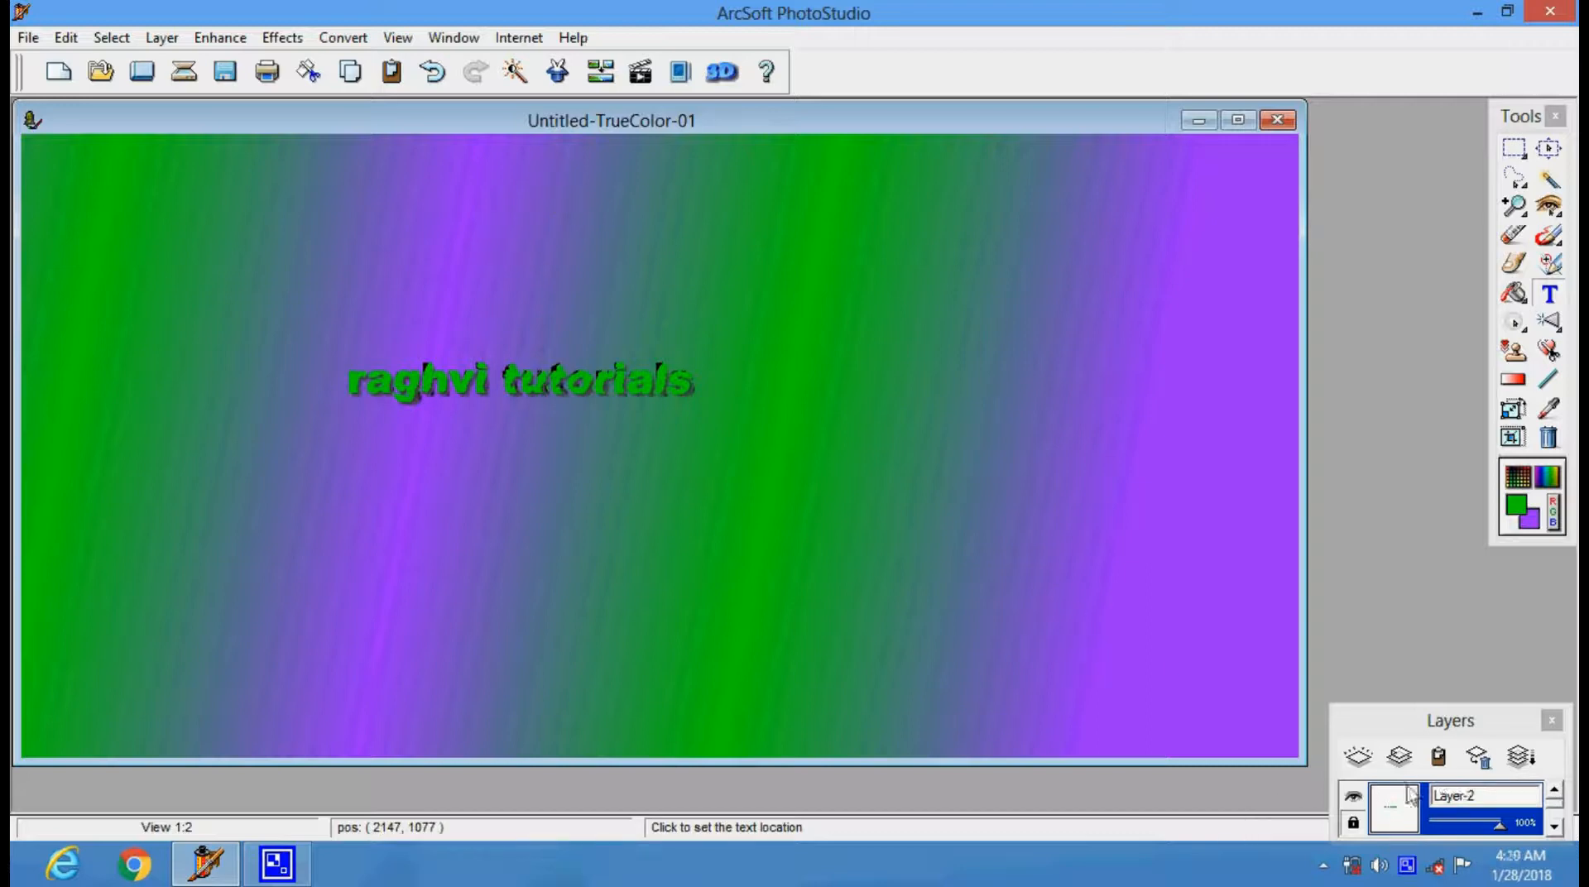
Step: Move the Layers palette higher and enlarge it until all three layers fit
left_click_drag(1502, 722, 1511, 619)
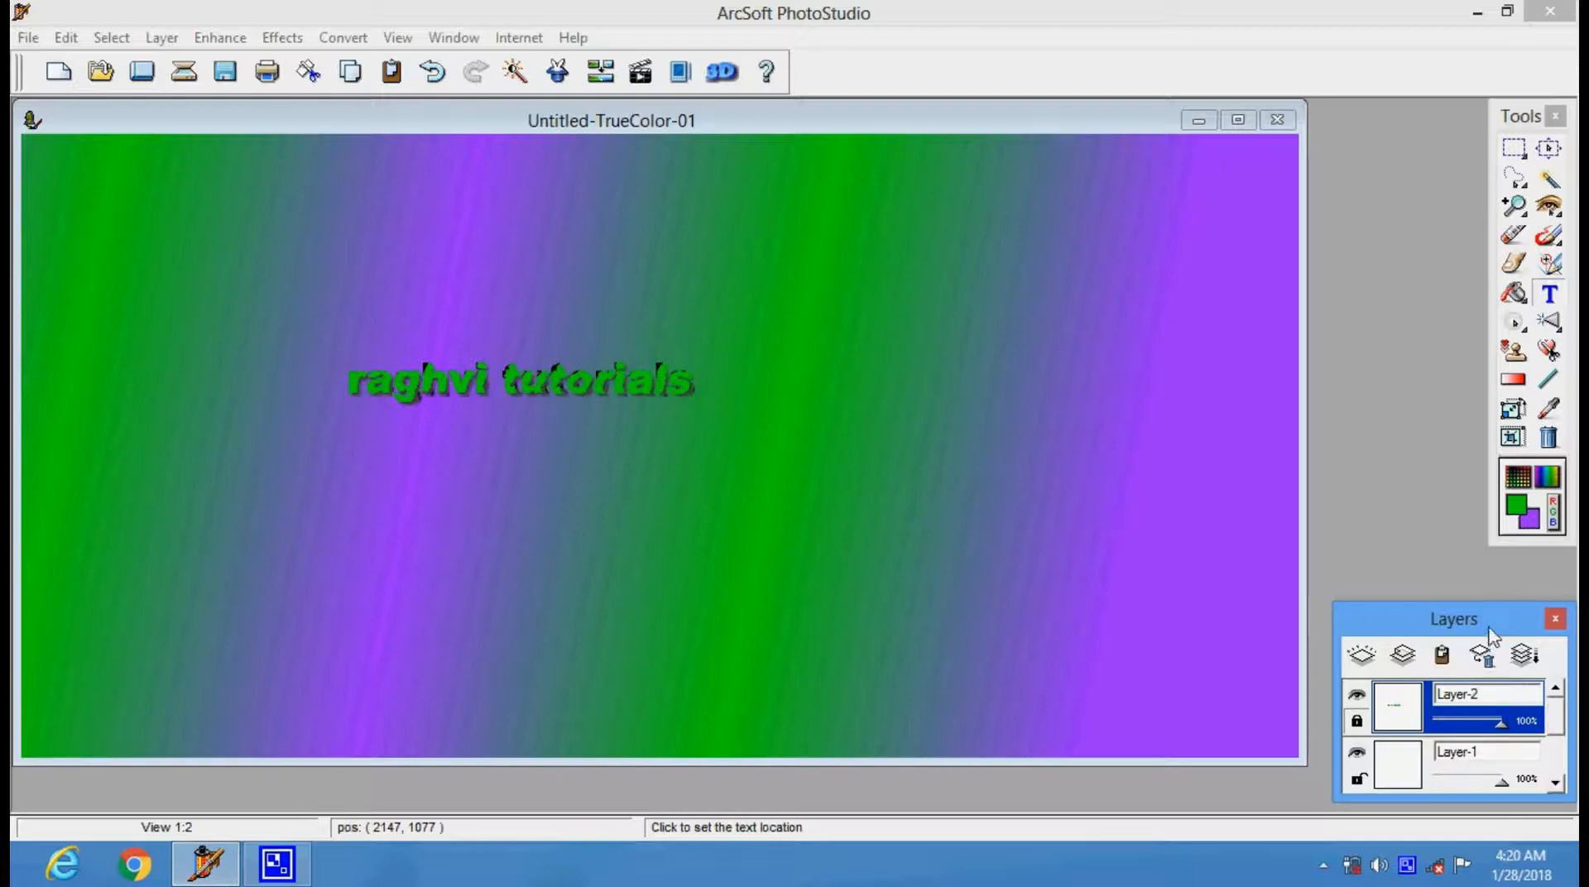
left_click_drag(1490, 635, 1490, 581)
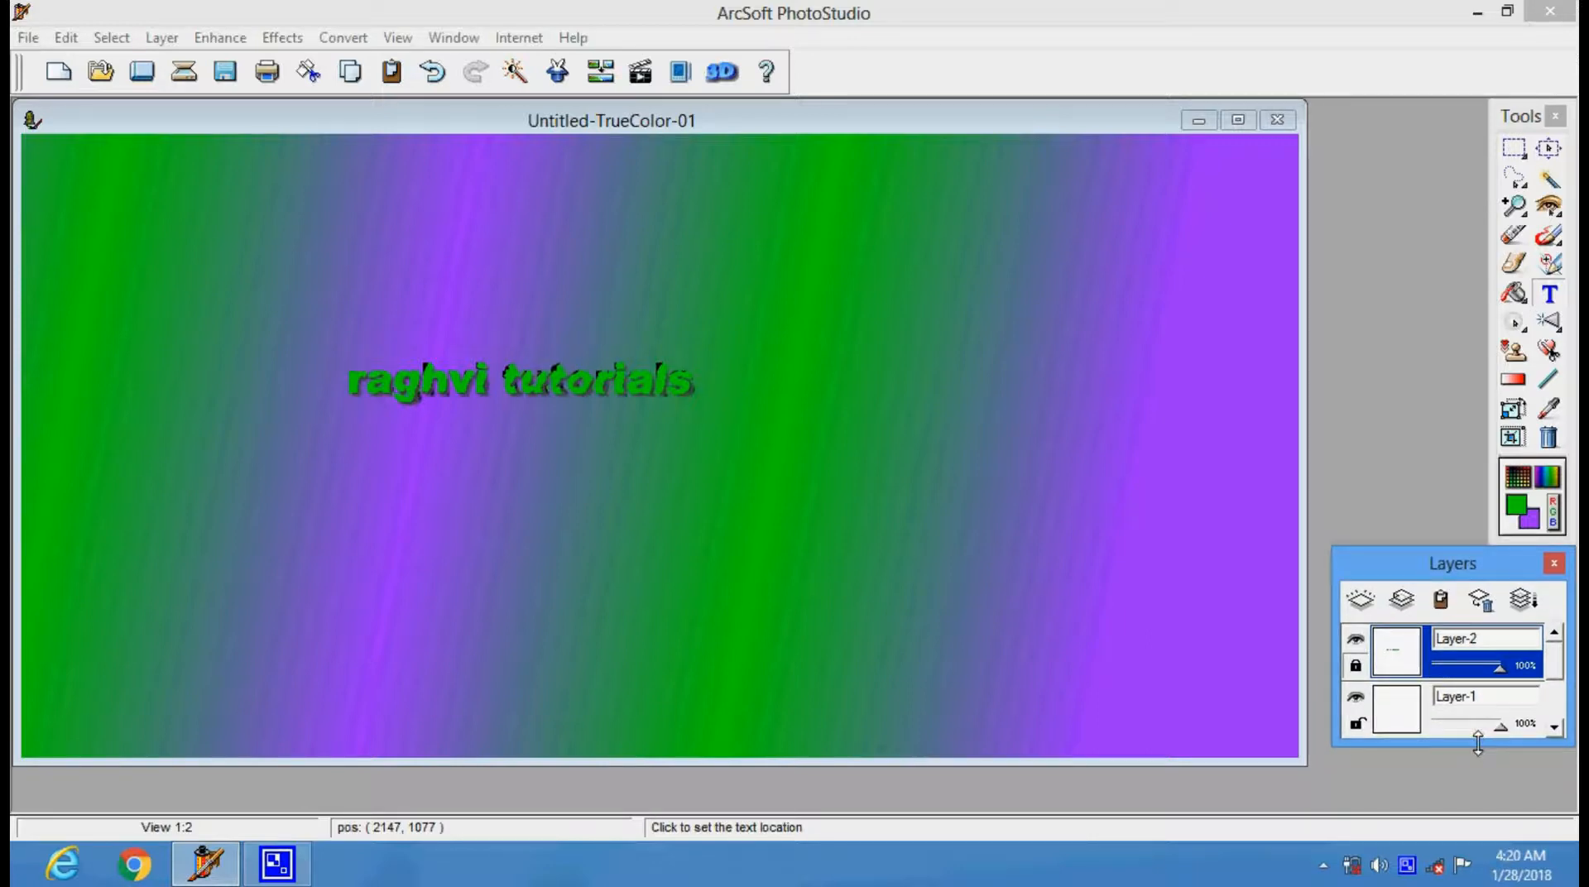
left_click_drag(1478, 744, 1478, 802)
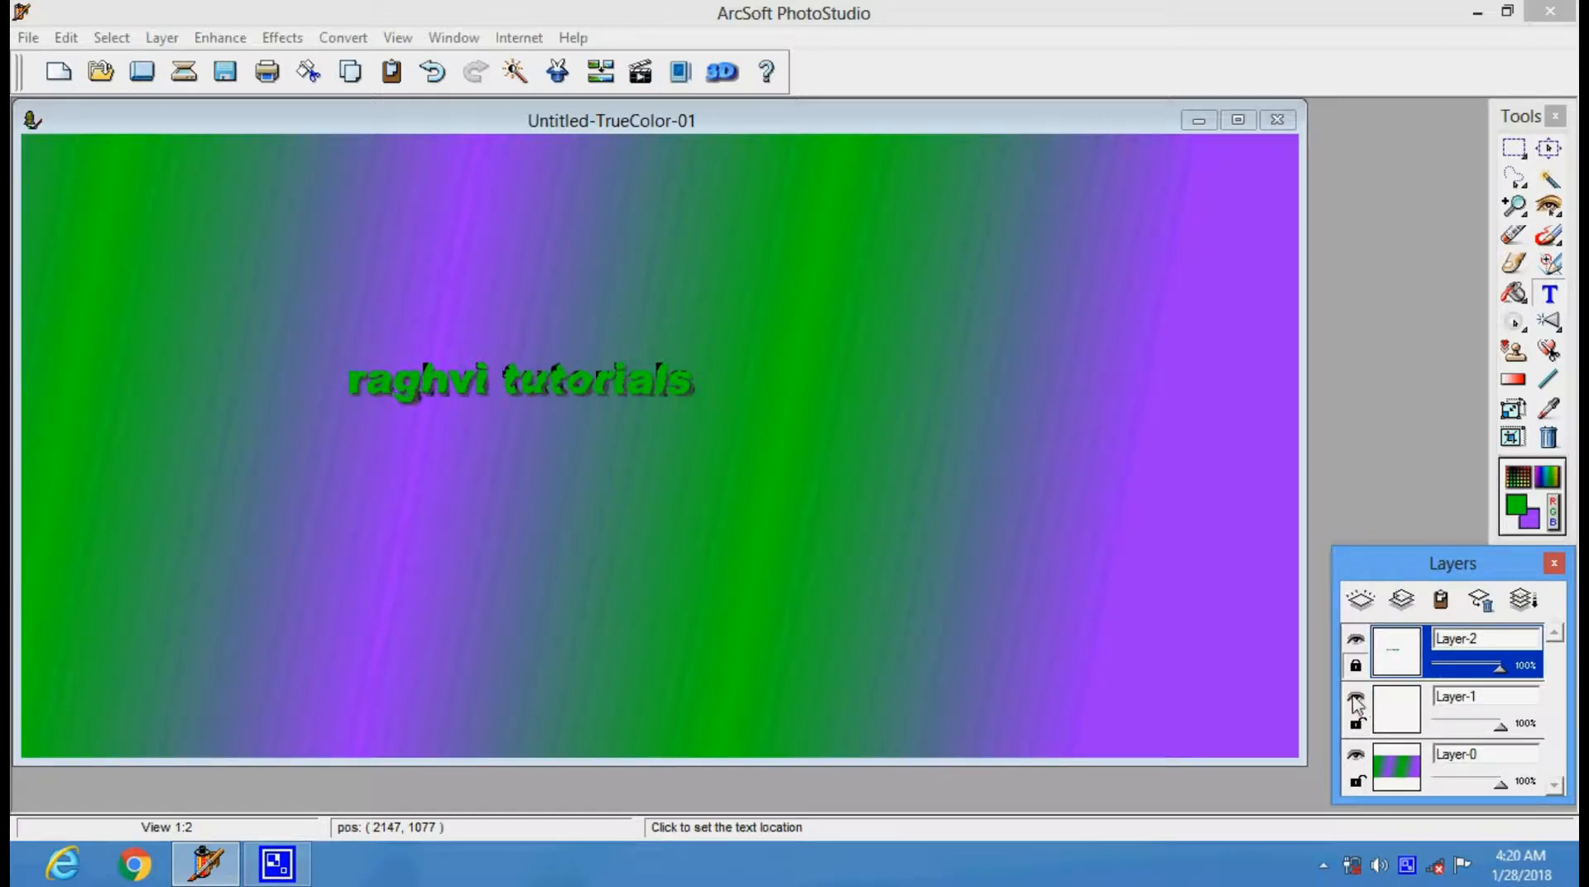
Step: Hide and show Layer-1 to check its content, and merge all layers into one
left_click(1354, 700)
left_click(1355, 699)
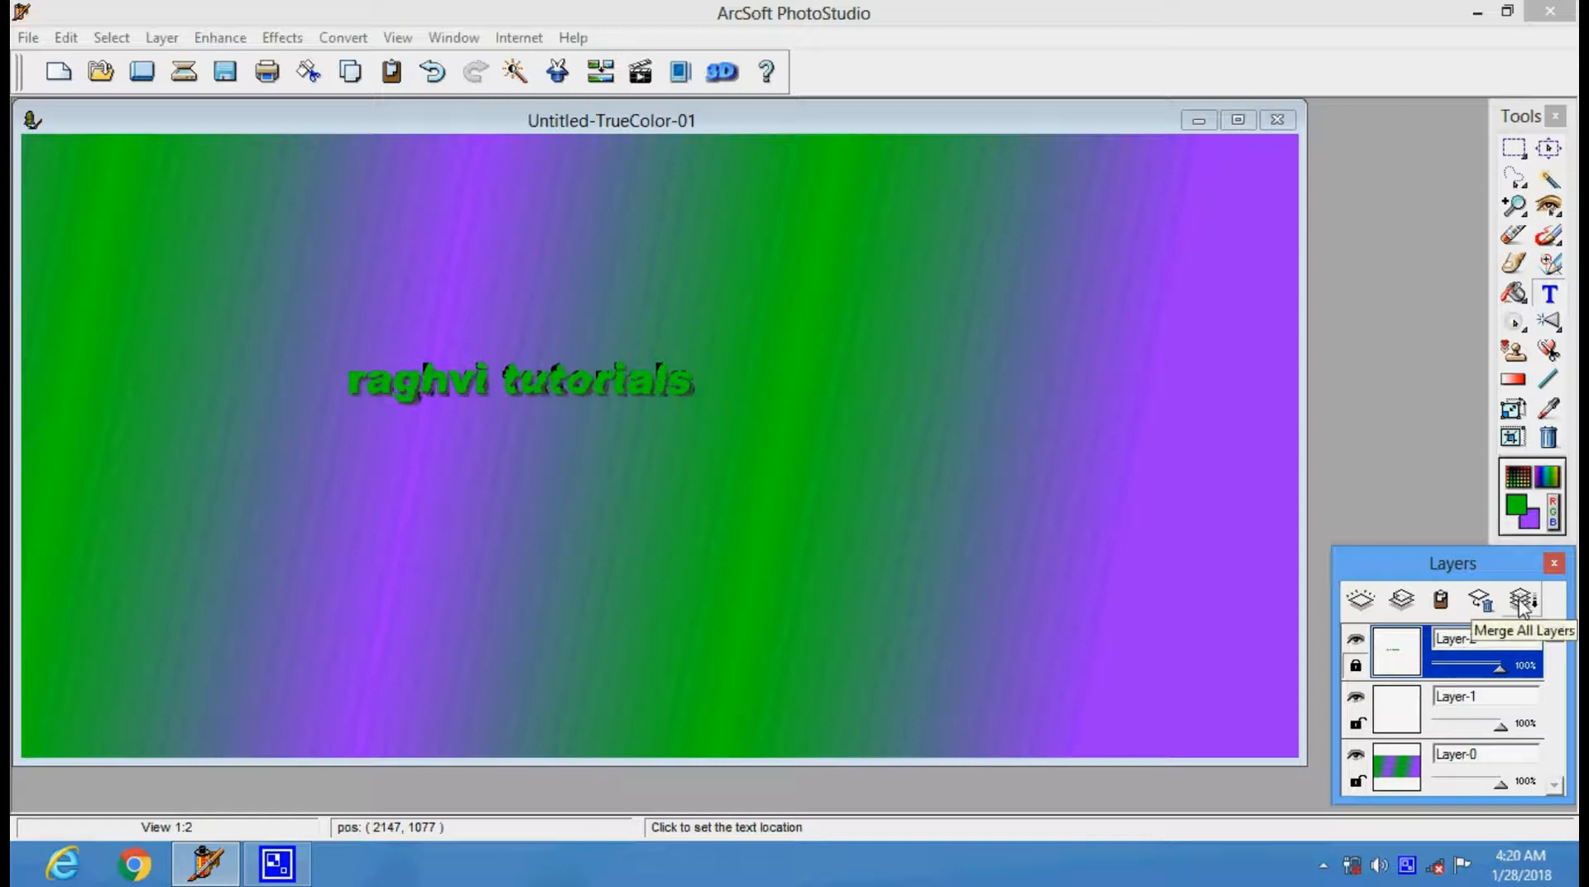
left_click(1523, 604)
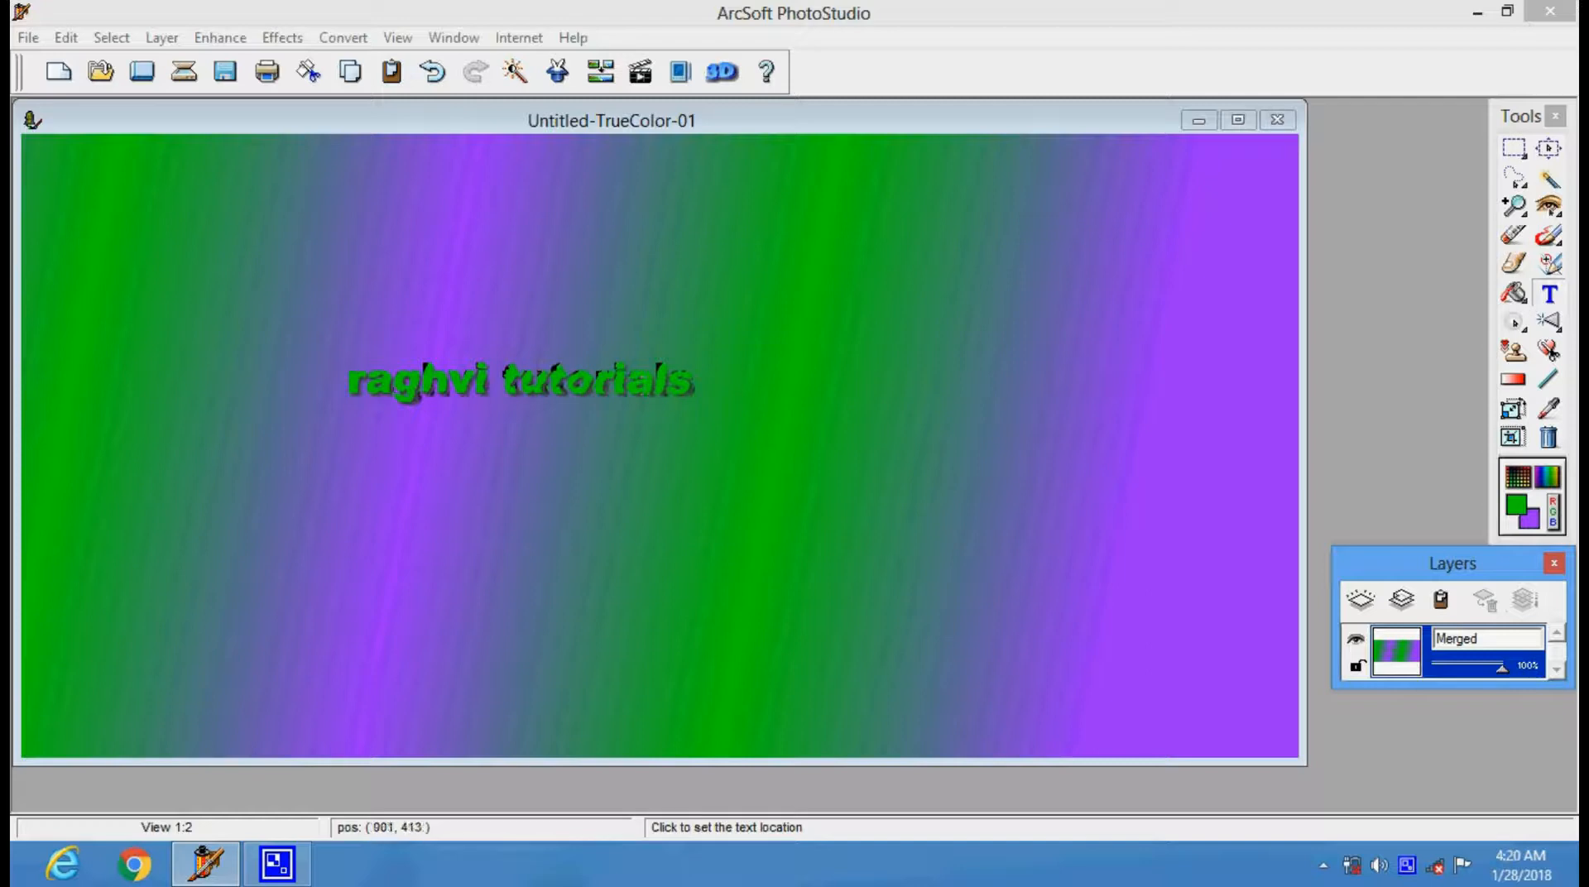
left_click(658, 428)
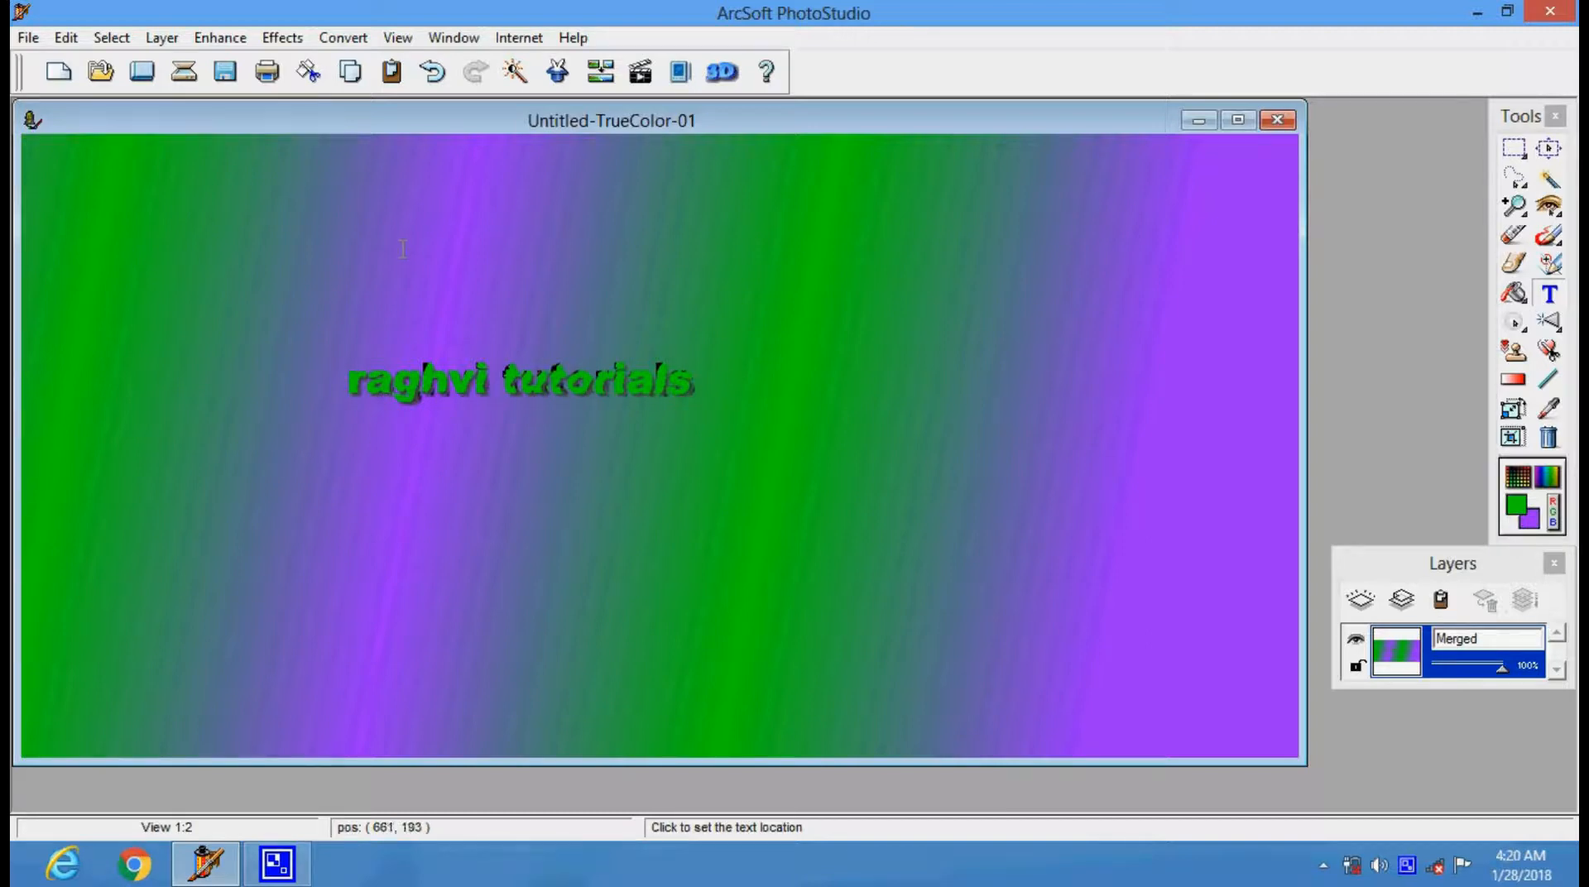
Step: Try the Oil Painting effect at intensity 2 on the merged image and undo it
left_click(282, 38)
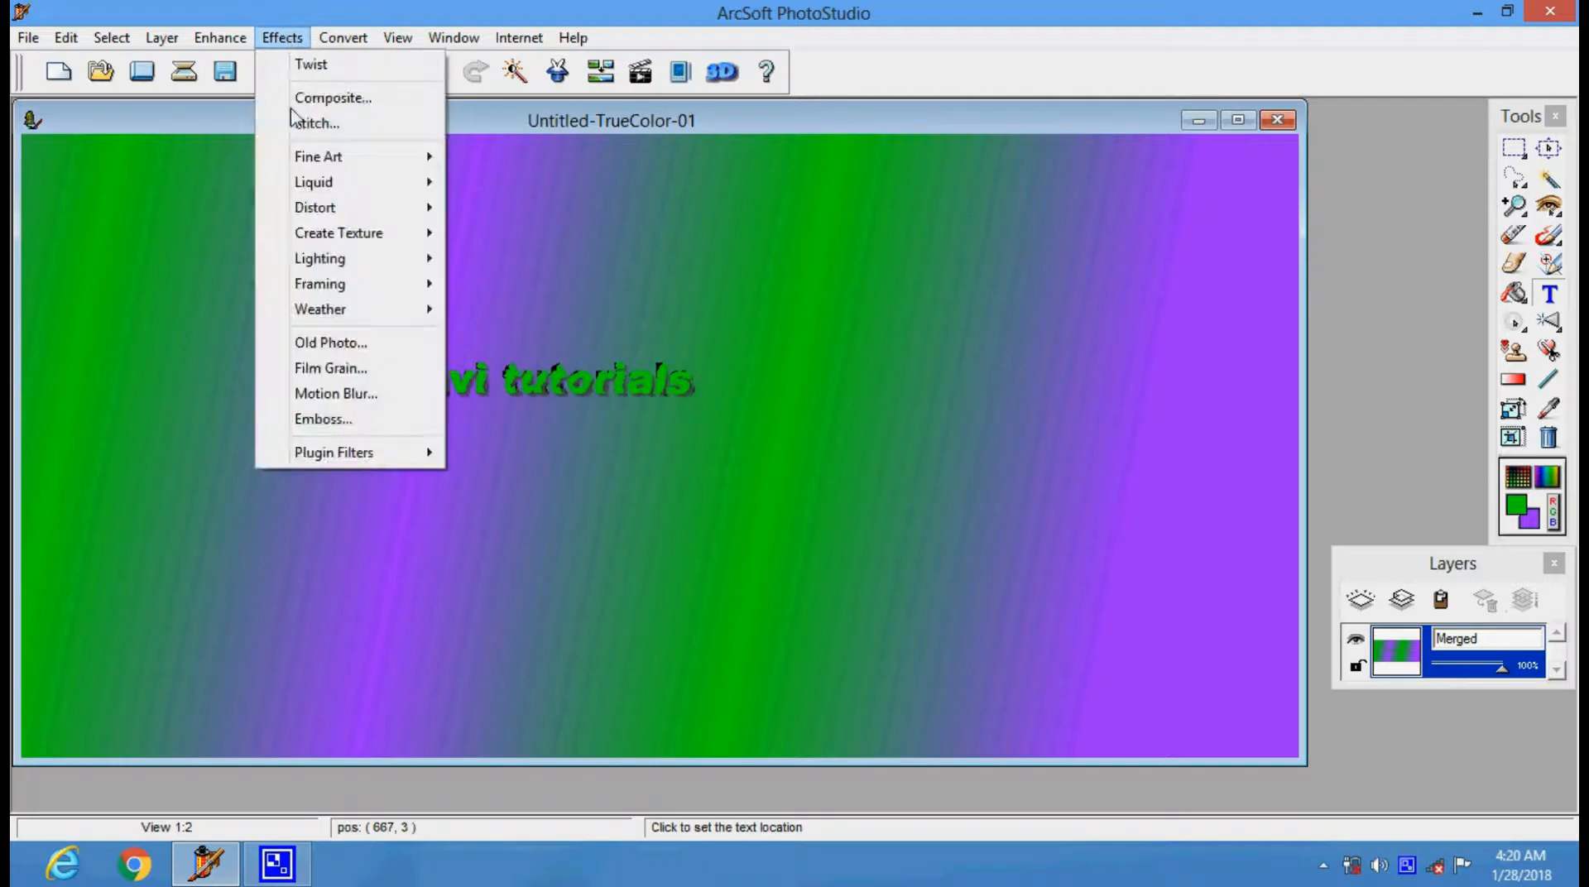
mouse_move(299, 159)
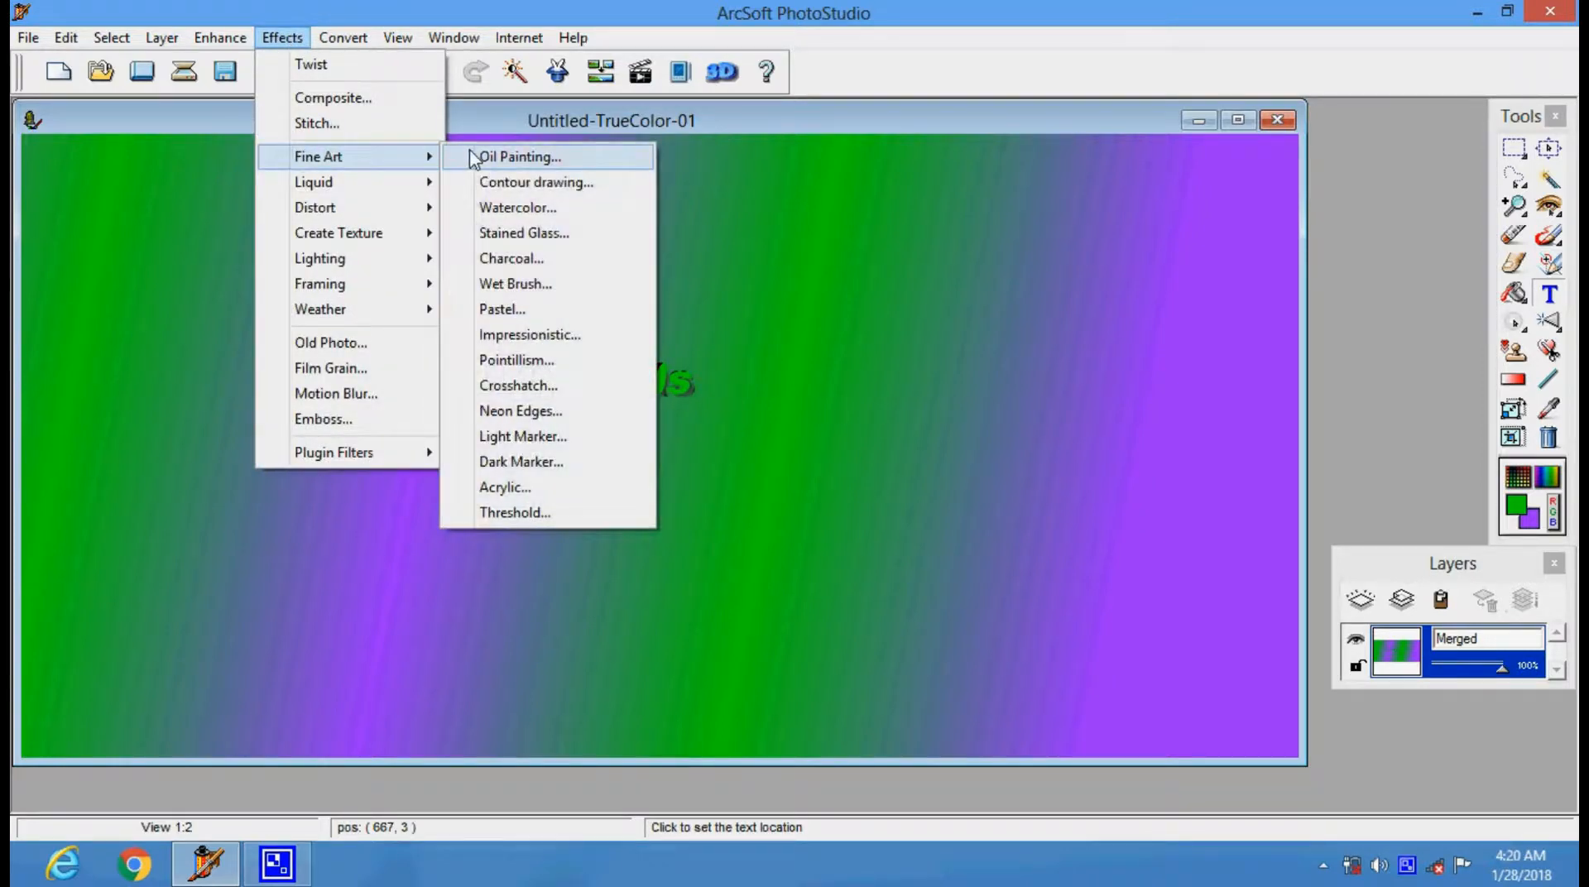
left_click(471, 157)
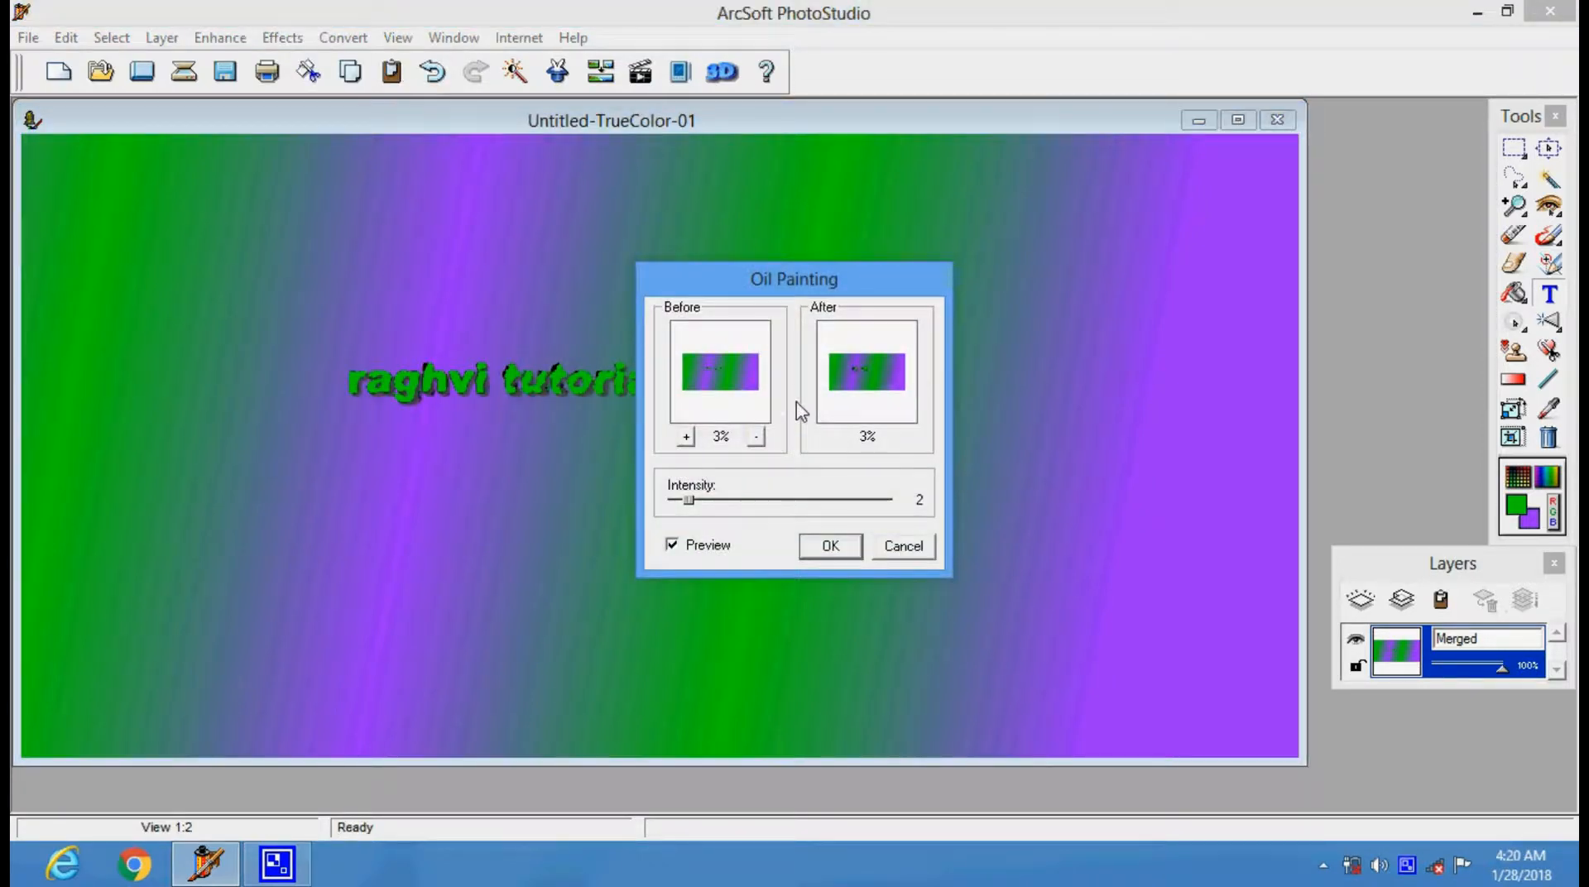
left_click(829, 548)
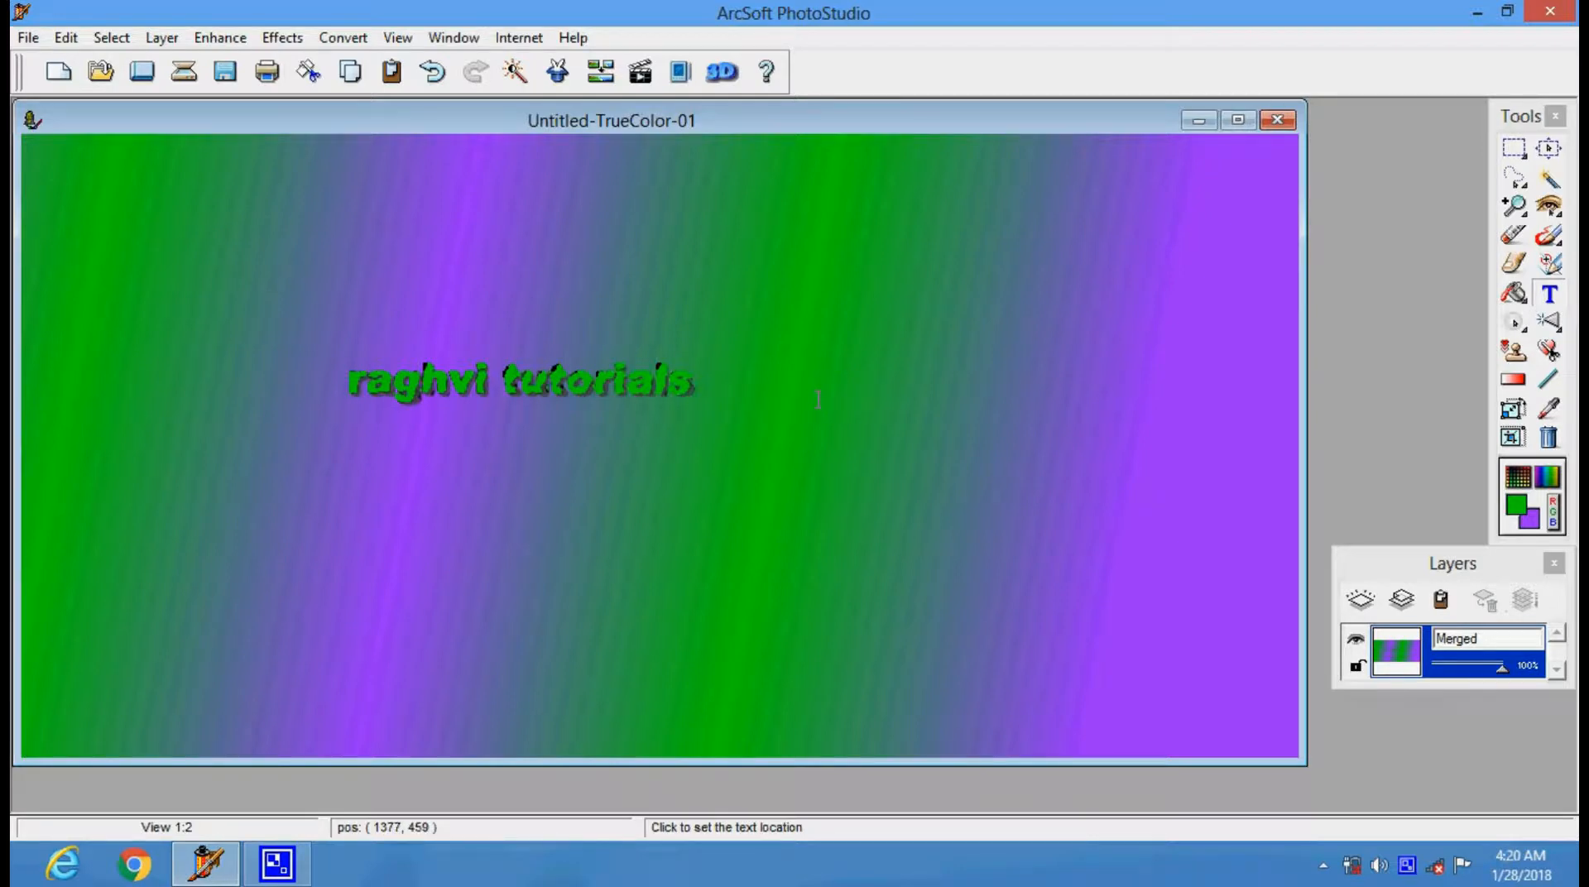
key("ctrl+z")
Step: Add a new layer and stamp a tiny airplane shape above the text at 100% opacity
left_click(162, 37)
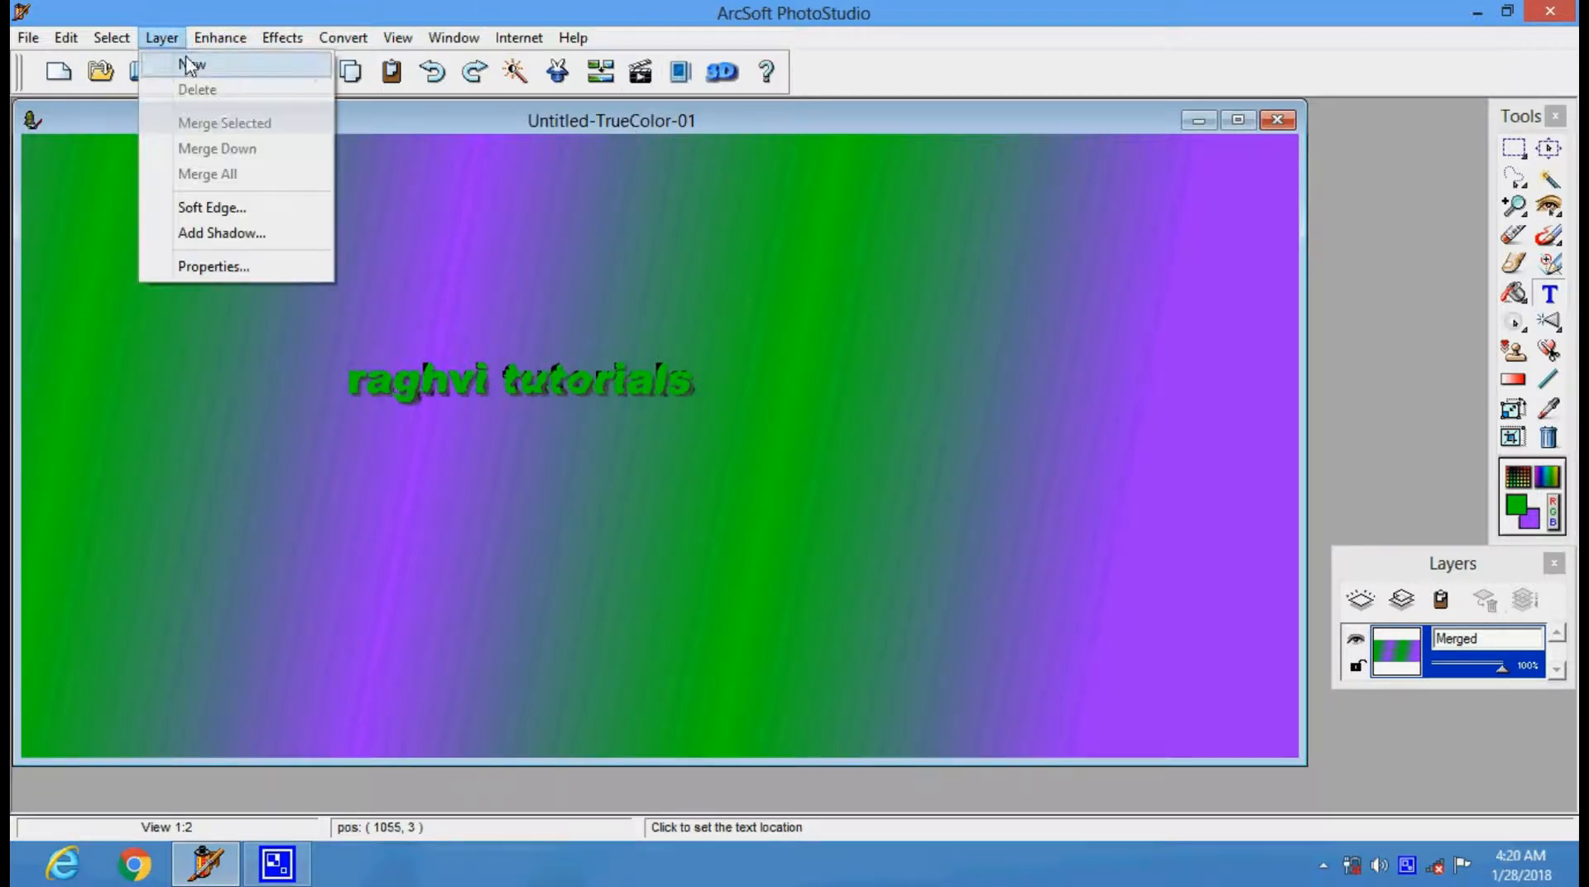
left_click(189, 63)
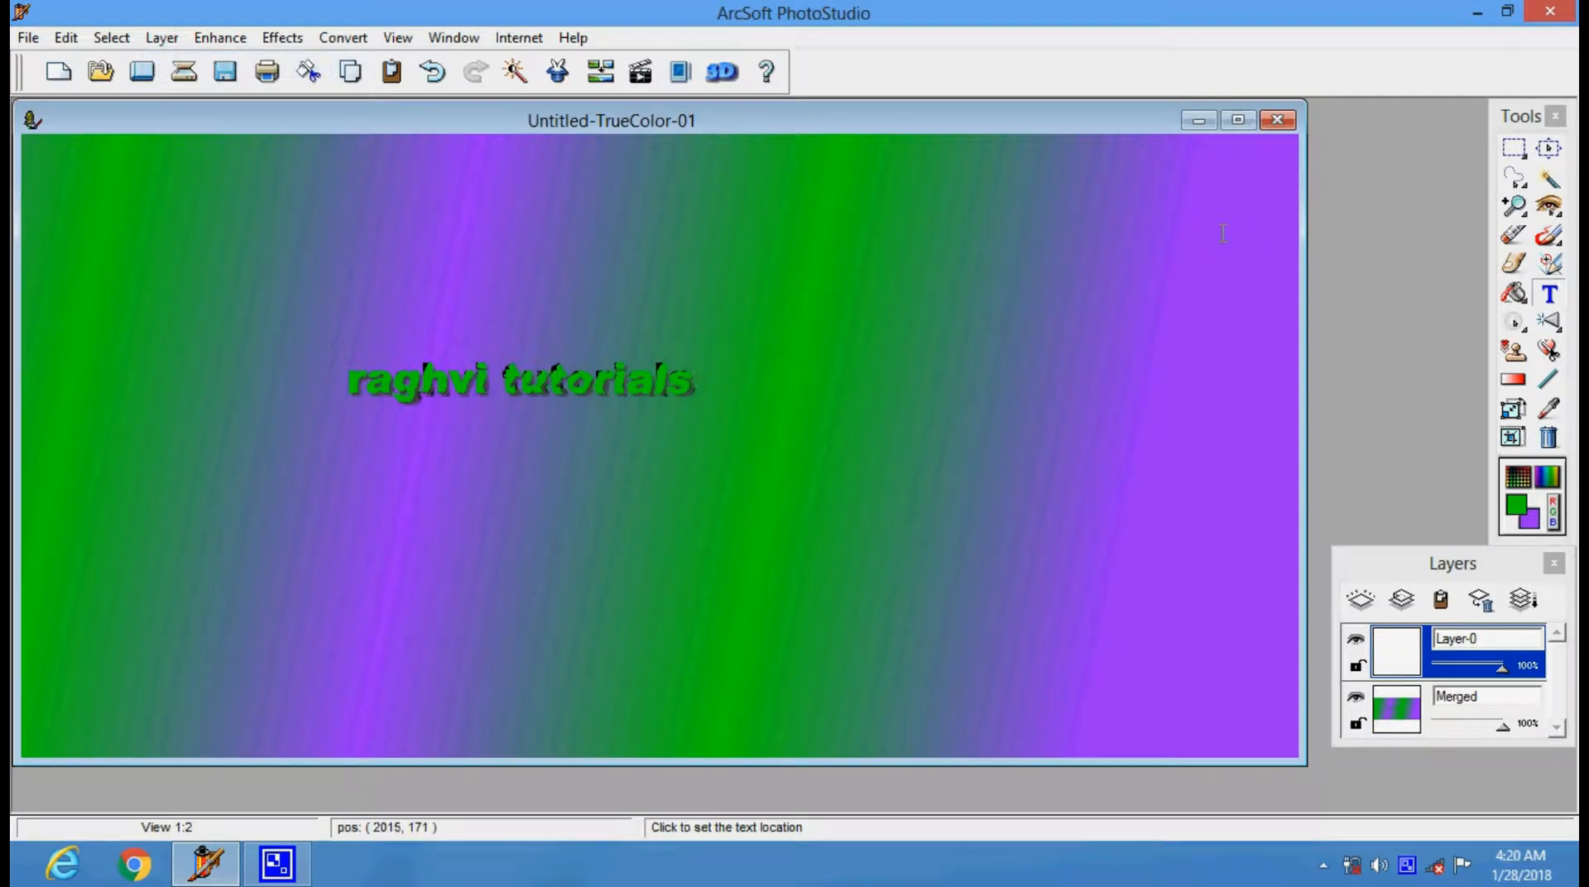
left_click(1514, 352)
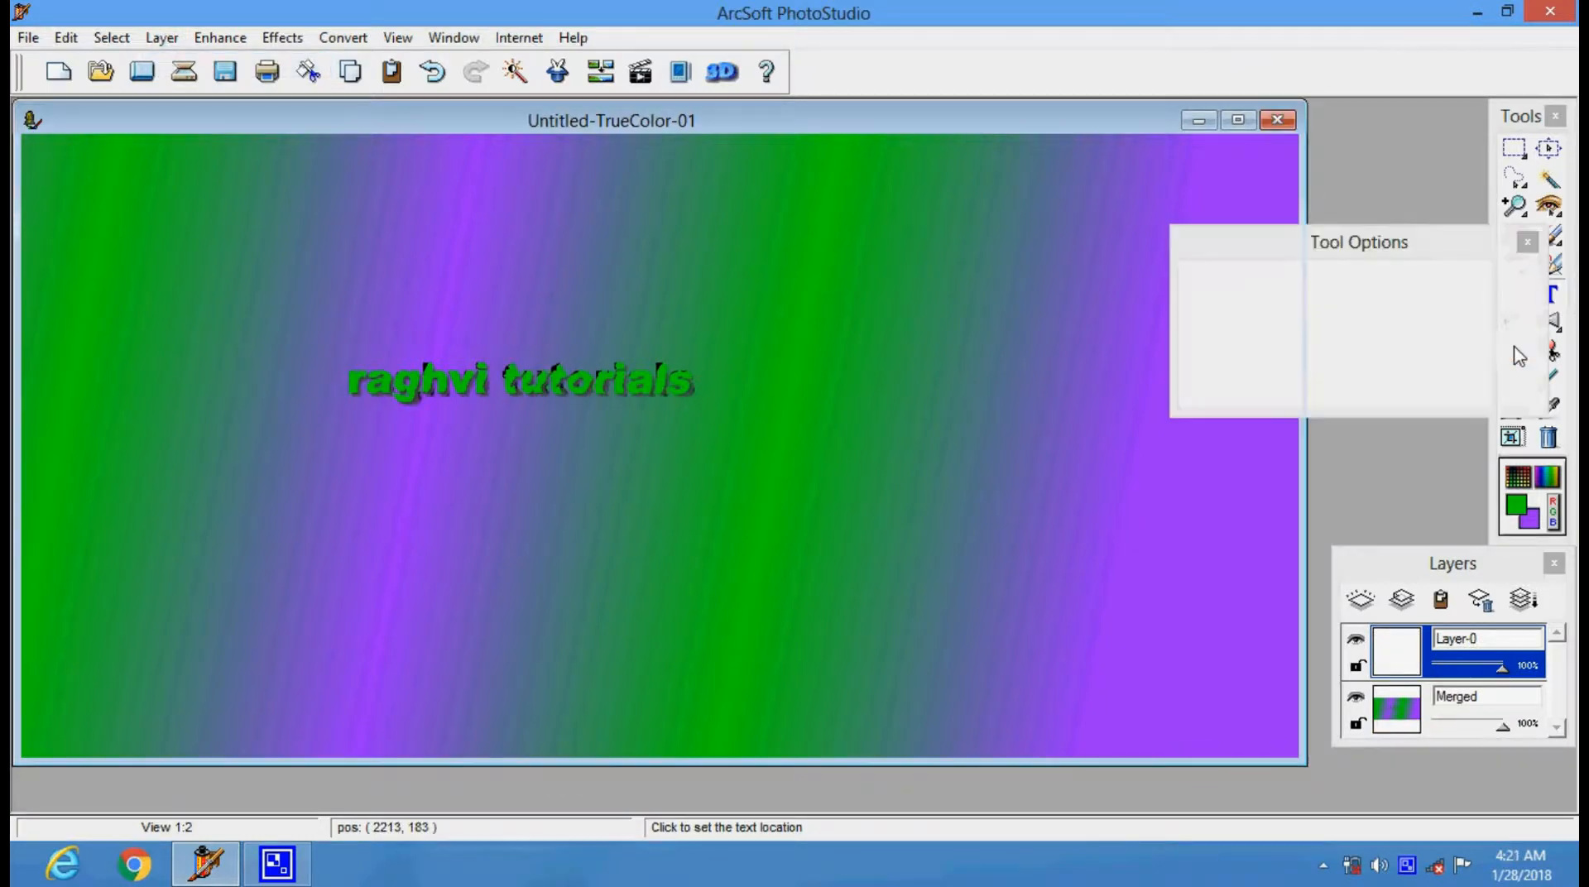
left_click(1428, 324)
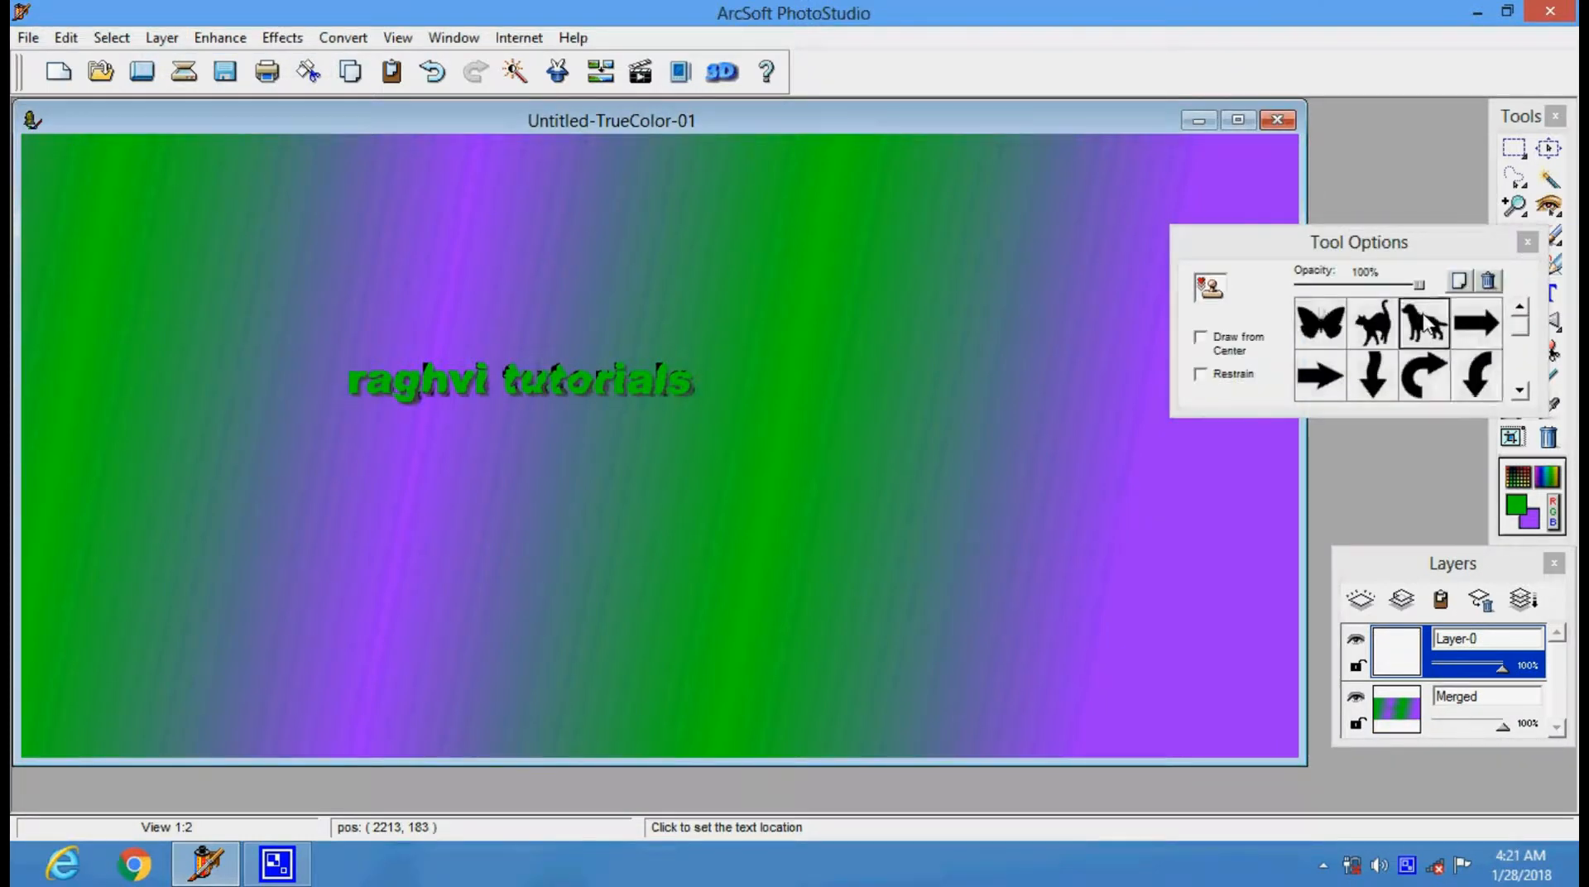
left_click(1520, 390)
left_click(1520, 391)
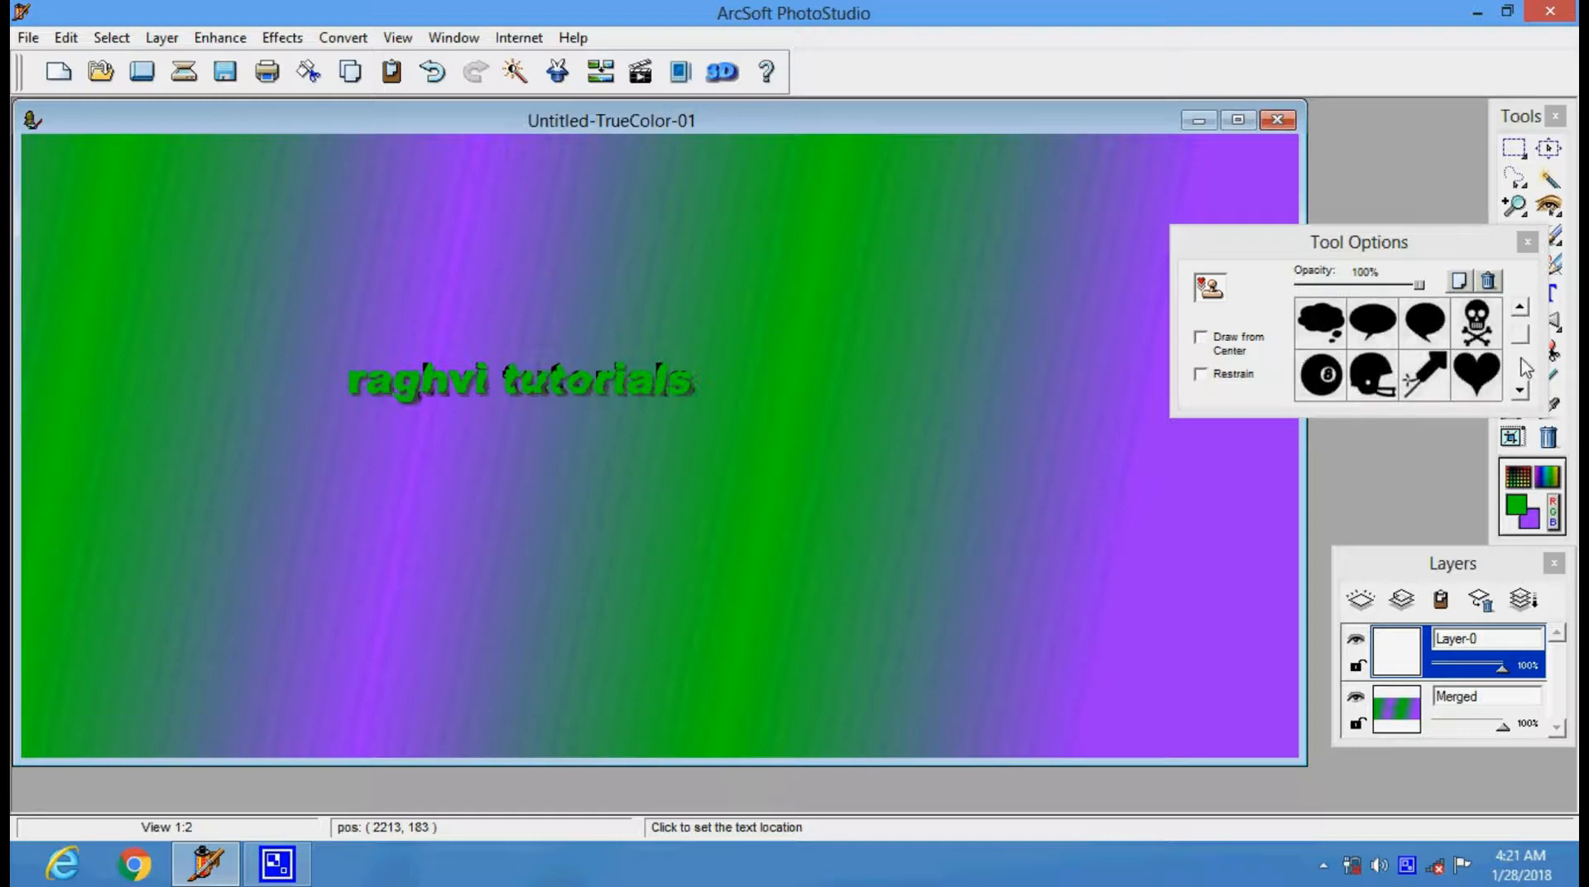
left_click_drag(1521, 337, 1524, 361)
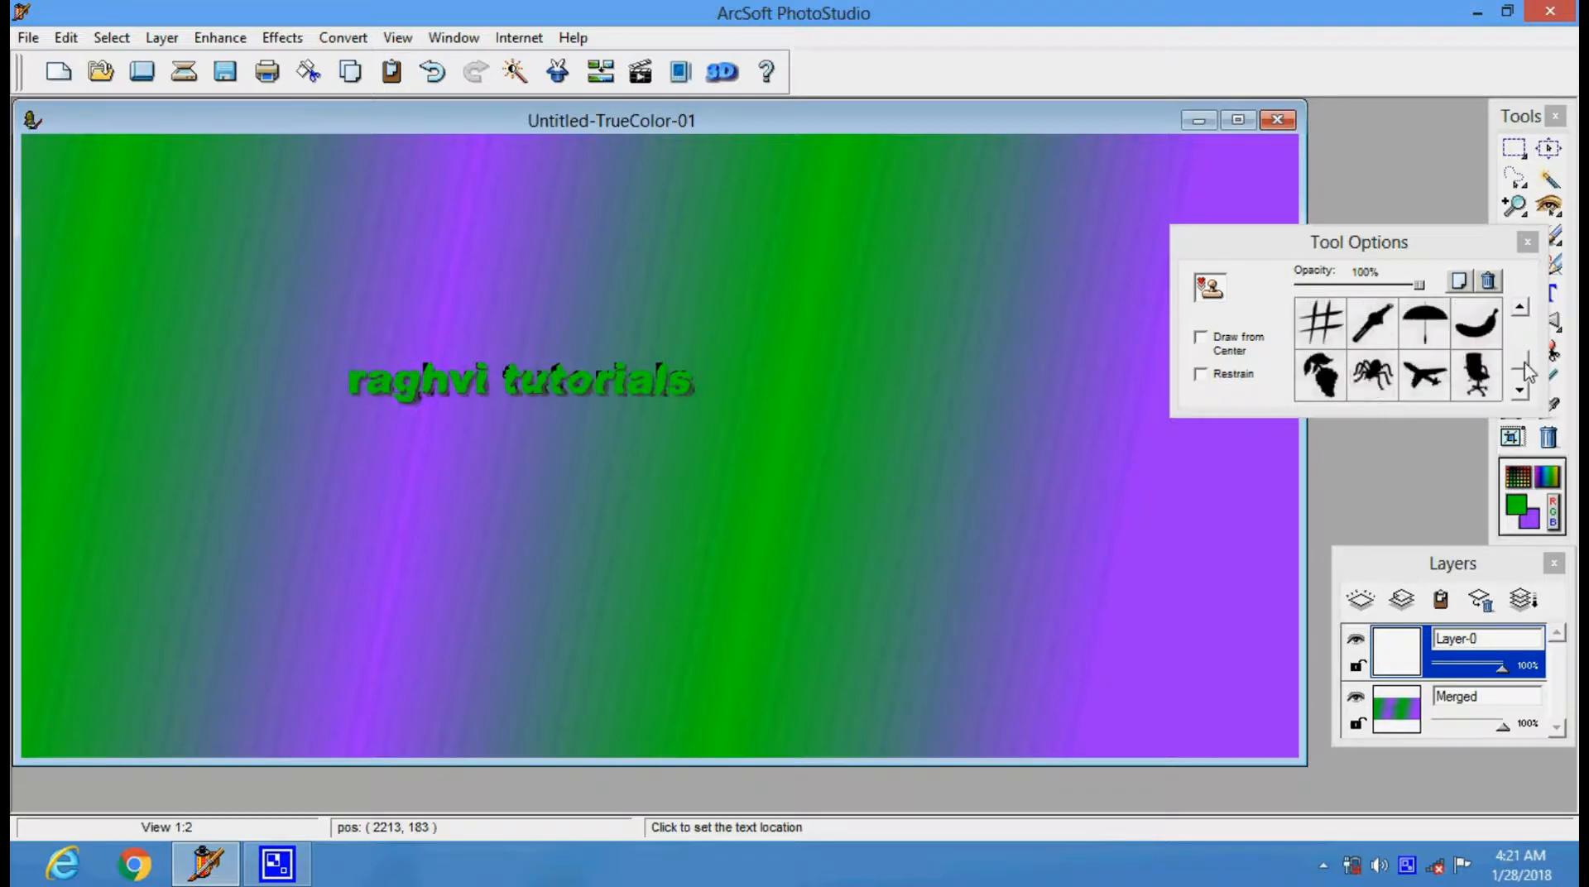
left_click(1434, 371)
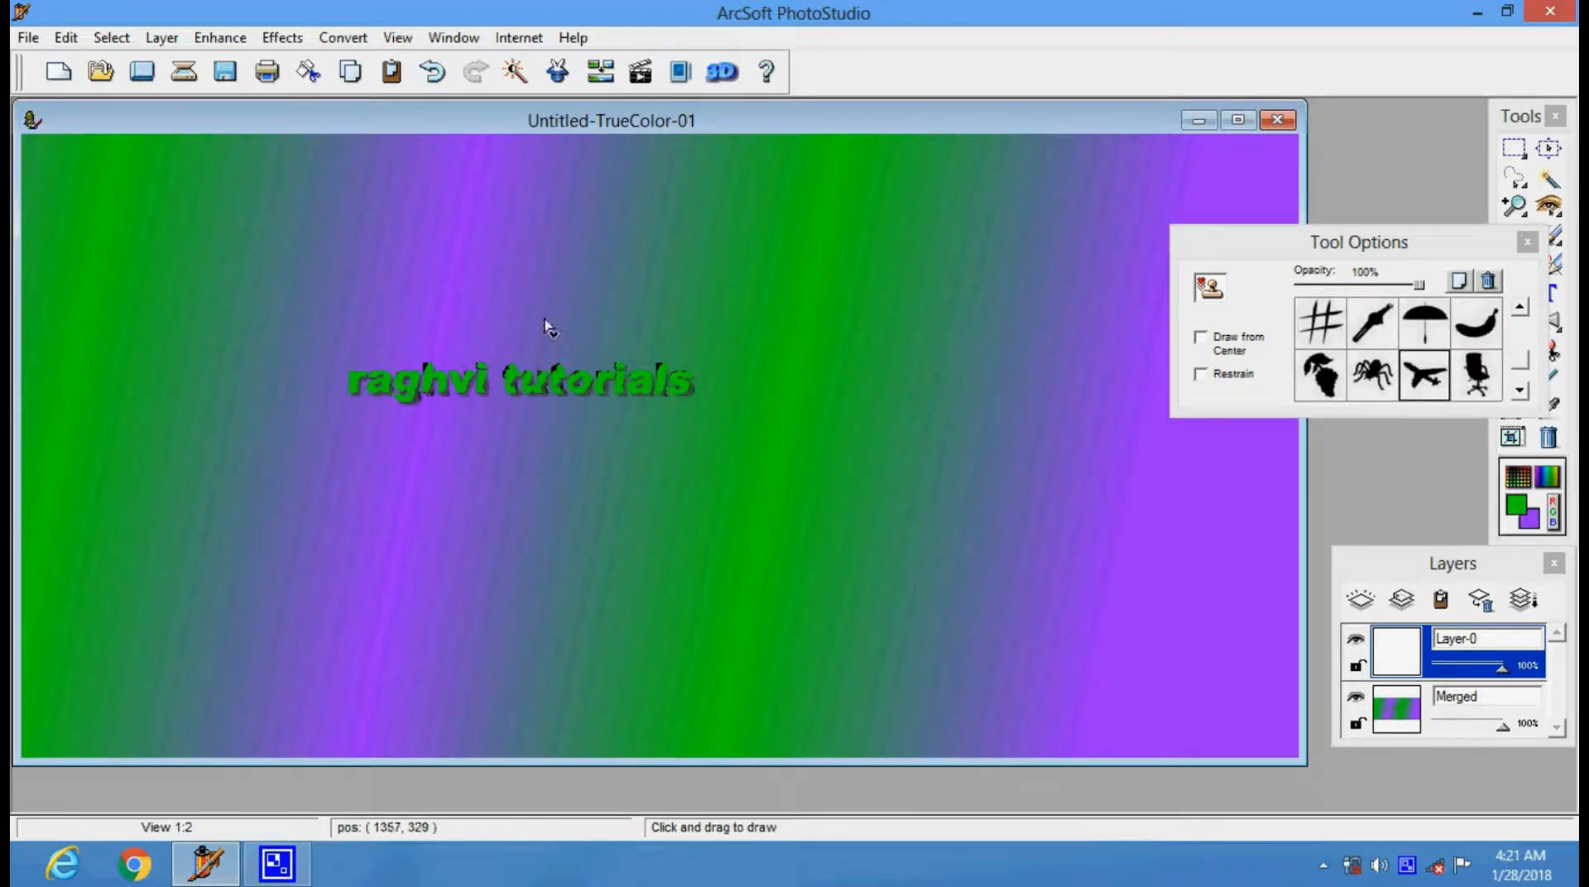
mouse_move(495, 263)
left_mouse_down()
mouse_move(741, 408)
mouse_move(749, 391)
mouse_move(507, 265)
left_mouse_up()
Step: Stamp a large grape-bunch shape to the right of the text and several umbrella shapes of different sizes below the text
left_click(1303, 381)
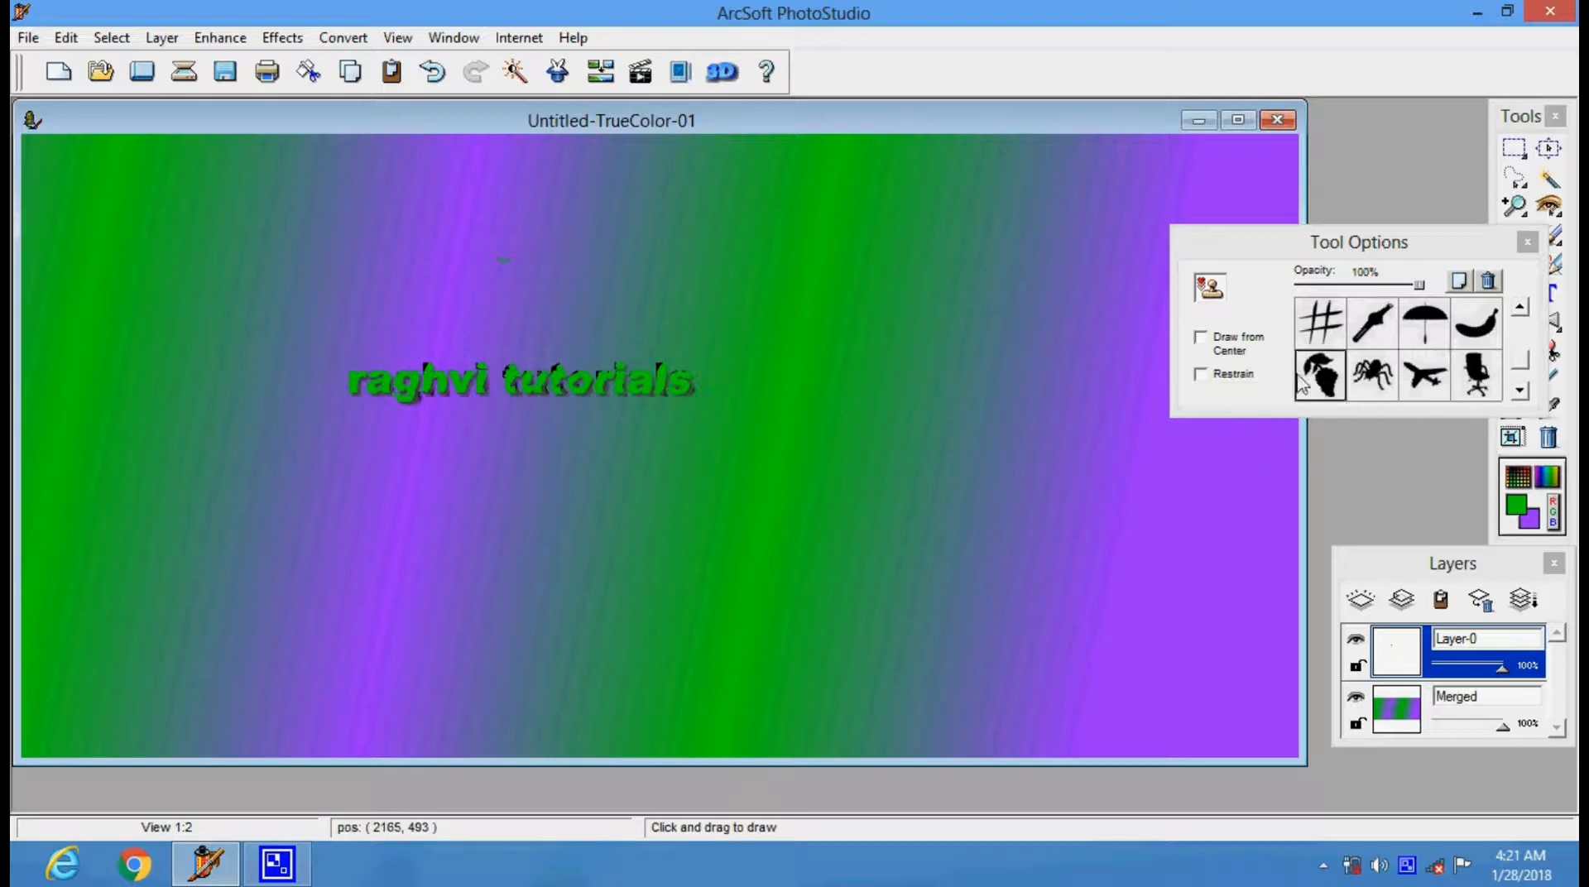
mouse_move(687, 282)
left_mouse_down()
mouse_move(855, 372)
mouse_move(943, 488)
left_mouse_up()
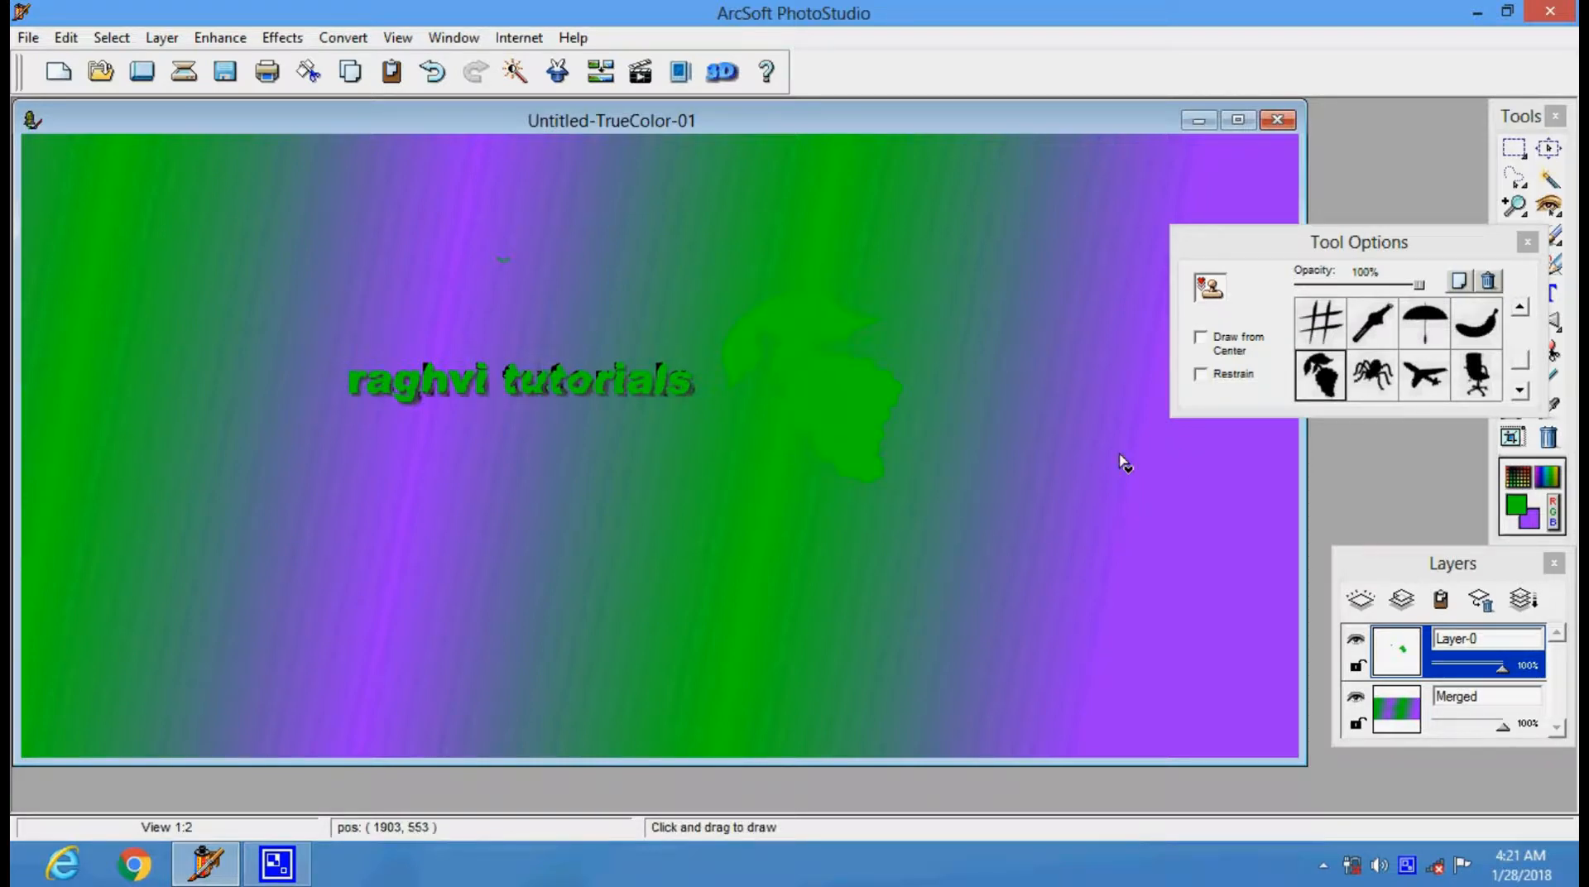
left_click(1425, 324)
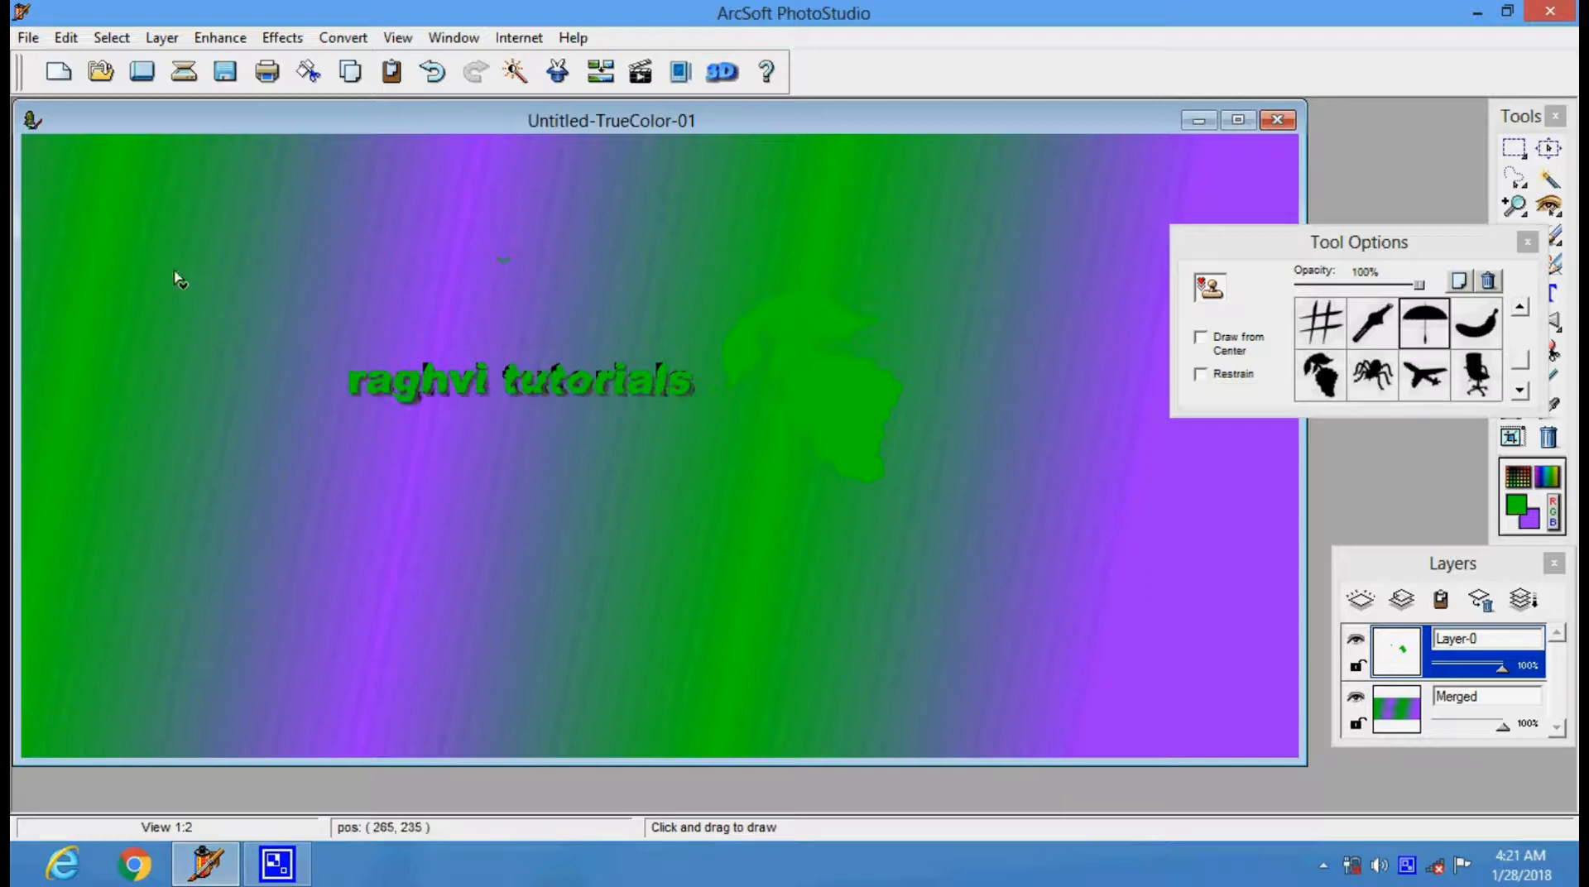
left_click_drag(258, 418, 557, 588)
left_click_drag(518, 538, 563, 575)
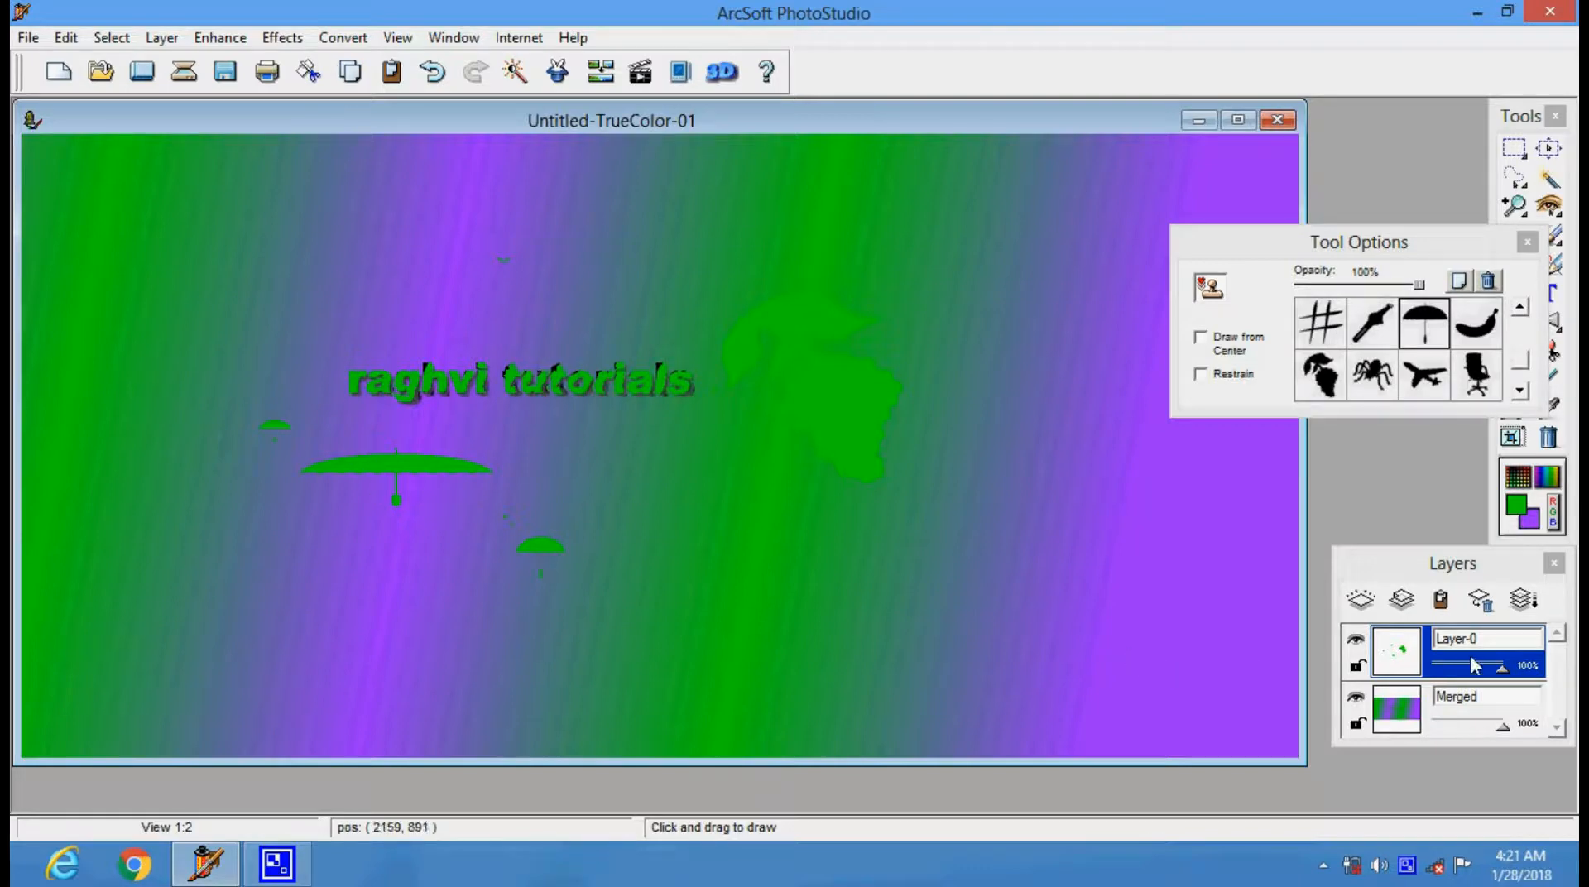
Step: Toggle the stamp layer's visibility several times to compare the image with and without the shapes, leaving the layer shown
left_click(1356, 640)
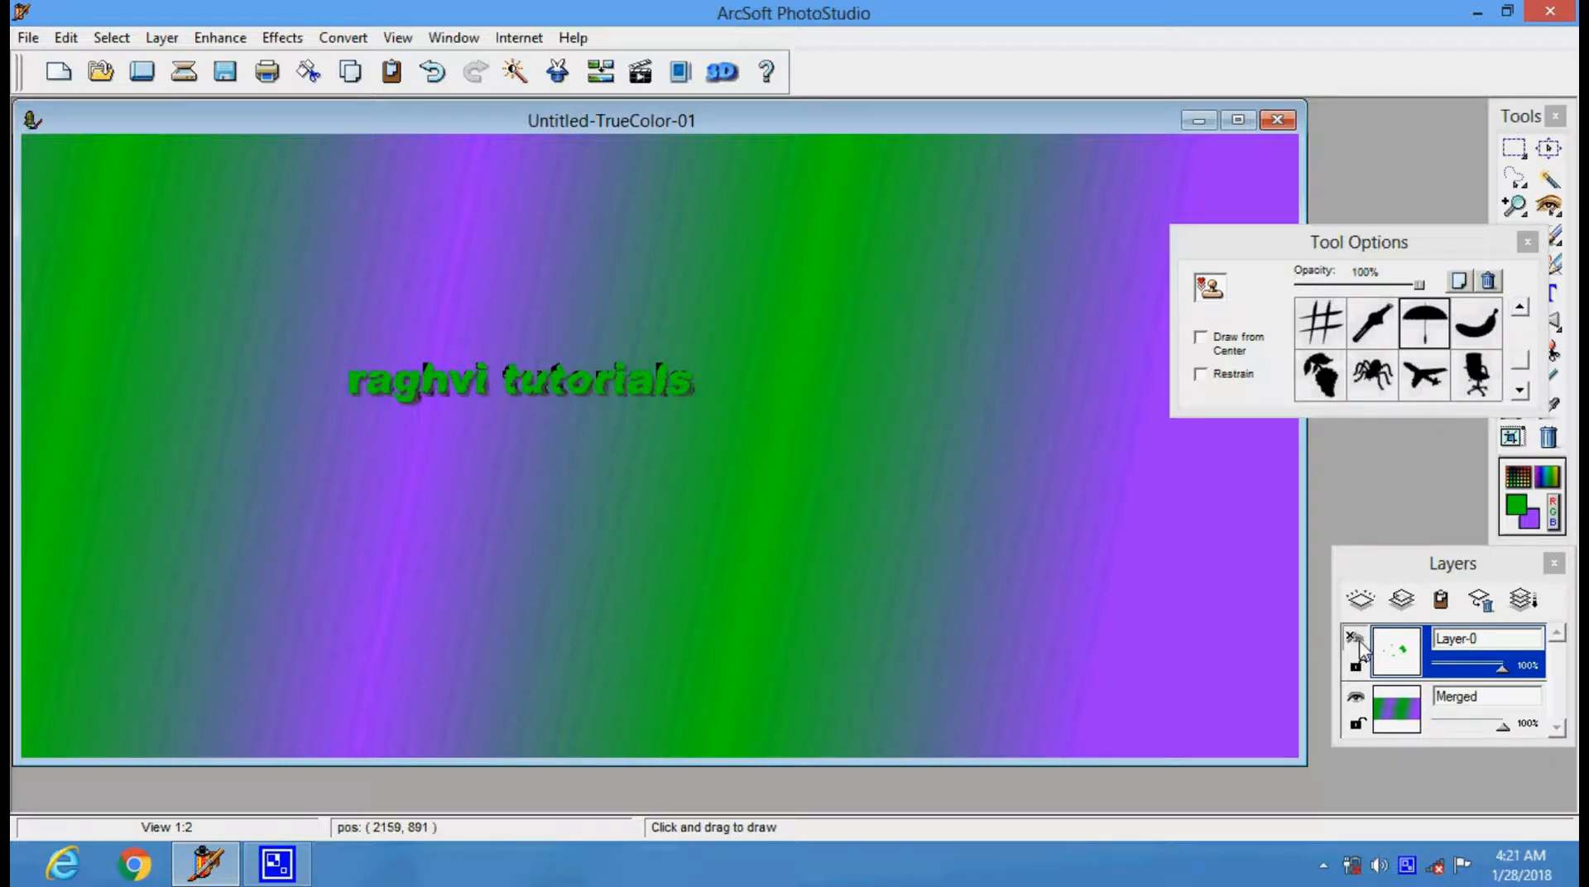
left_click(1355, 640)
left_click(1356, 640)
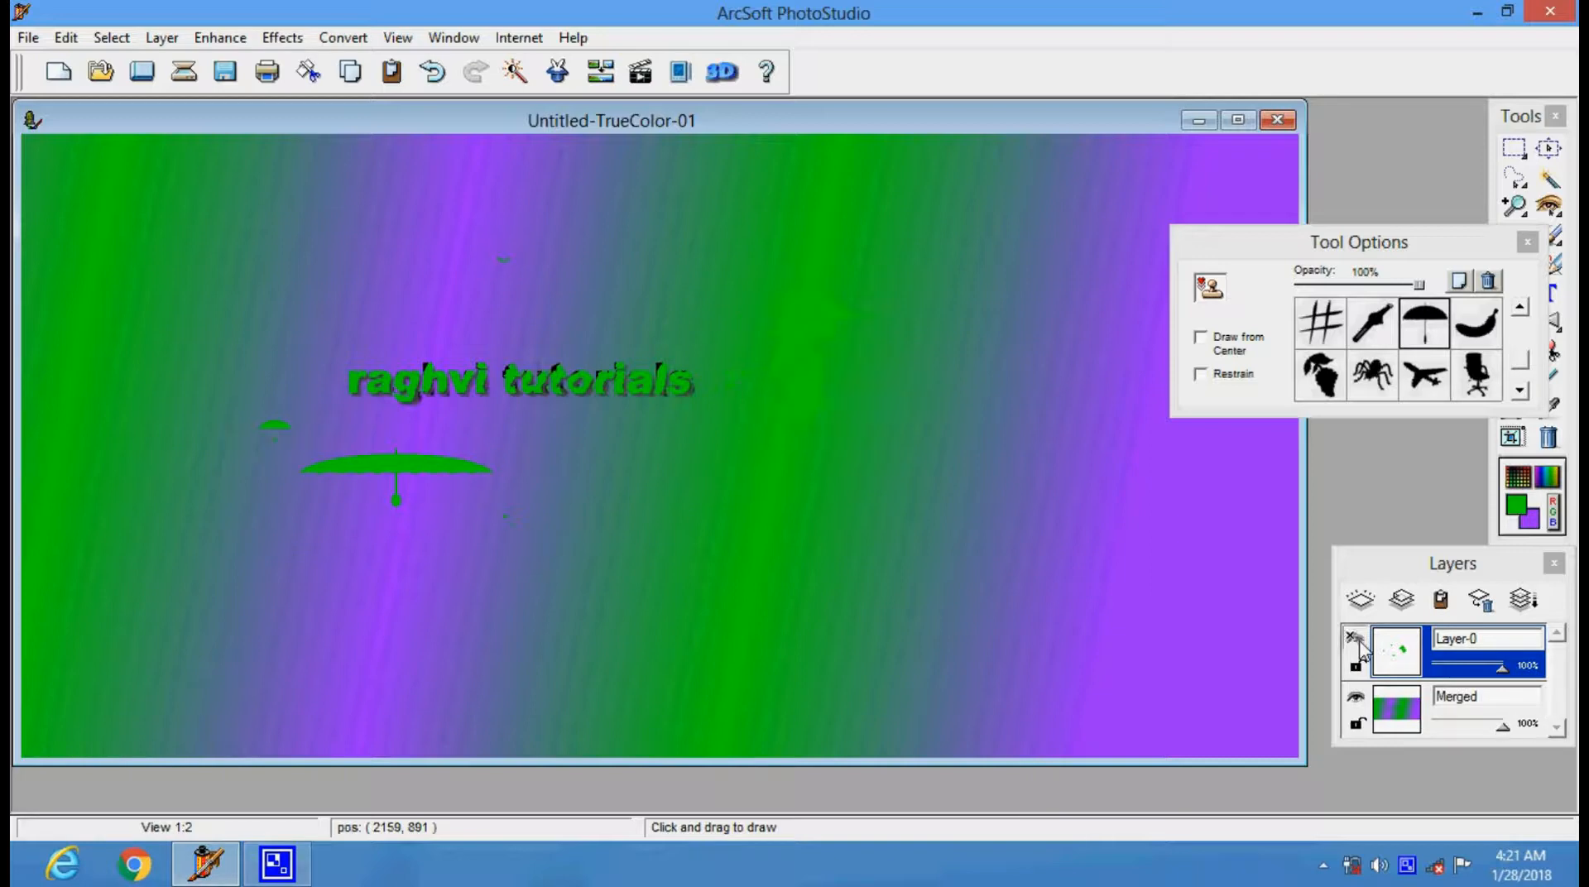
left_click(1356, 640)
left_click(1356, 640)
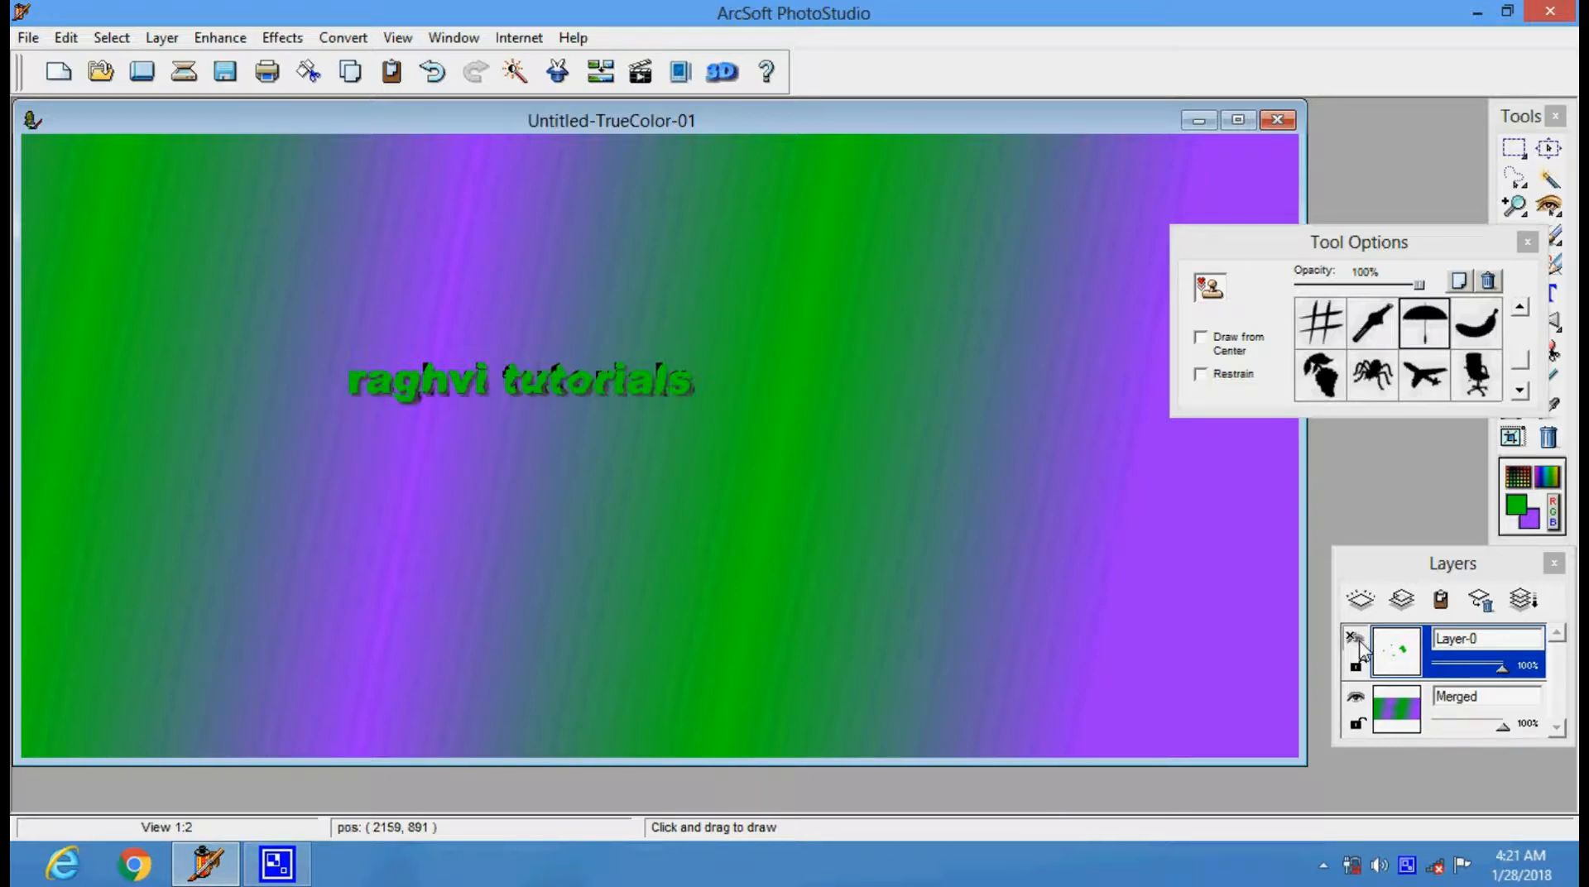
left_click(1357, 641)
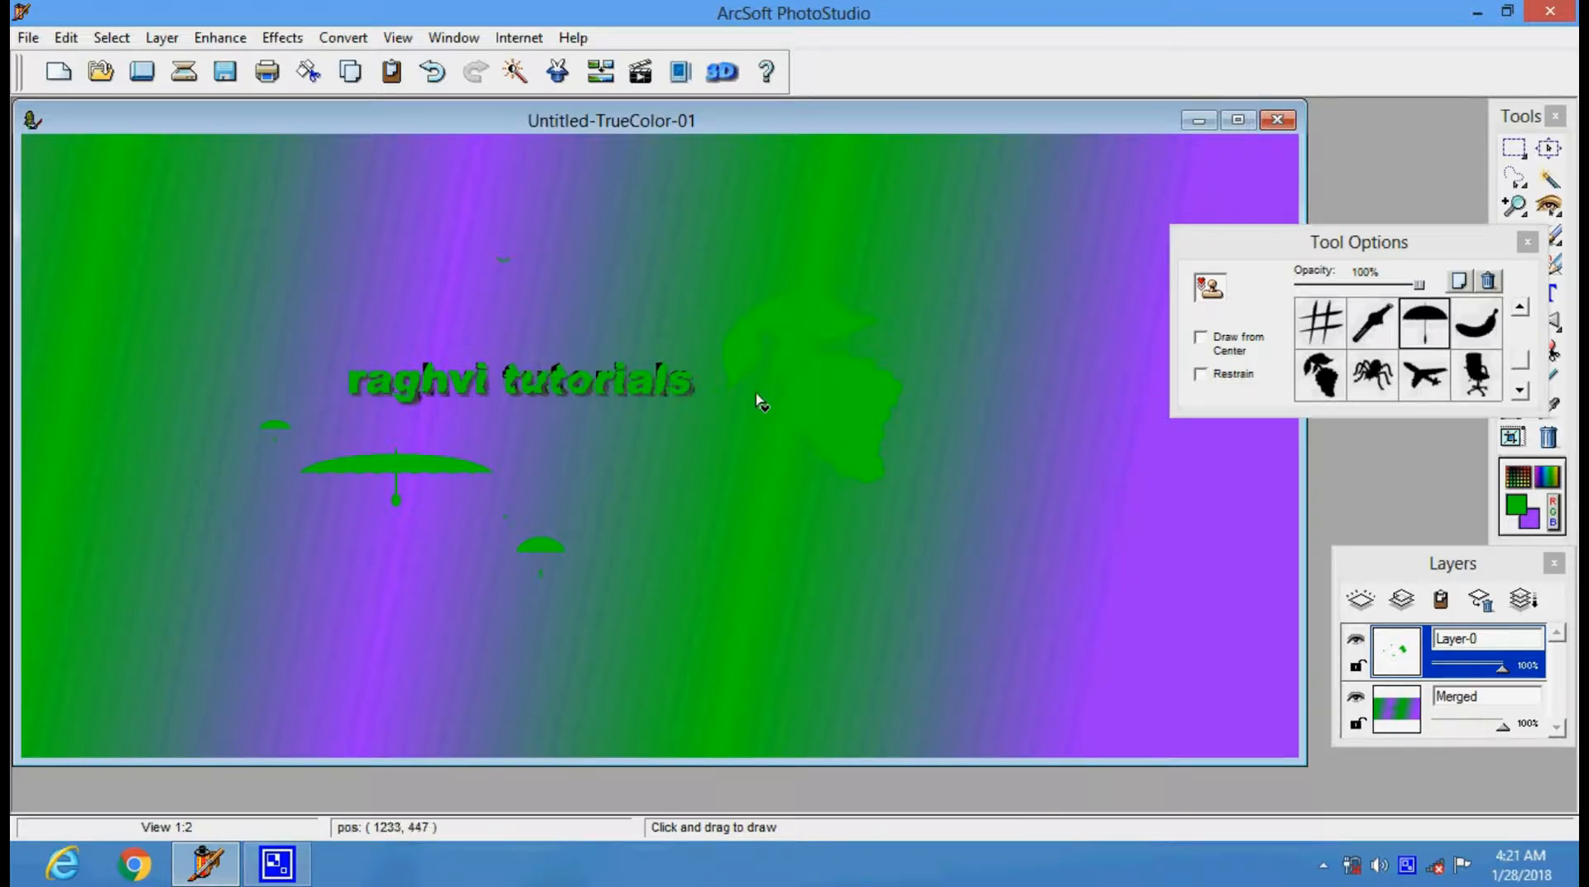
left_click(282, 37)
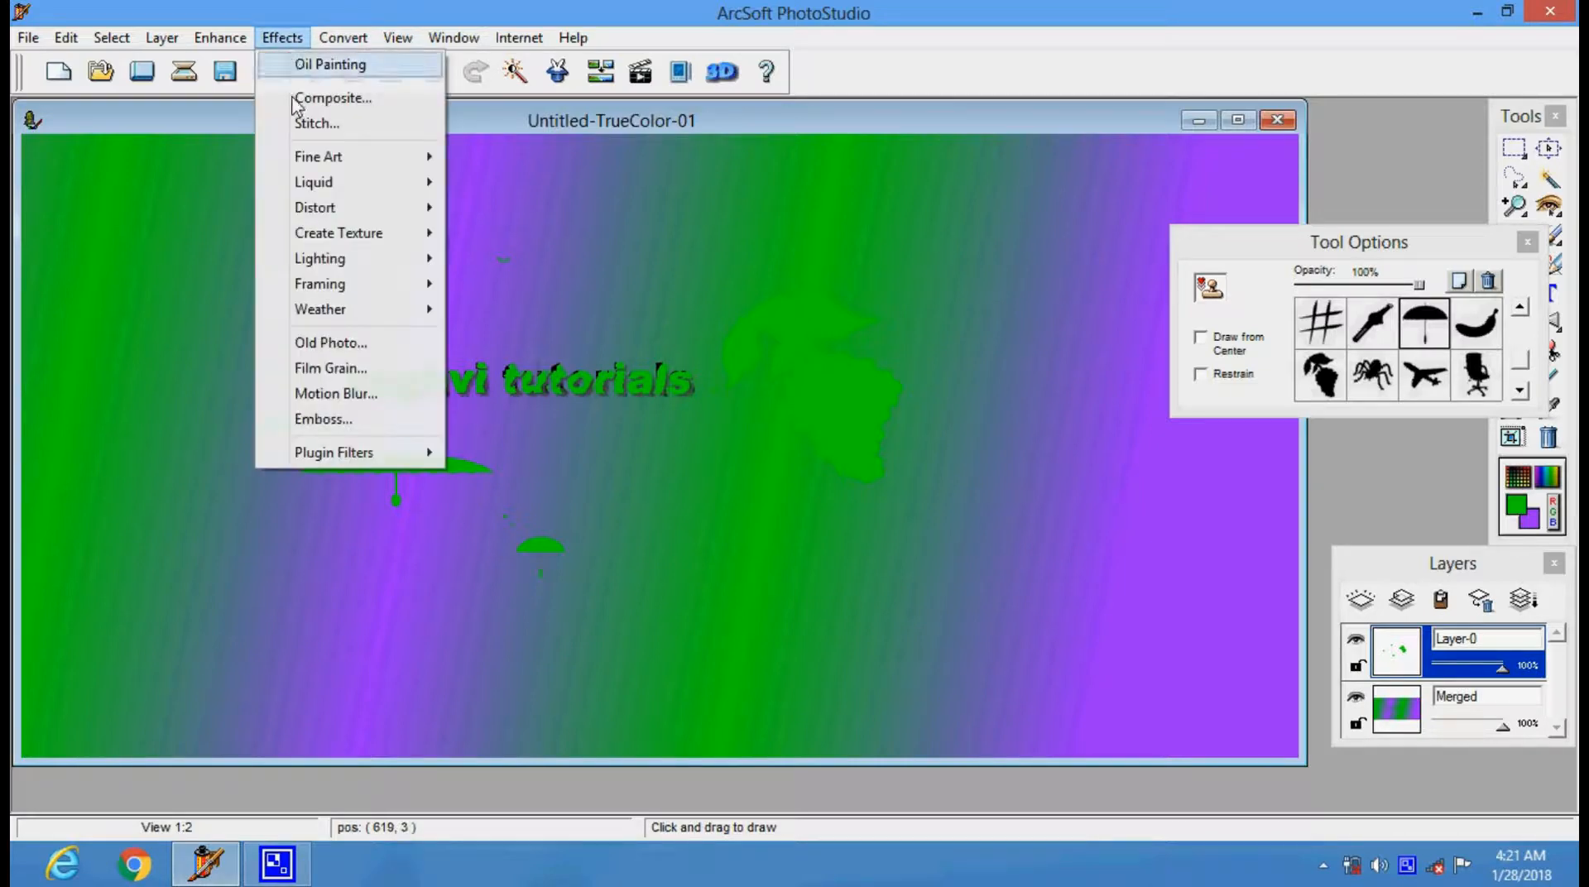
mouse_move(358, 240)
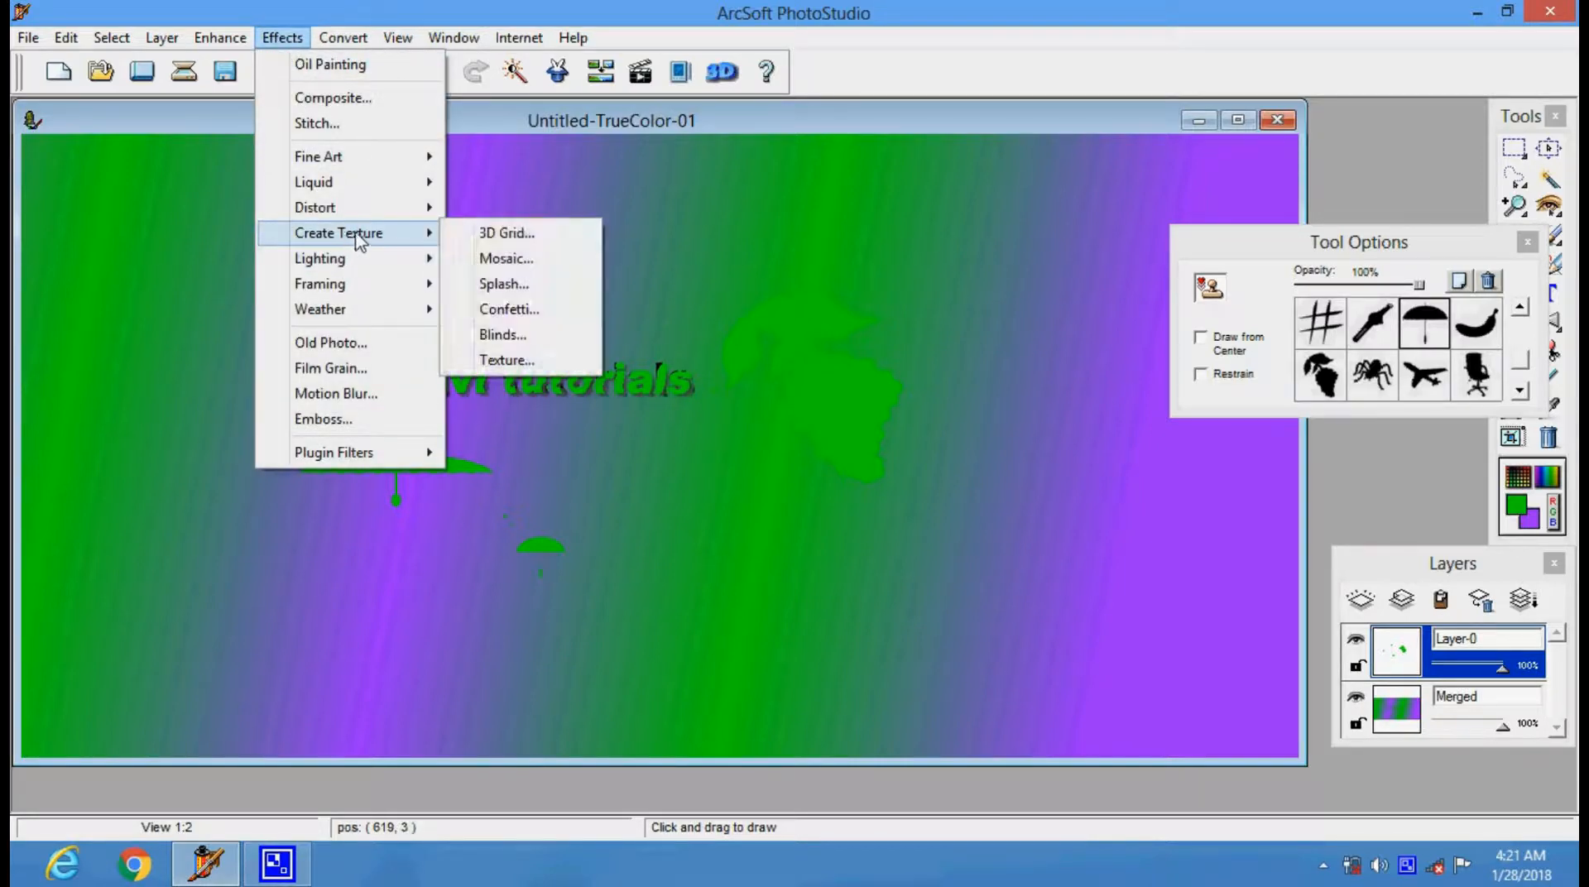
mouse_move(383, 207)
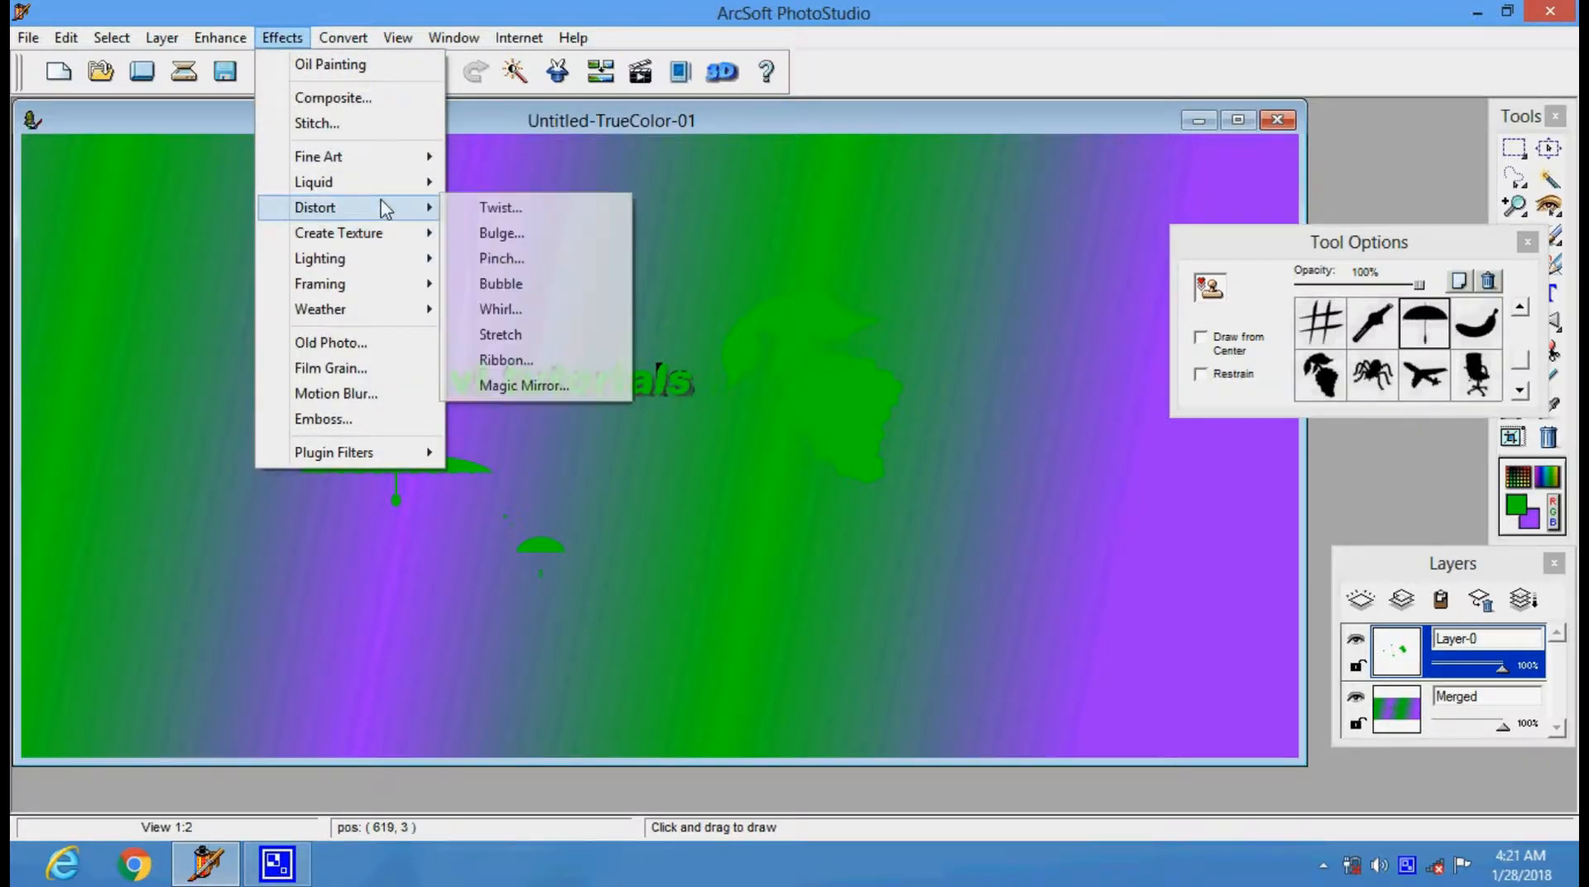
left_click(672, 380)
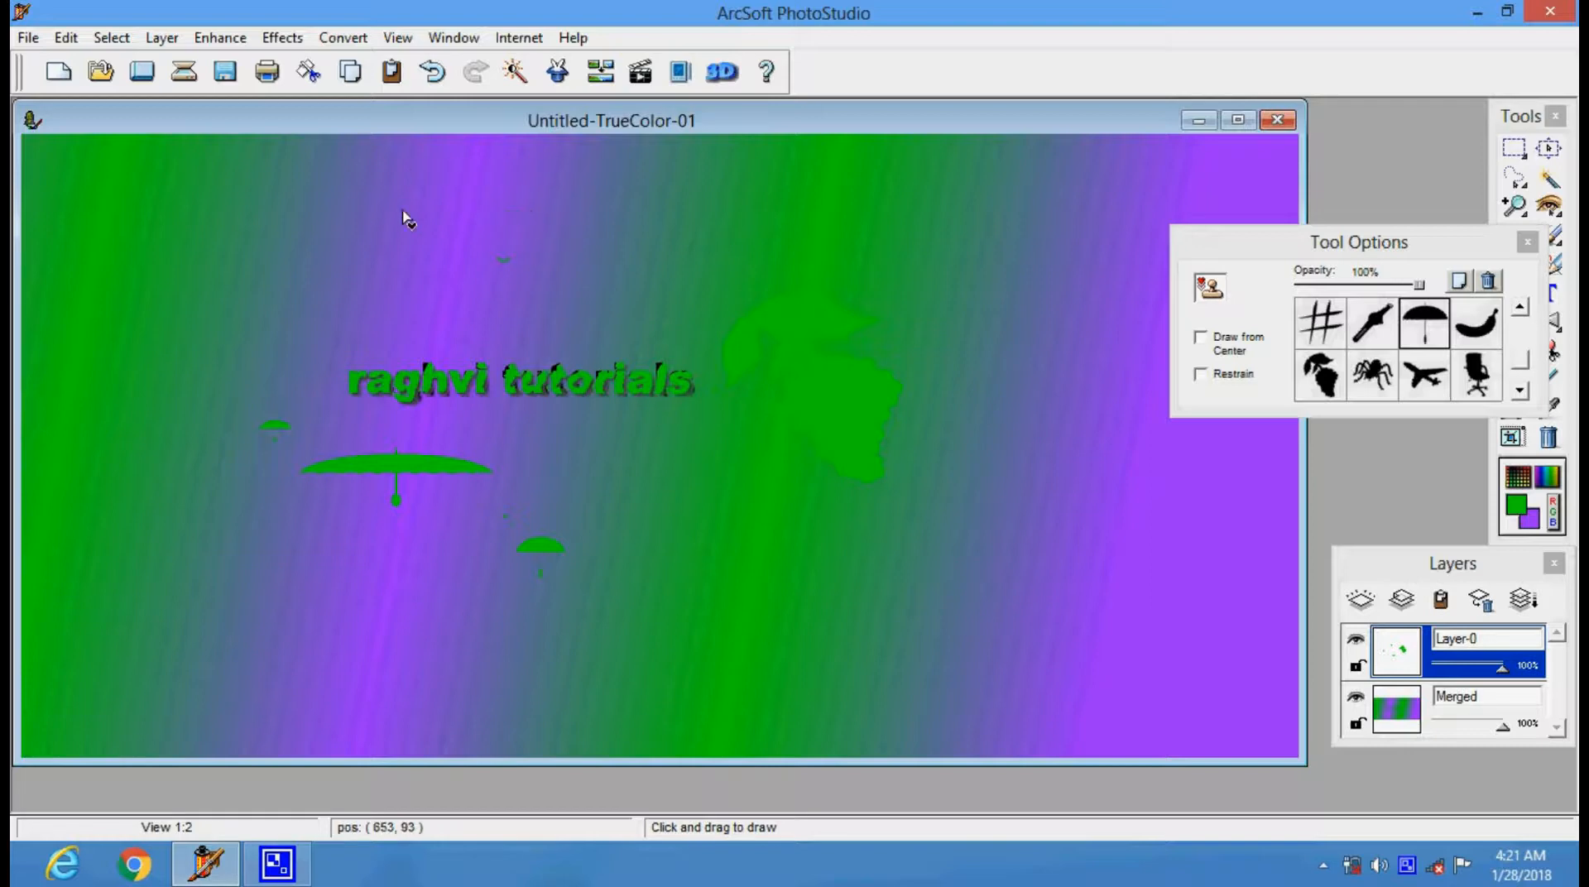
Step: Apply the Liquid Melt effect at intensity 50 to the layer with the stamped shapes
left_click(235, 50)
mouse_move(265, 51)
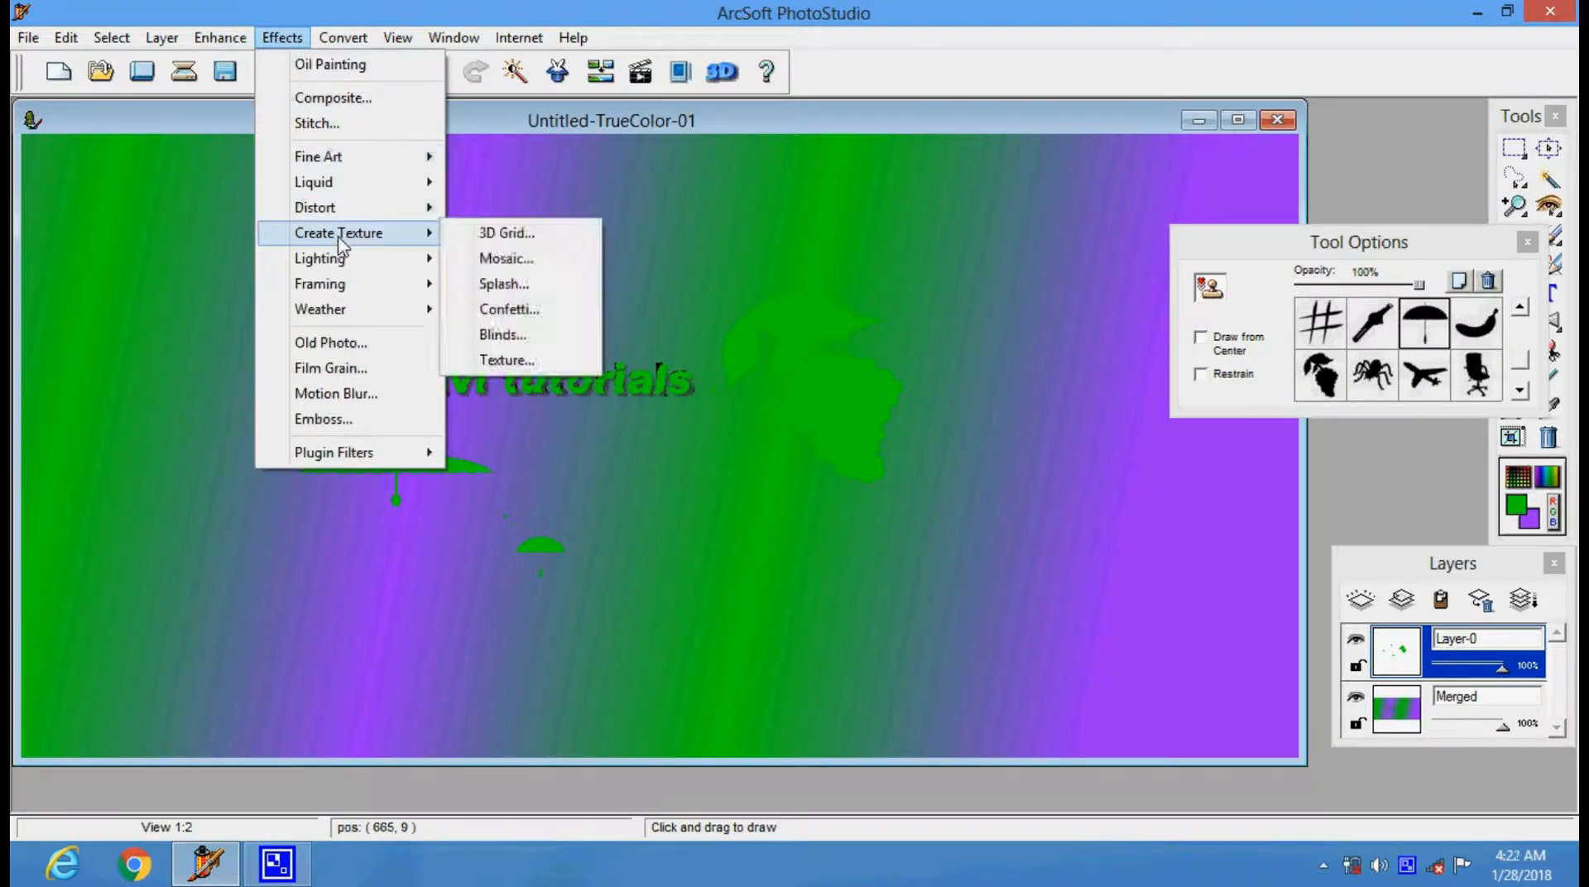
mouse_move(360, 186)
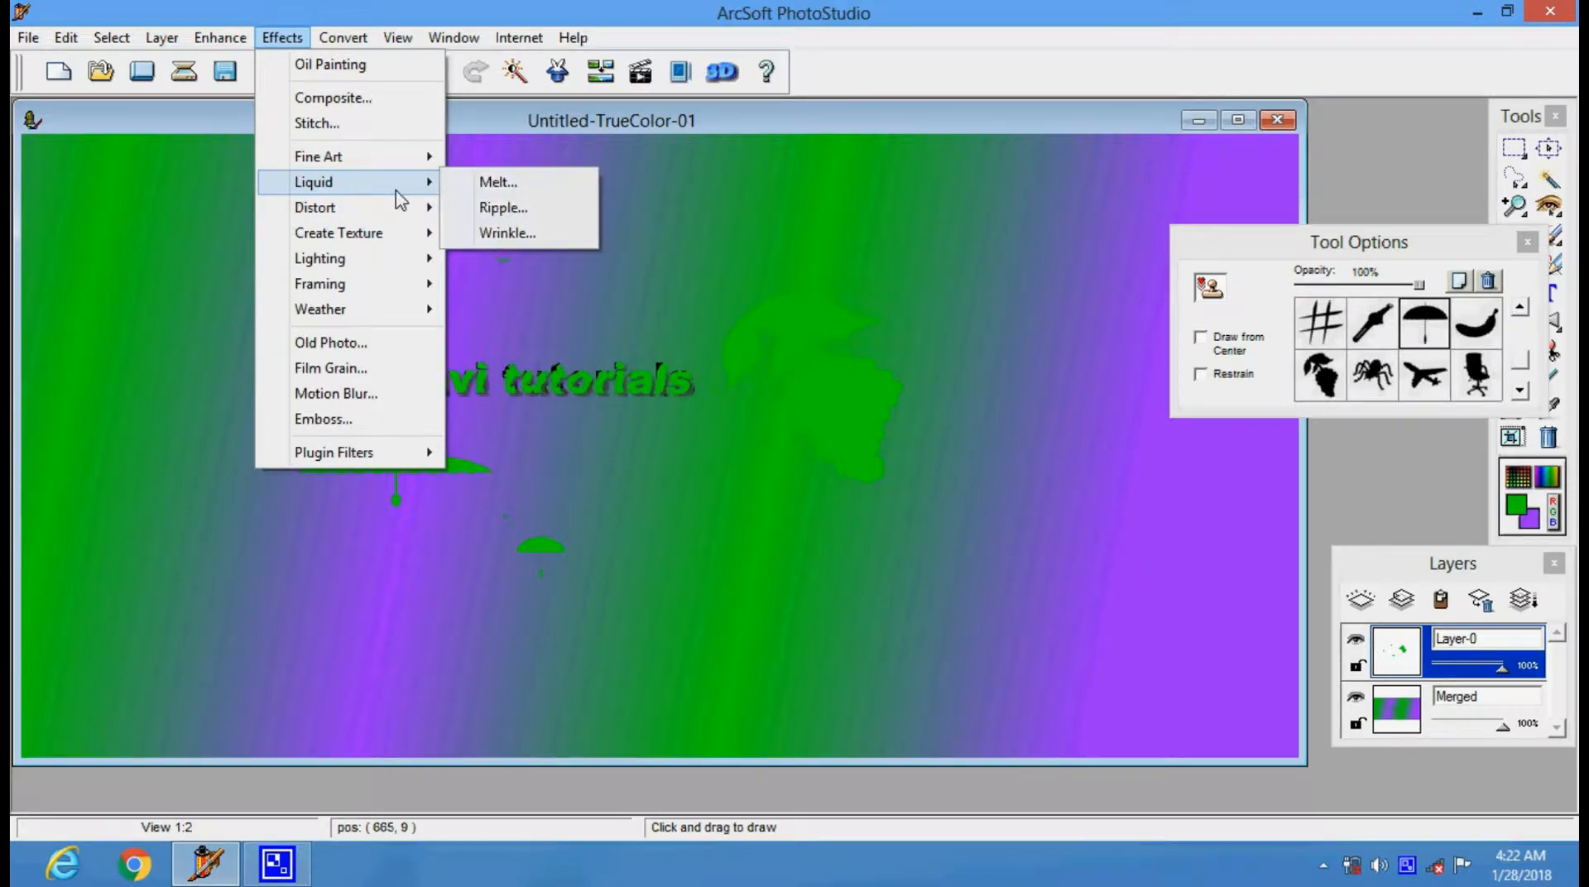
left_click(493, 182)
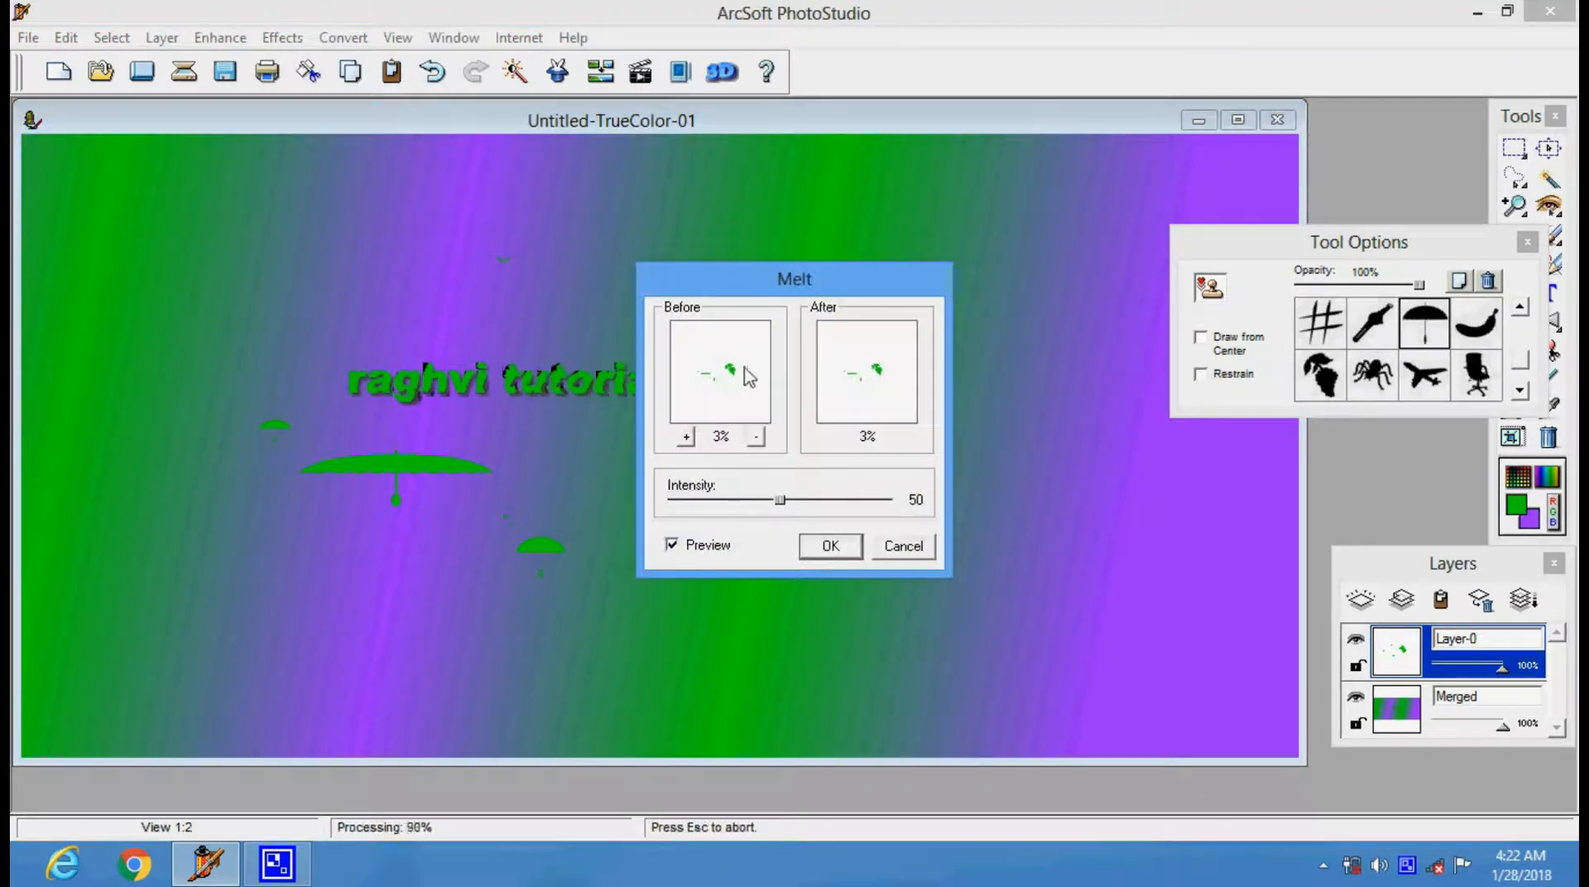
left_click(822, 548)
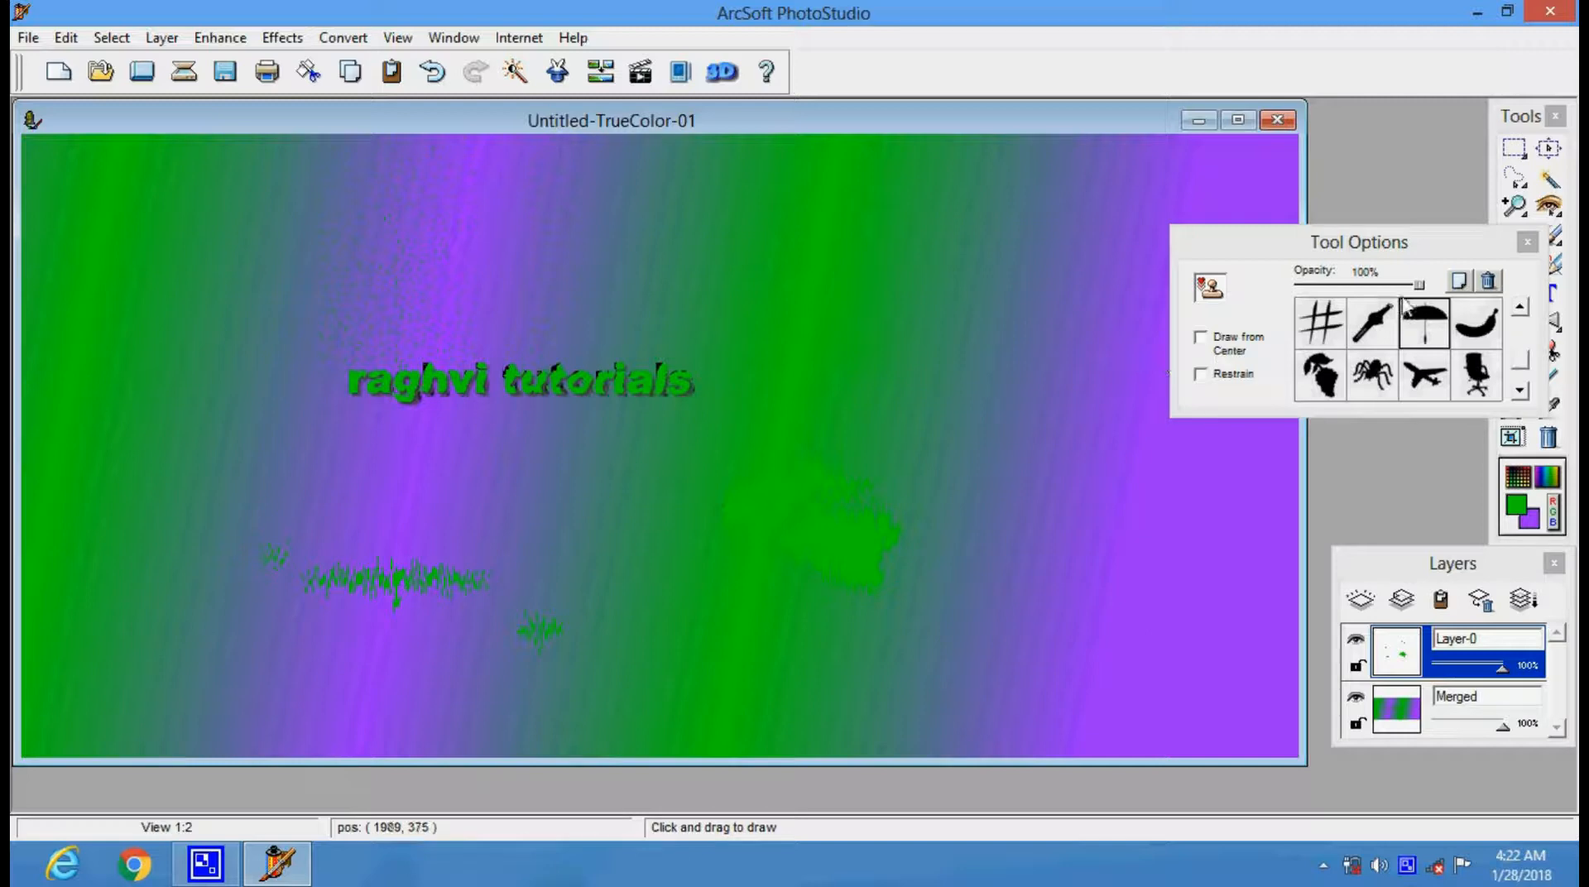
Step: Merge the stamped-shapes layer into the image, and hide and show the merged layer once
left_click(1528, 243)
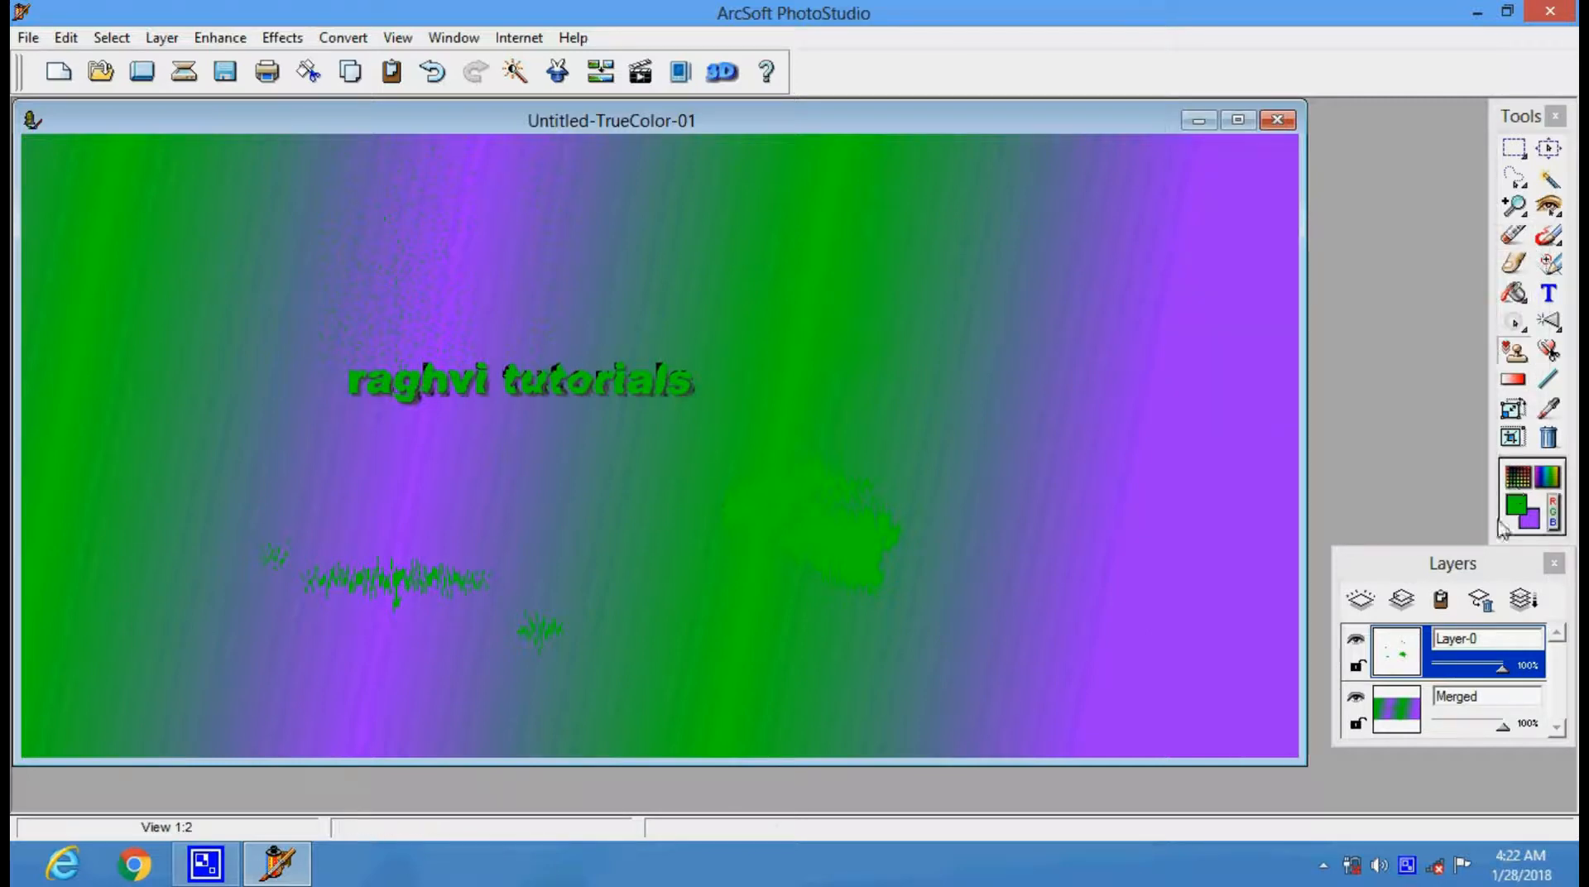
left_click(1518, 600)
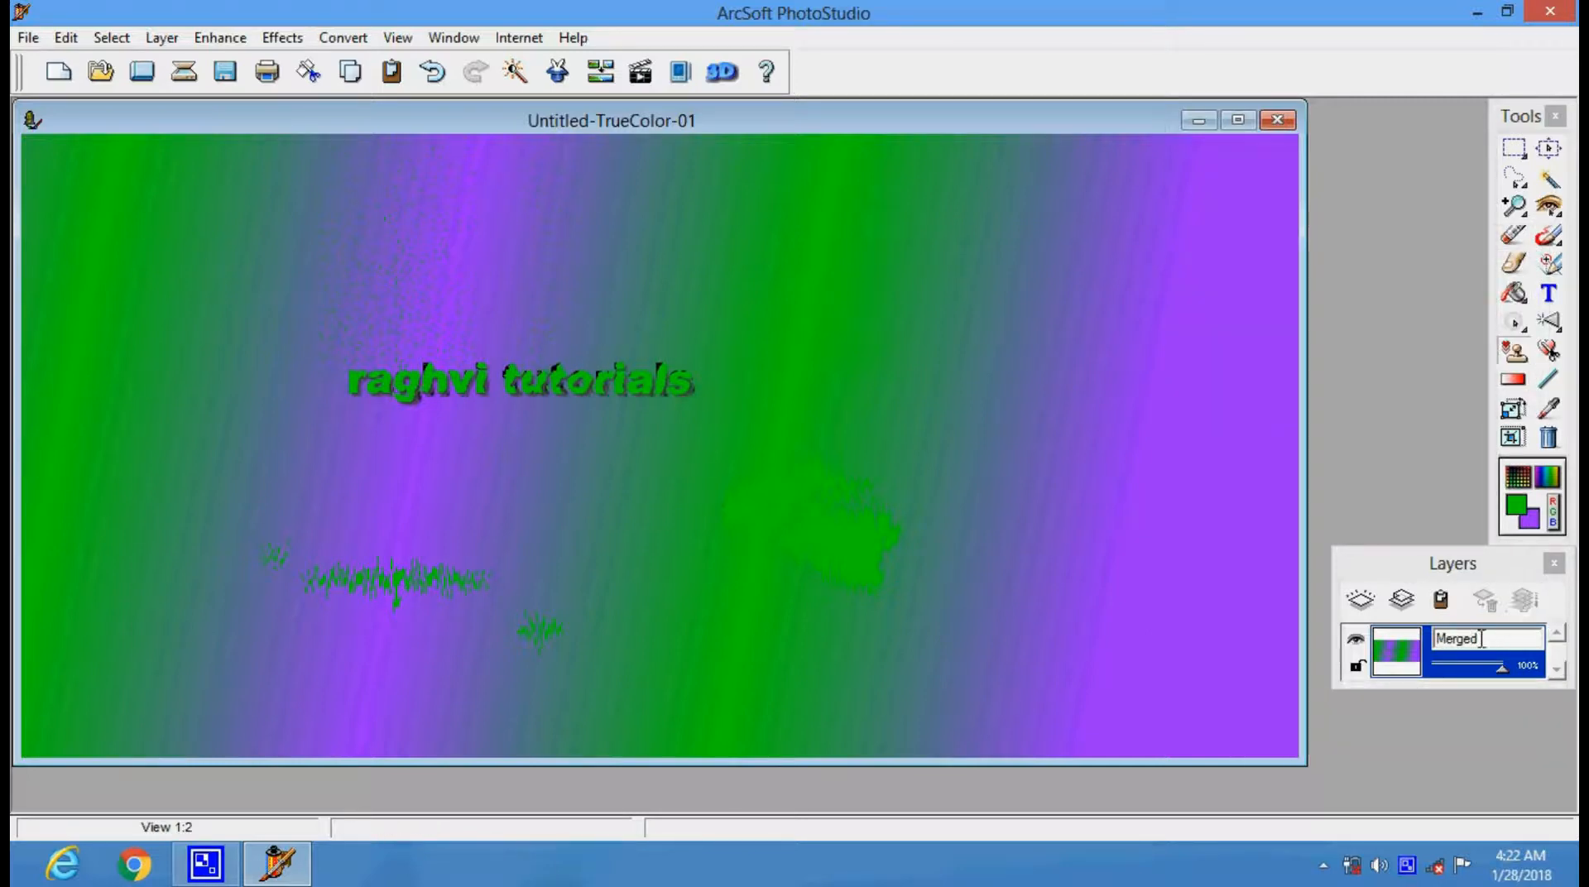
left_click(1353, 642)
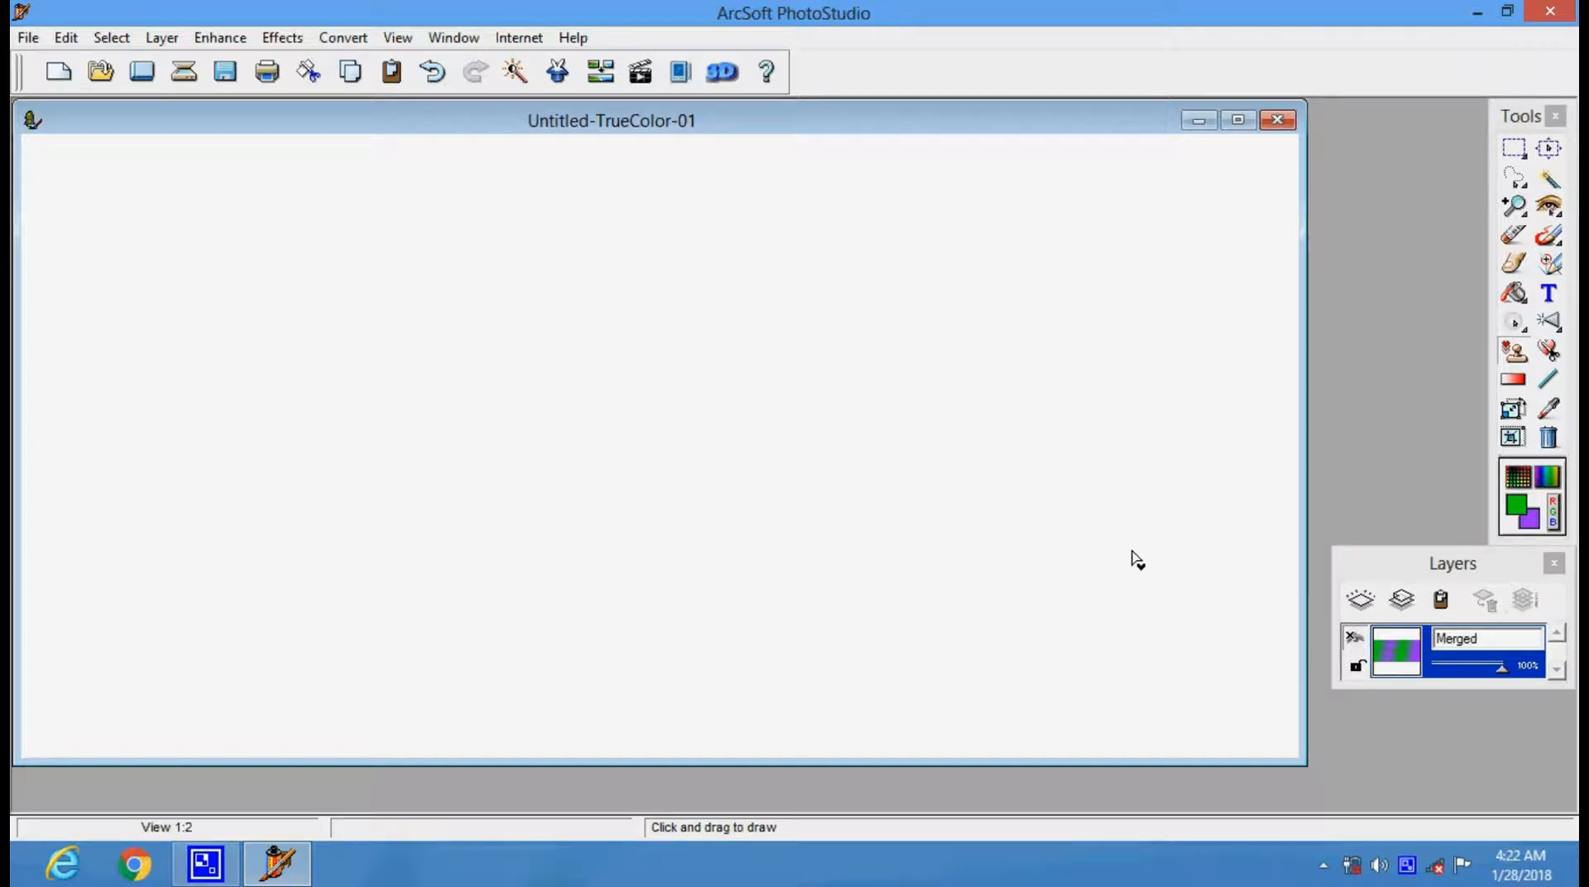
left_click(1354, 641)
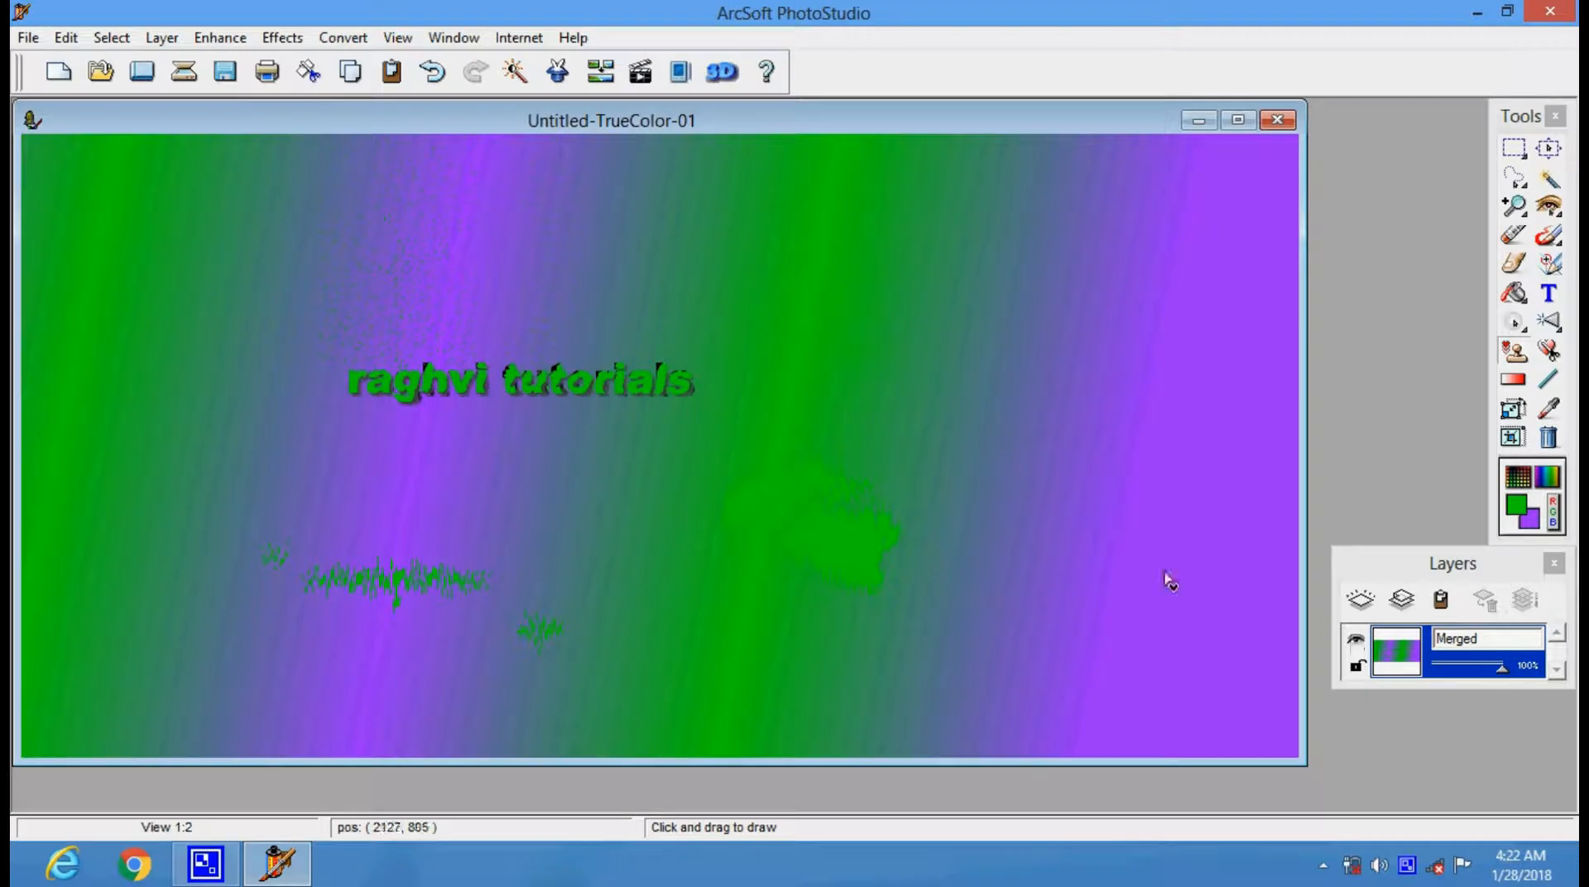
Step: Lock the merged layer and add a new empty layer above it
left_click(1357, 666)
left_click(1371, 601)
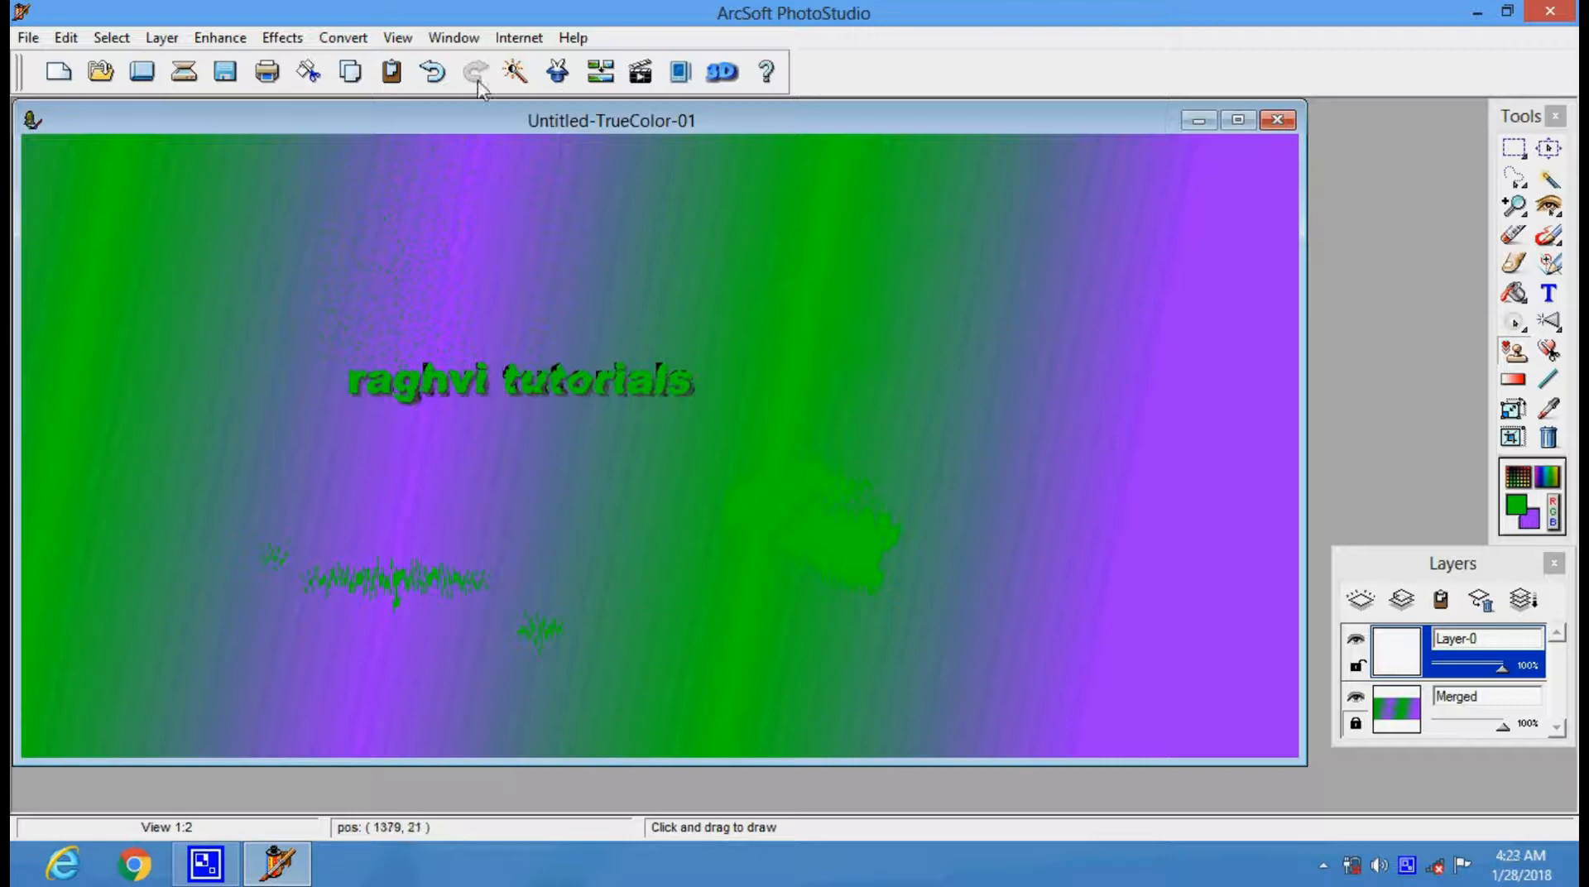
left_click(362, 41)
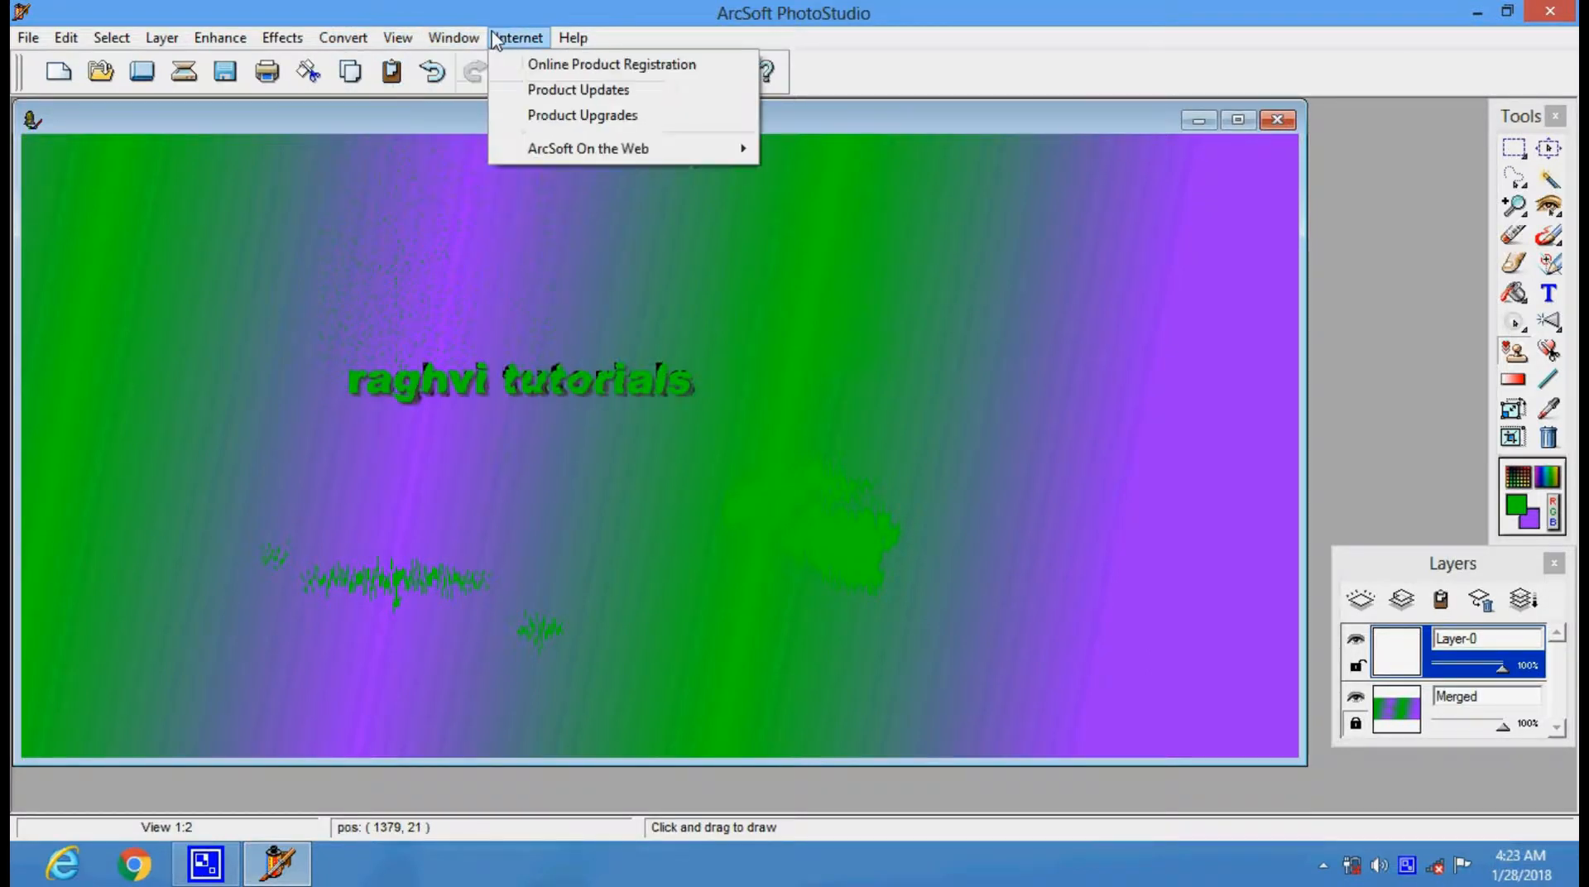
mouse_move(290, 40)
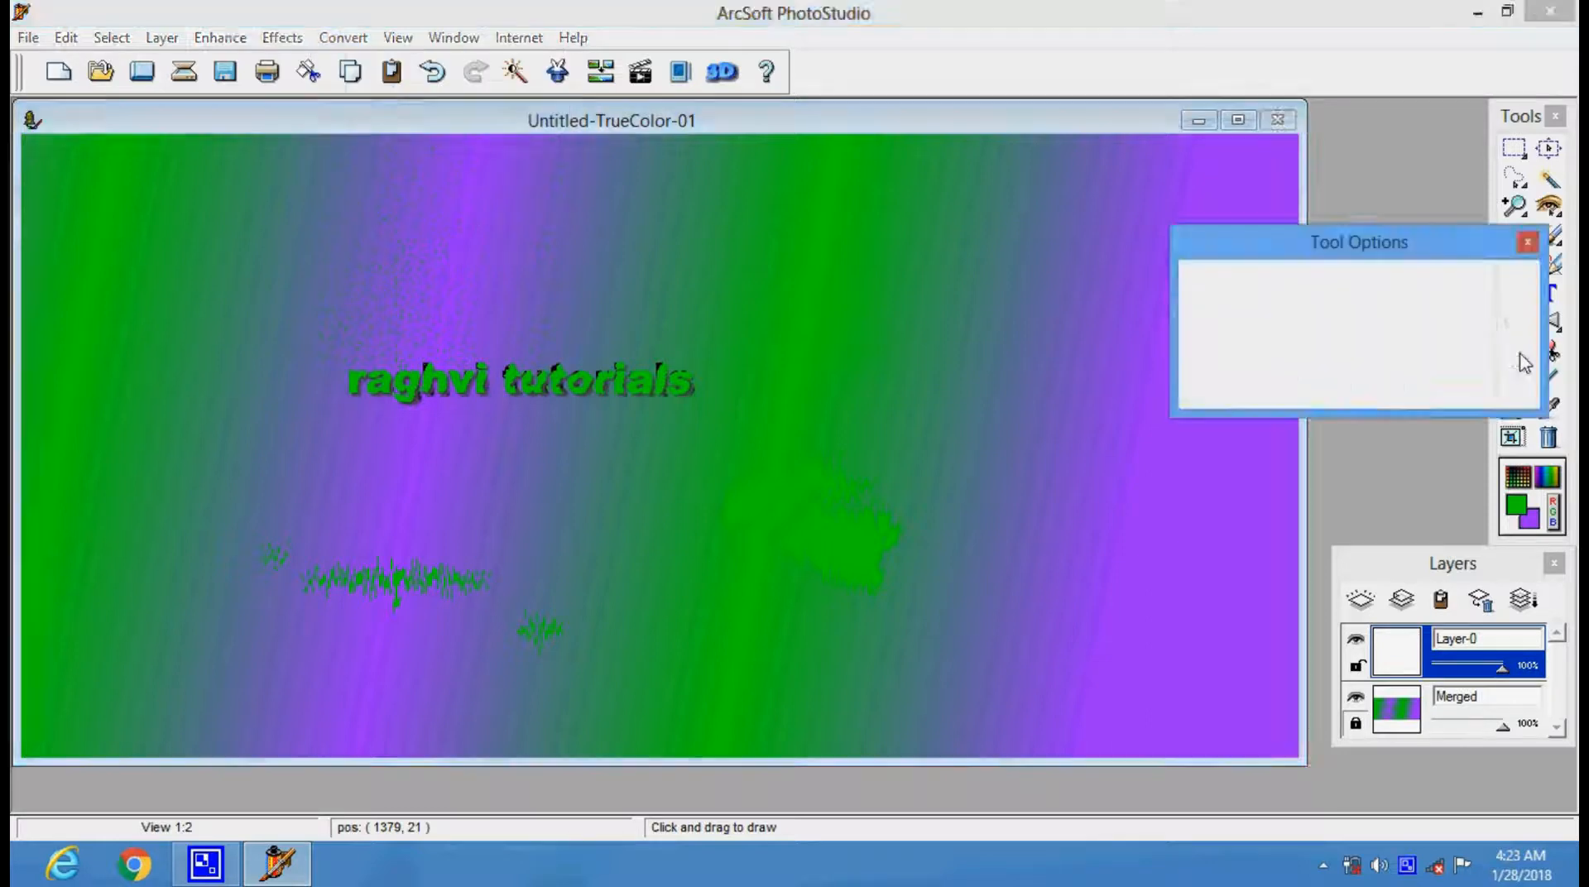
Step: Stamp a large leaf shape at 100% opacity over the second word of the text on the new layer
left_click(1525, 360)
mouse_move(1517, 359)
left_mouse_down()
mouse_move(1531, 327)
mouse_move(1535, 343)
left_mouse_up()
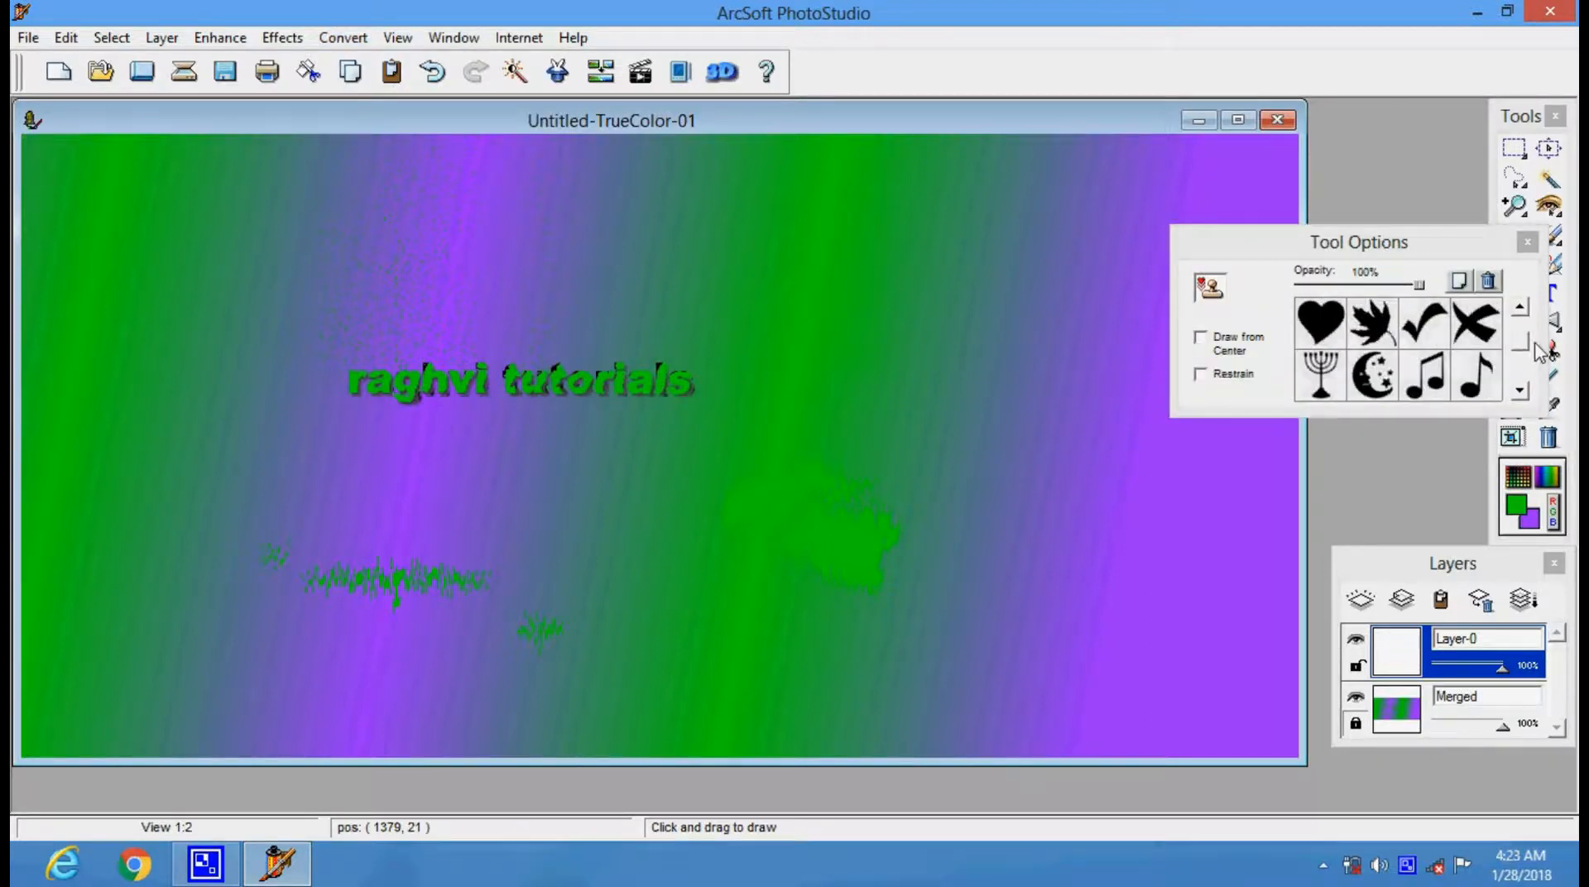
left_click(1367, 329)
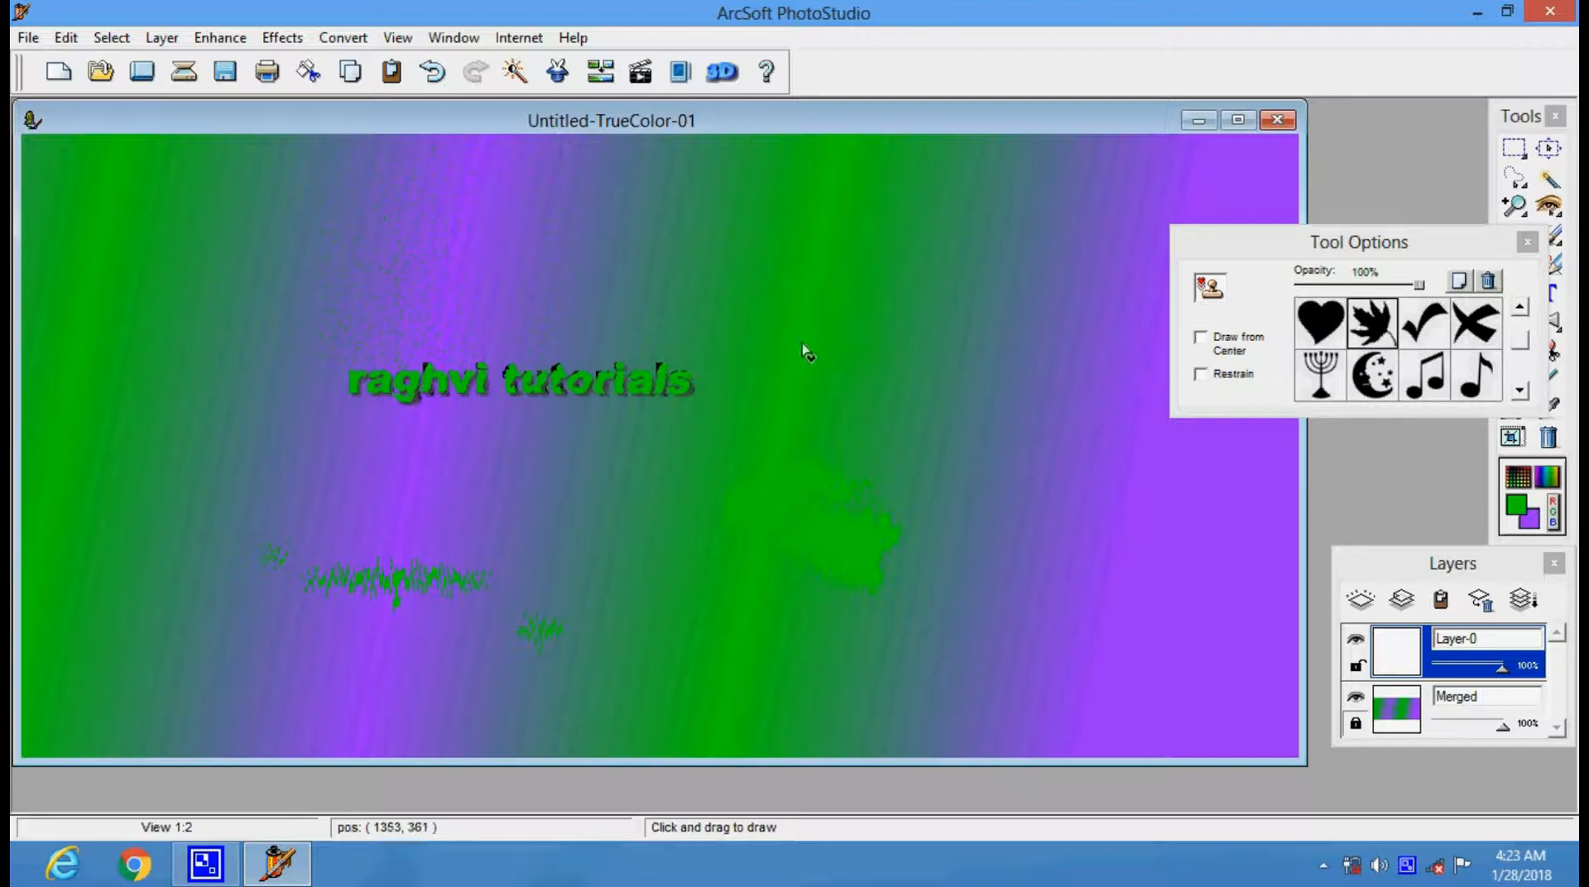
mouse_move(376, 224)
left_mouse_down()
mouse_move(710, 466)
mouse_move(858, 515)
mouse_move(866, 493)
left_mouse_up()
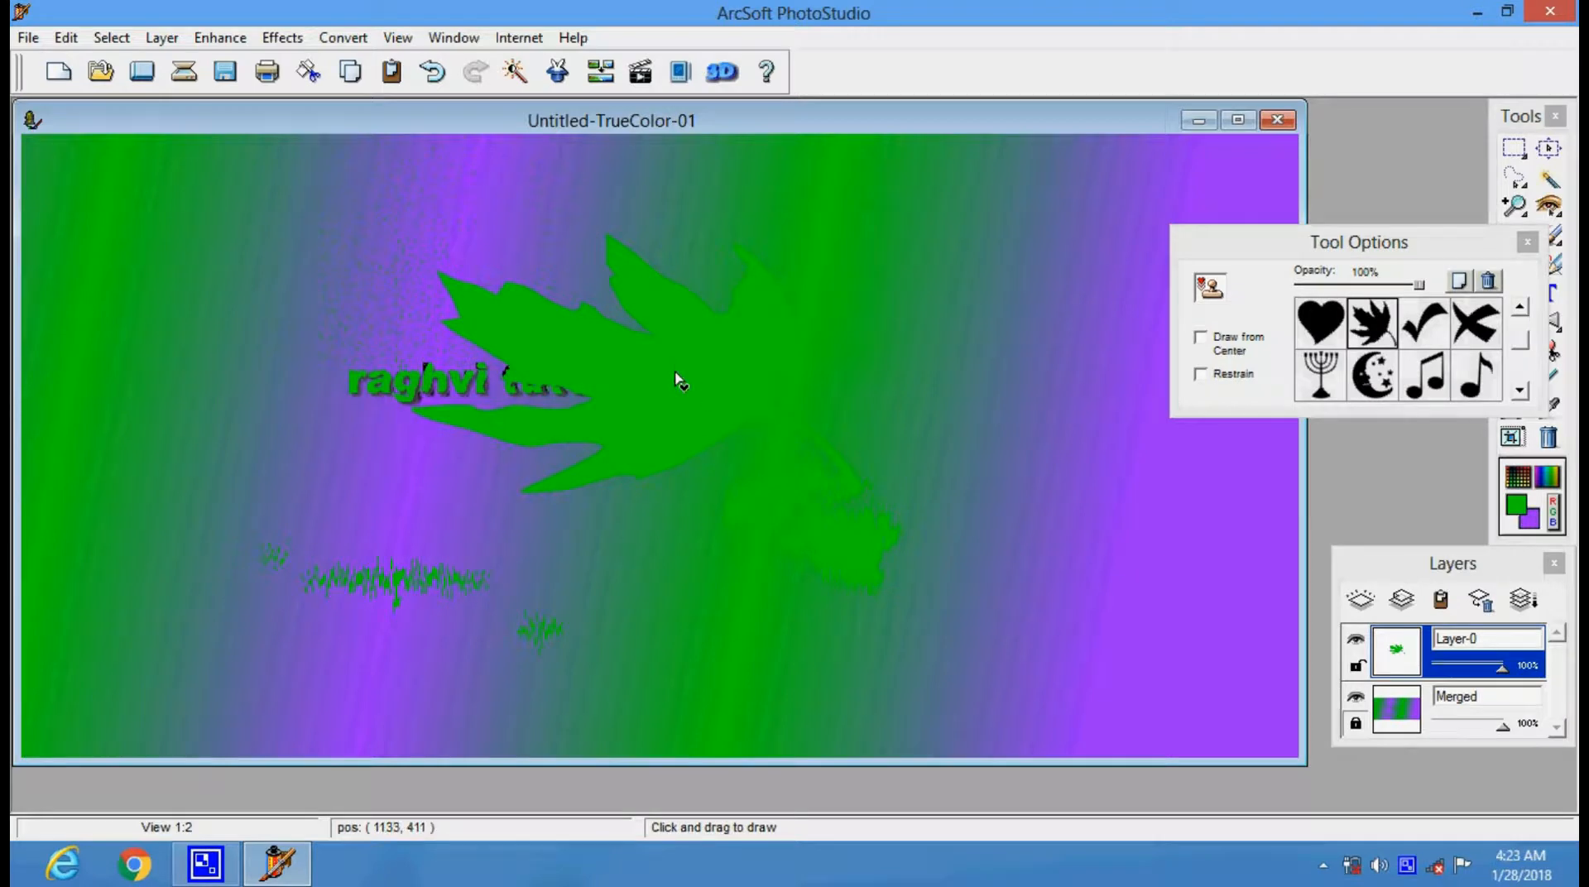
left_click(1528, 242)
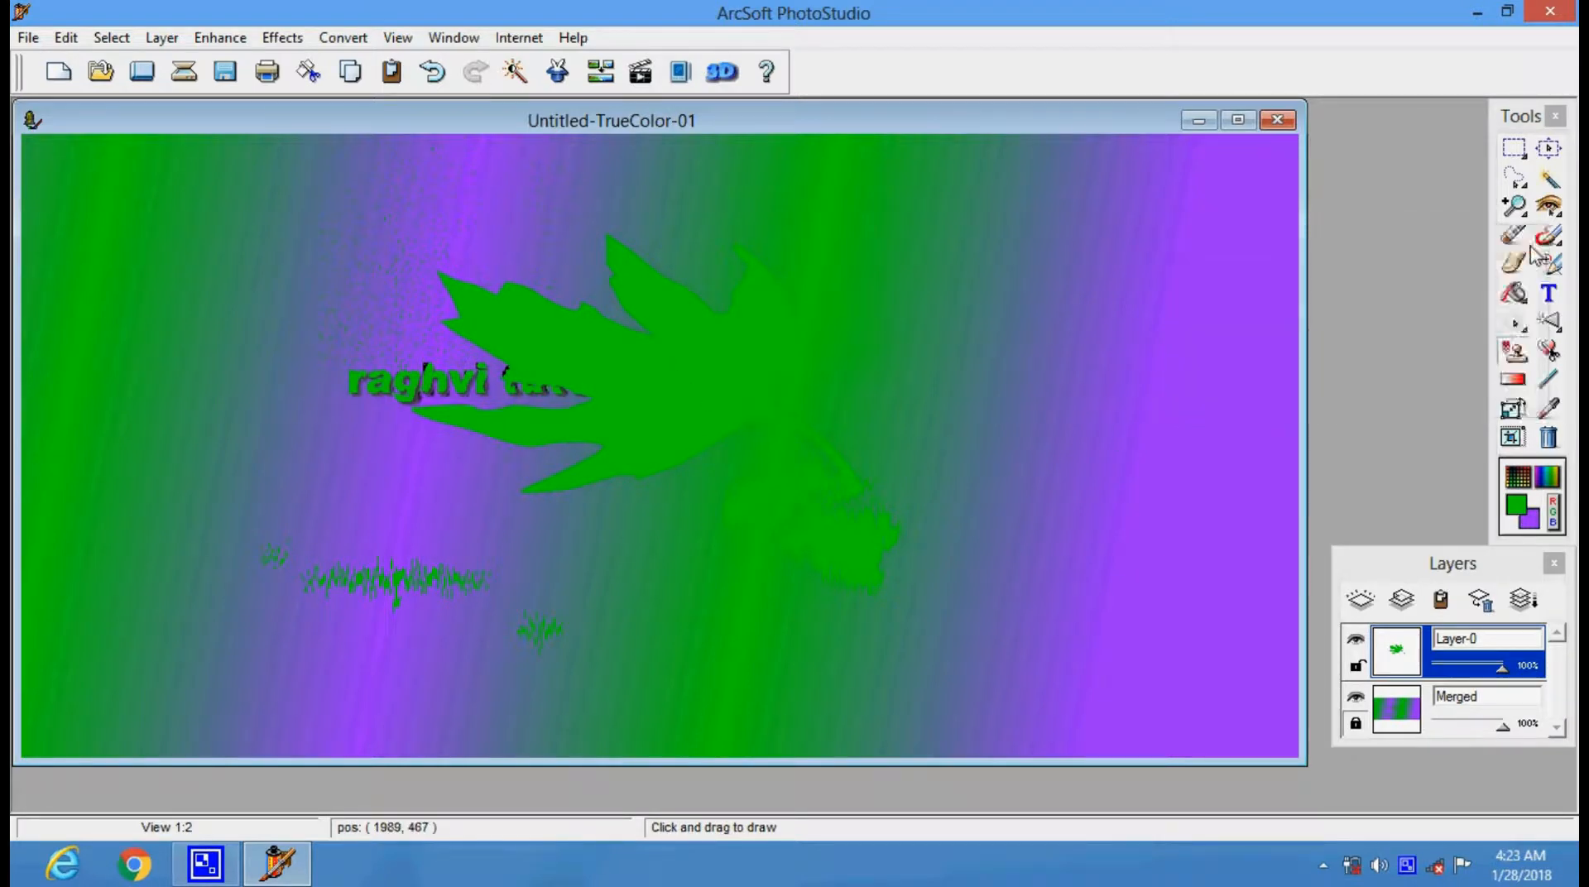
Step: Set the foreground colour to blue and fill the leaf with it at 100% opacity and color similarity 32
left_click(1521, 489)
left_click(1483, 478)
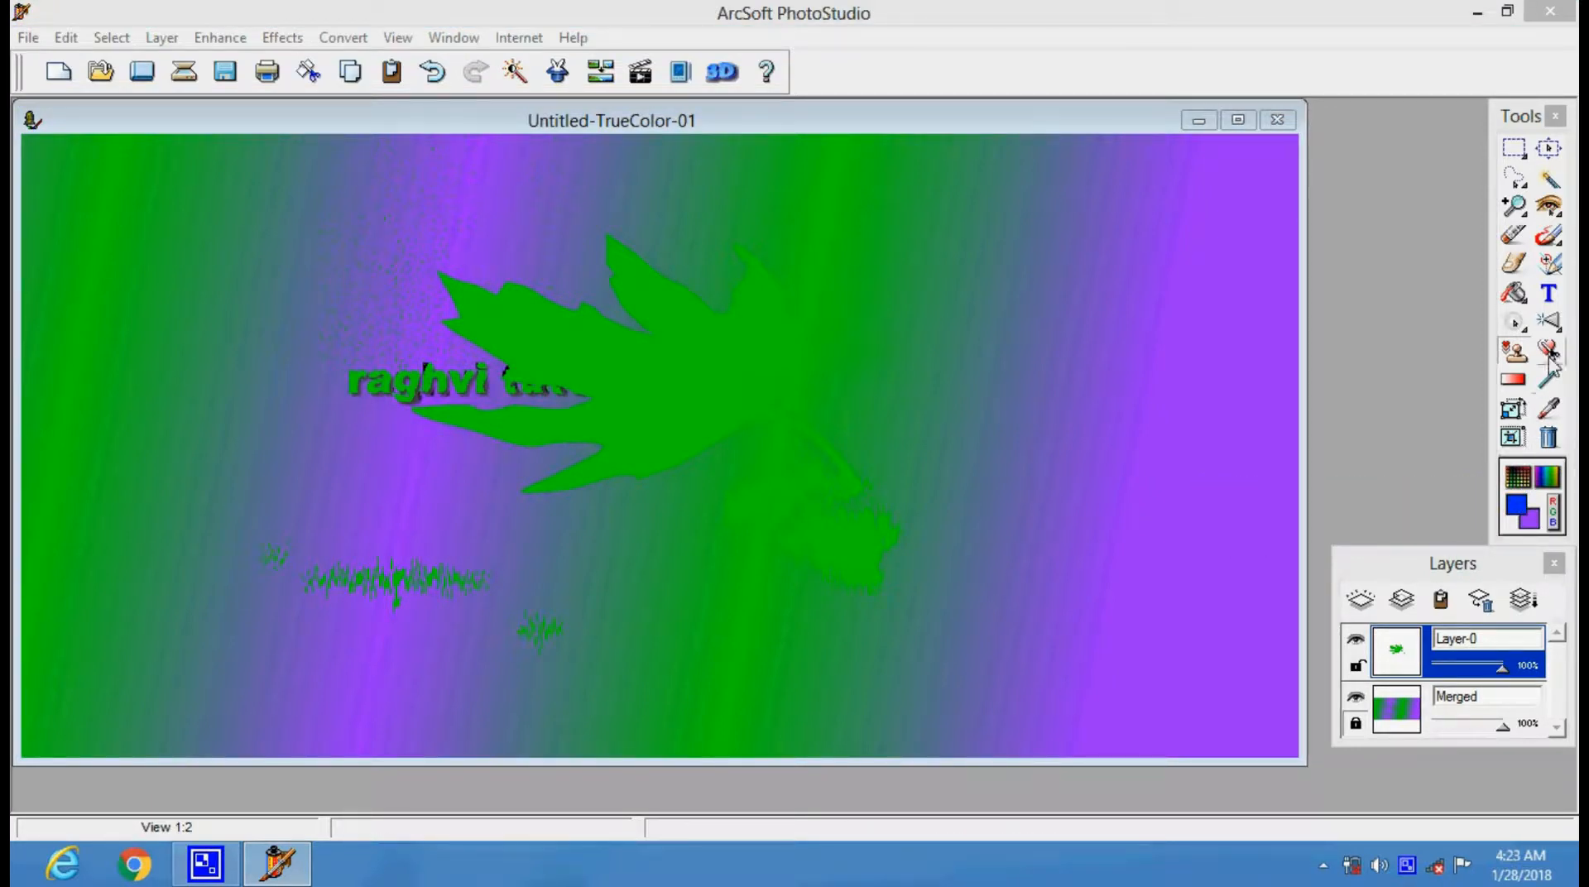
left_click(1519, 295)
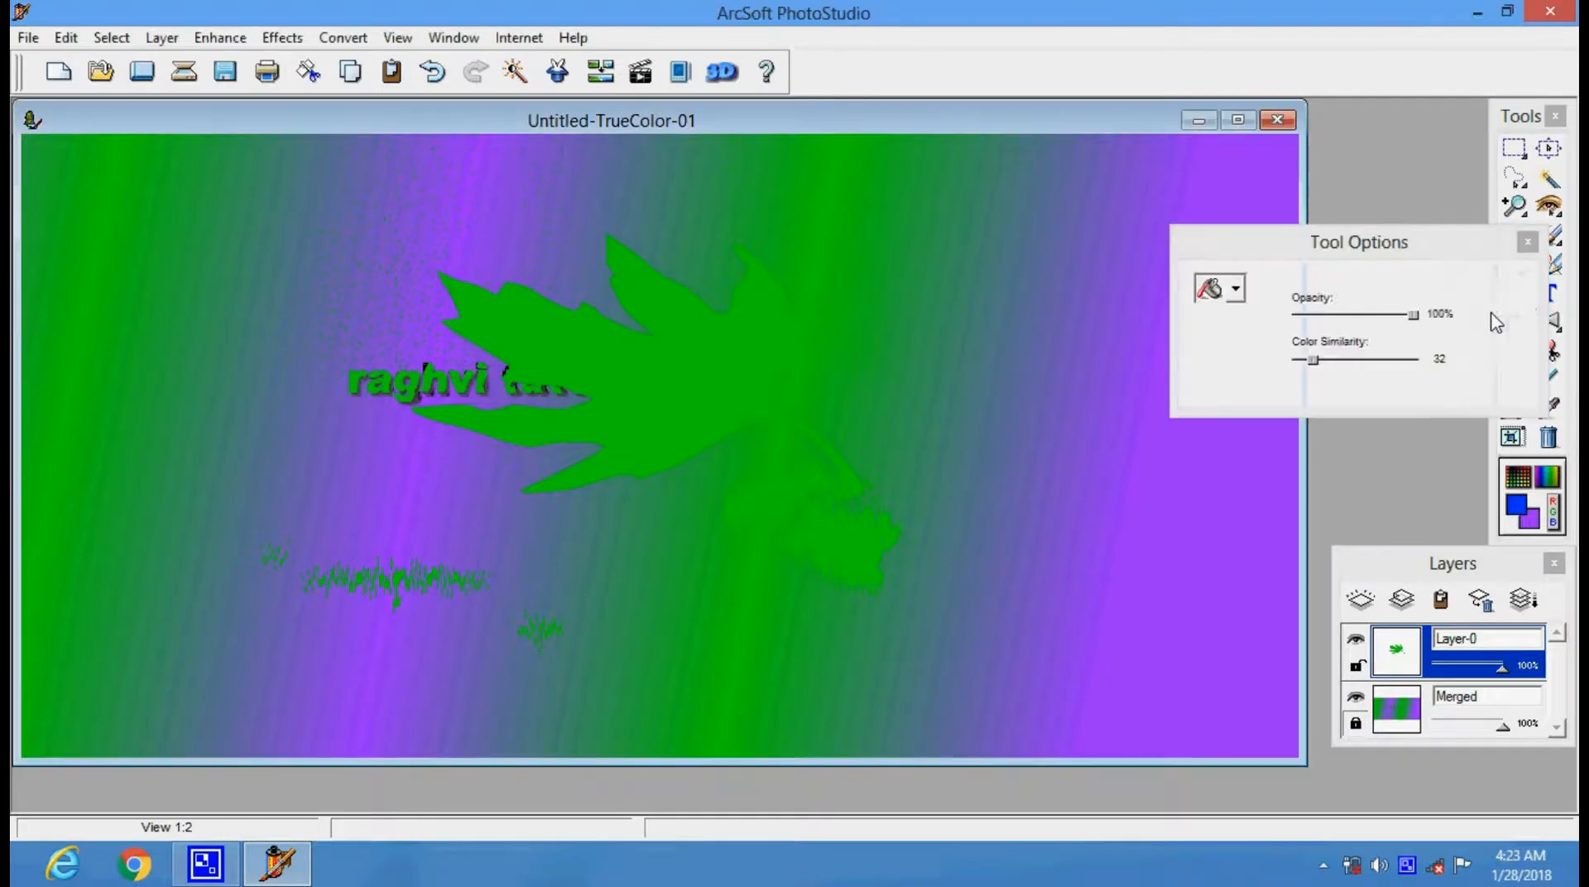
left_click(774, 350)
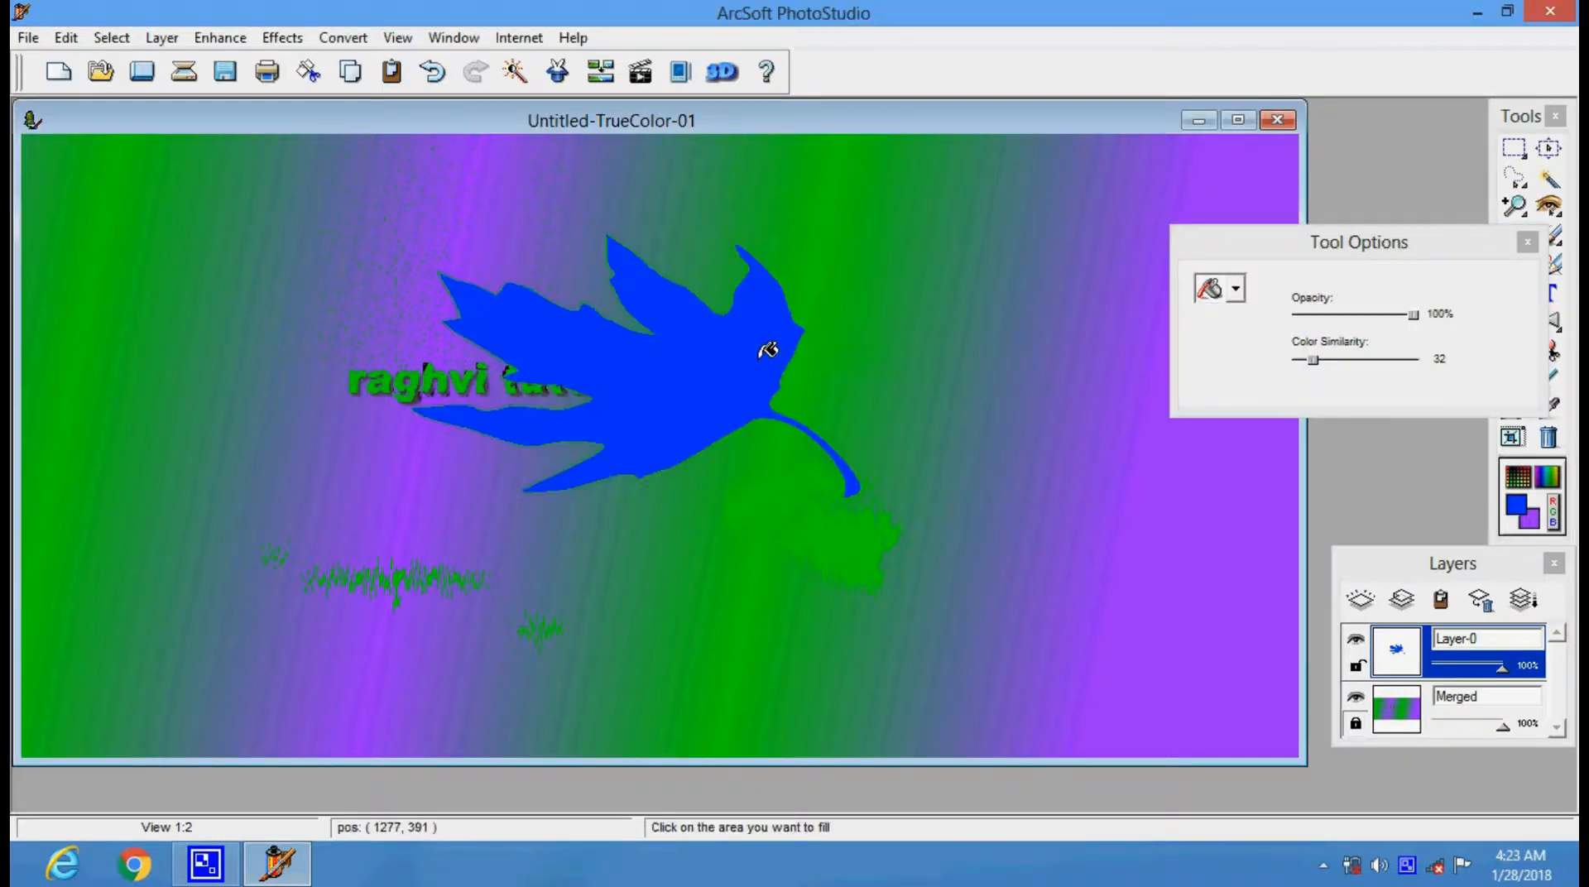
left_click(1528, 244)
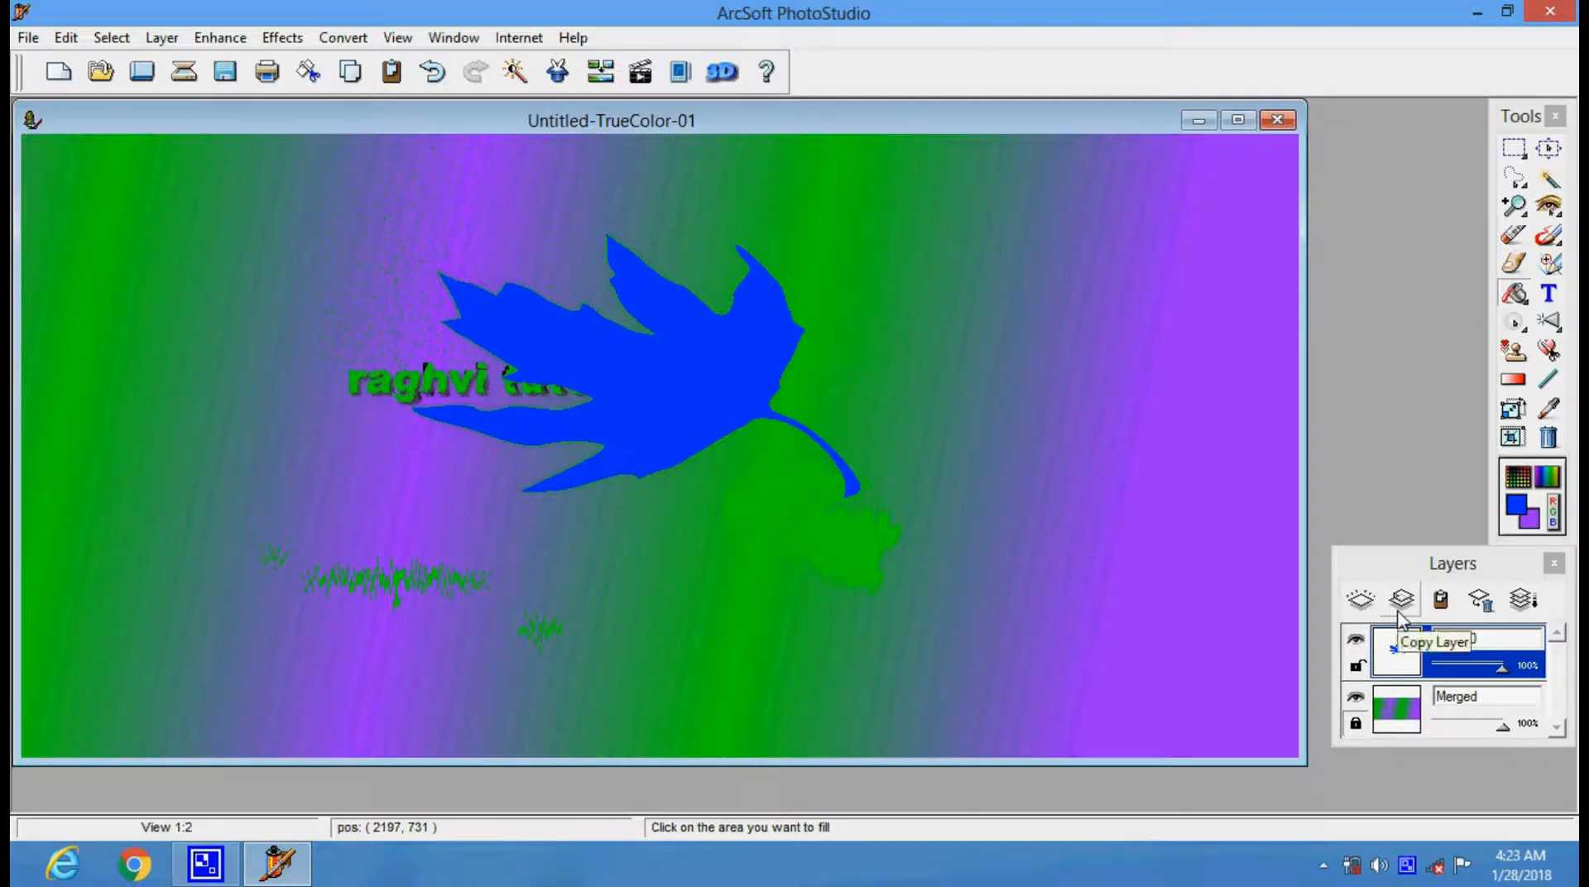
Step: Apply the Inner Bevel framing effect to the leaf layer with Smooth set to 21
right_click(719, 402)
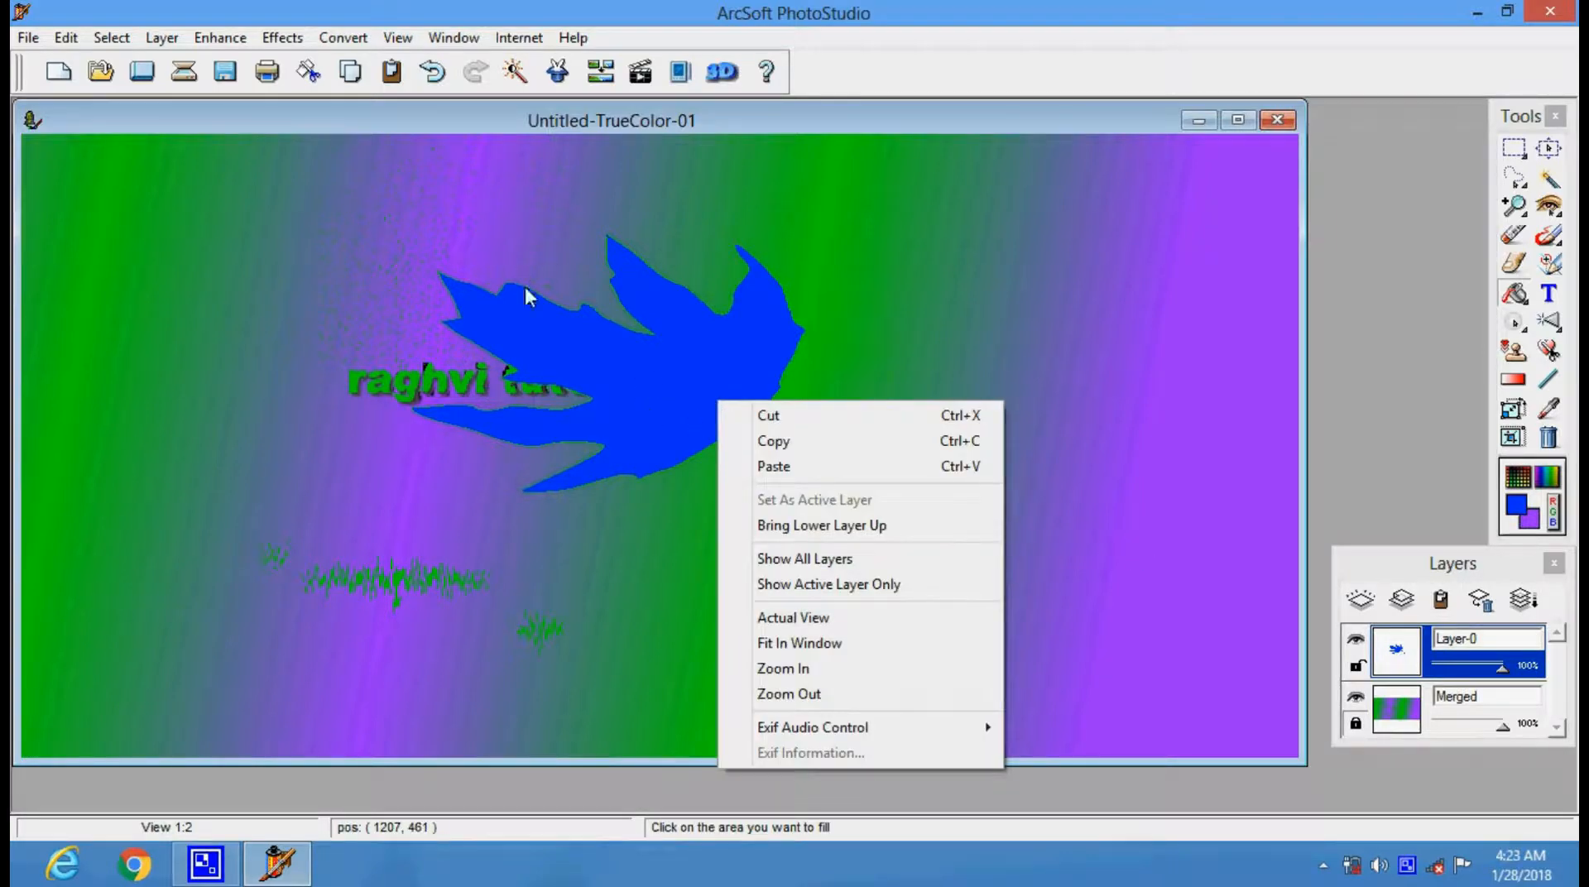
left_click(282, 38)
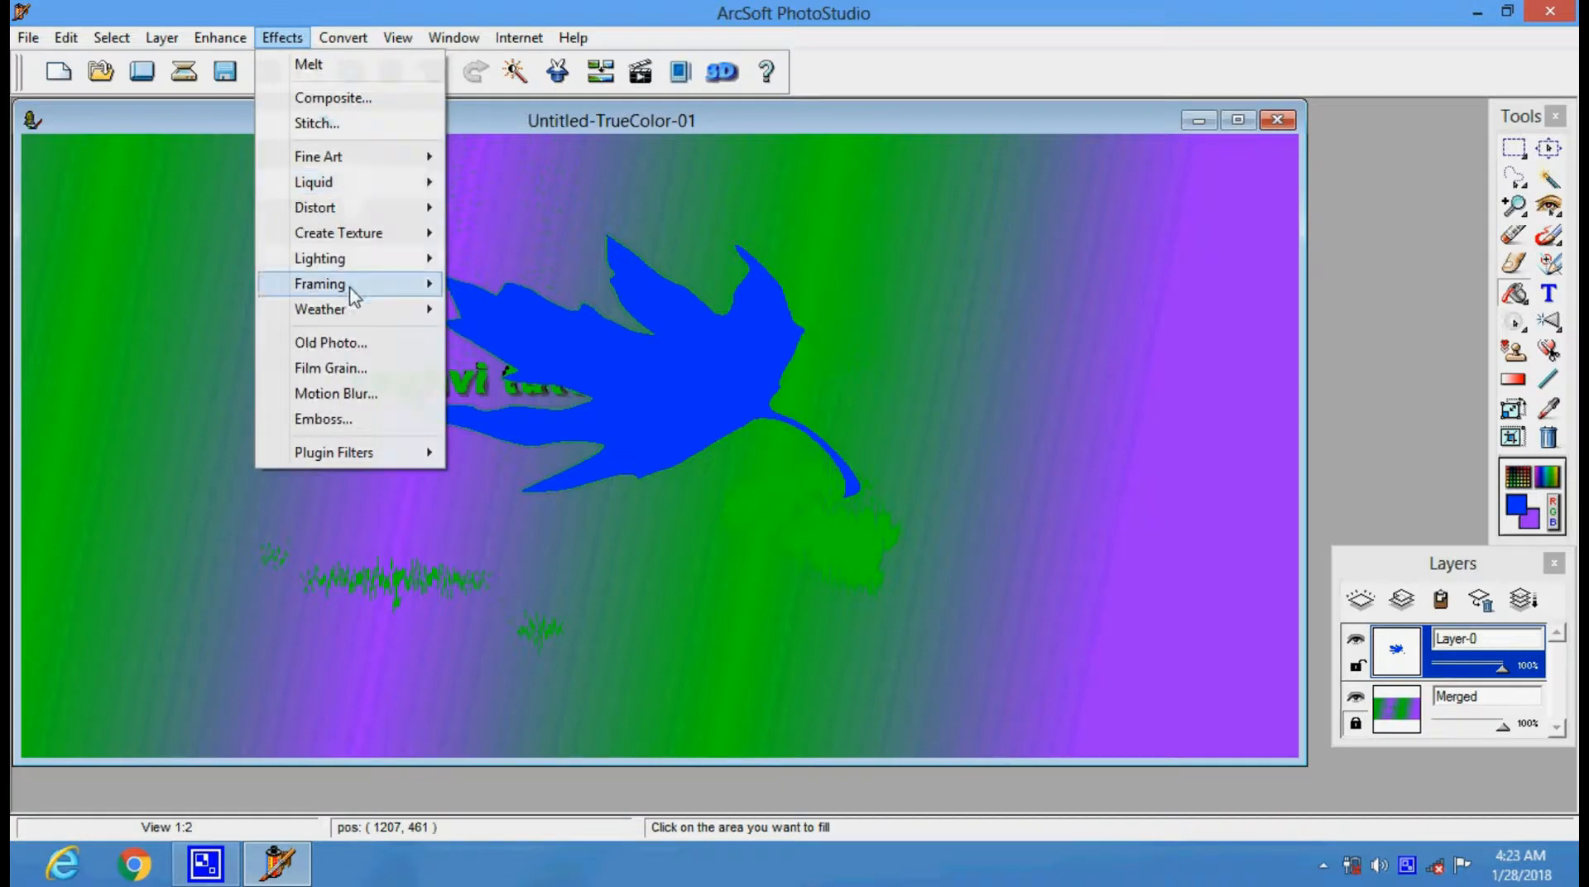
mouse_move(354, 297)
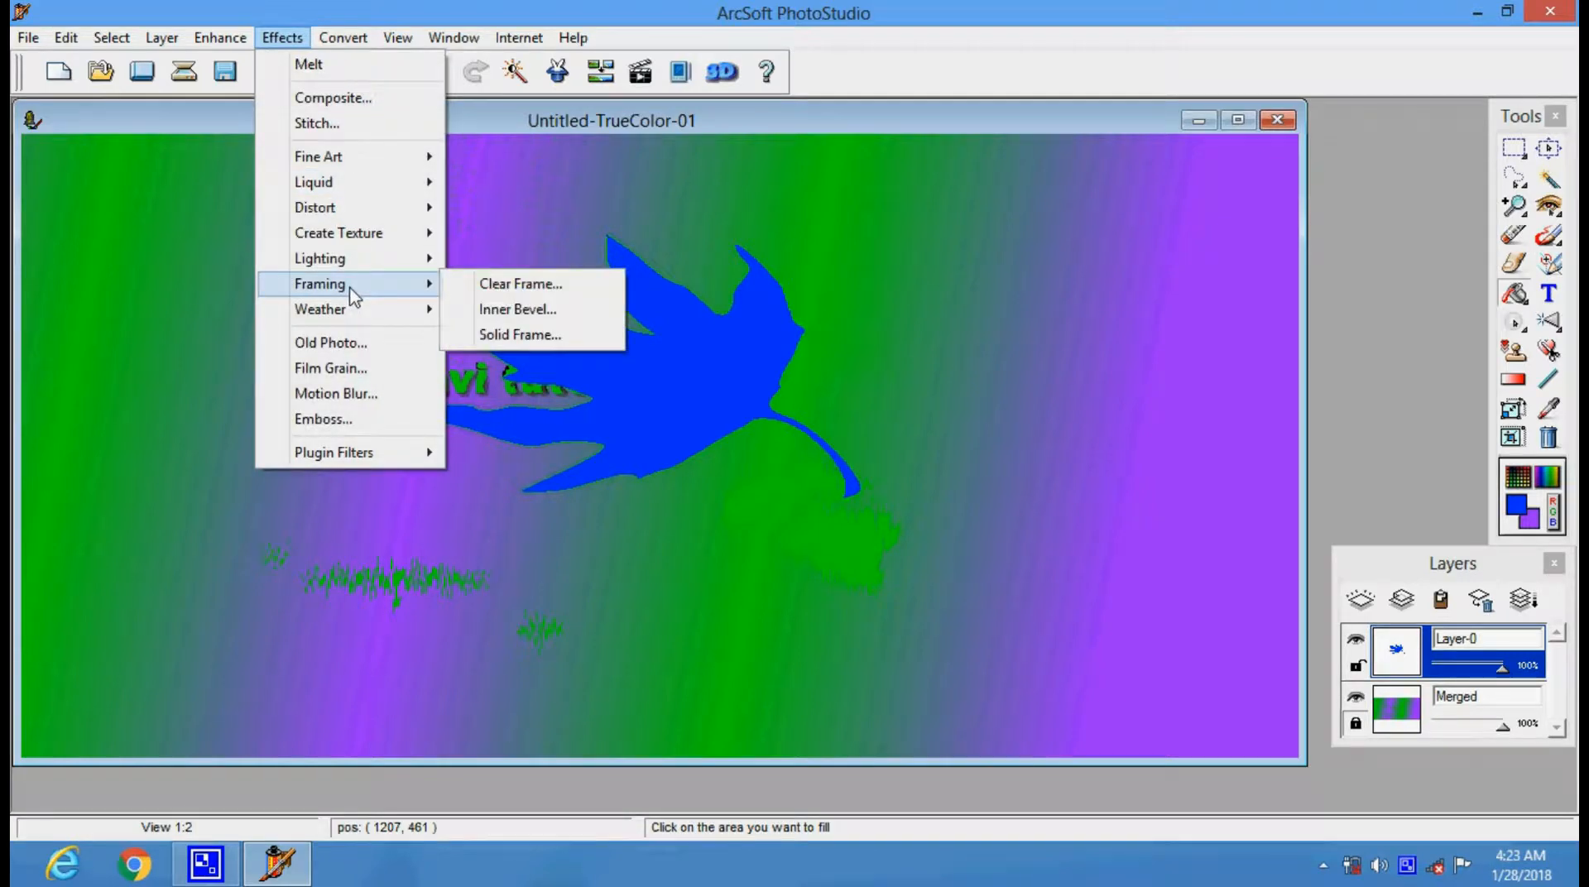
left_click(497, 310)
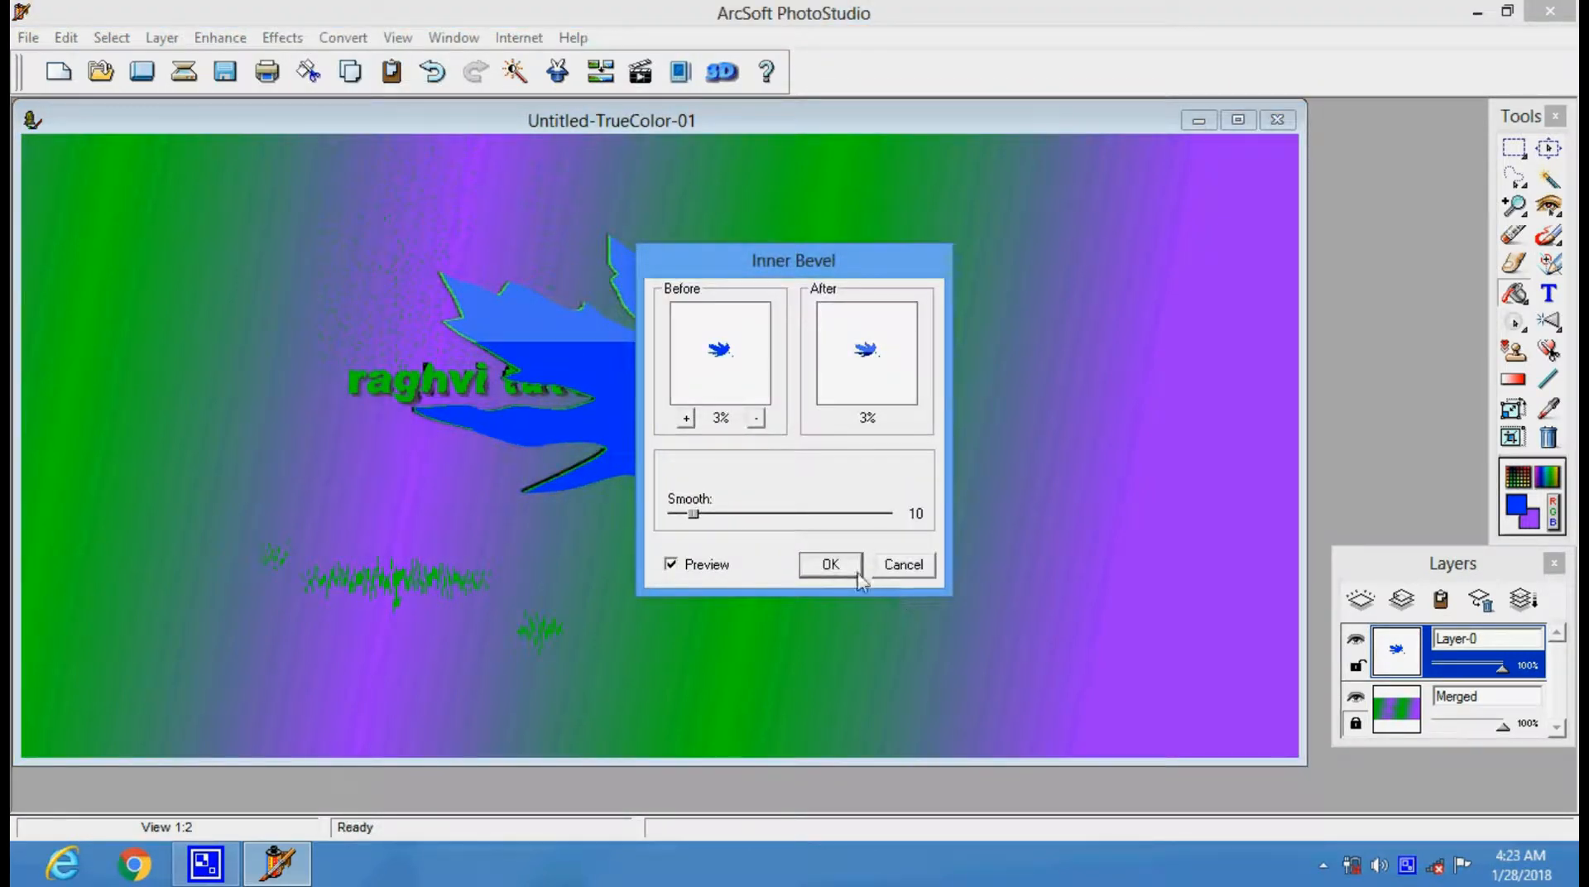
left_click_drag(785, 515, 718, 525)
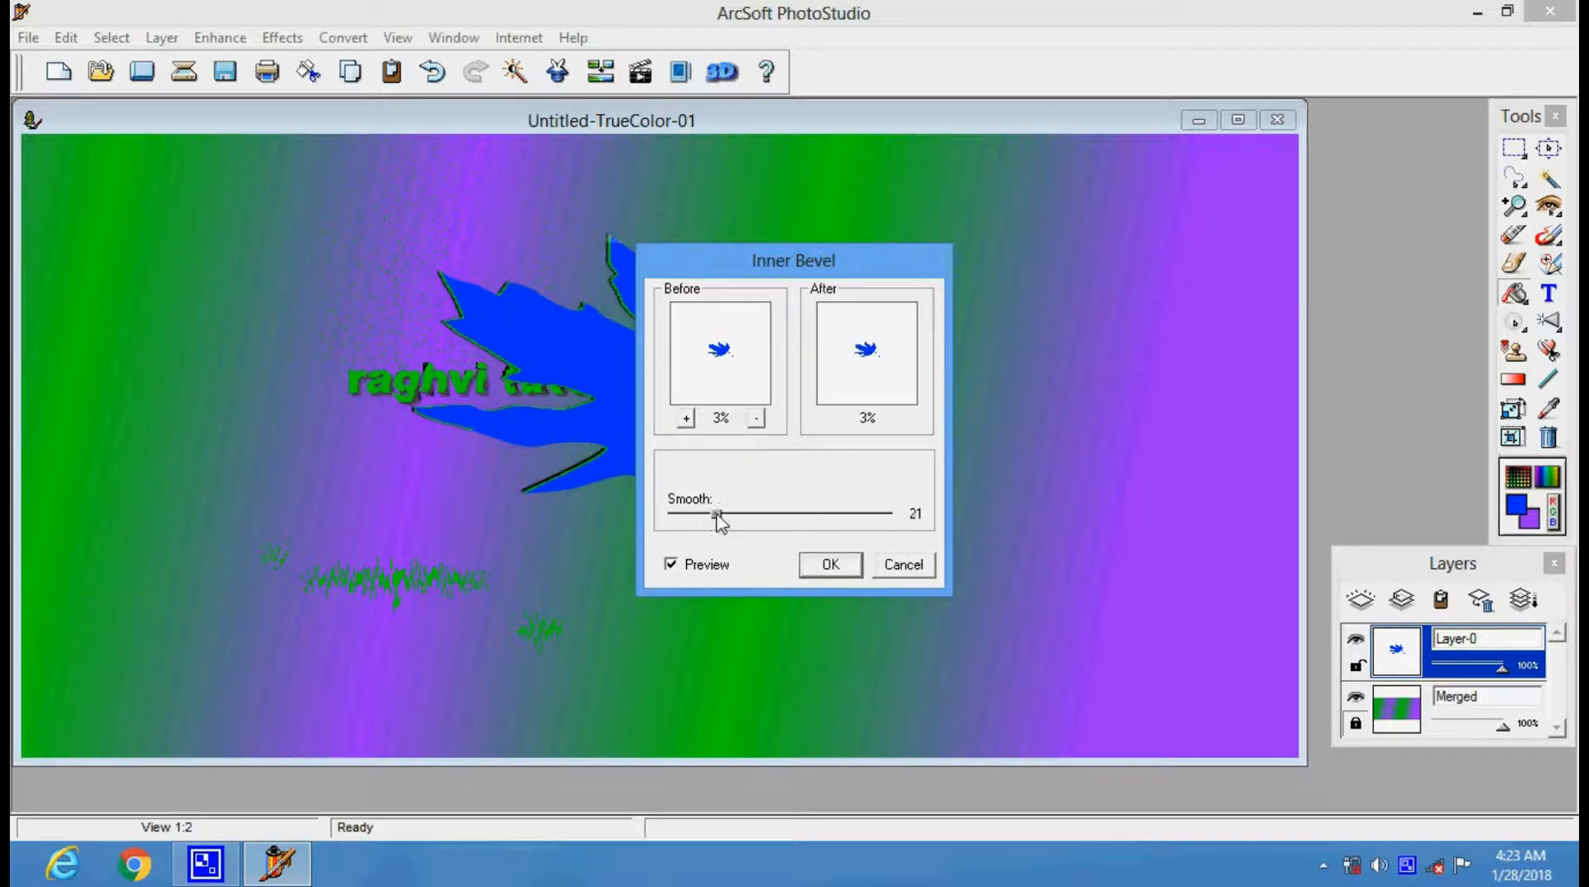
left_click(853, 566)
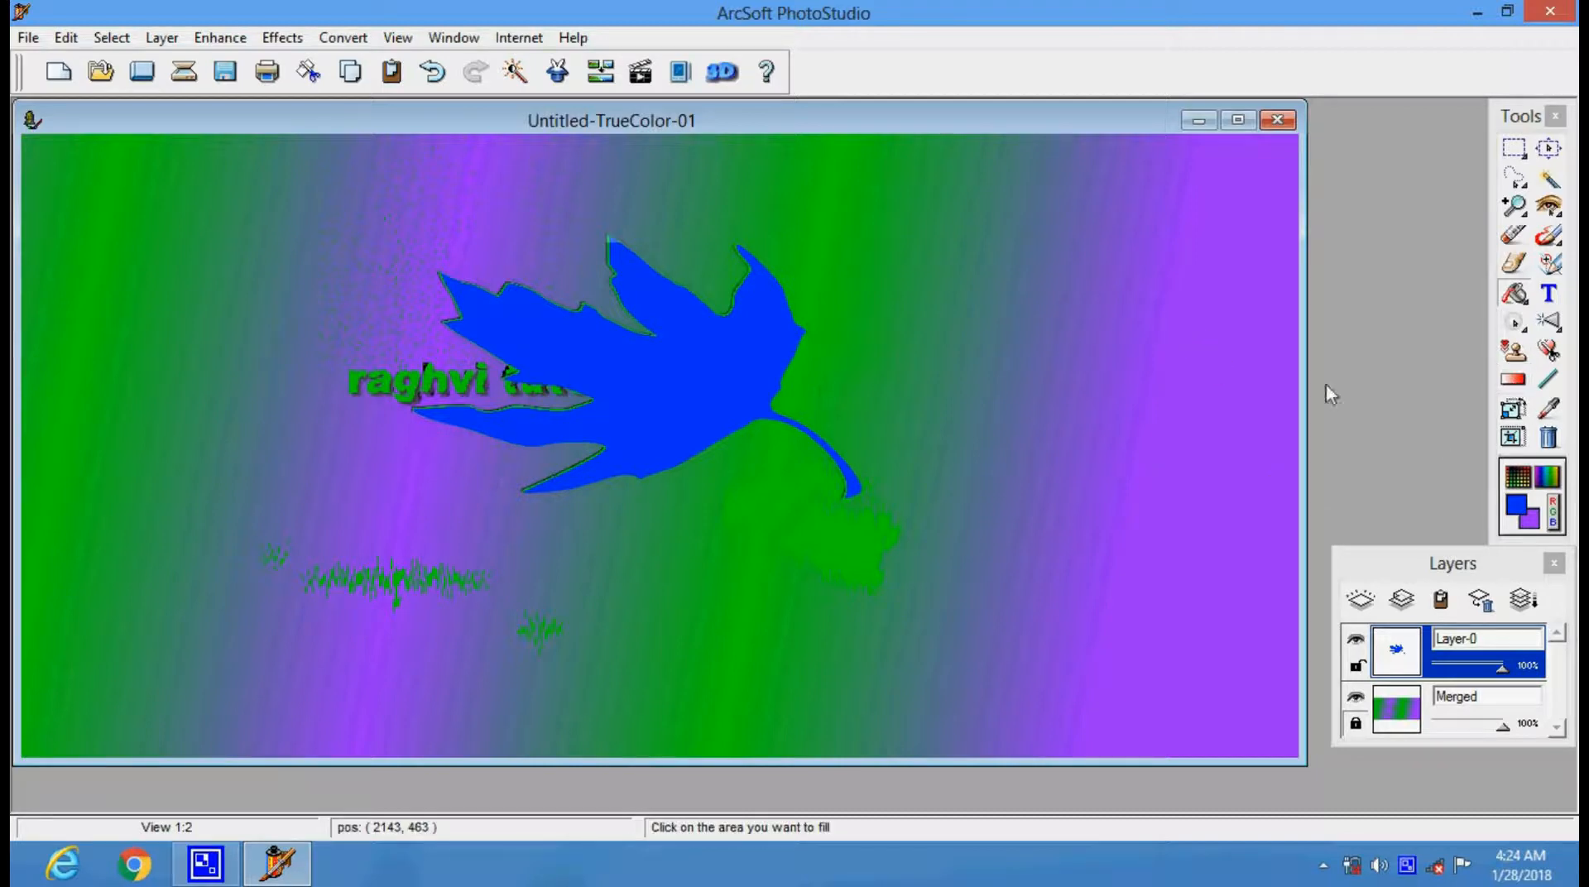
Step: Stamp a blue oval with a jagged edge to the left of the leaf, overlapping the start of the text
left_click(1512, 354)
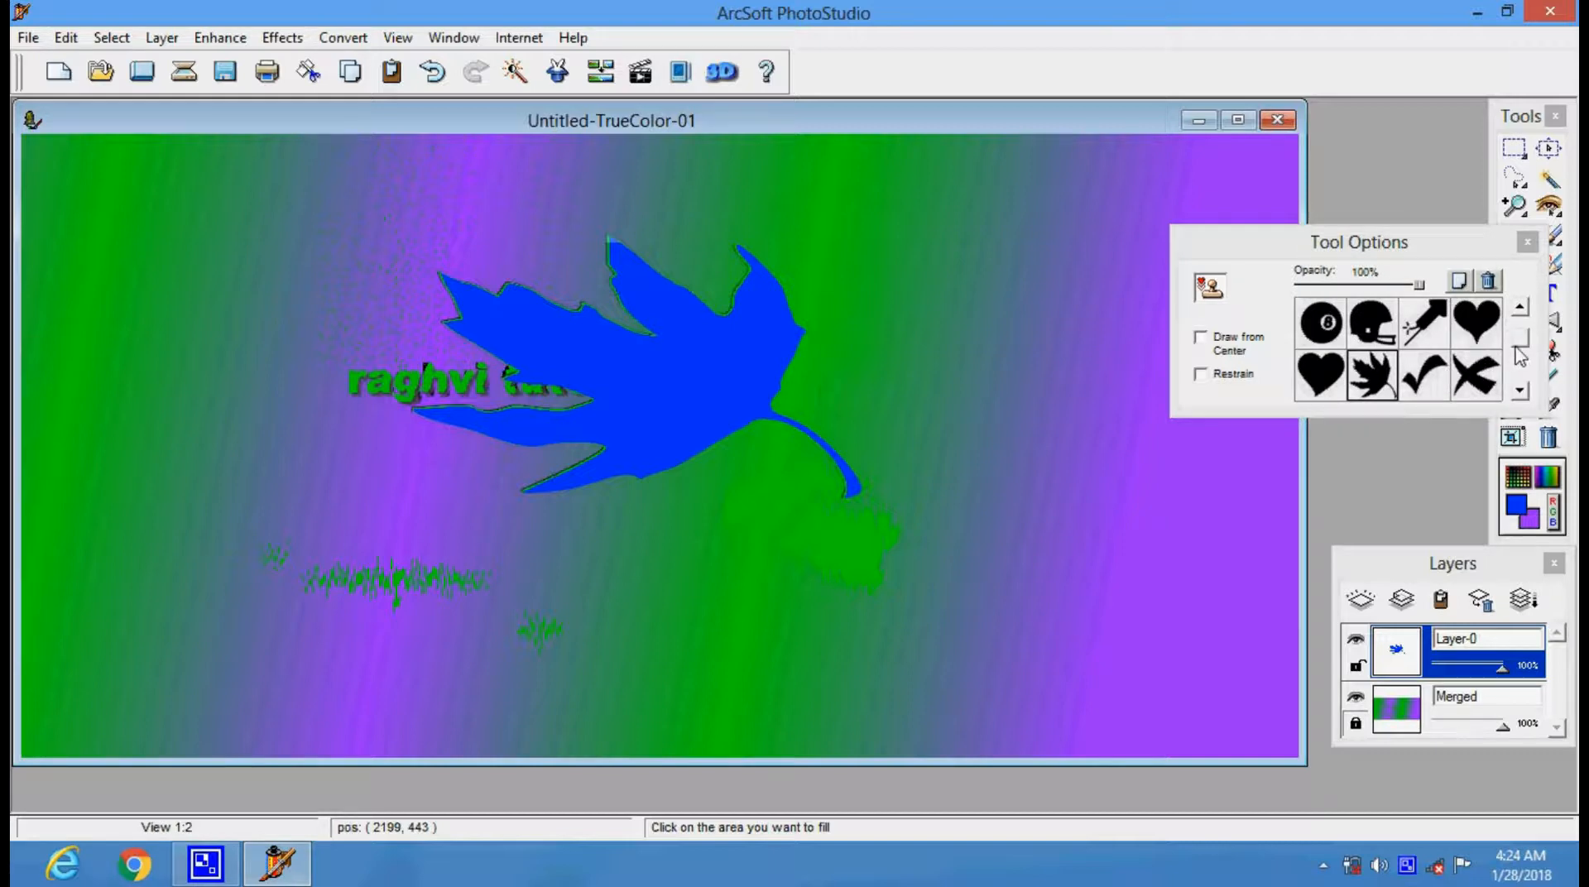
left_click_drag(1520, 358, 1523, 374)
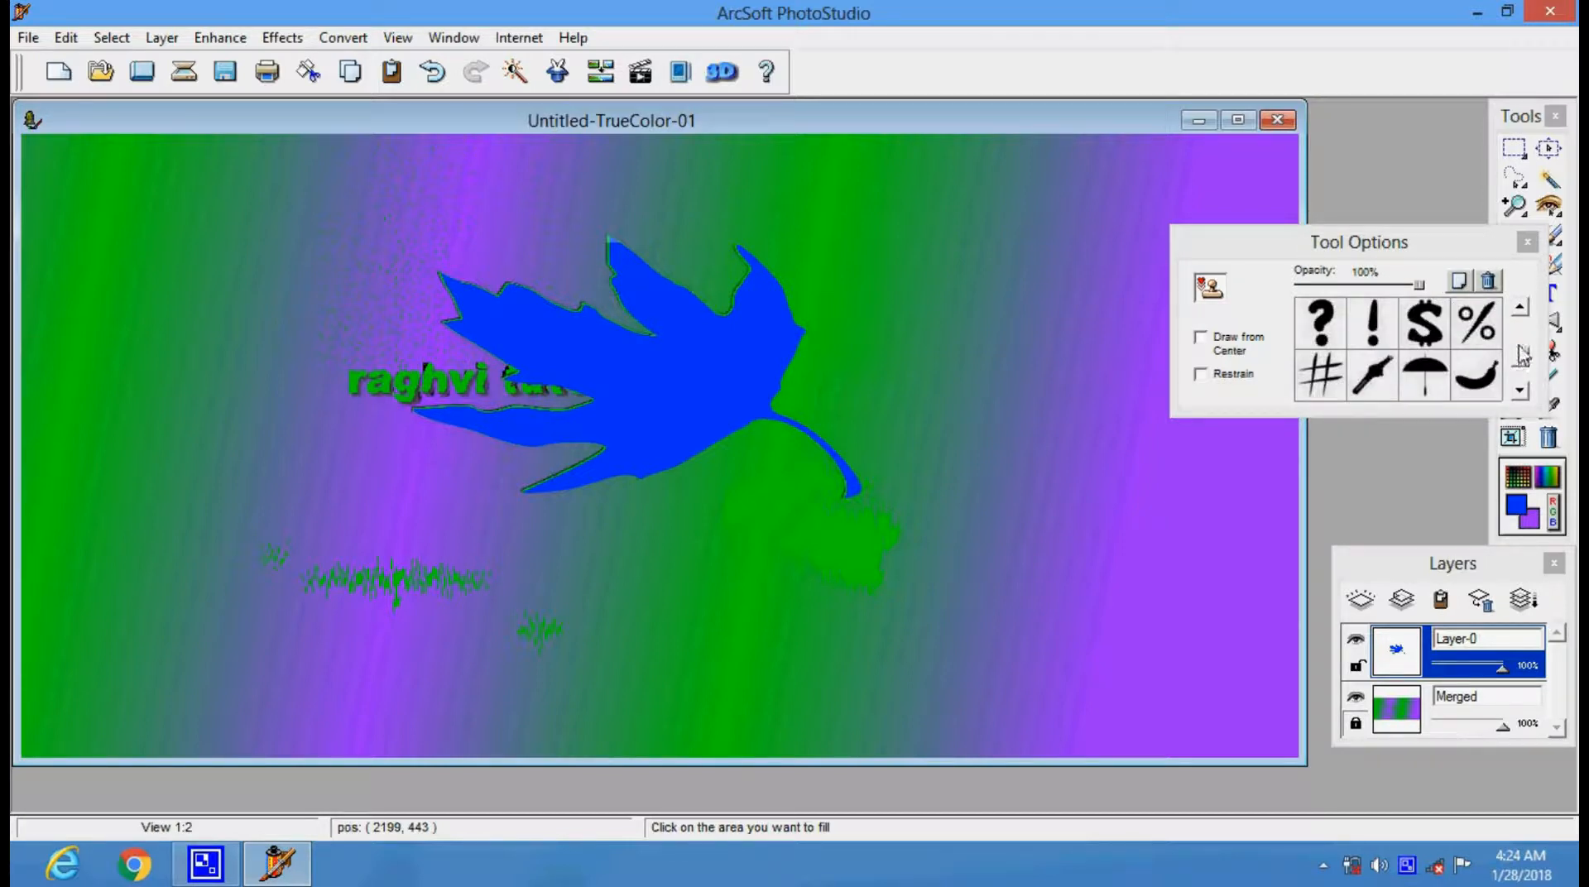
left_click(1524, 317)
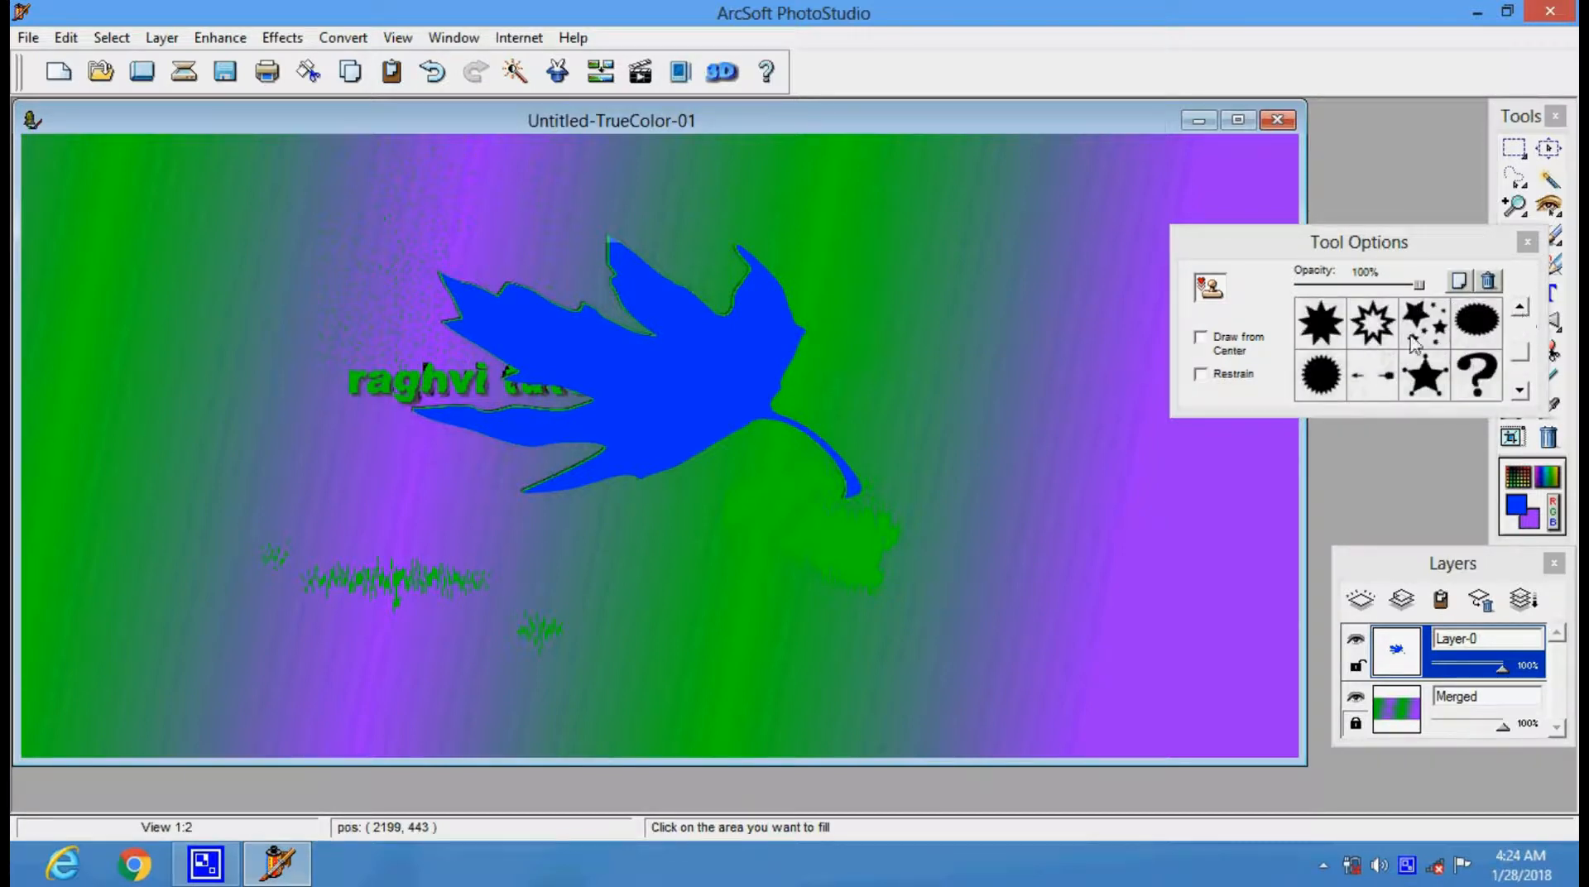
left_click(1464, 325)
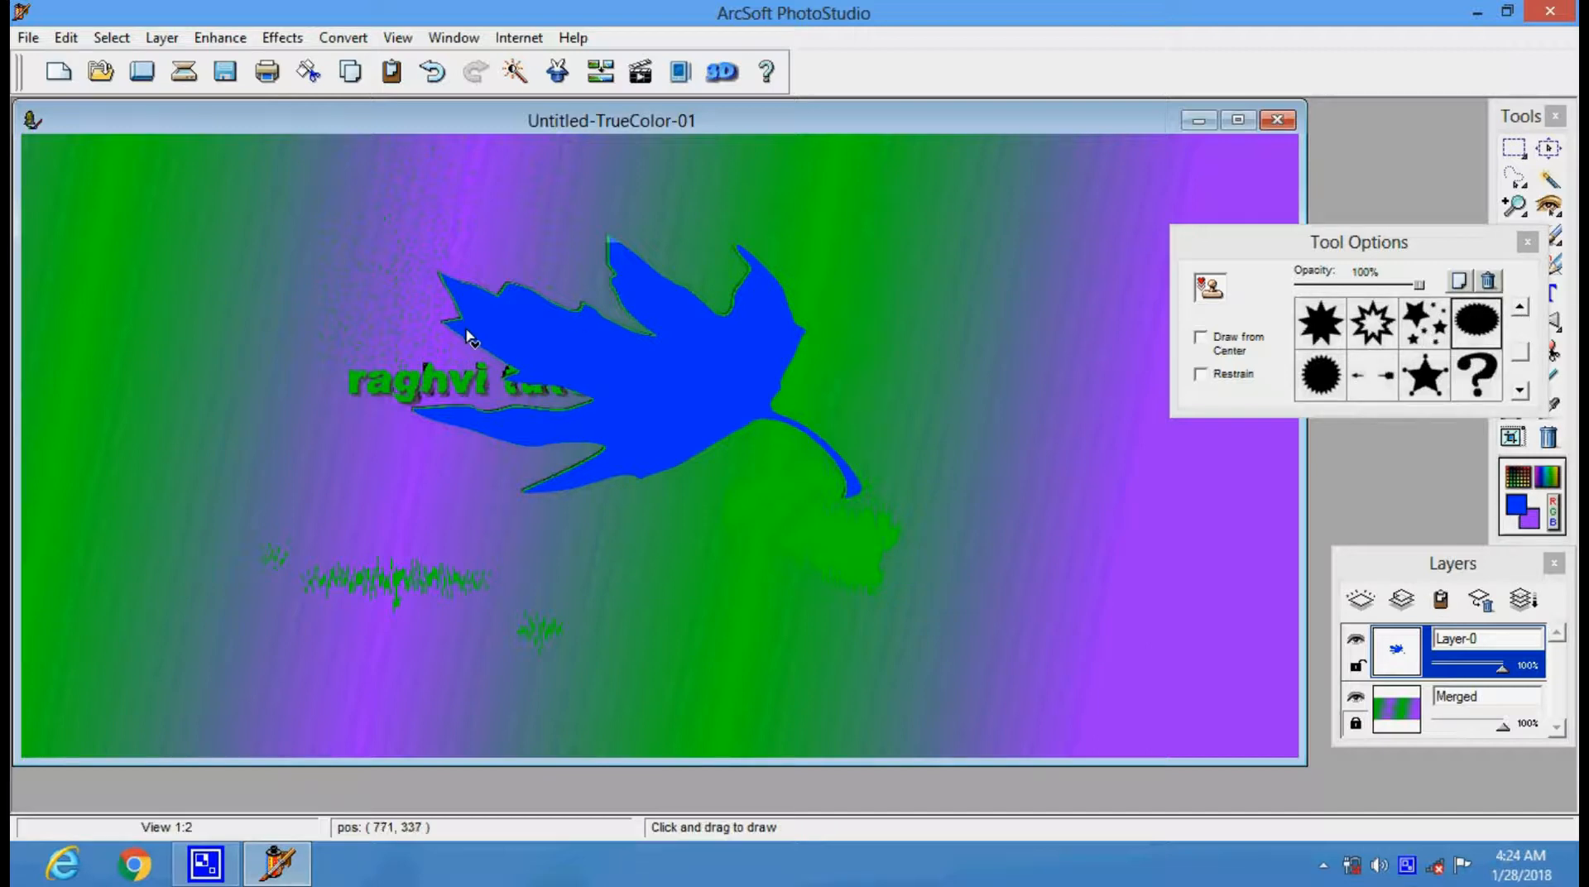
mouse_move(125, 286)
left_mouse_down()
mouse_move(326, 507)
mouse_move(398, 539)
mouse_move(396, 524)
left_mouse_up()
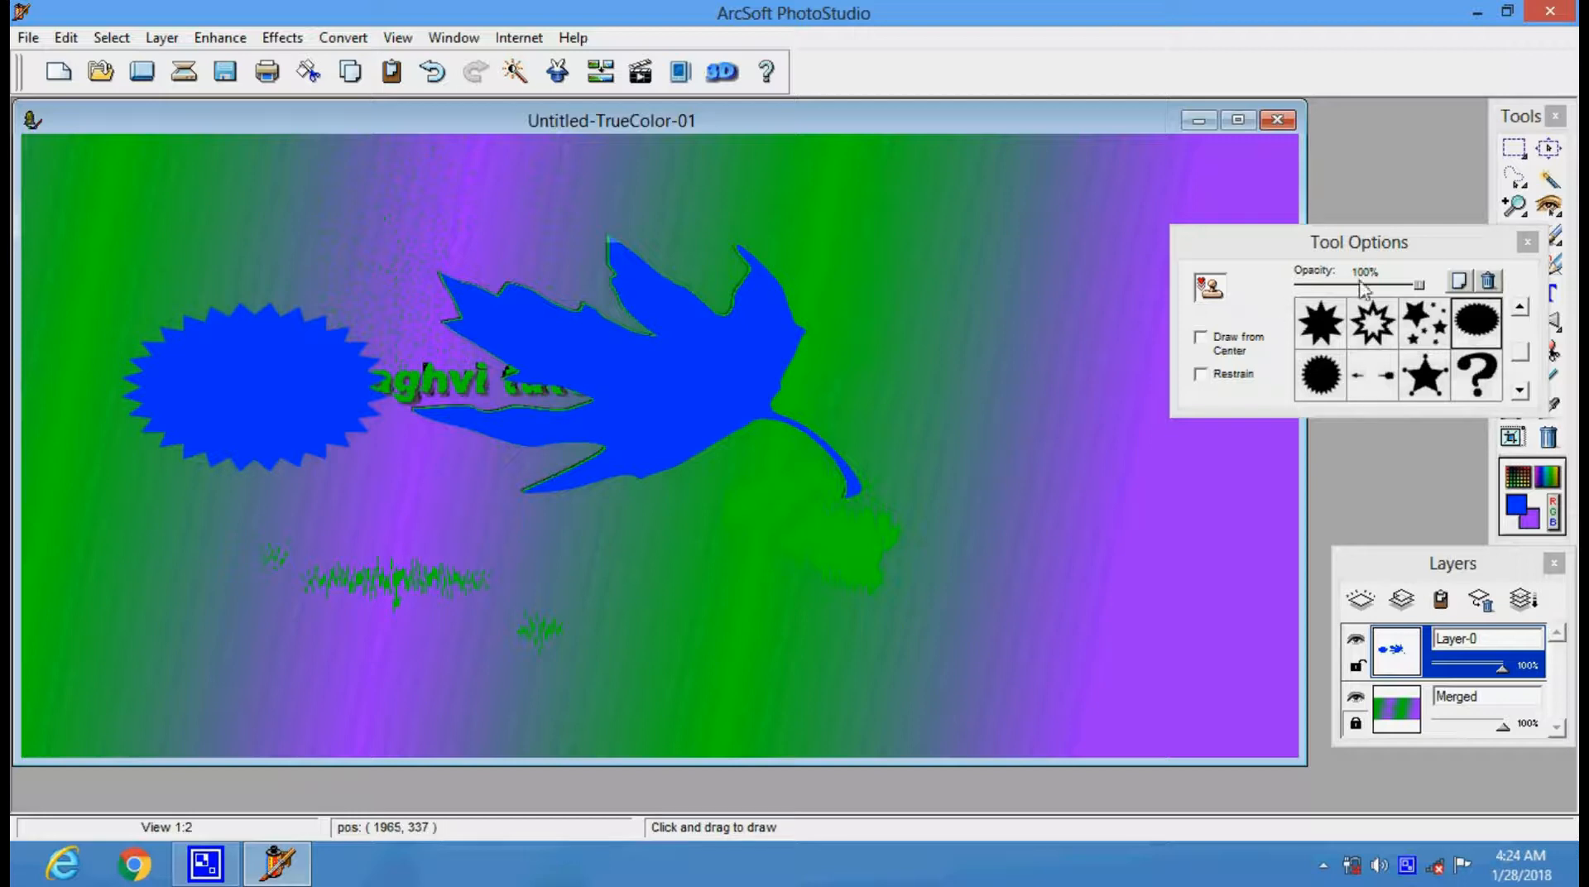
left_click(1528, 244)
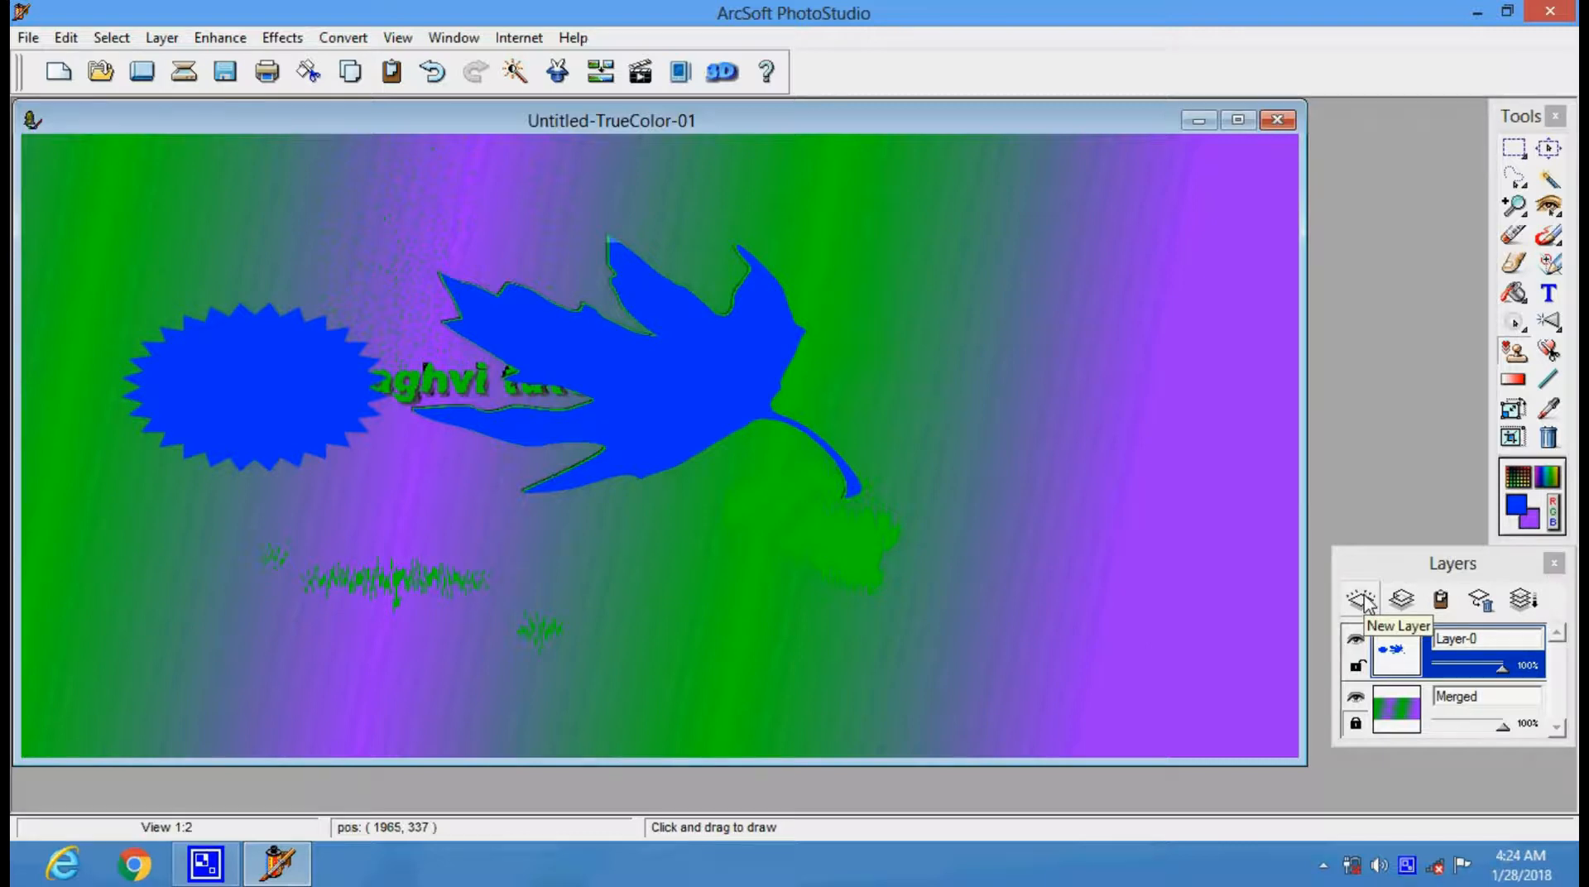
Step: Undo the jagged oval stamp and add one empty layer above the leaf layer, deleting the surplus new layers
key("ctrl+z")
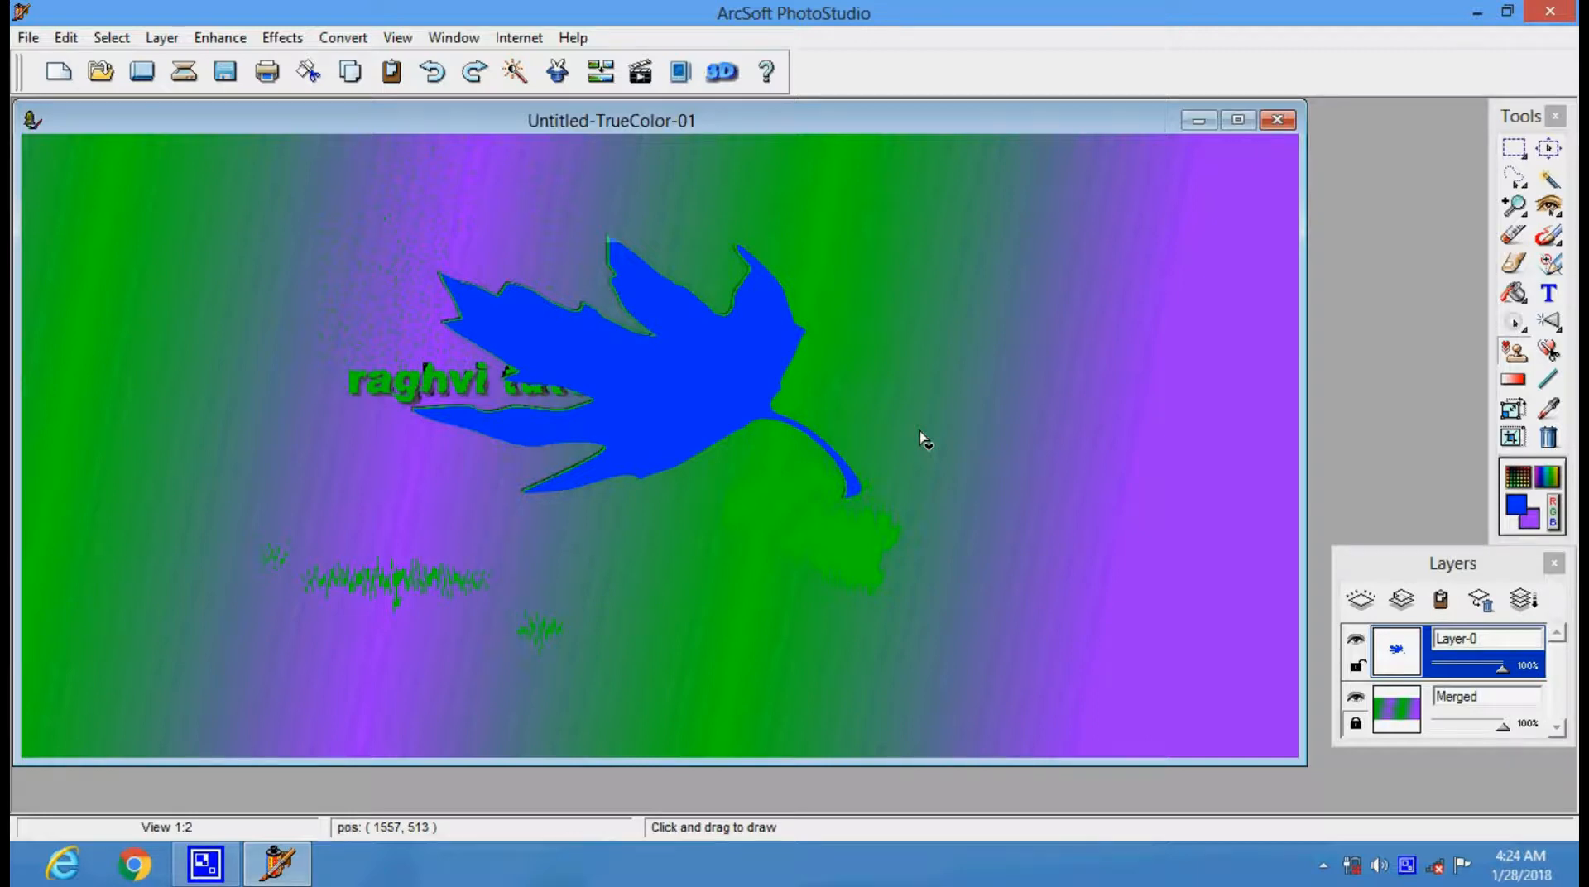
left_click(1360, 604)
left_click(1360, 604)
left_click(1360, 604)
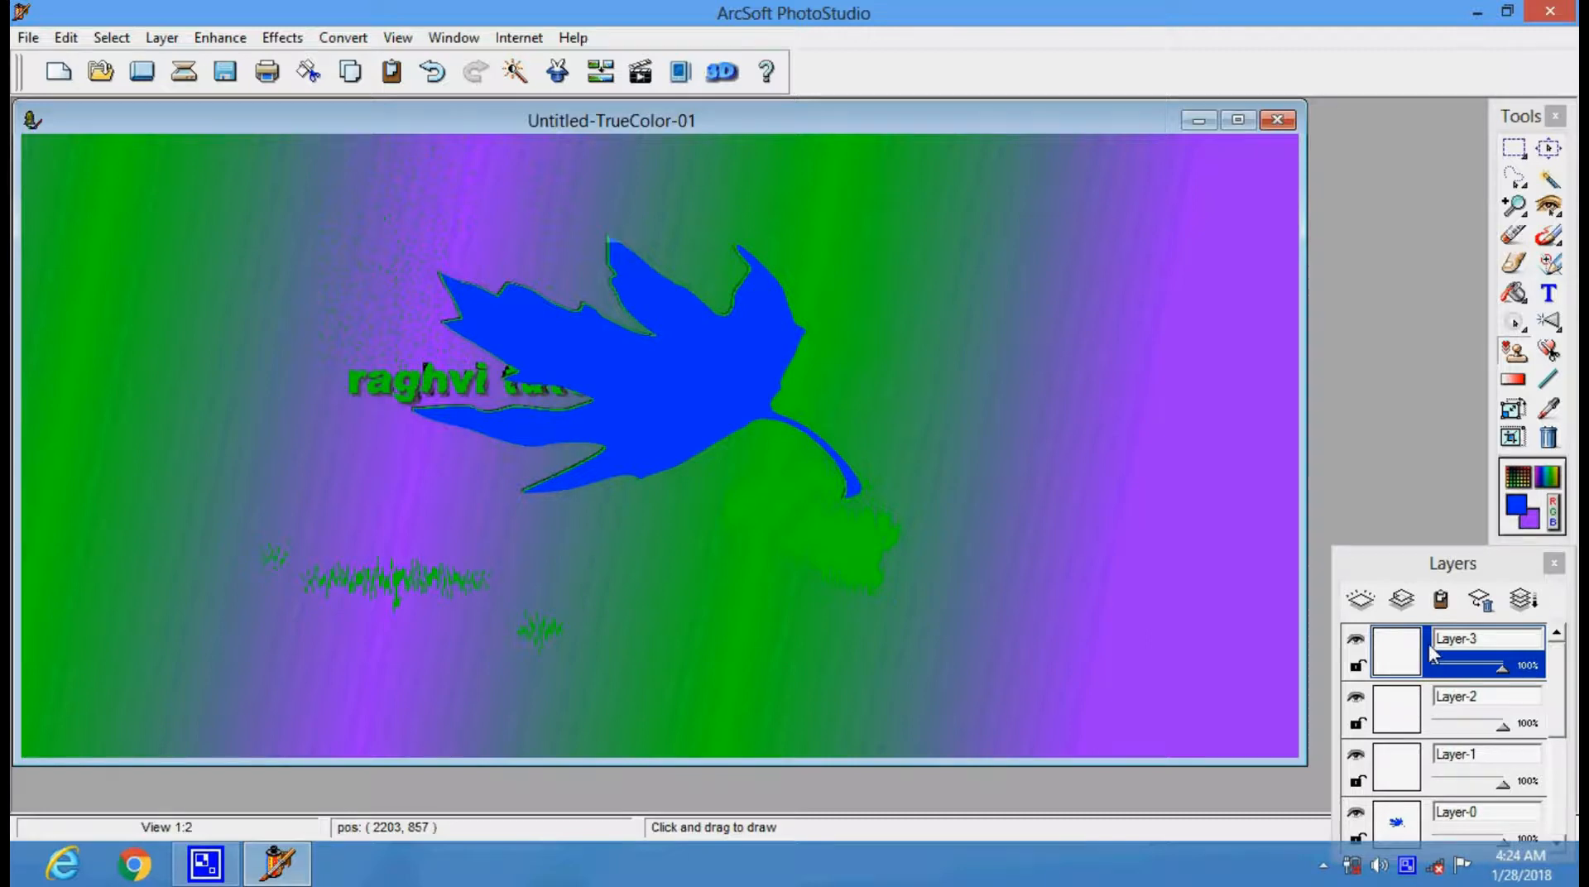
left_click(1481, 601)
left_click(1481, 601)
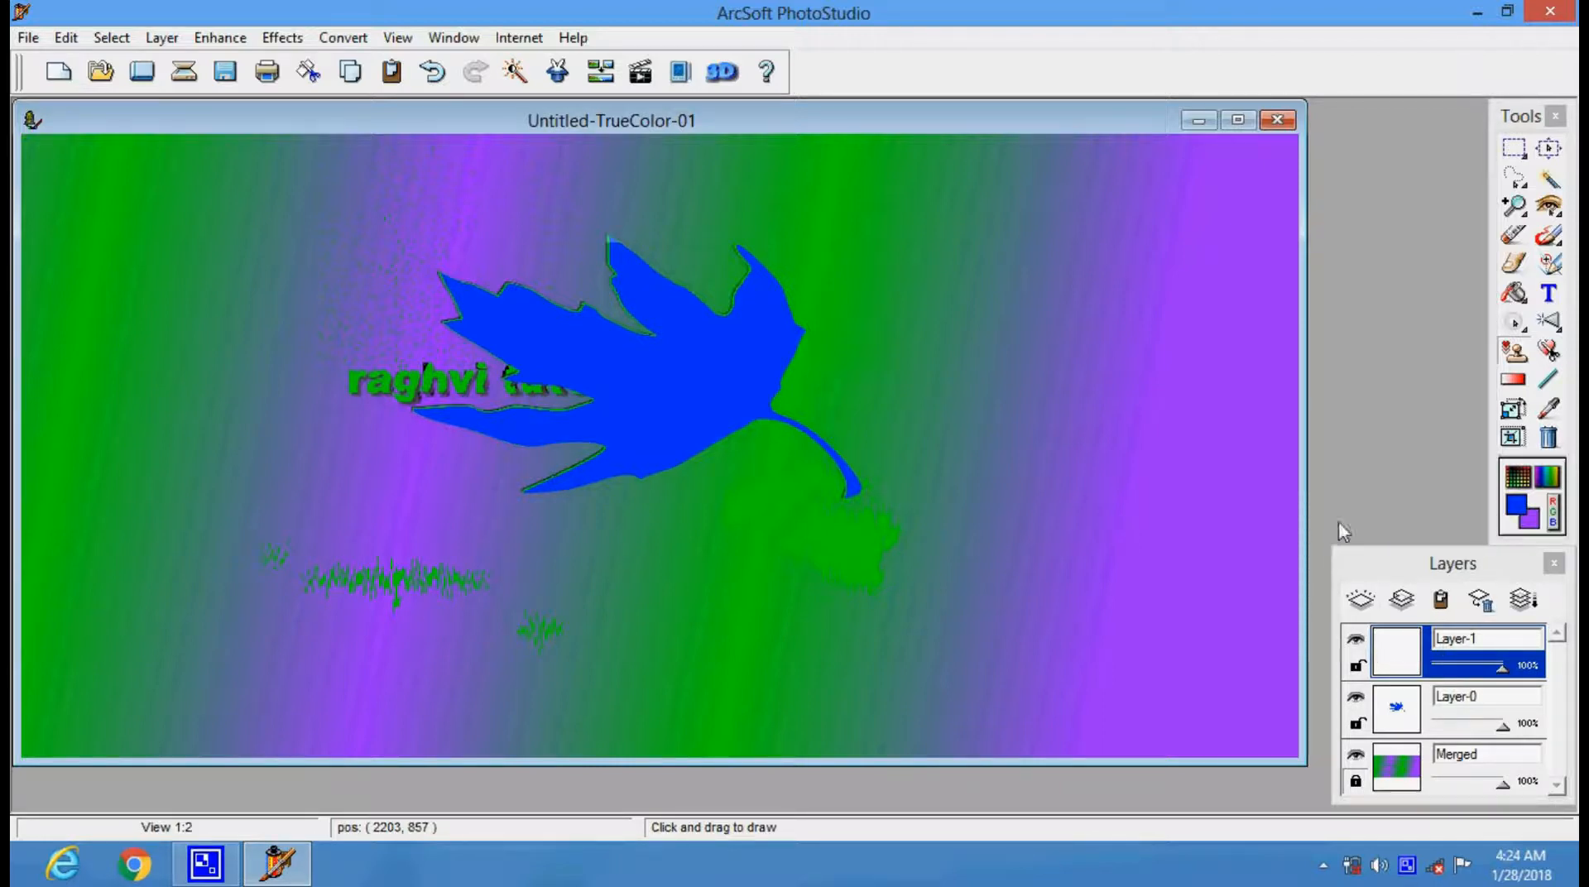
Step: Set the foreground colour to red for the rubber stamp tool
left_click(1511, 358)
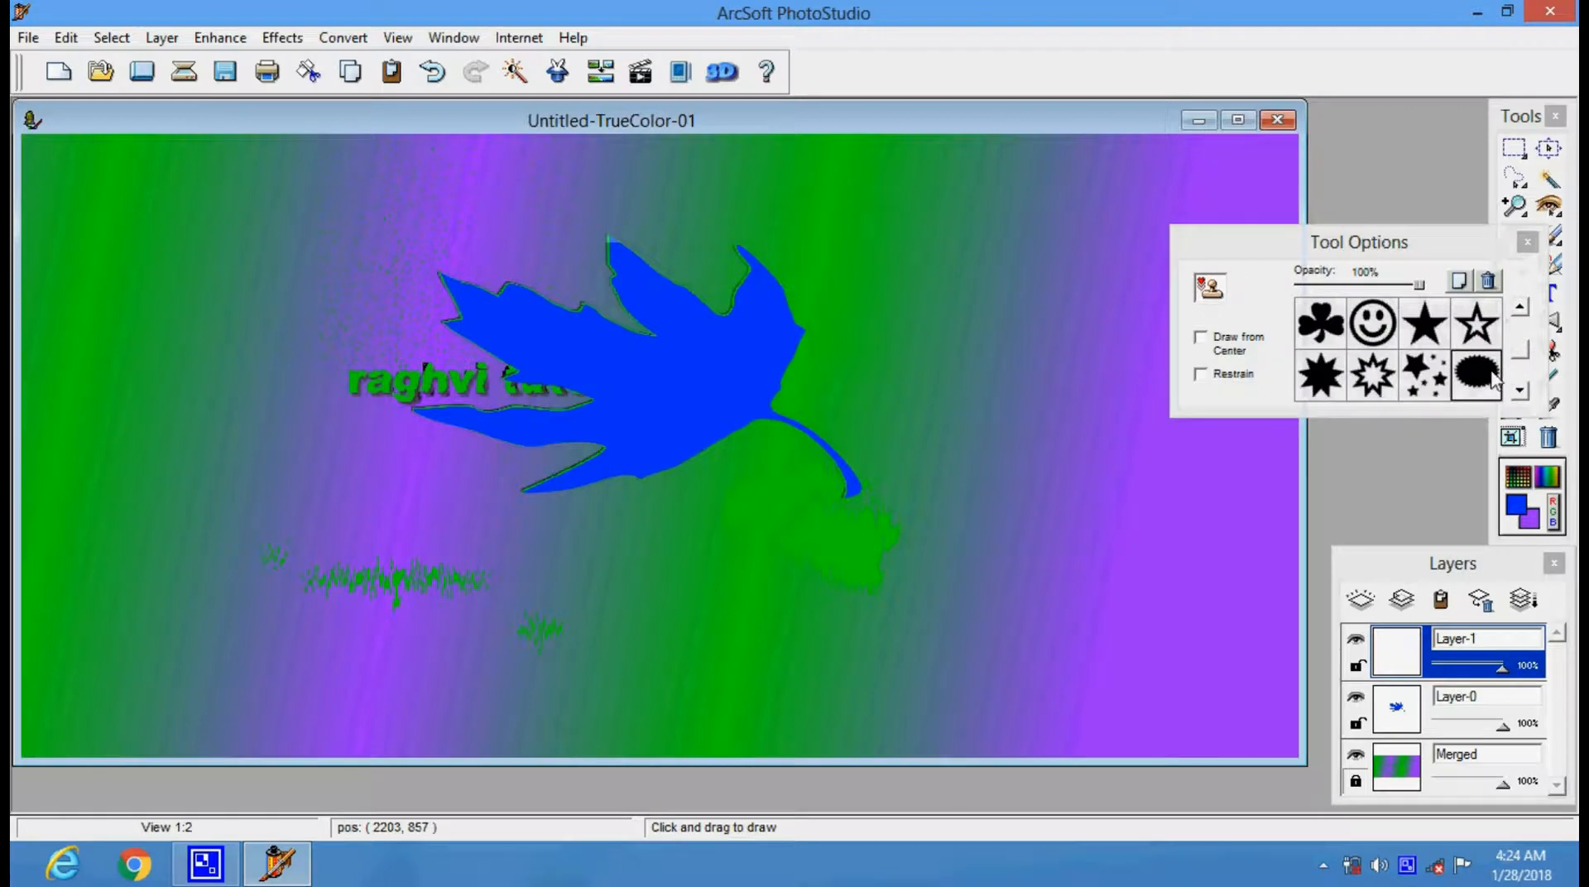
left_click(1518, 477)
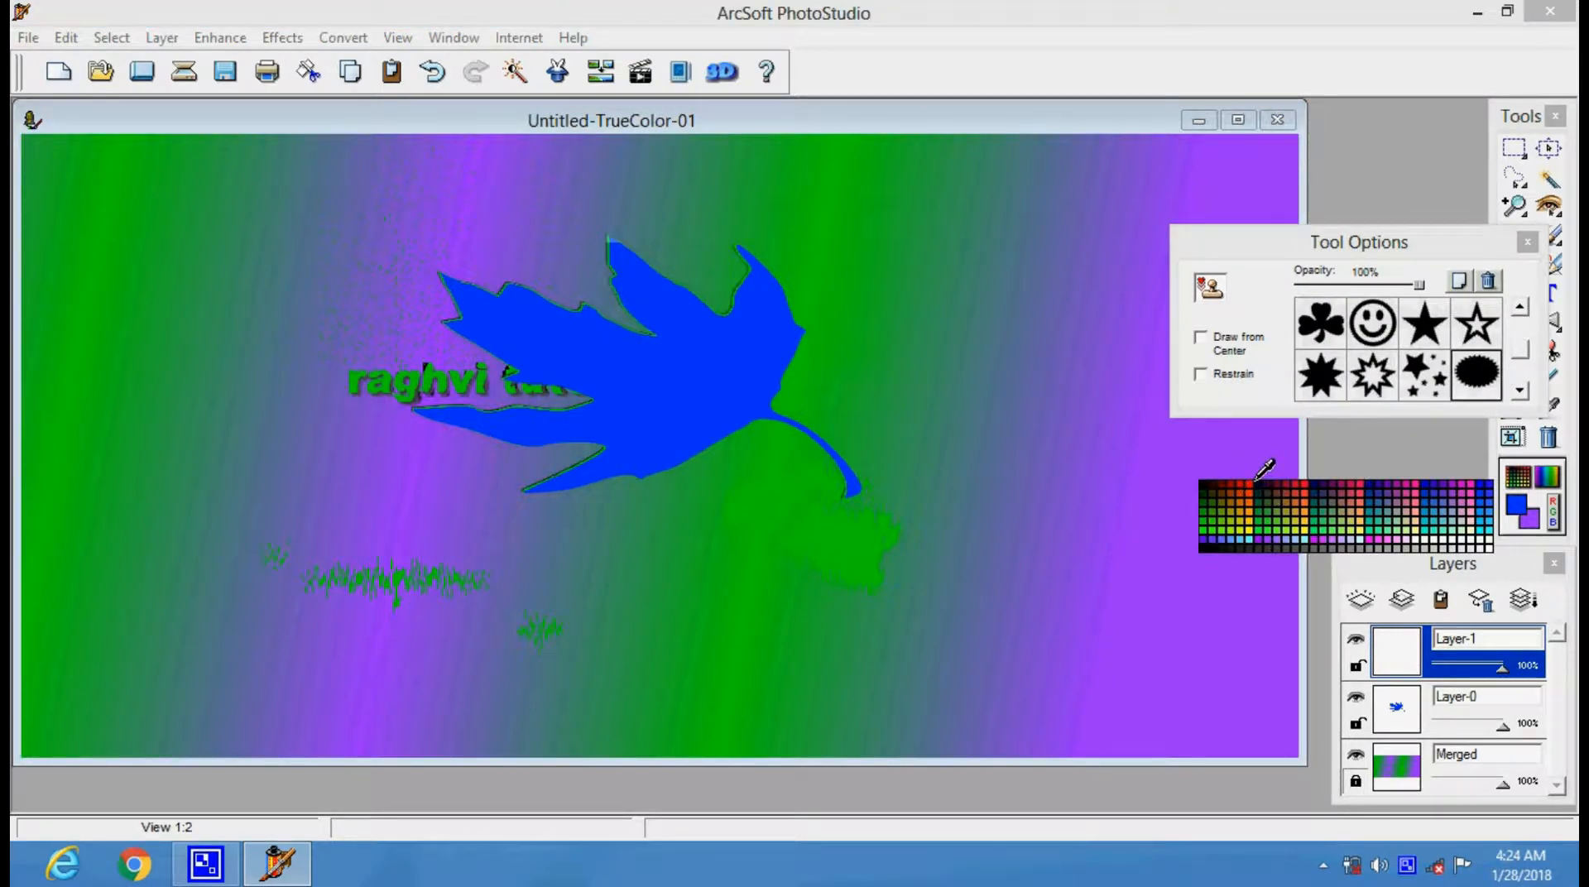
left_click(1257, 482)
left_click(1518, 479)
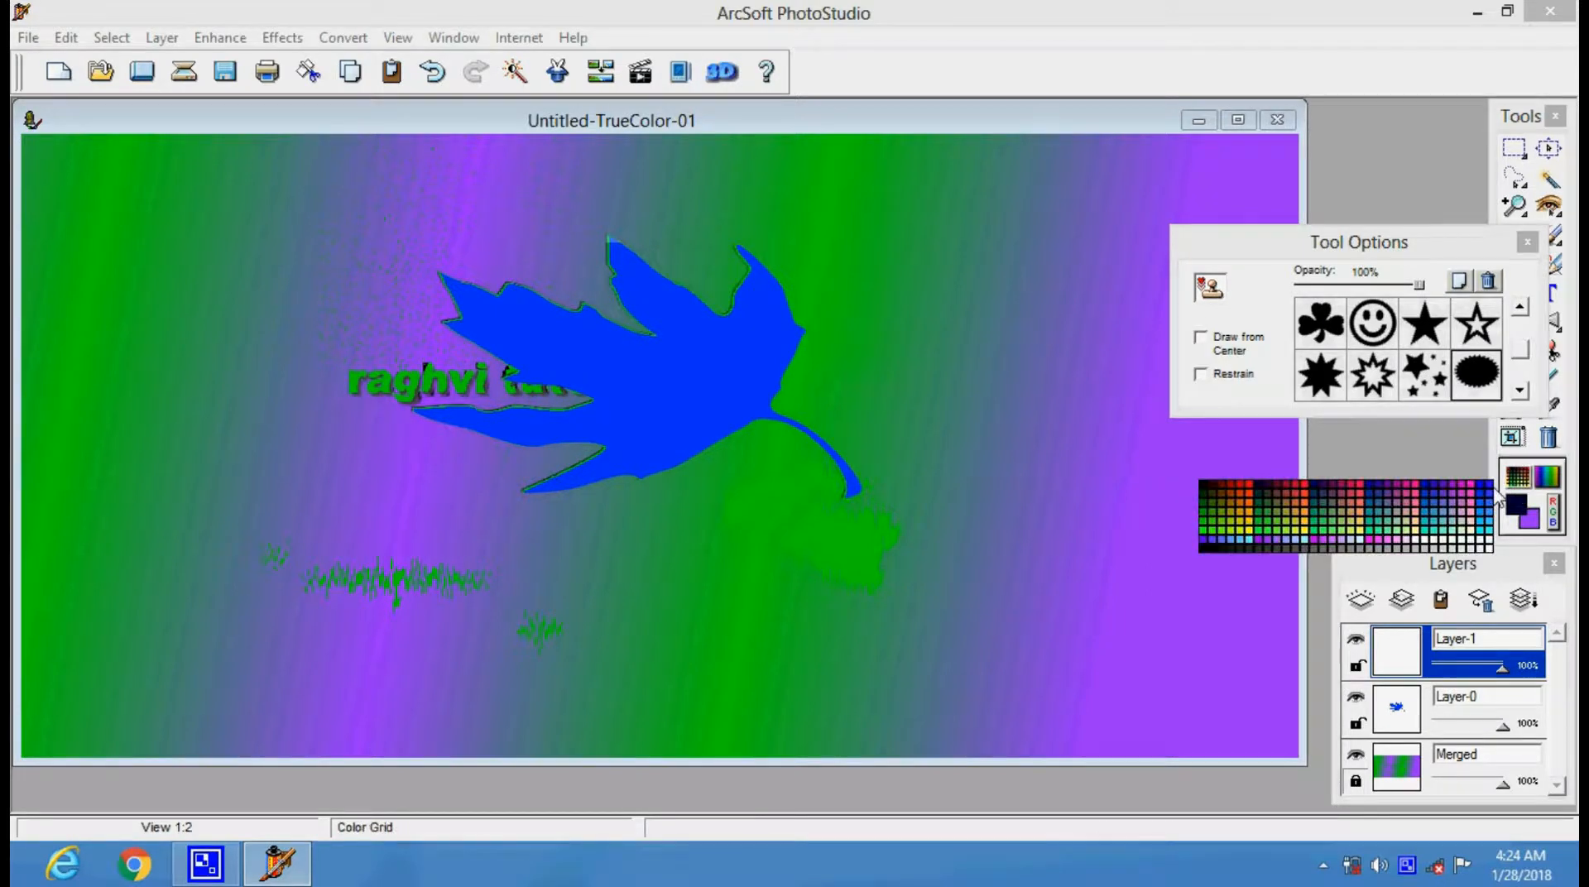
left_click(1256, 480)
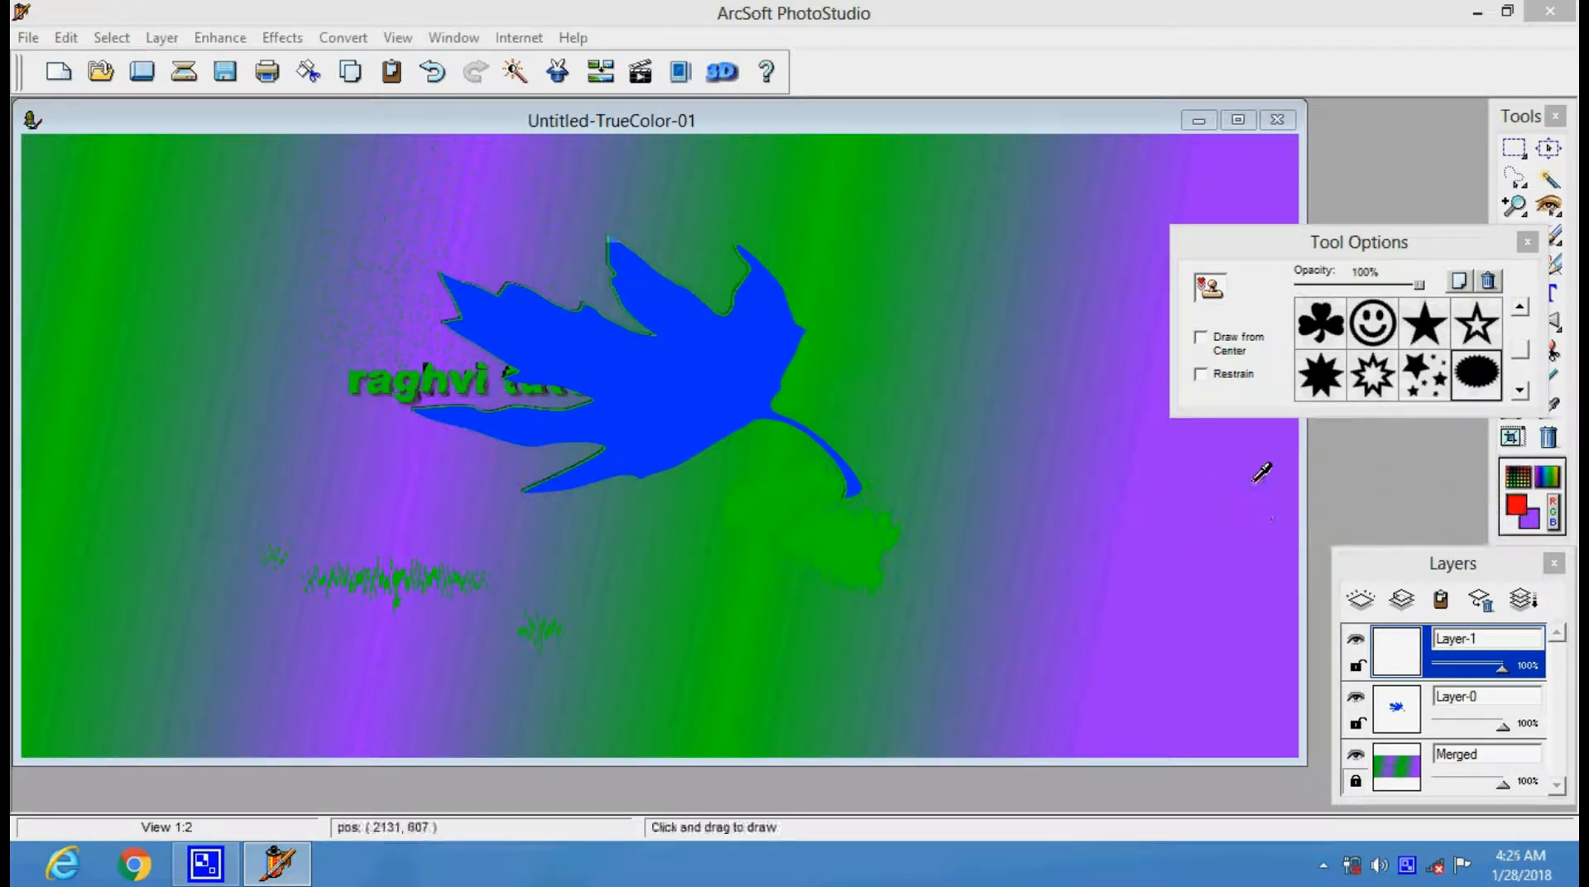
Step: Stamp a large red smiley face at 100% opacity to the left of the leaf, overlapping the start of the text
left_click(1384, 335)
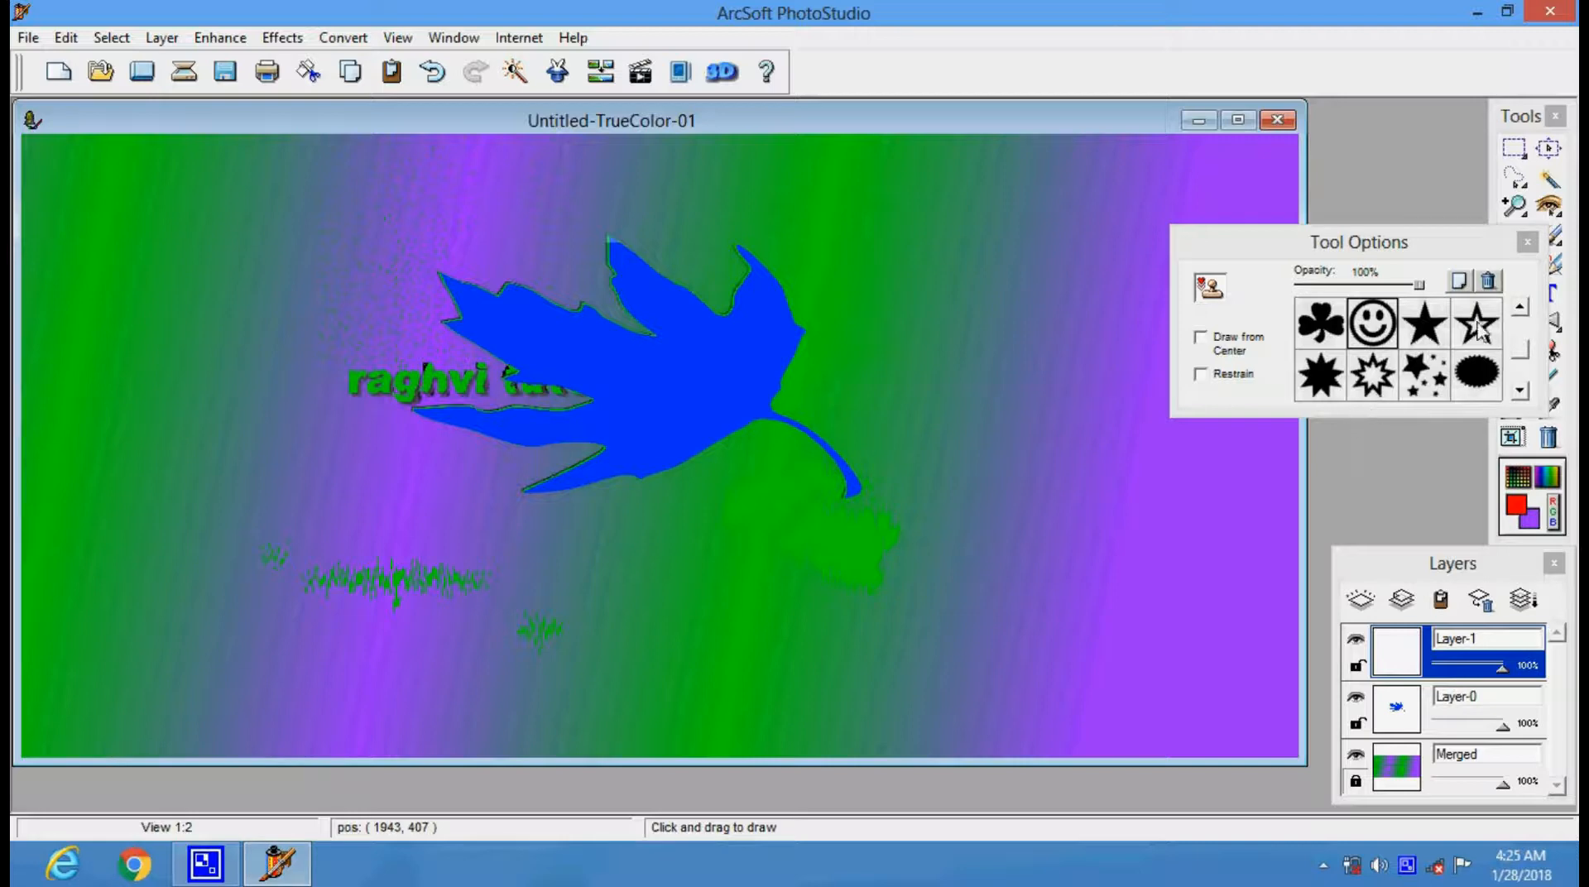
left_click(1527, 242)
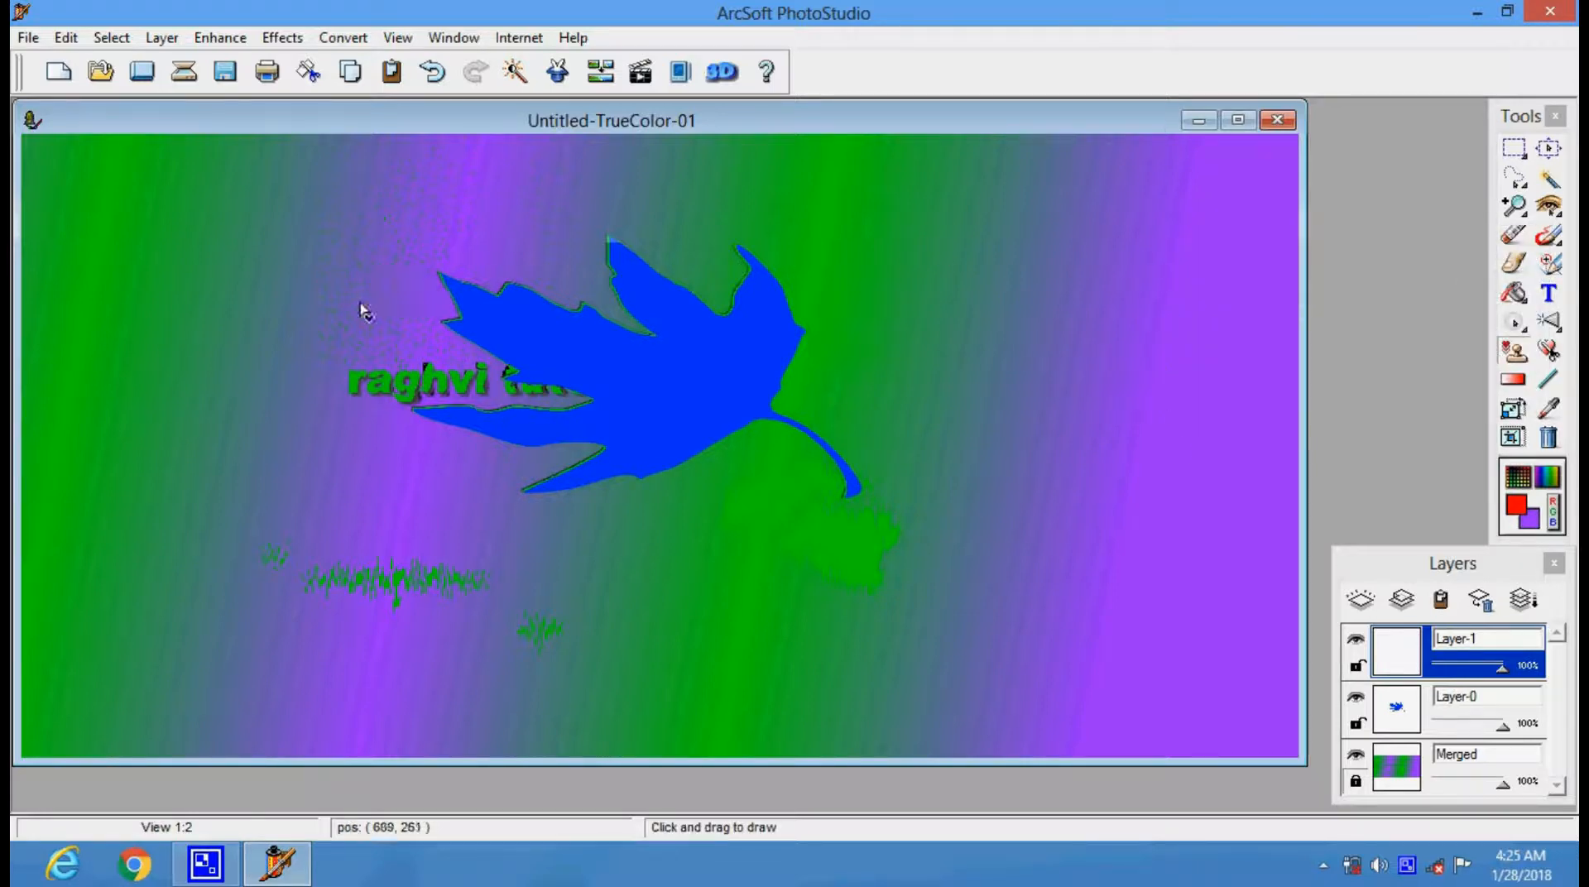
mouse_move(134, 306)
left_mouse_down()
mouse_move(295, 488)
mouse_move(412, 523)
left_mouse_up()
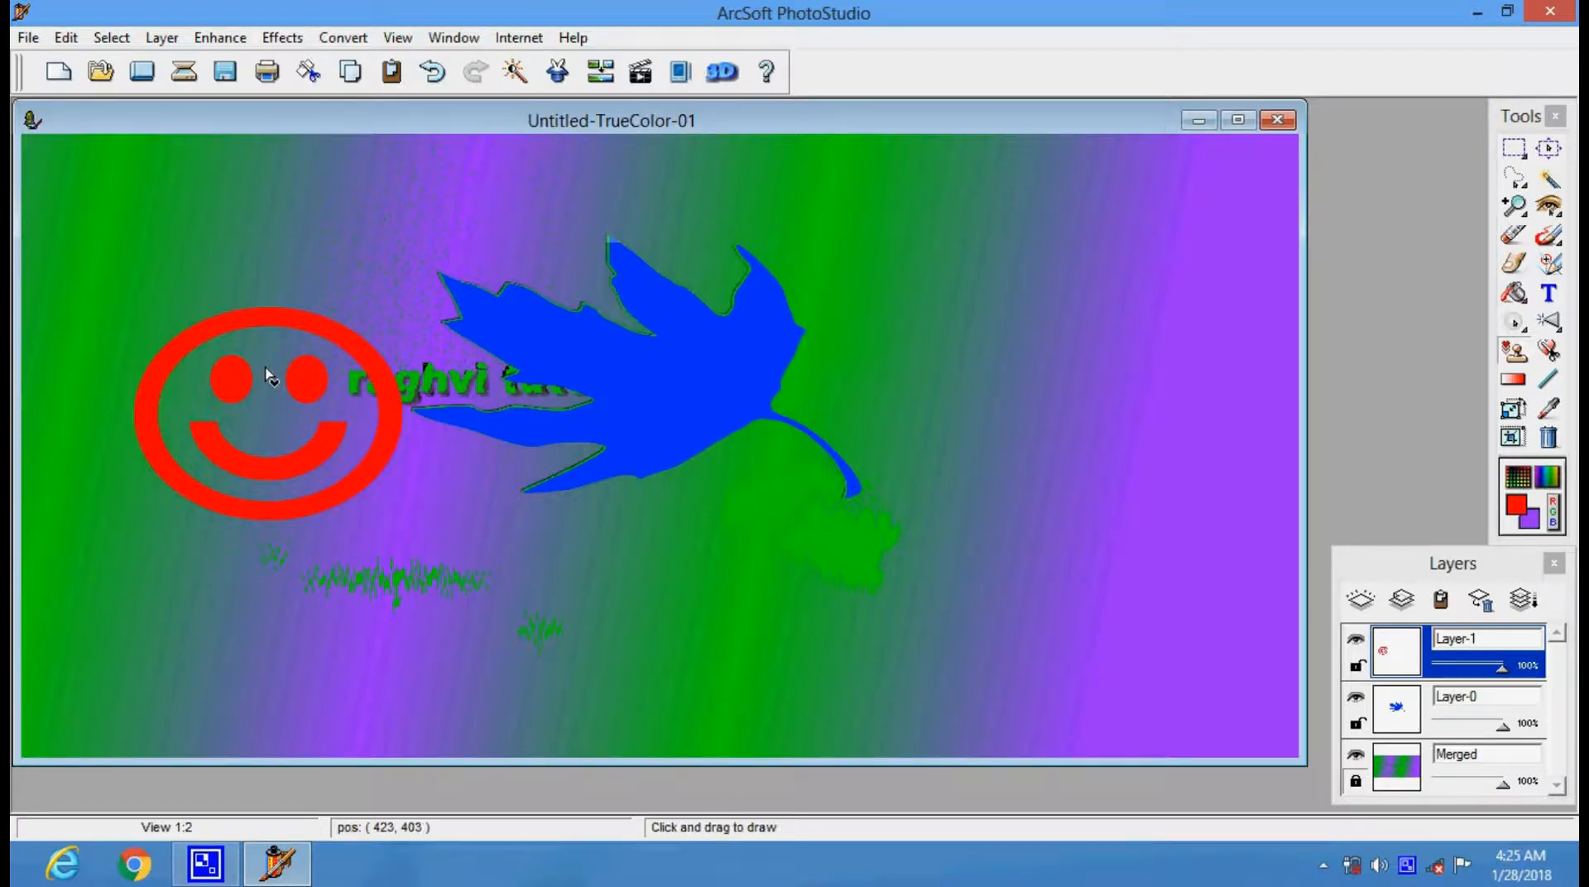
Step: Hide and show the smiley layer to check what it contains
left_click(286, 39)
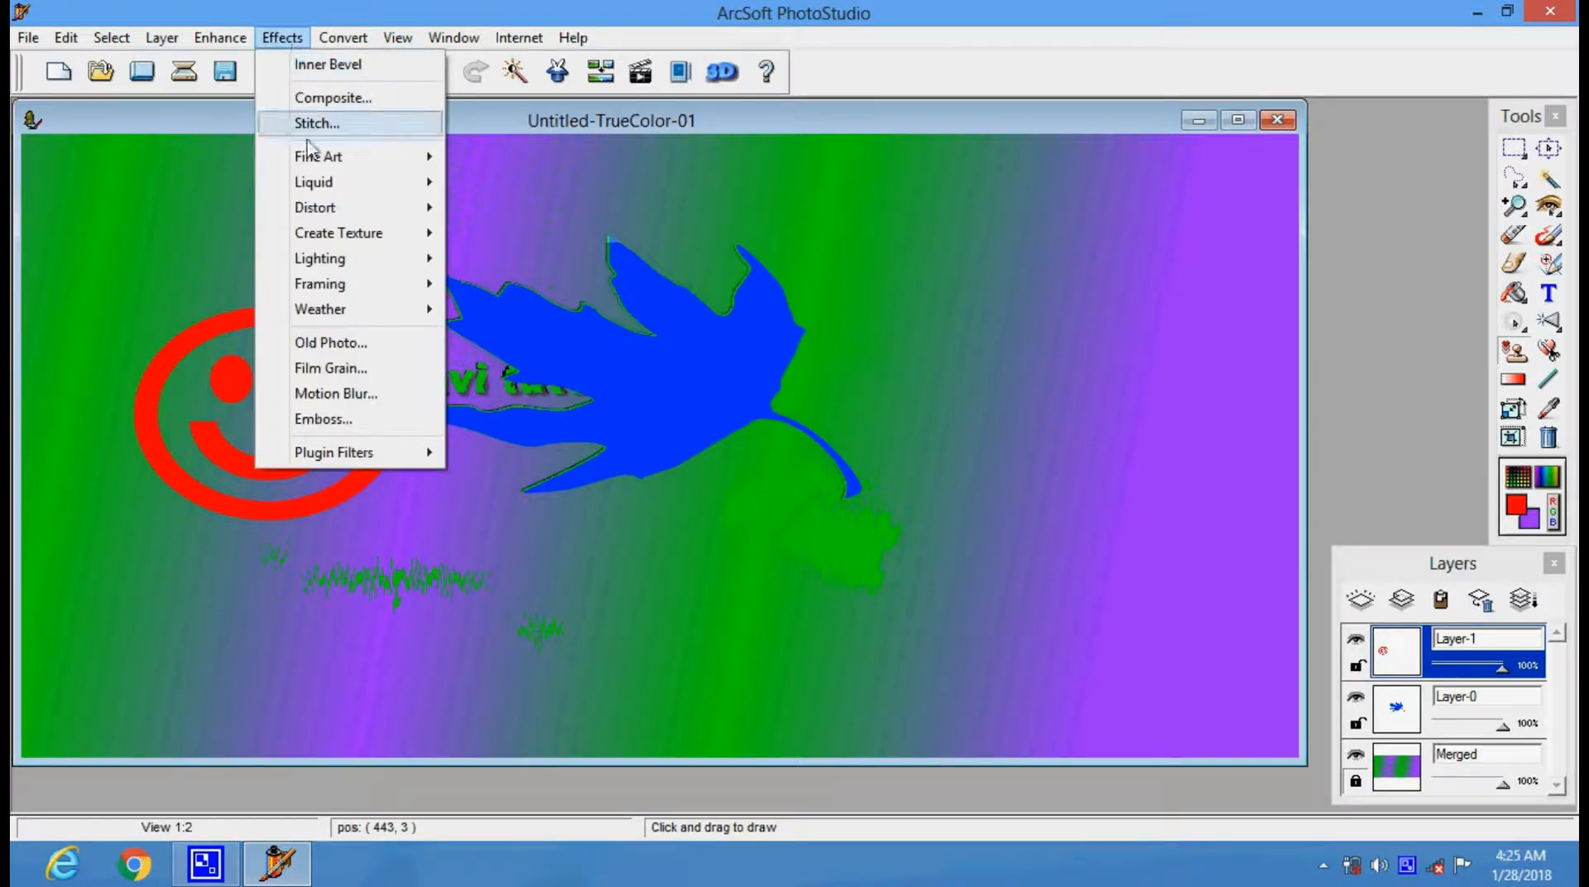
mouse_move(311, 322)
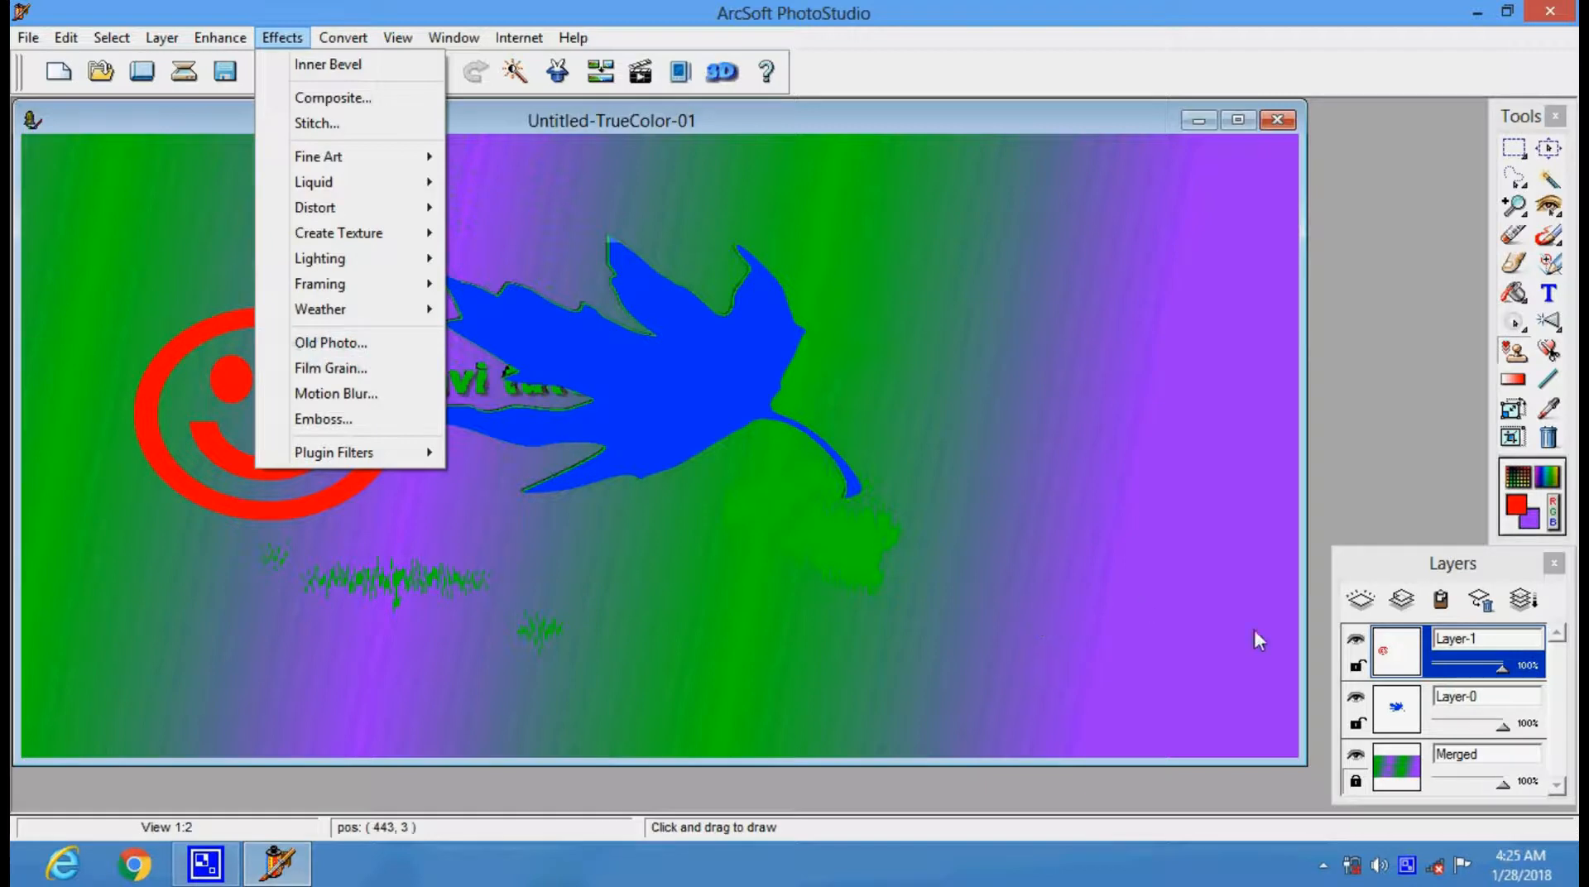
left_click(1361, 649)
left_click(1361, 649)
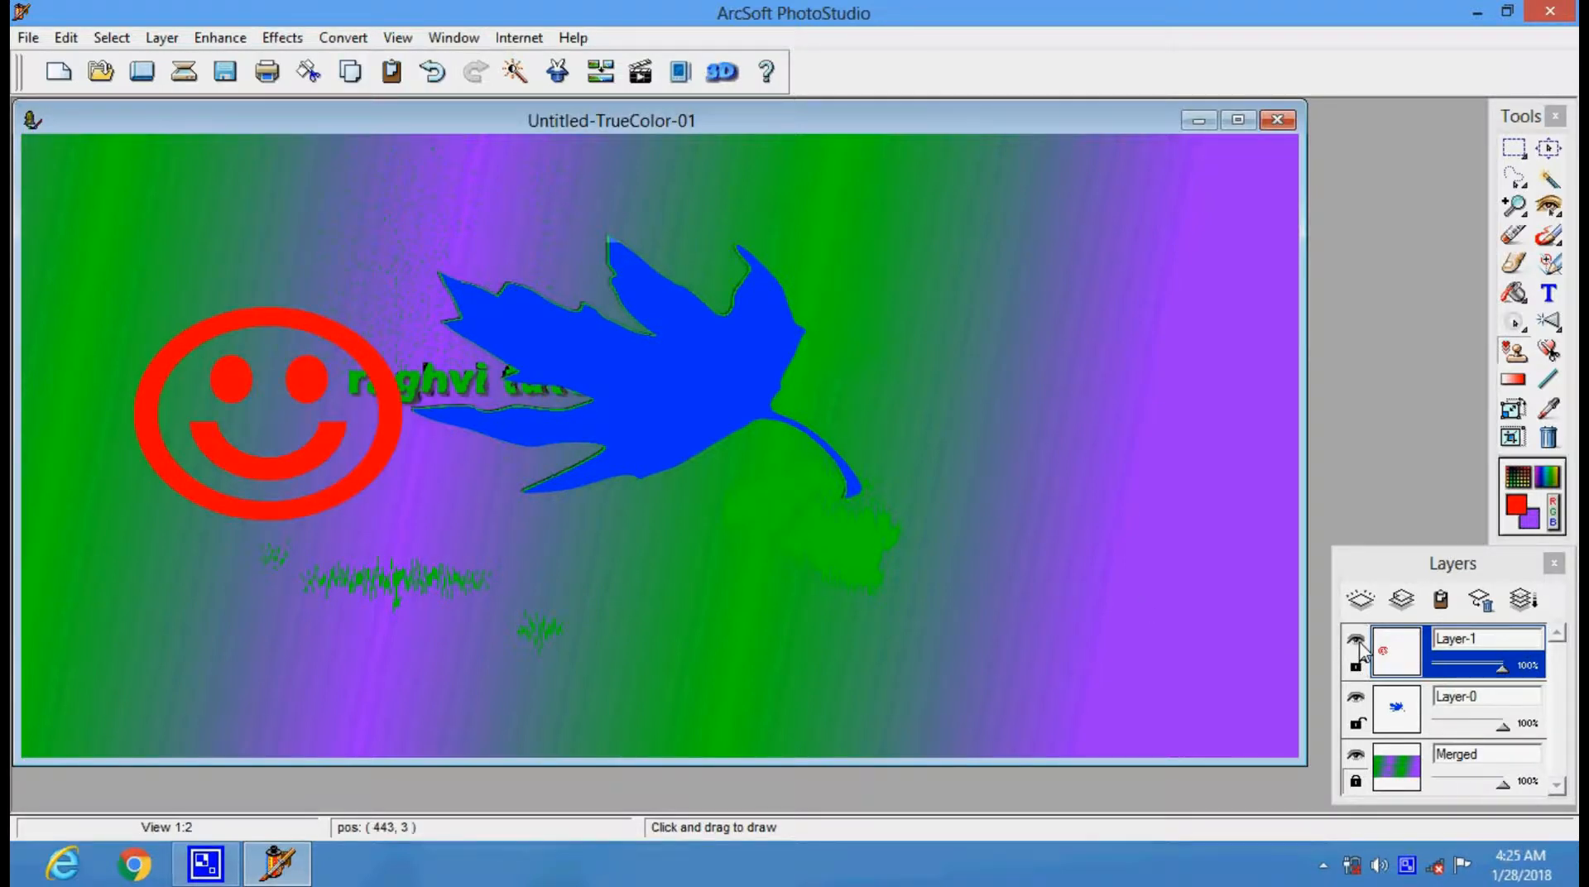
left_click(1360, 649)
left_click(1361, 649)
Step: Try the Ripple liquid effect on the smiley layer with an adjusted intensity
left_click(283, 37)
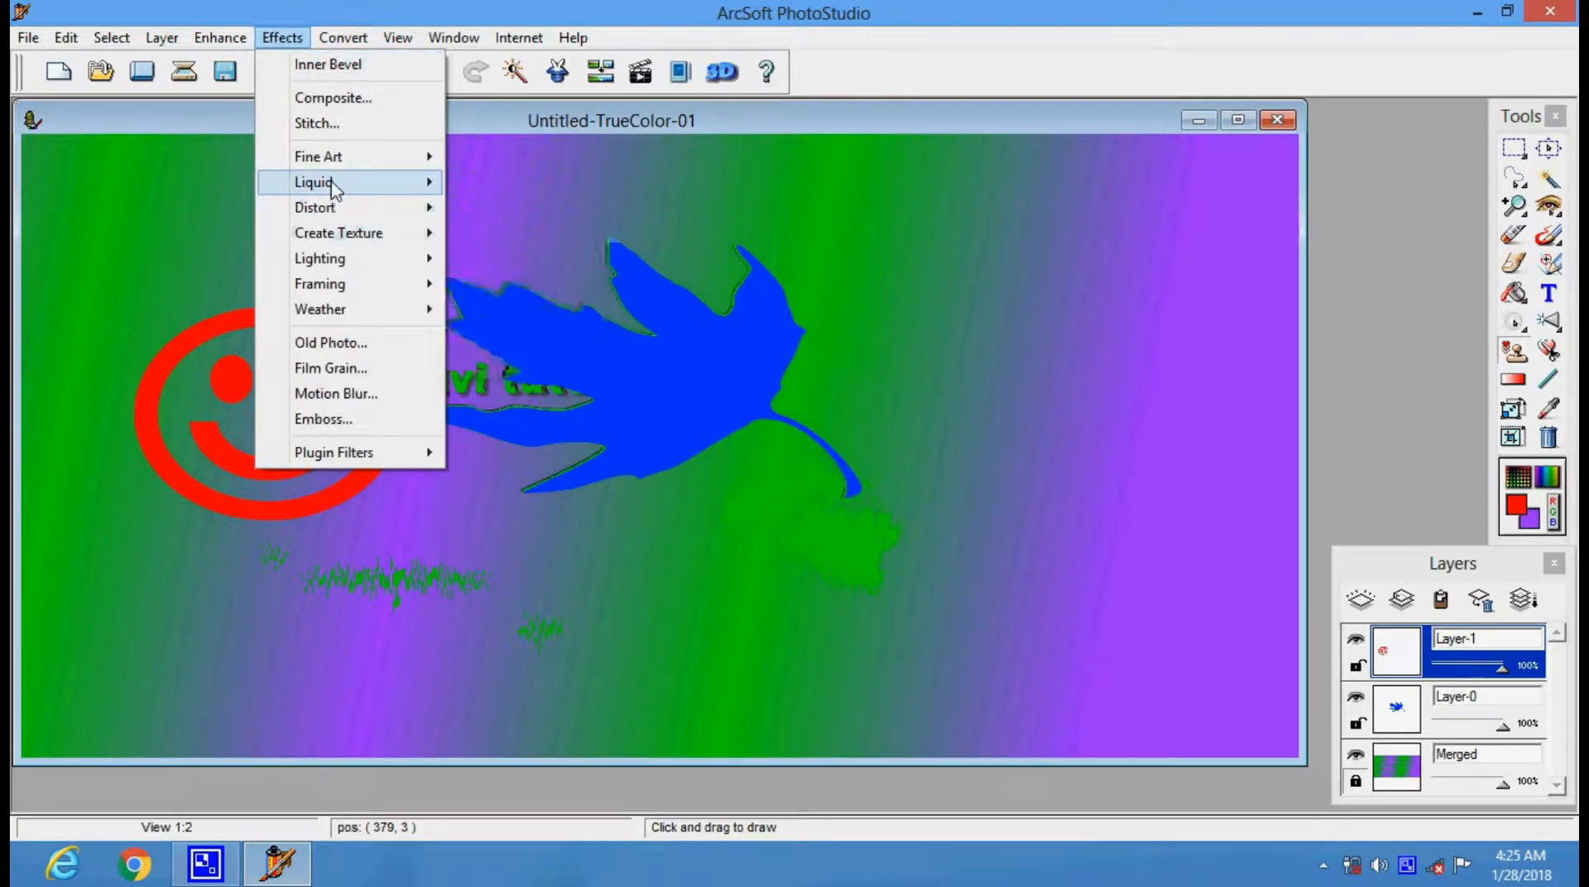
mouse_move(332, 184)
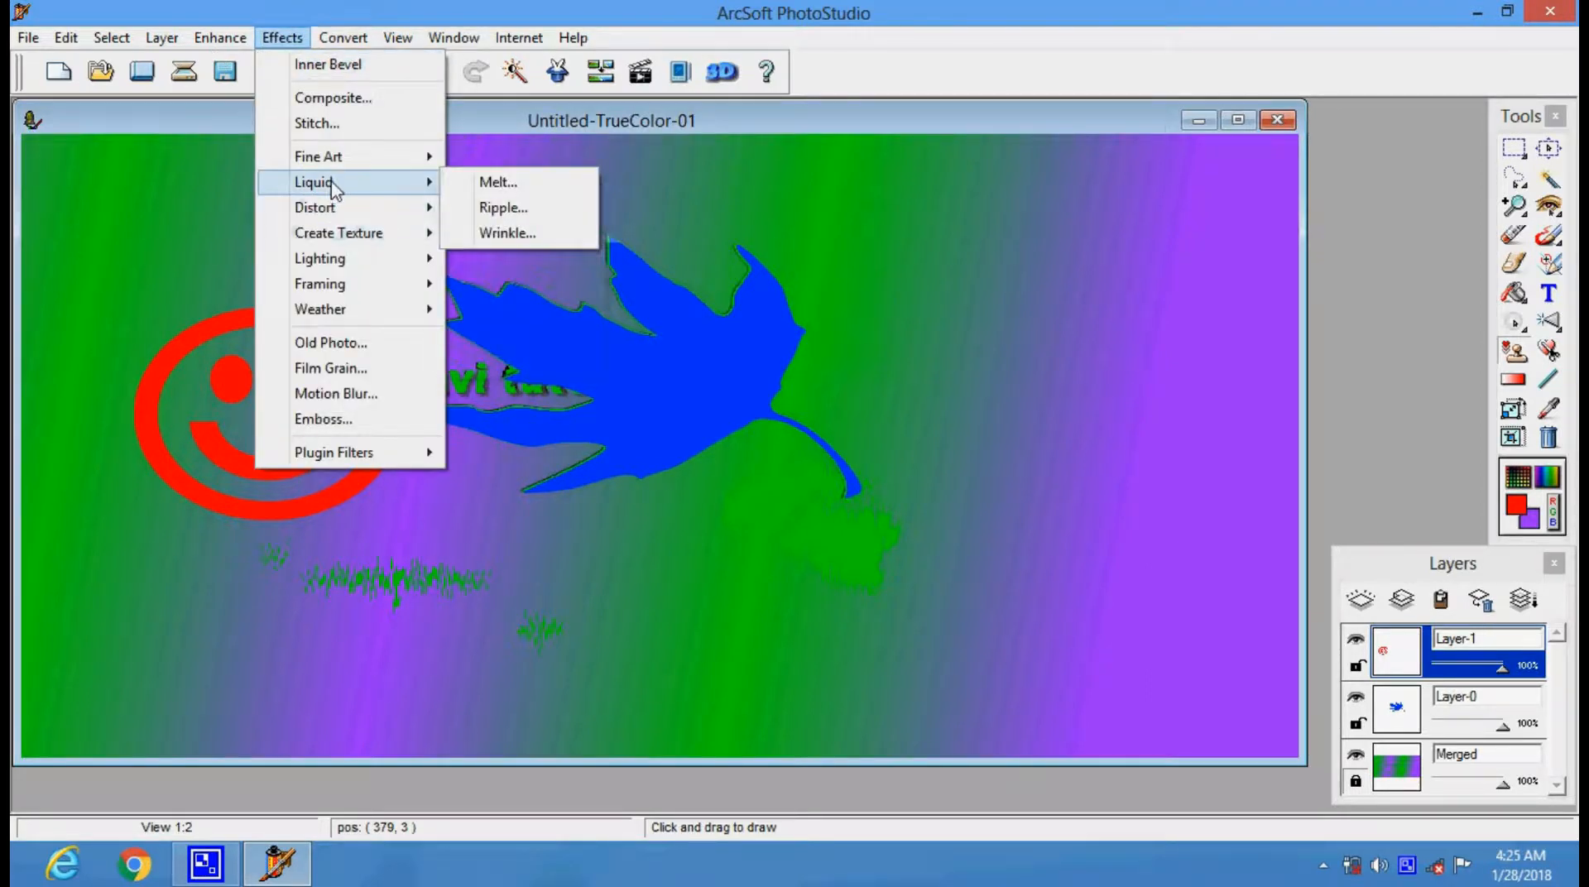
left_click(496, 208)
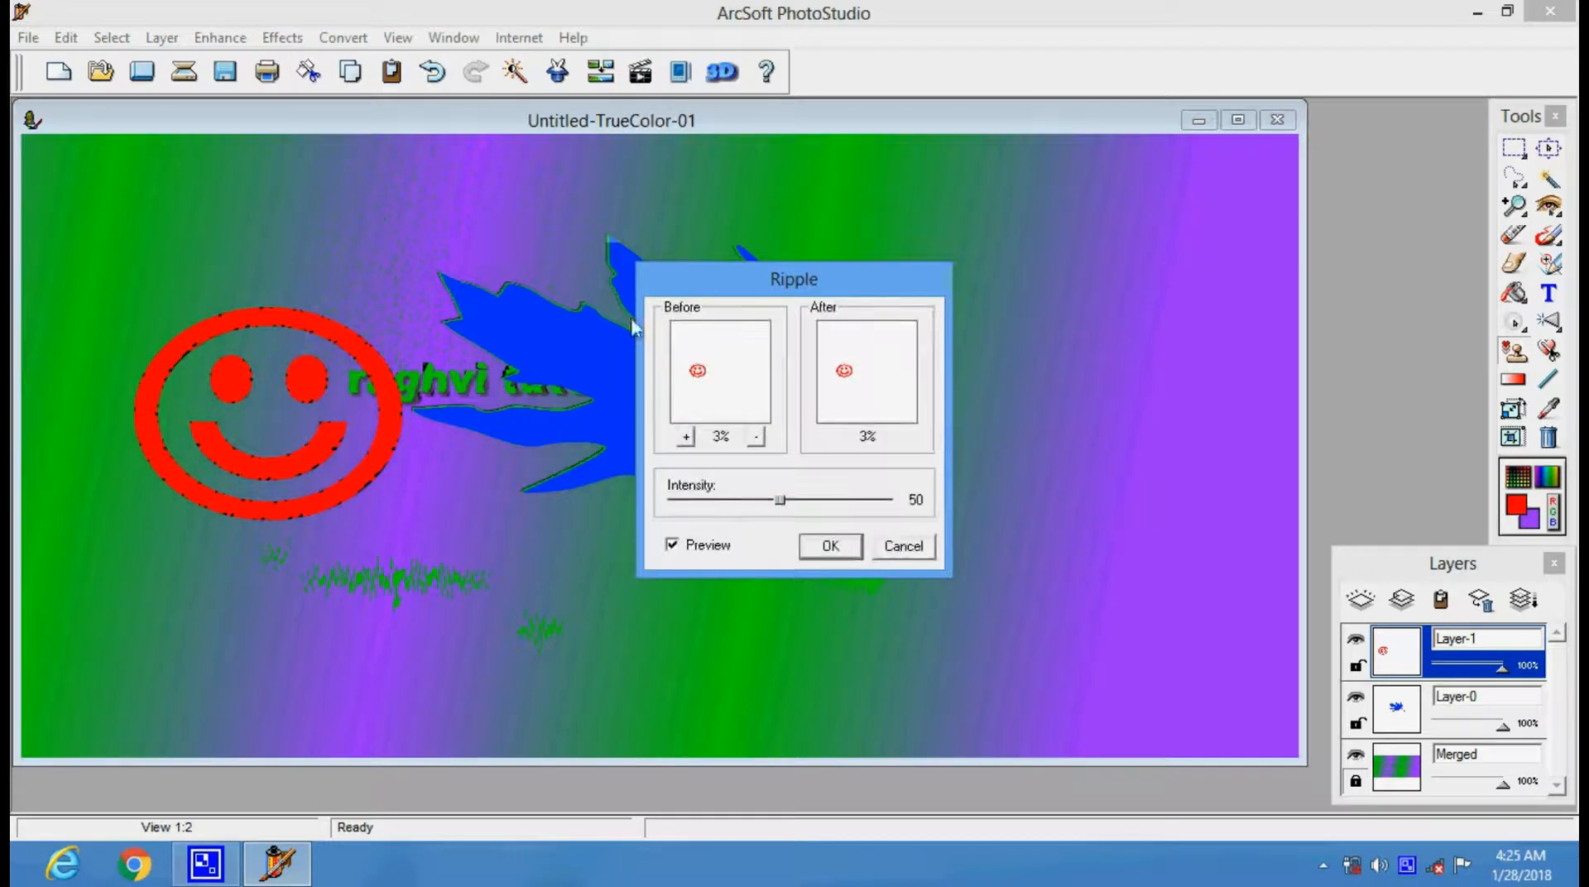
mouse_move(849, 501)
left_mouse_down()
mouse_move(870, 503)
mouse_move(700, 500)
mouse_move(822, 499)
left_mouse_up()
left_click(900, 545)
Step: Apply the Moonlight lighting effect to the smiley layer
left_click(280, 40)
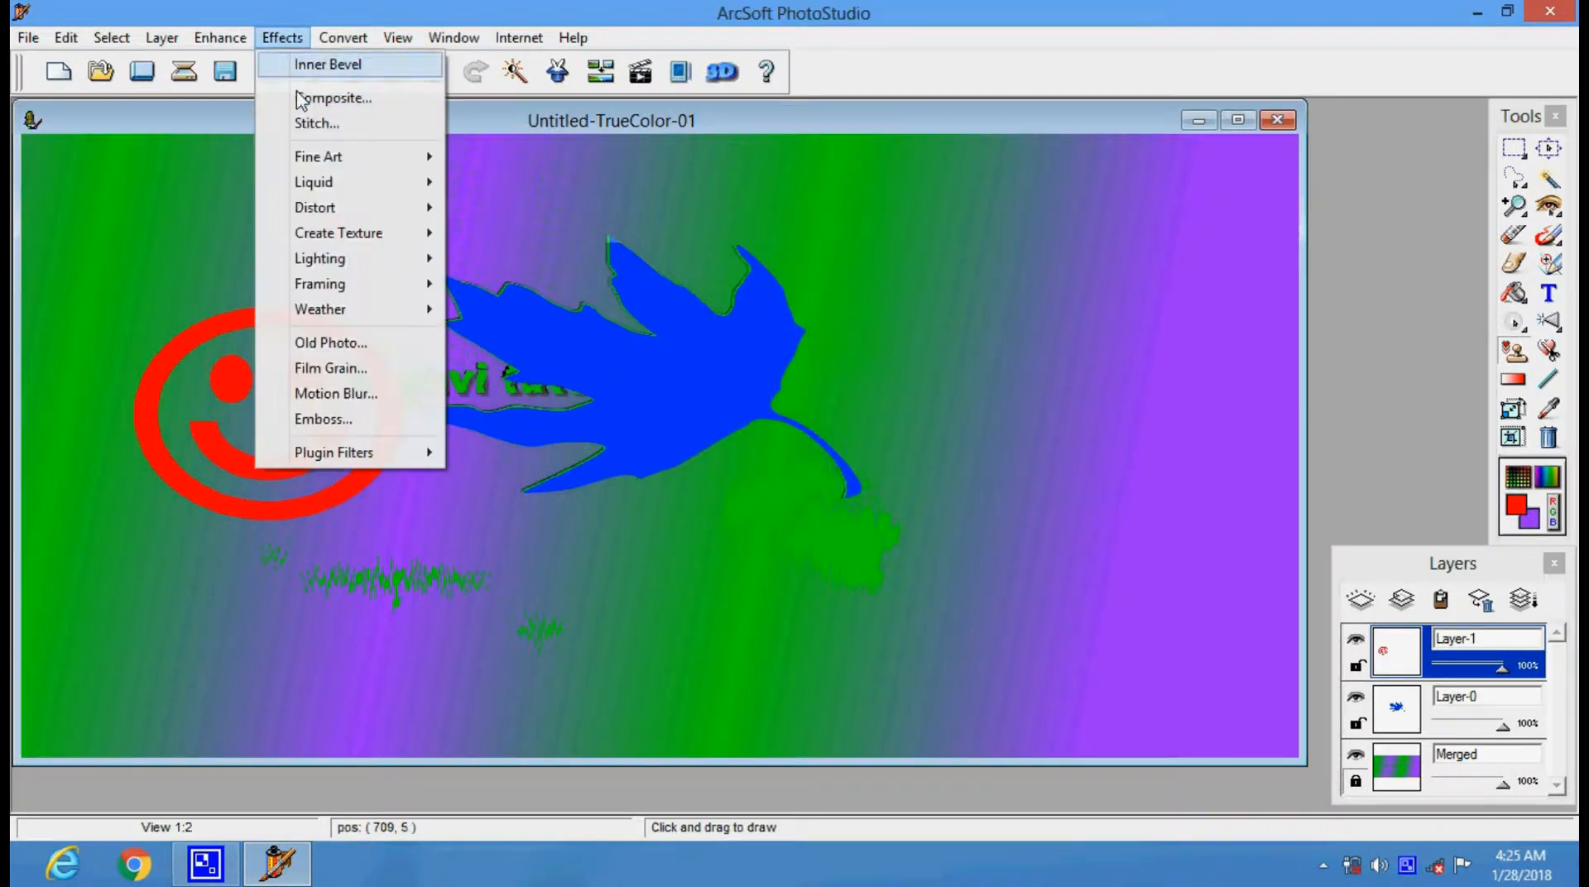
mouse_move(418, 260)
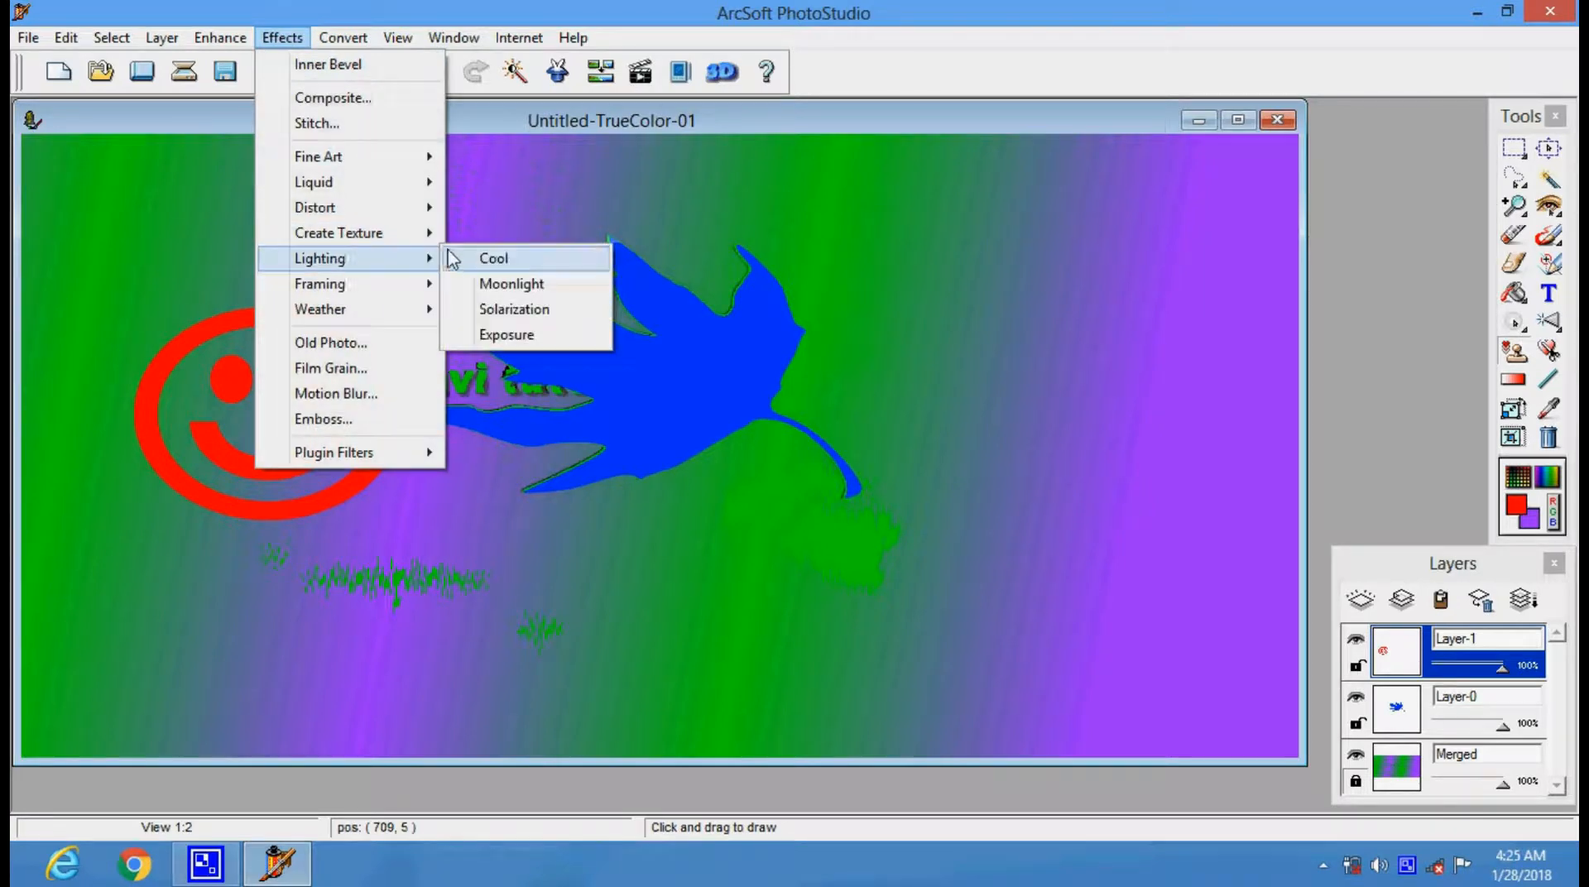
left_click(514, 283)
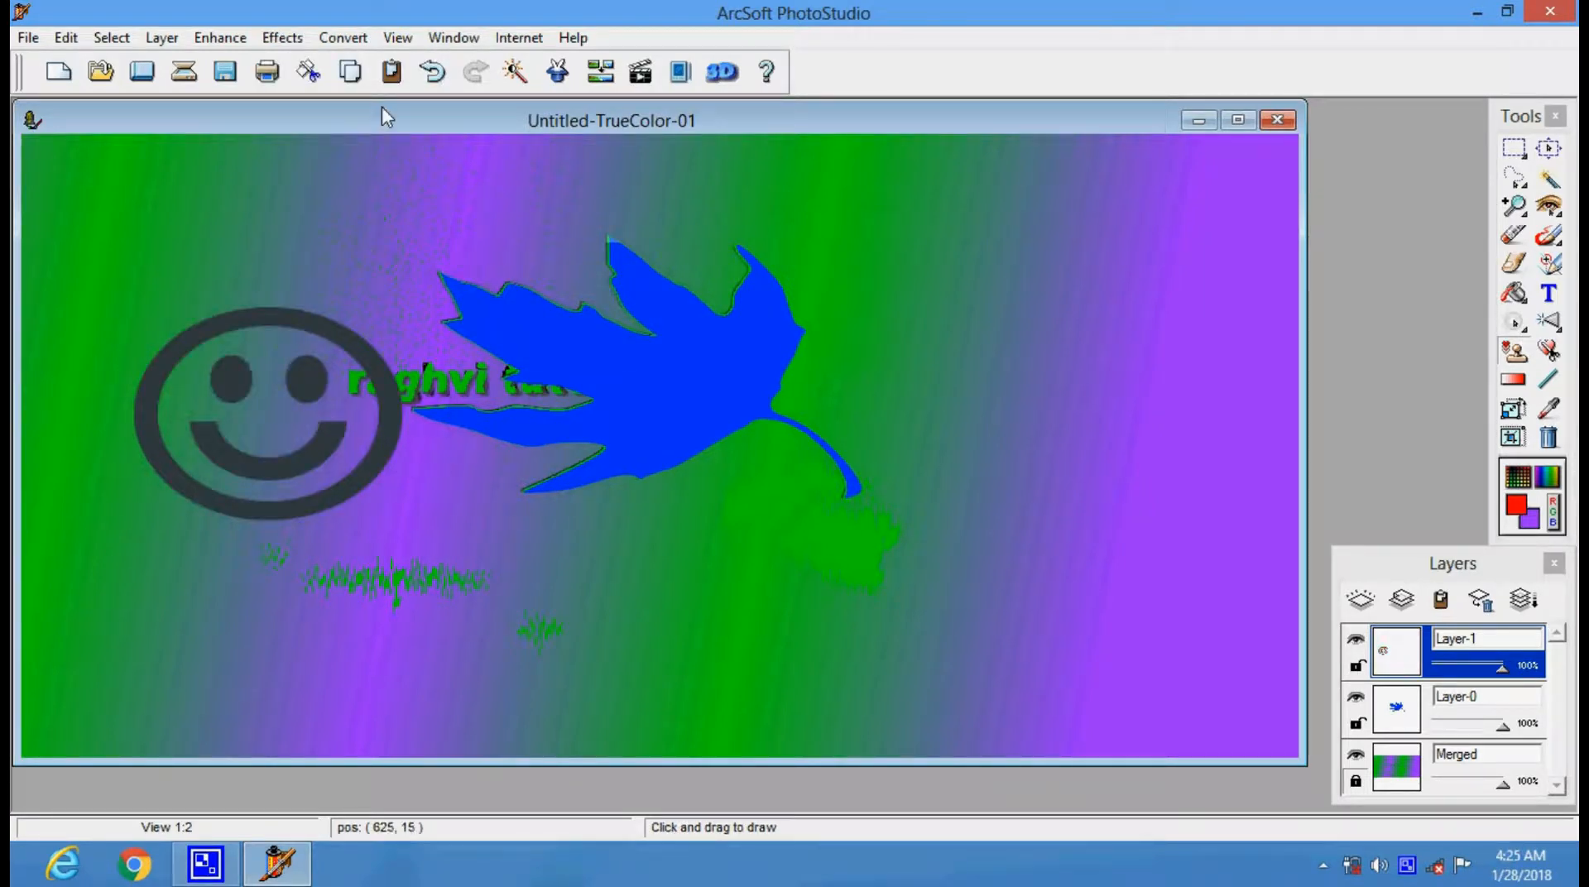
Step: Compare several Emboss directions on the smiley and apply the effect in Gray with Depth 2
left_click(296, 39)
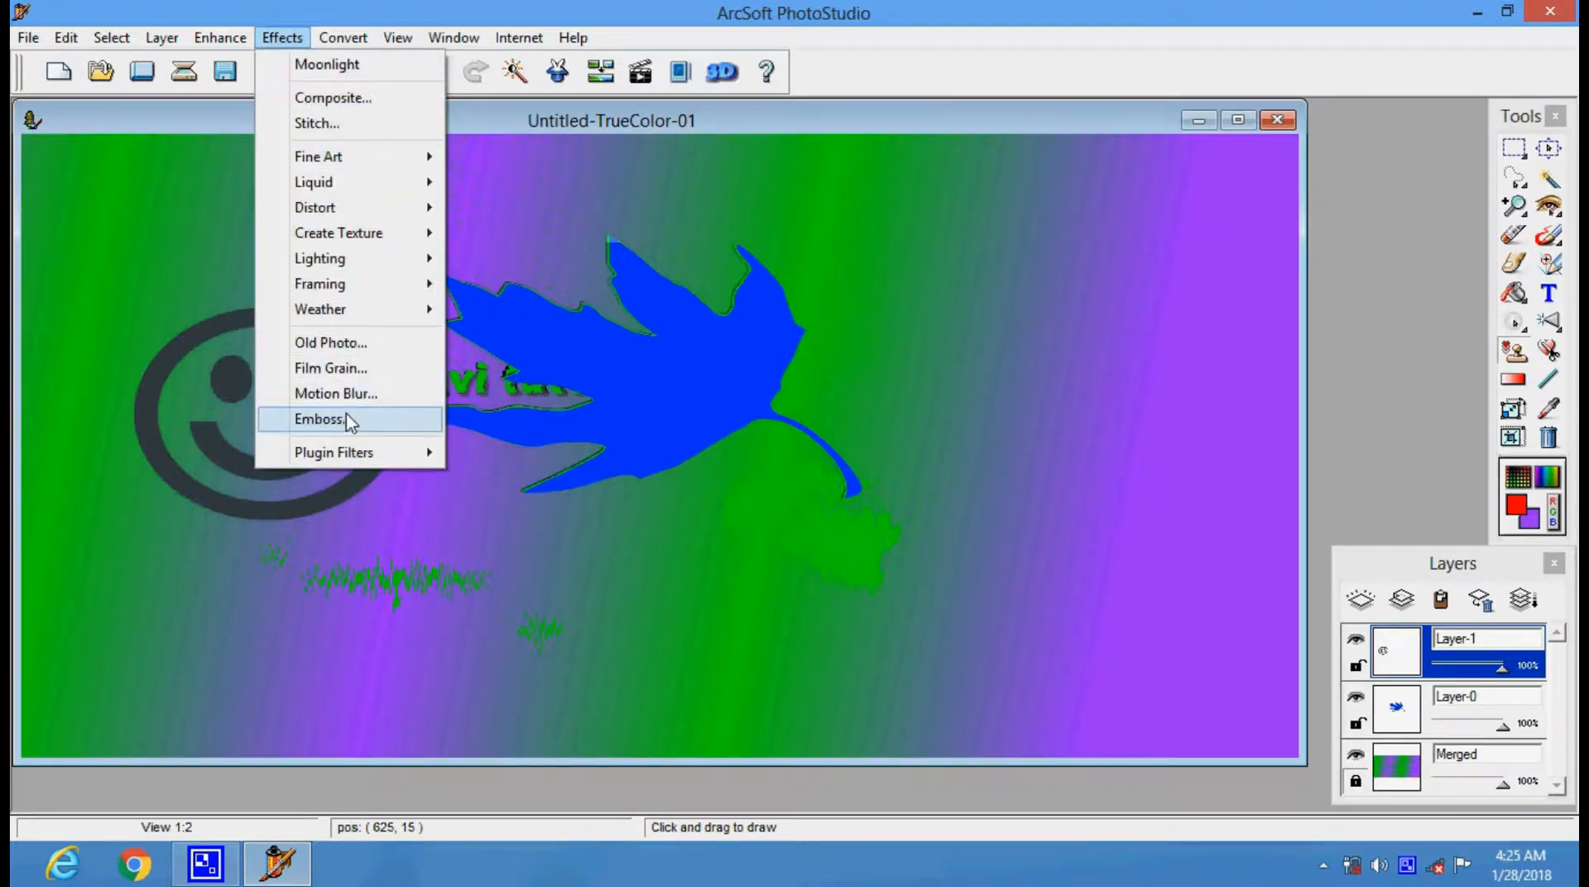
left_click(322, 419)
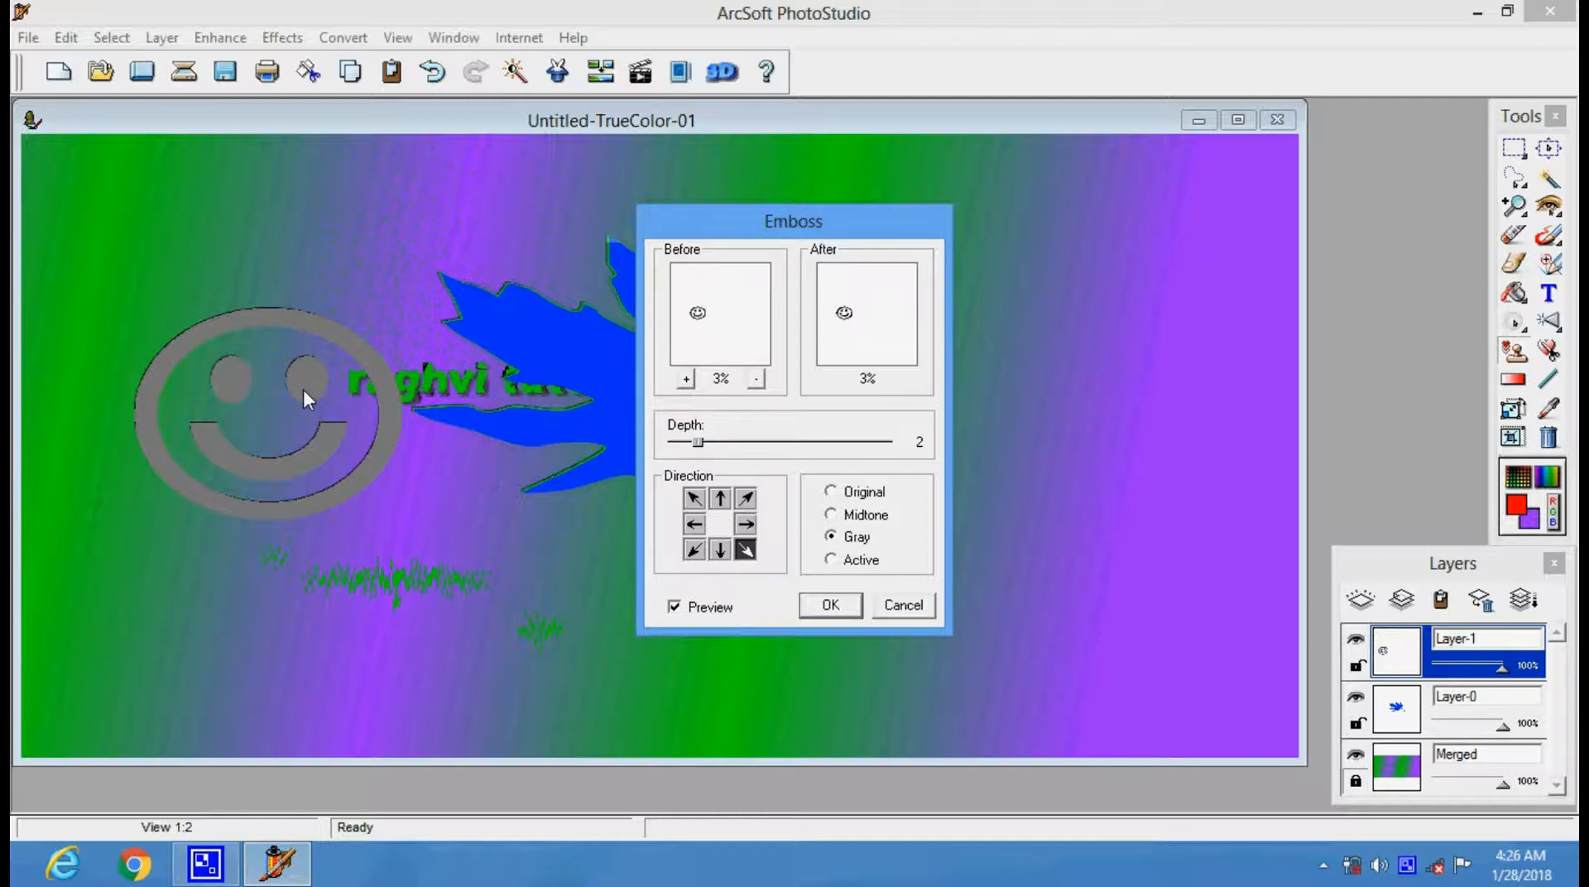
left_click(745, 523)
left_click(745, 498)
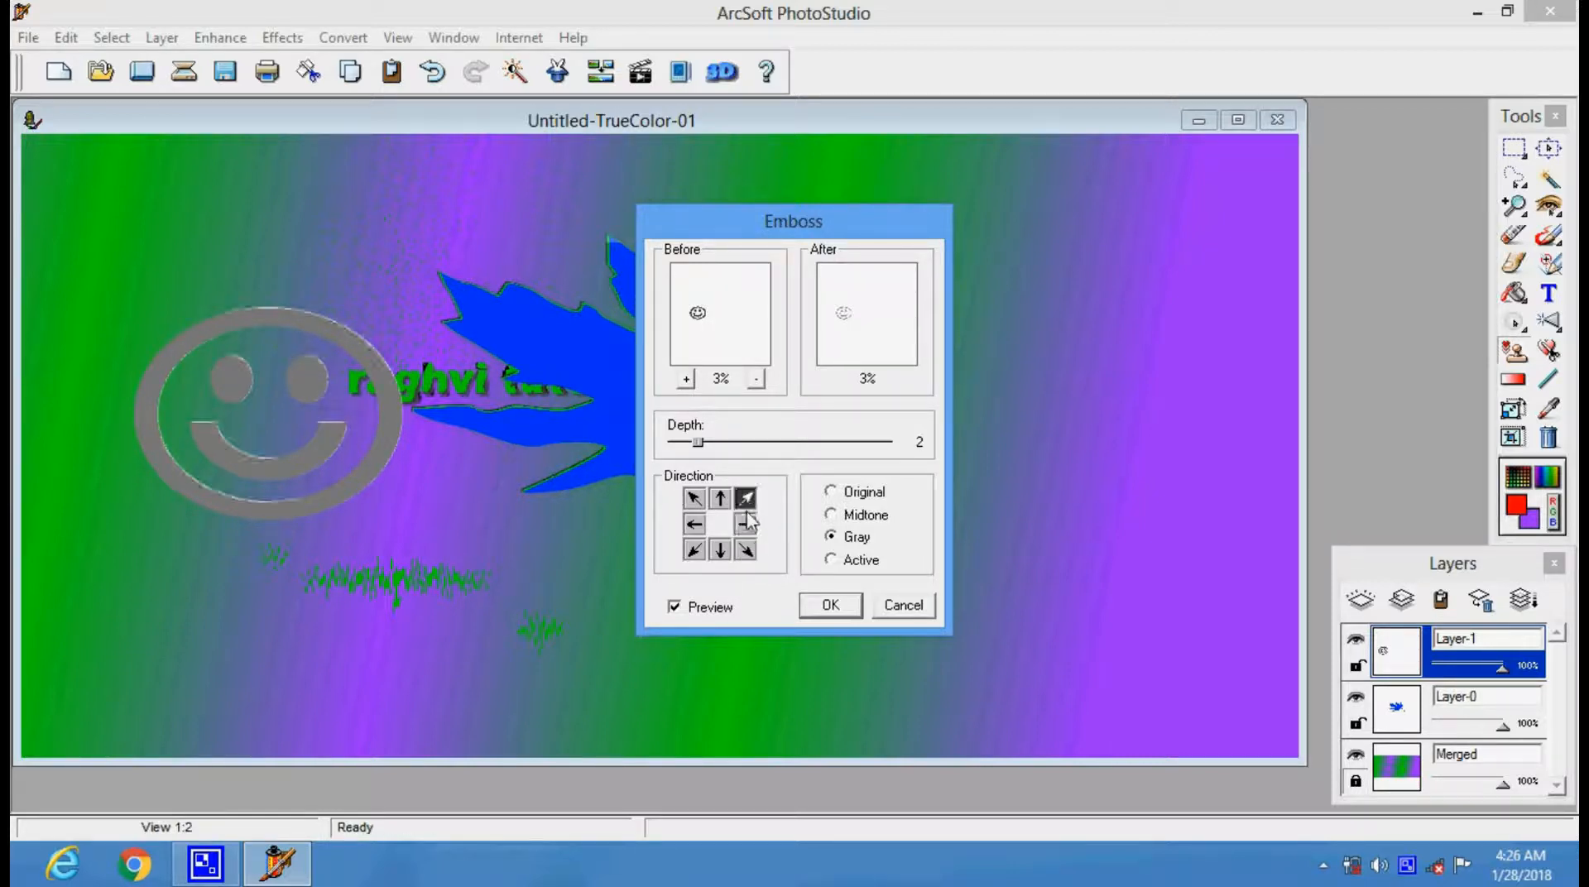
left_click(745, 552)
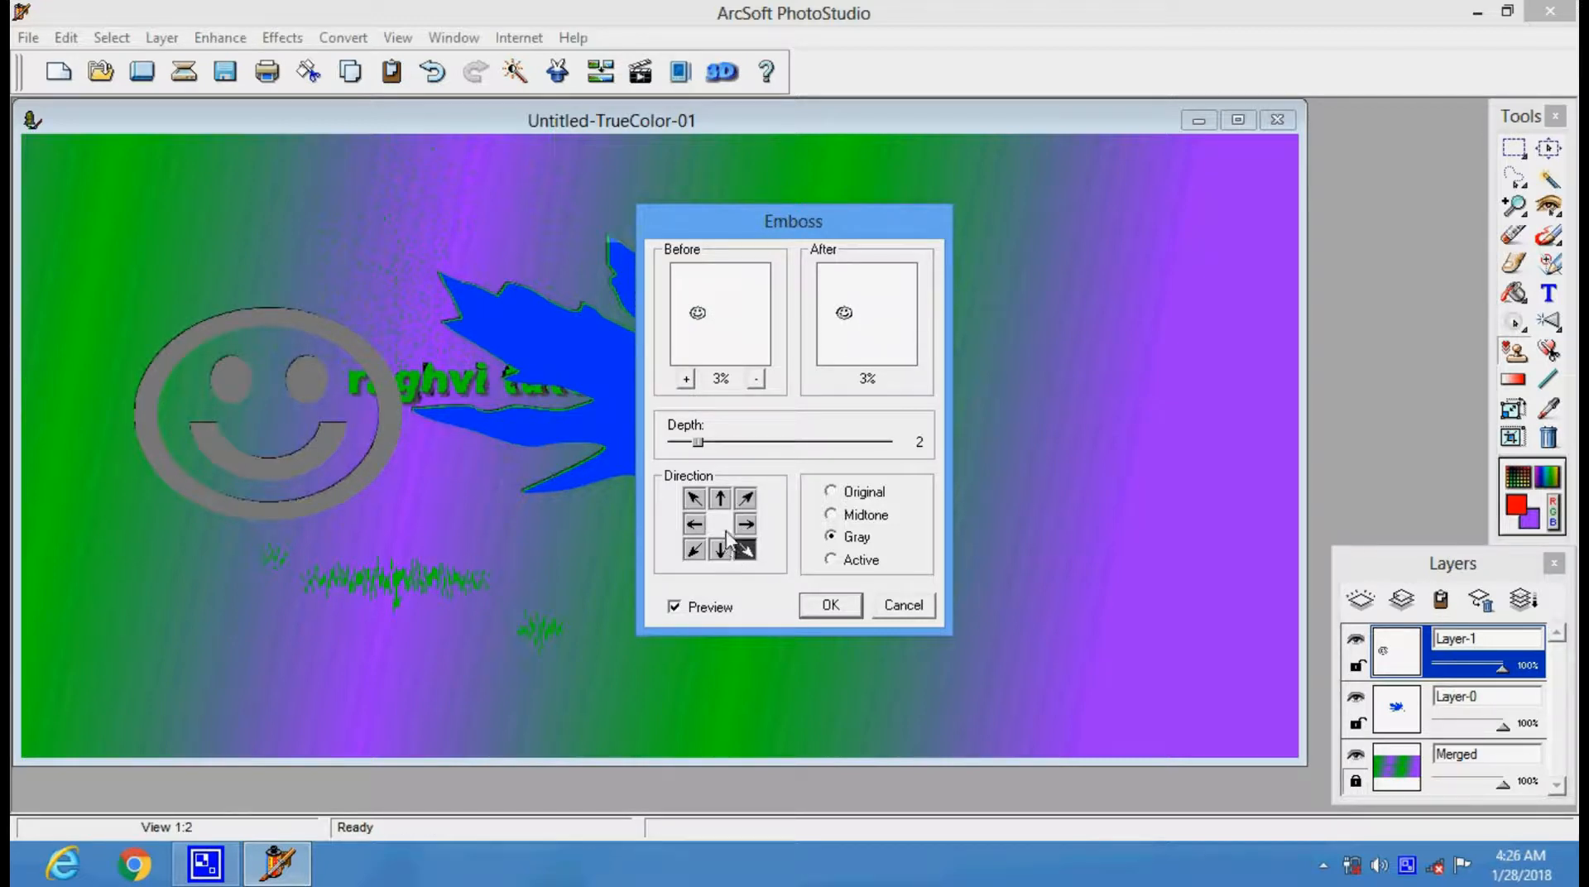
left_click(716, 550)
left_click(744, 553)
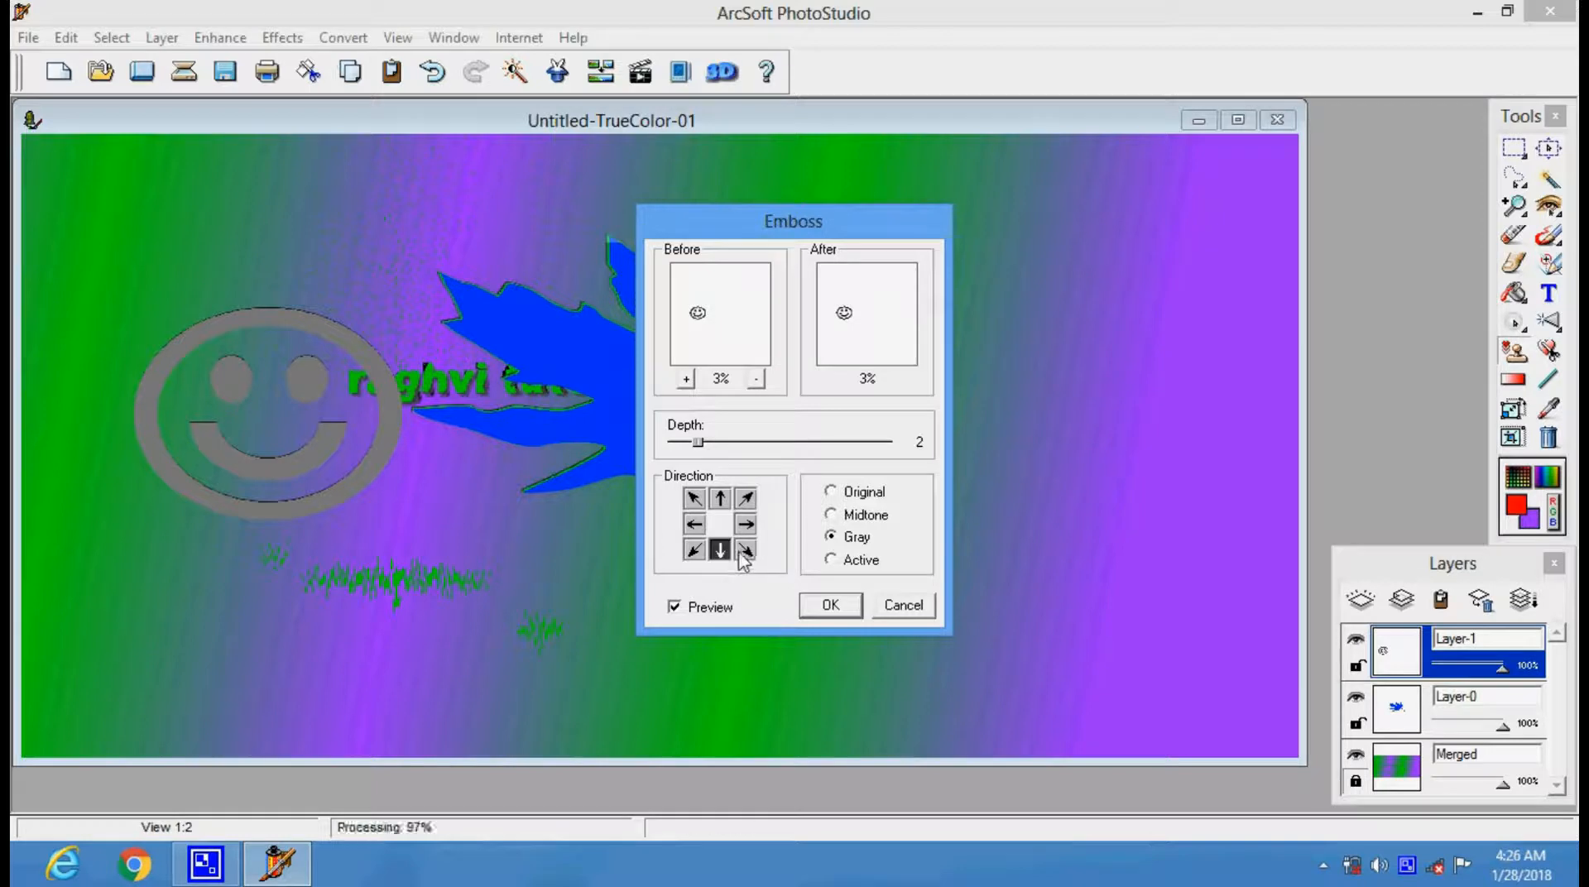
left_click(830, 605)
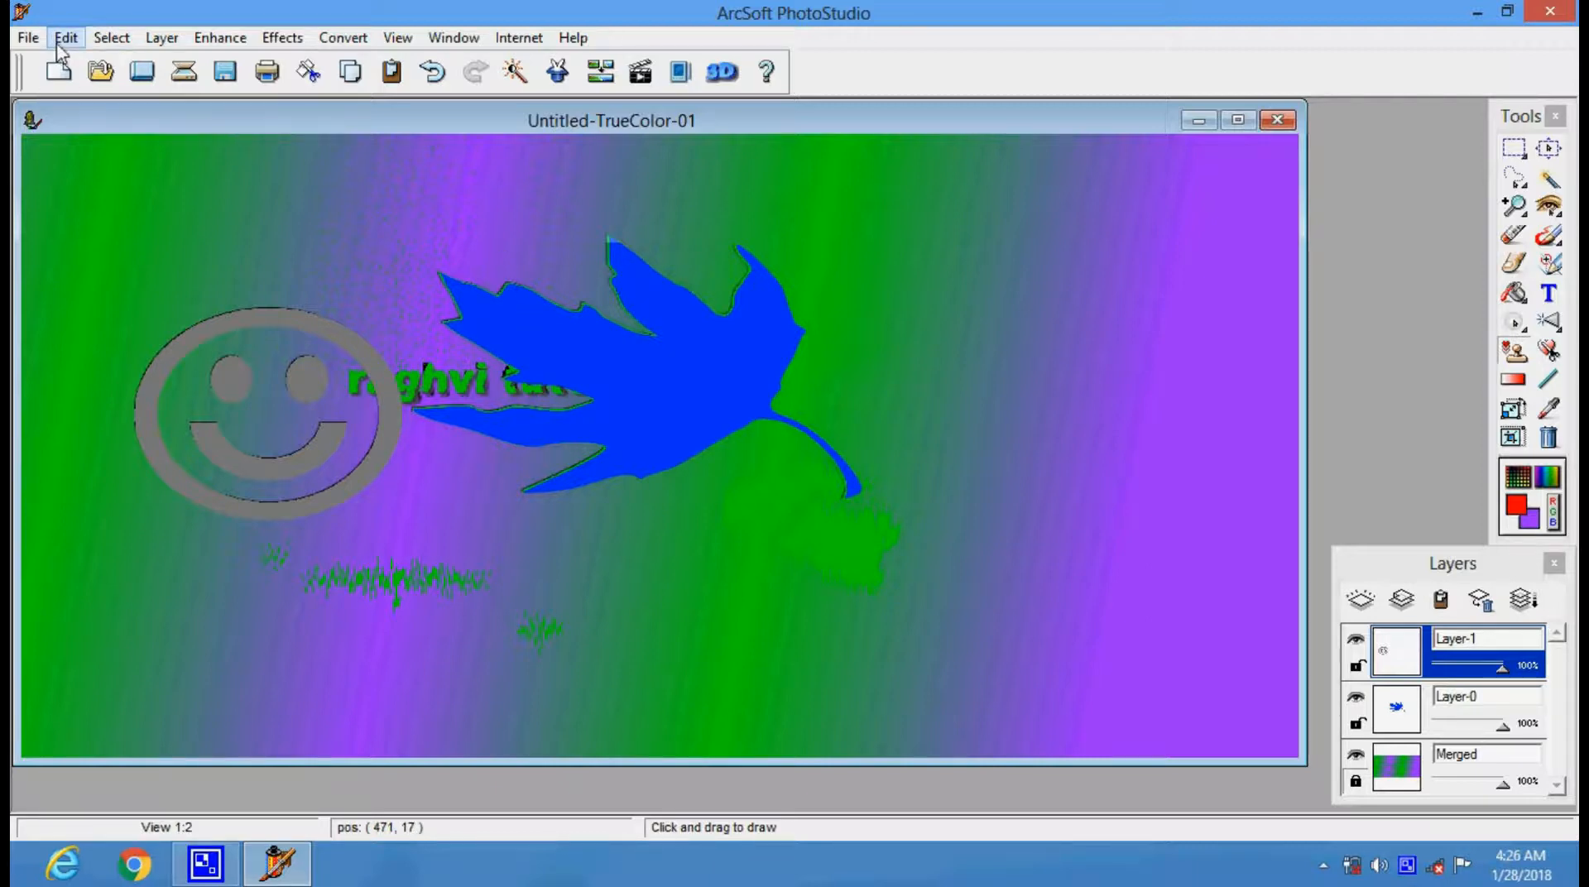
Step: Start saving the image to Local Disk (E:) as an interlaced, non-transparent Compuserve GIF
left_click(30, 38)
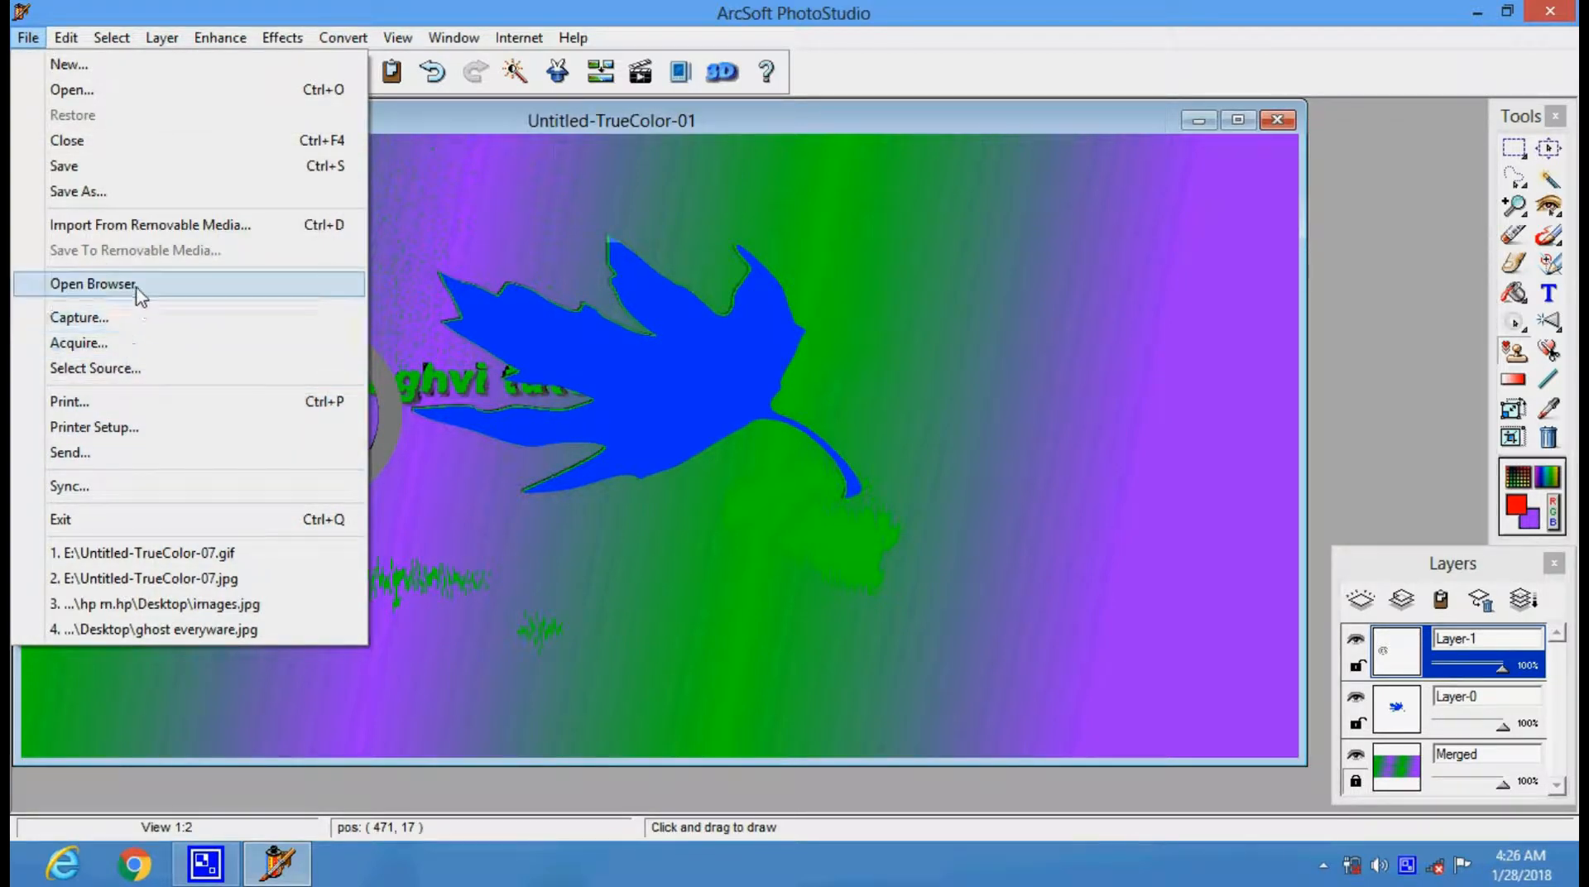
left_click(139, 192)
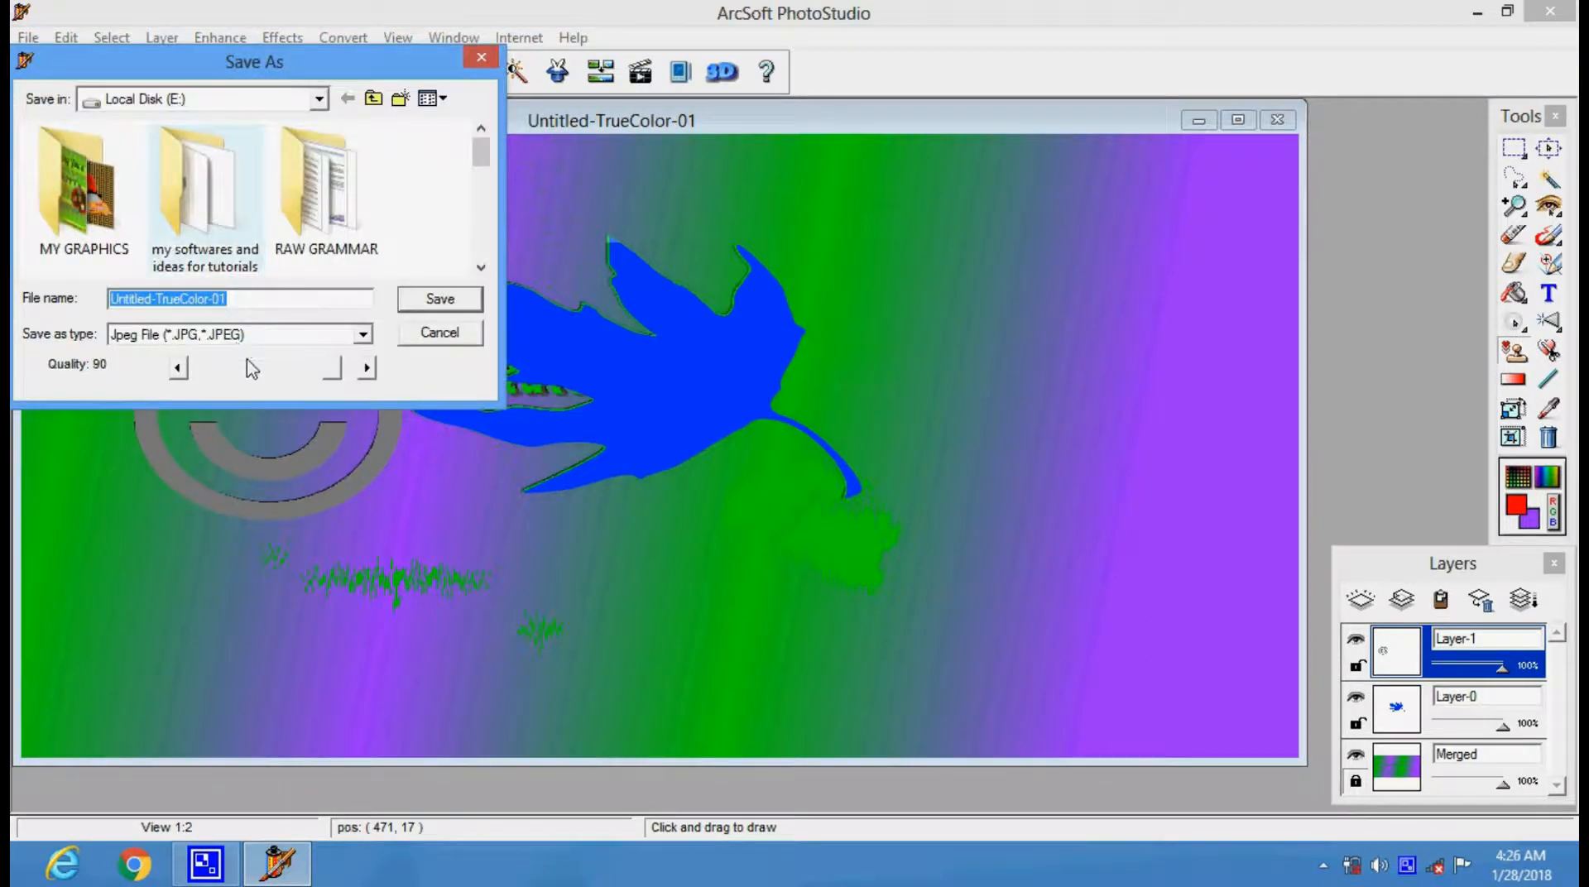
left_click(272, 335)
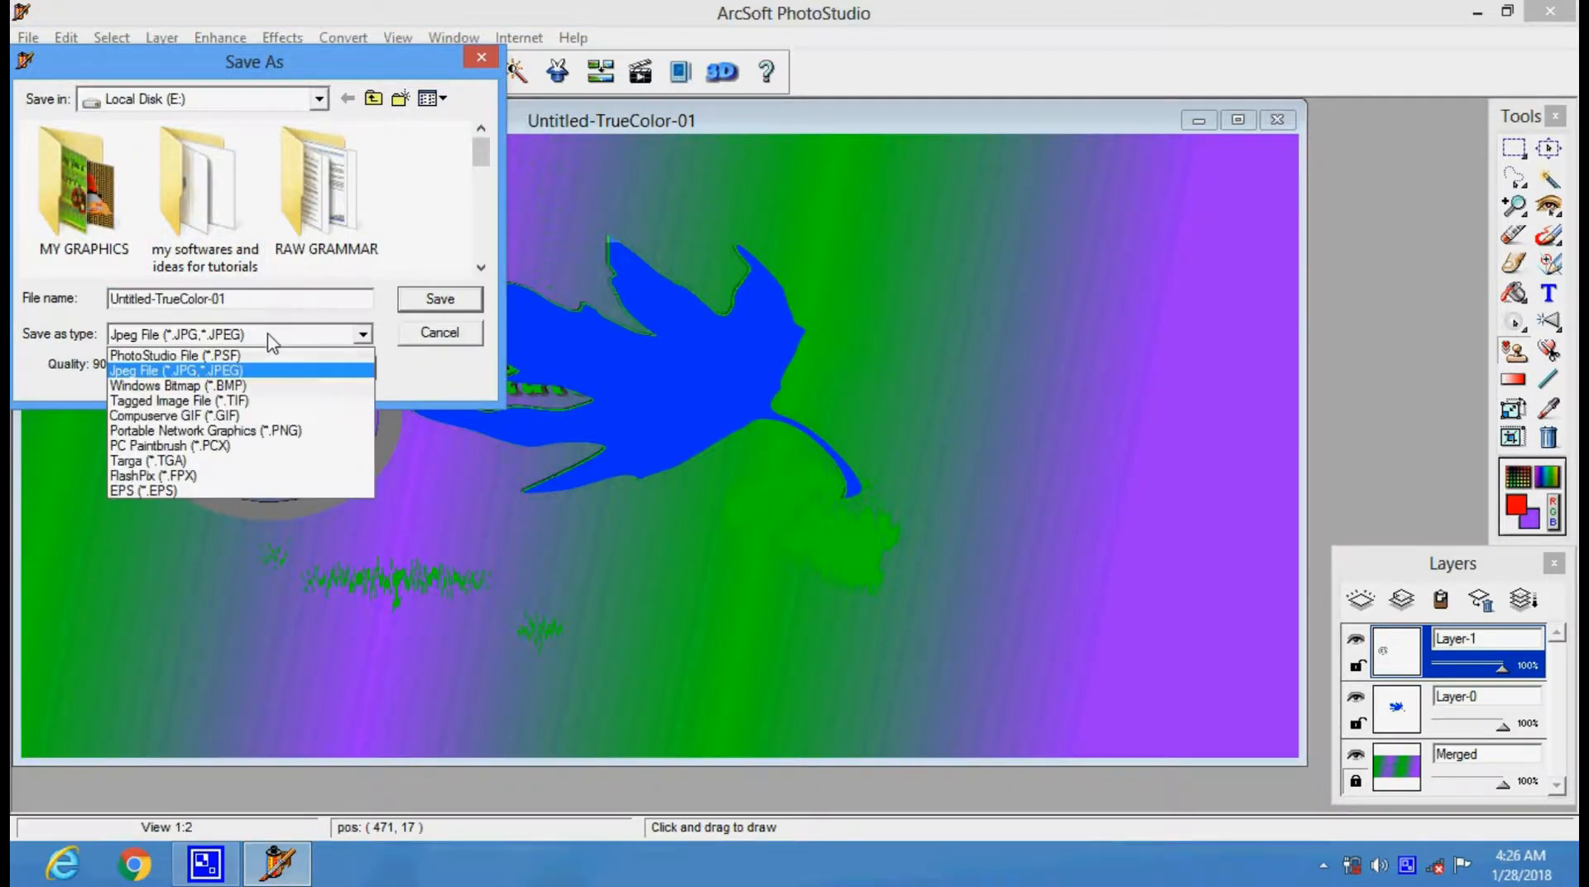
left_click(228, 415)
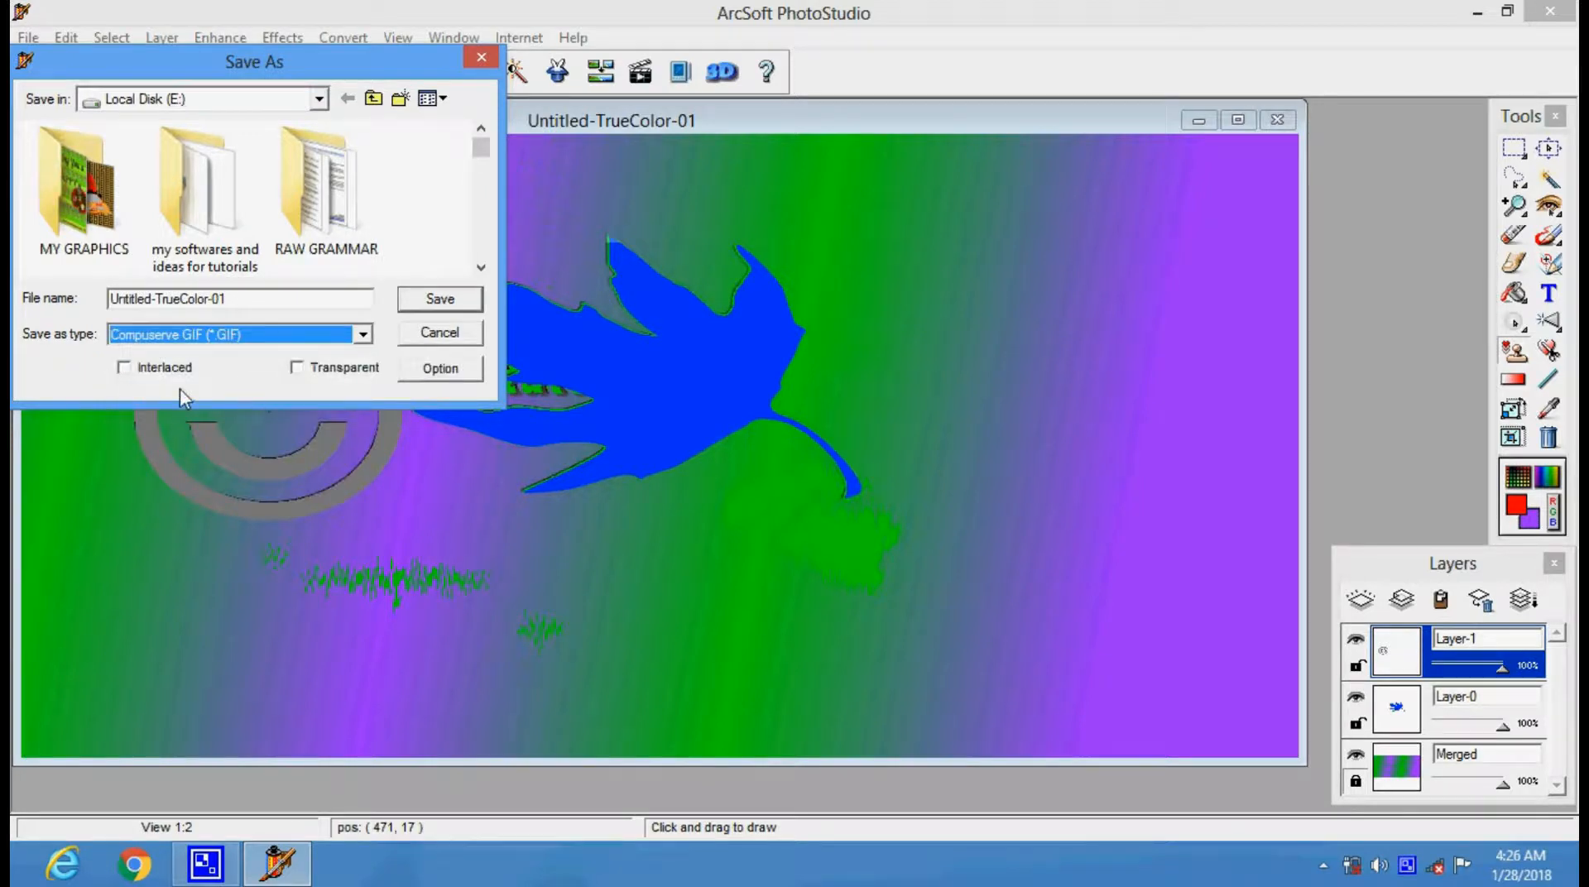
left_click(124, 368)
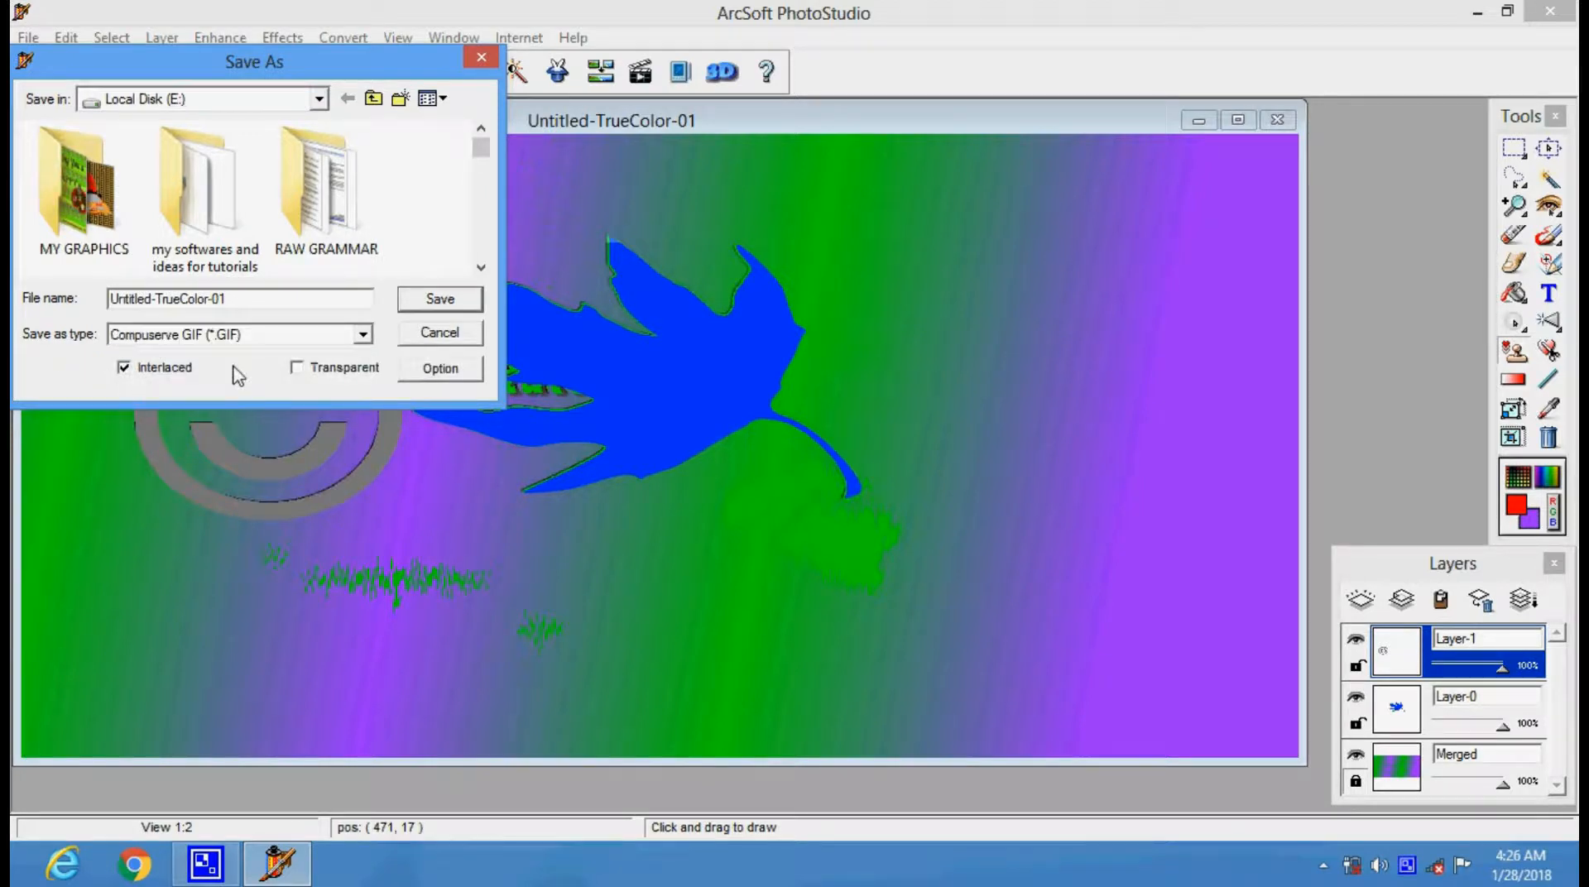
left_click(299, 370)
Step: Name the file newdesign and save it
left_click_drag(277, 300, 112, 300)
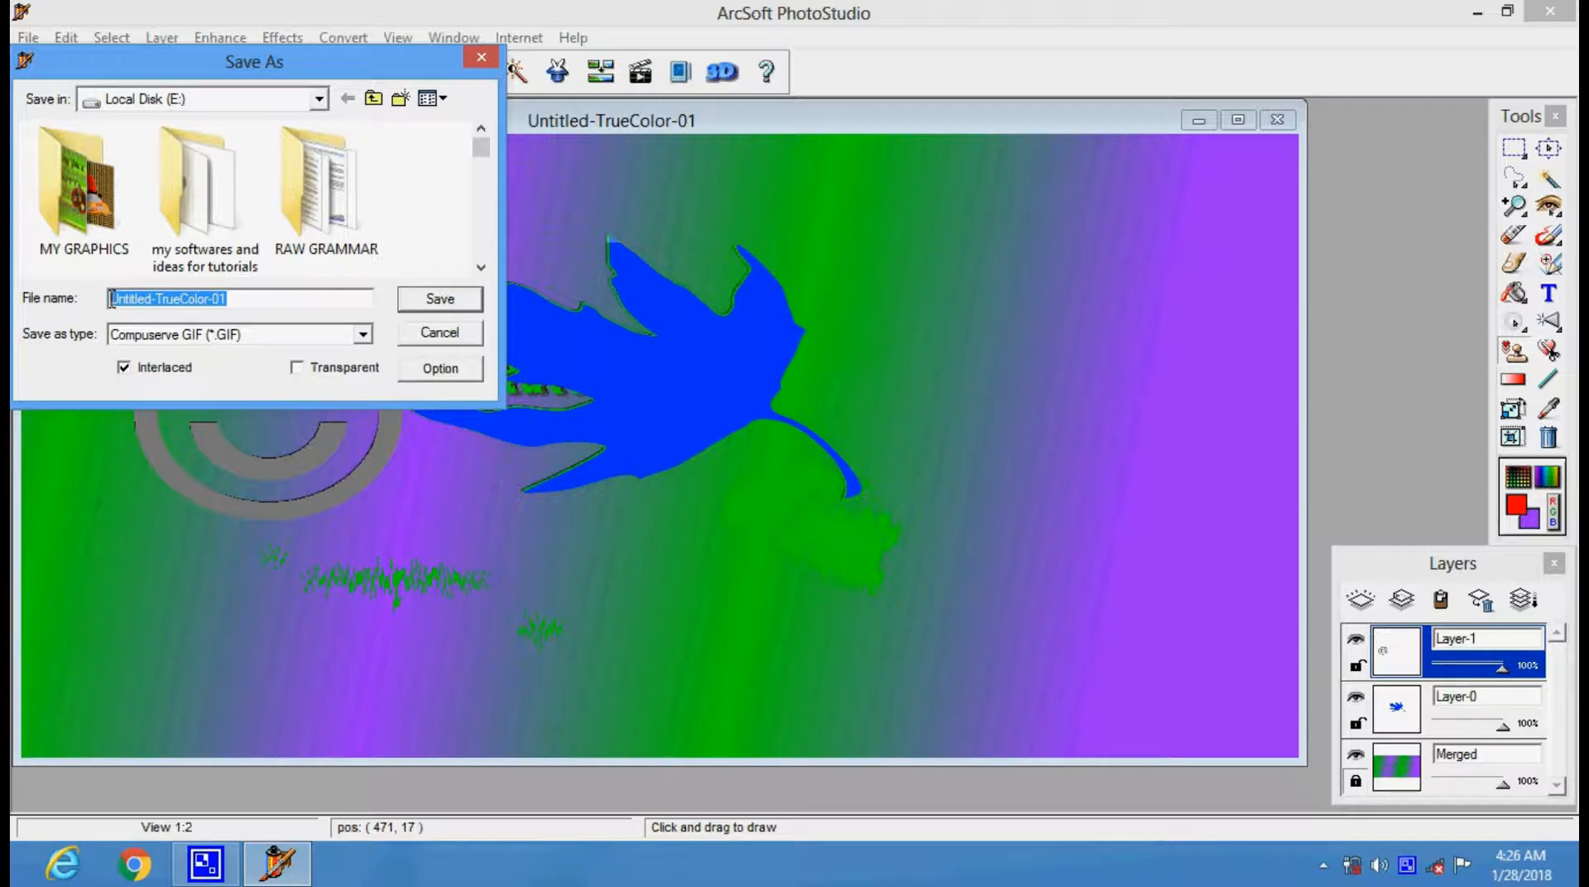
type("y")
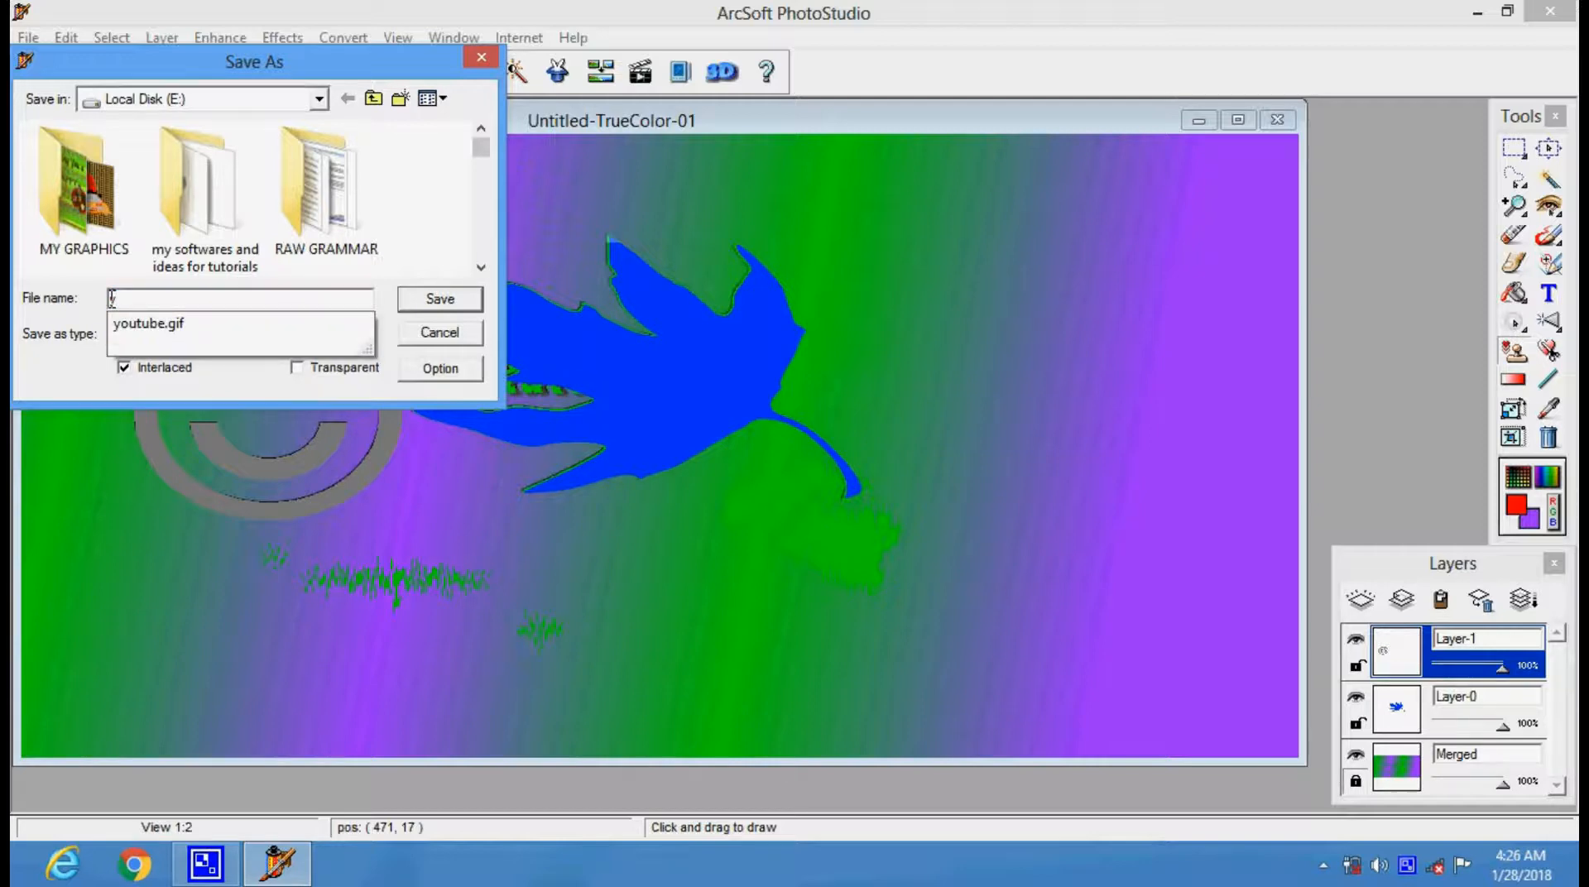
type("es")
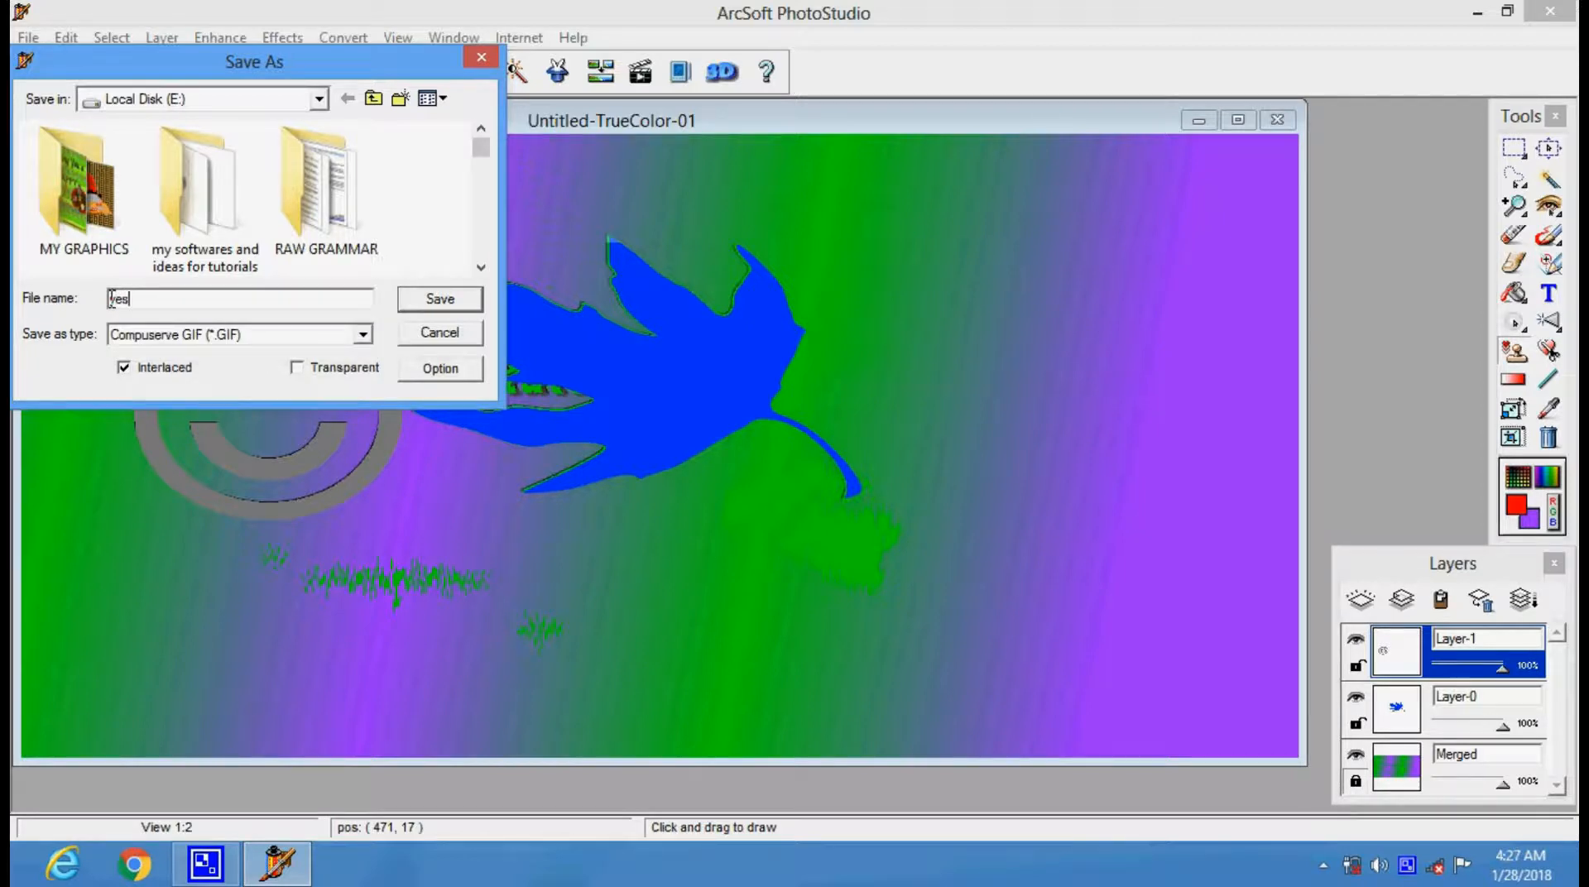
key("BackSpace")
key("BackSpace")
key("BackSpace")
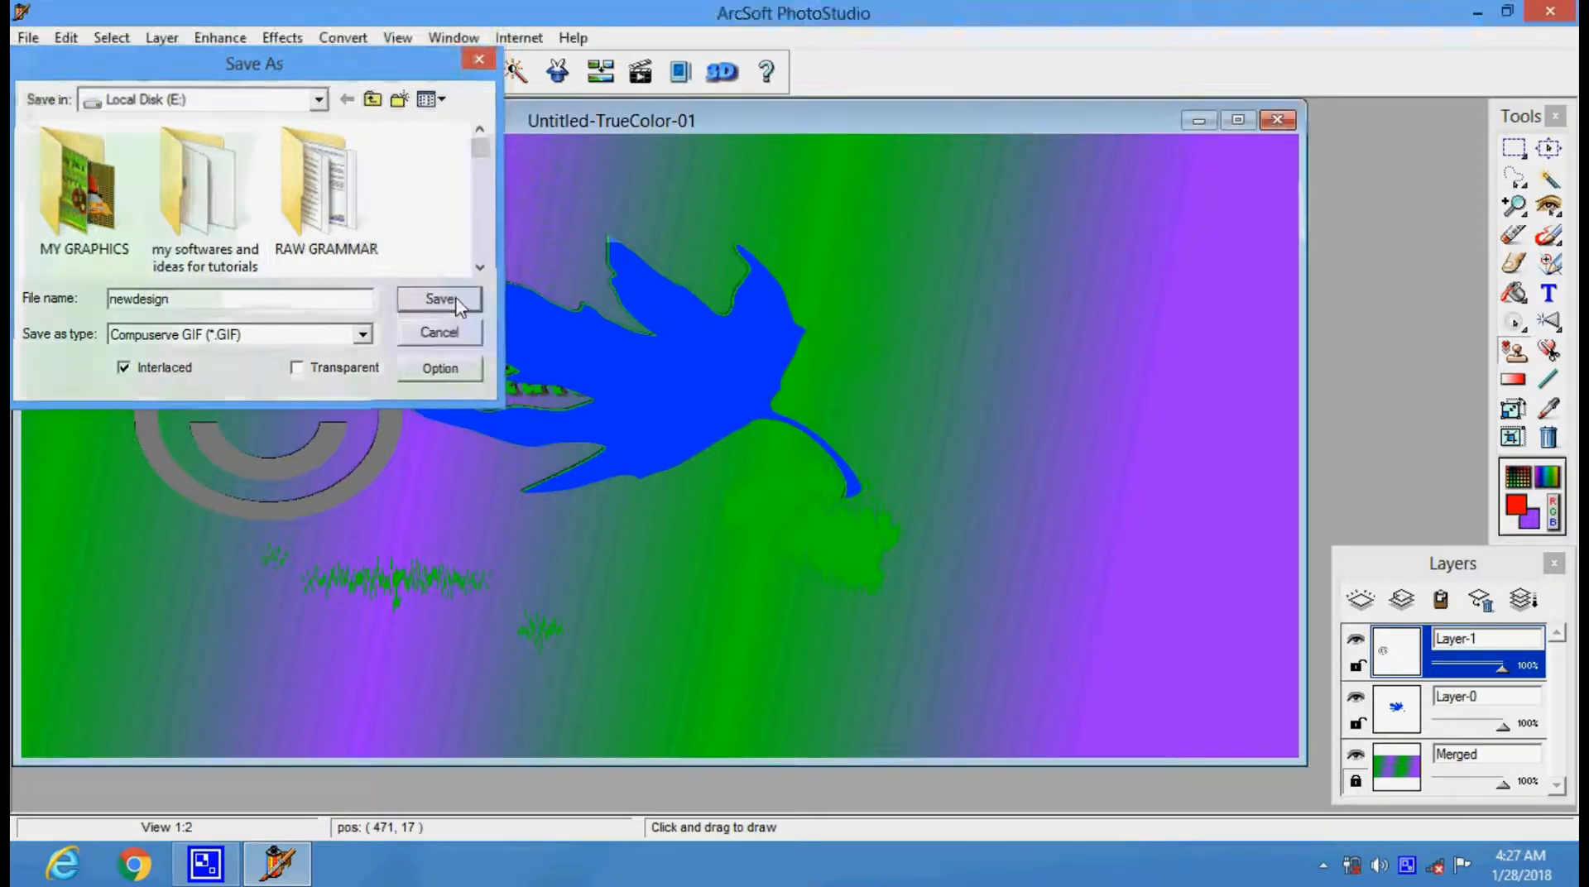
left_click(455, 300)
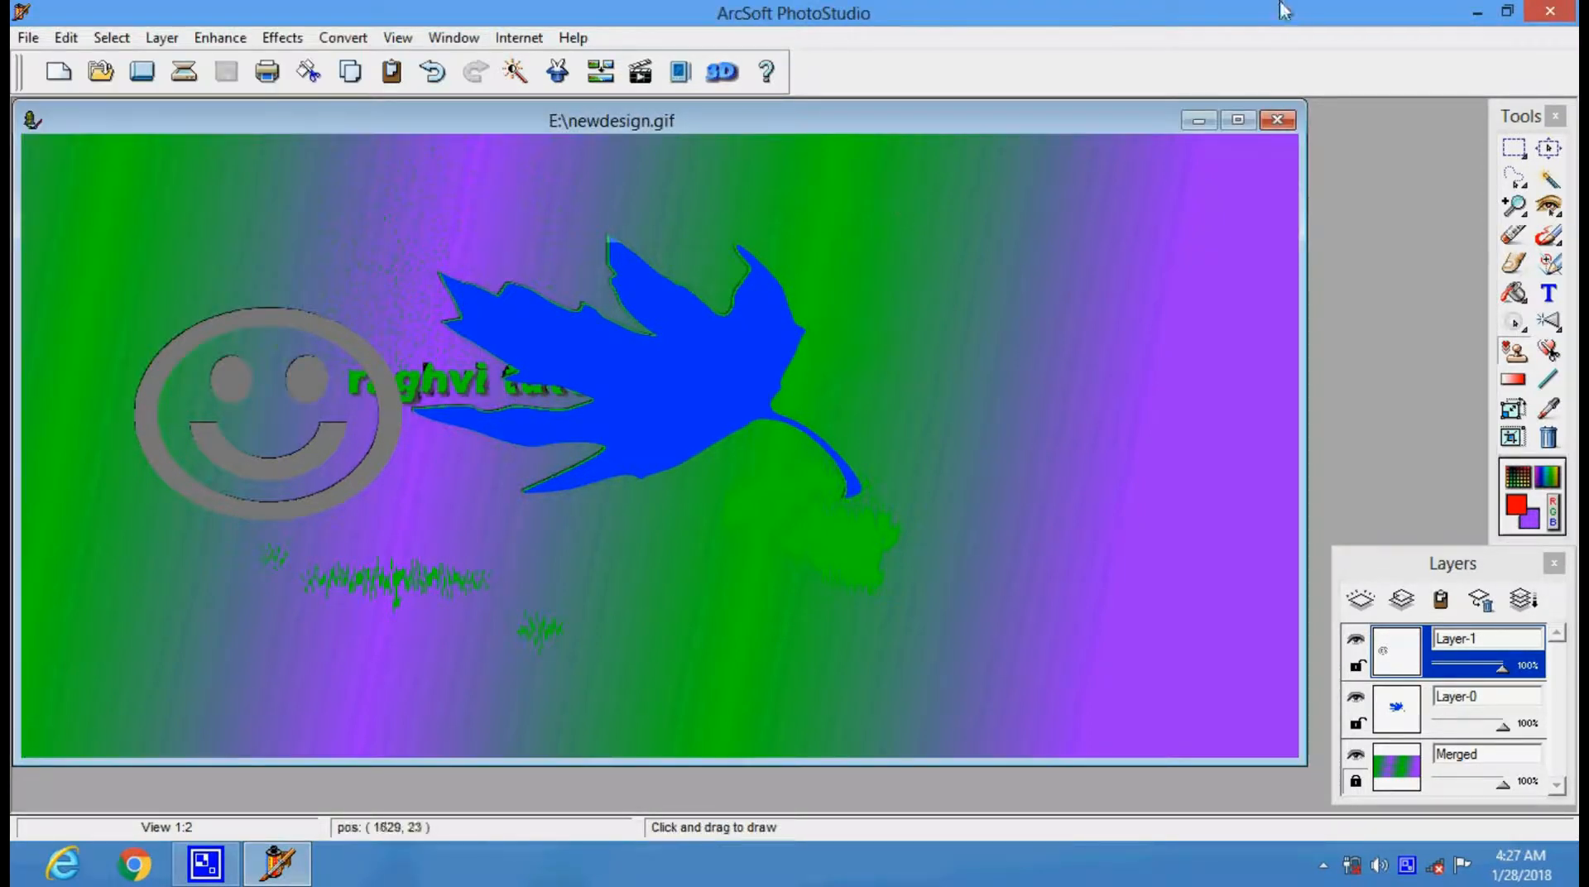
Step: Open the saved newdesign image from Local Disk (E:) in the default image viewer to check it
left_click(1478, 14)
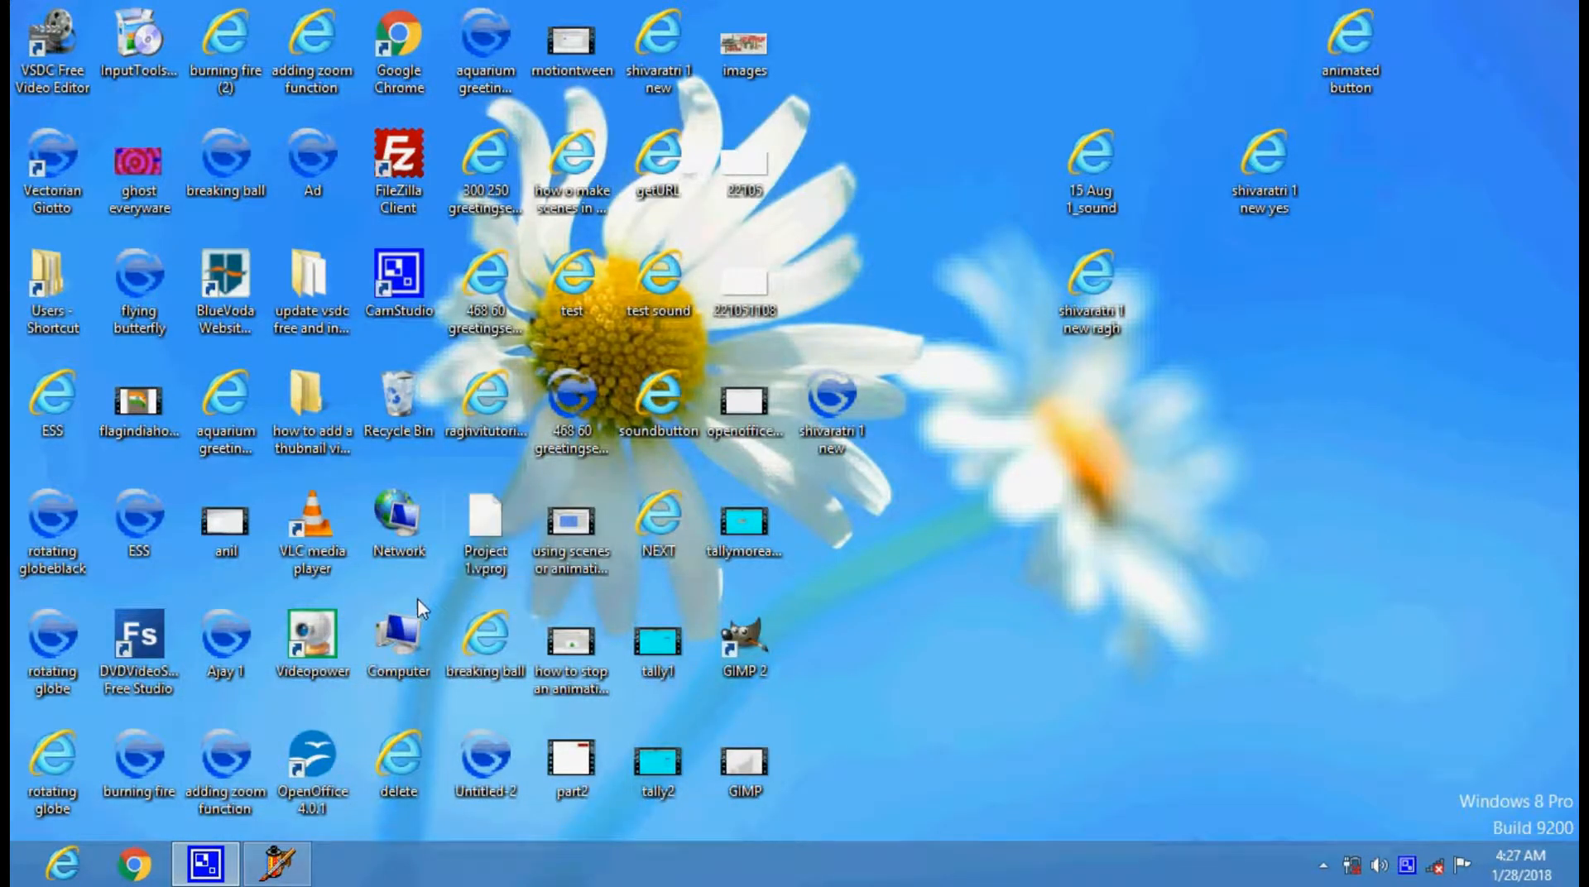
double_click(399, 641)
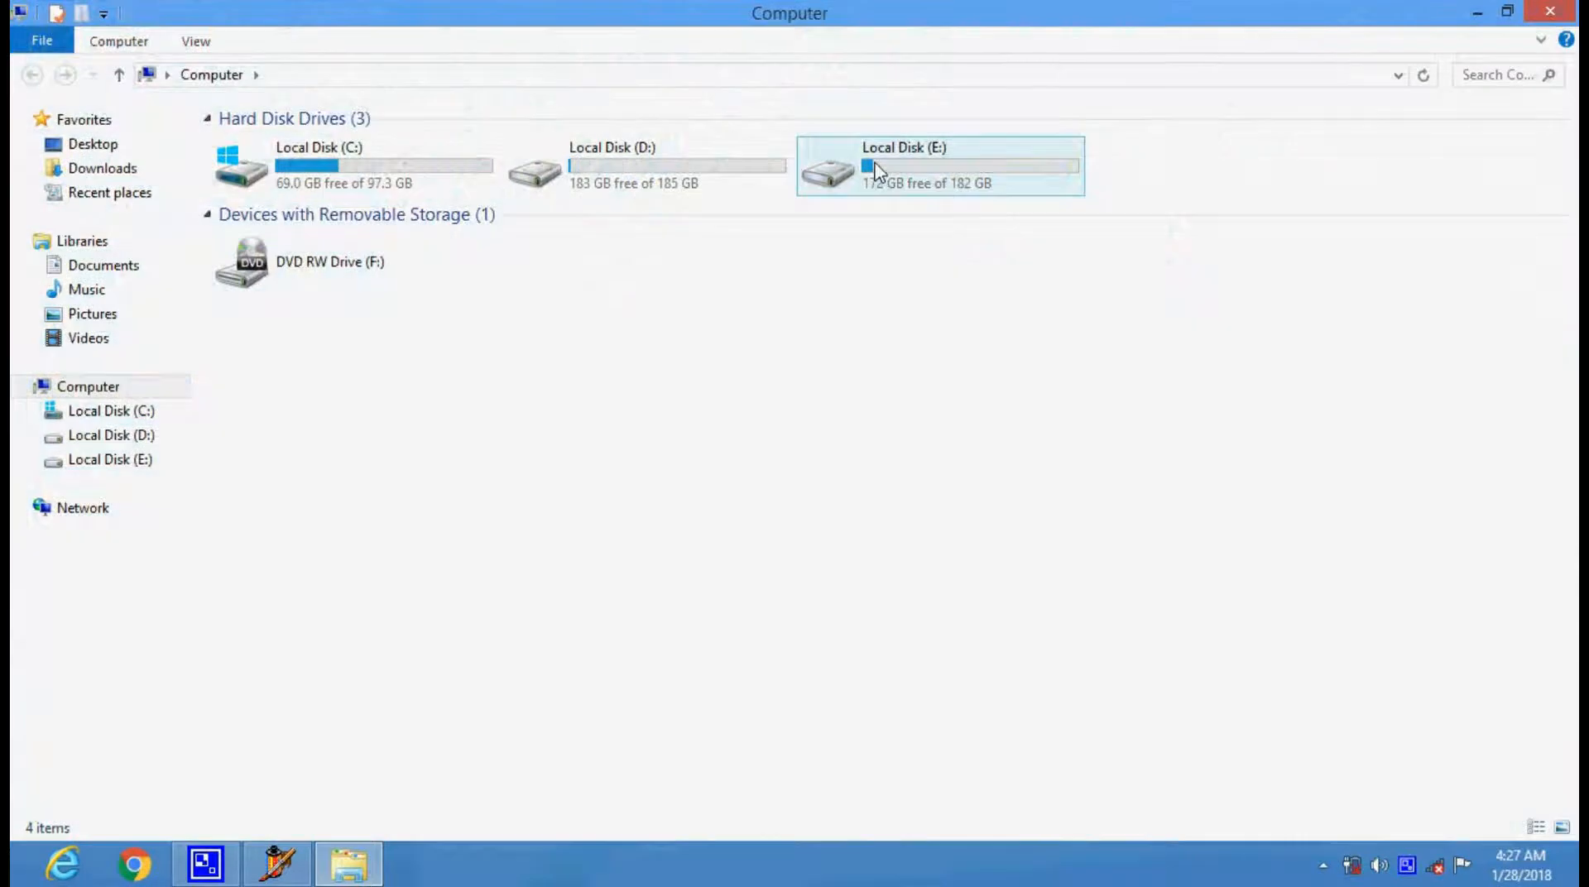
double_click(875, 175)
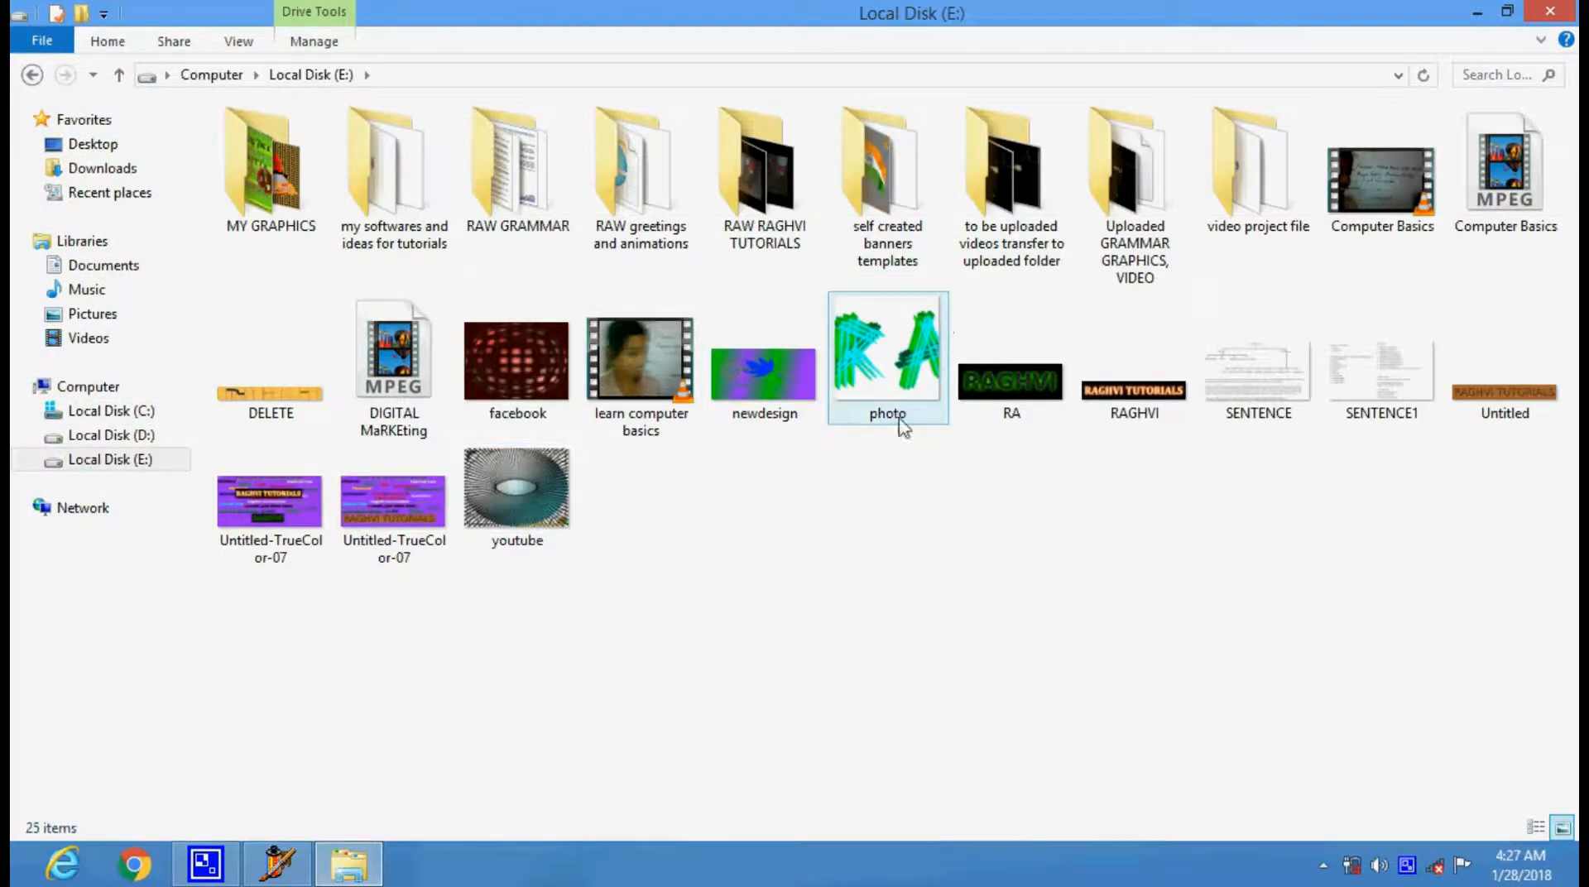
double_click(796, 385)
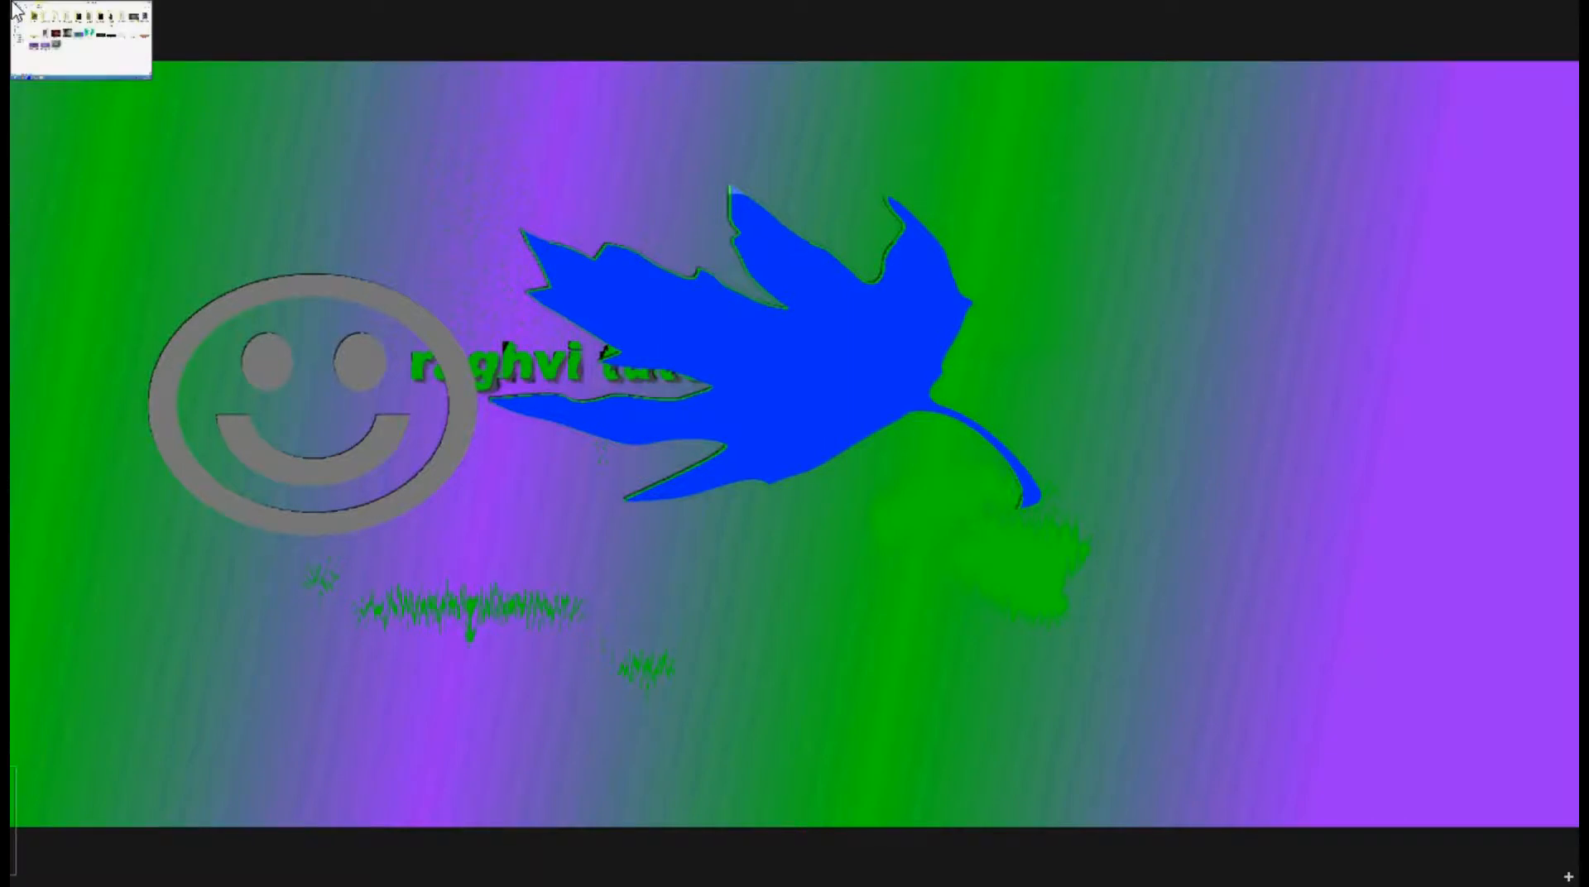
Step: Close the newdesign preview and the Local Disk (E:) folder, and switch back to ArcSoft PhotoStudio
left_click(12, 16)
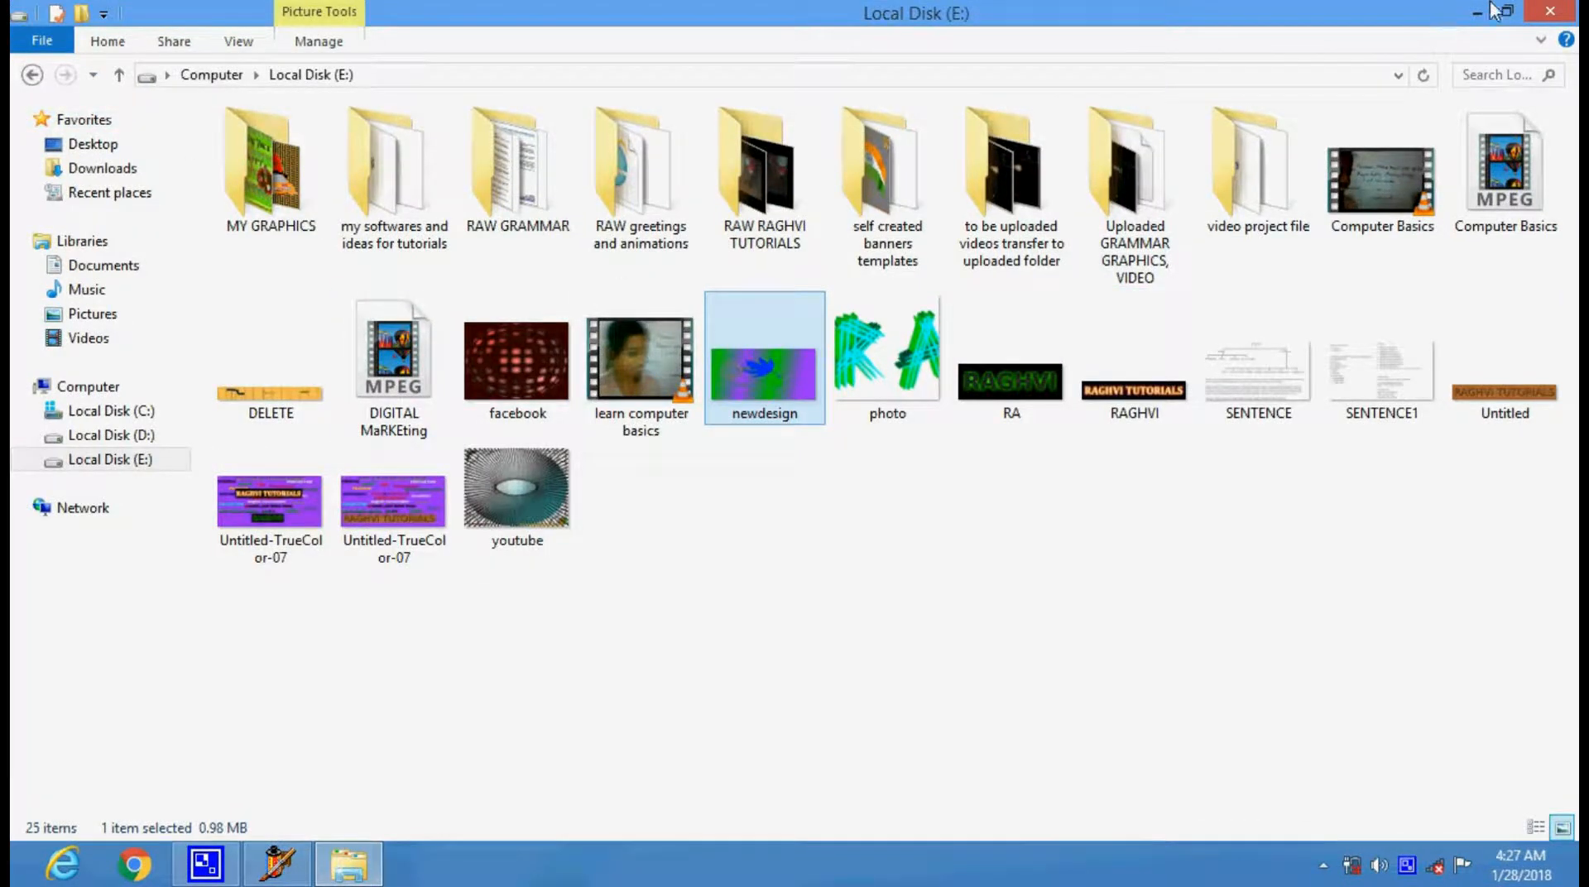
left_click(1562, 17)
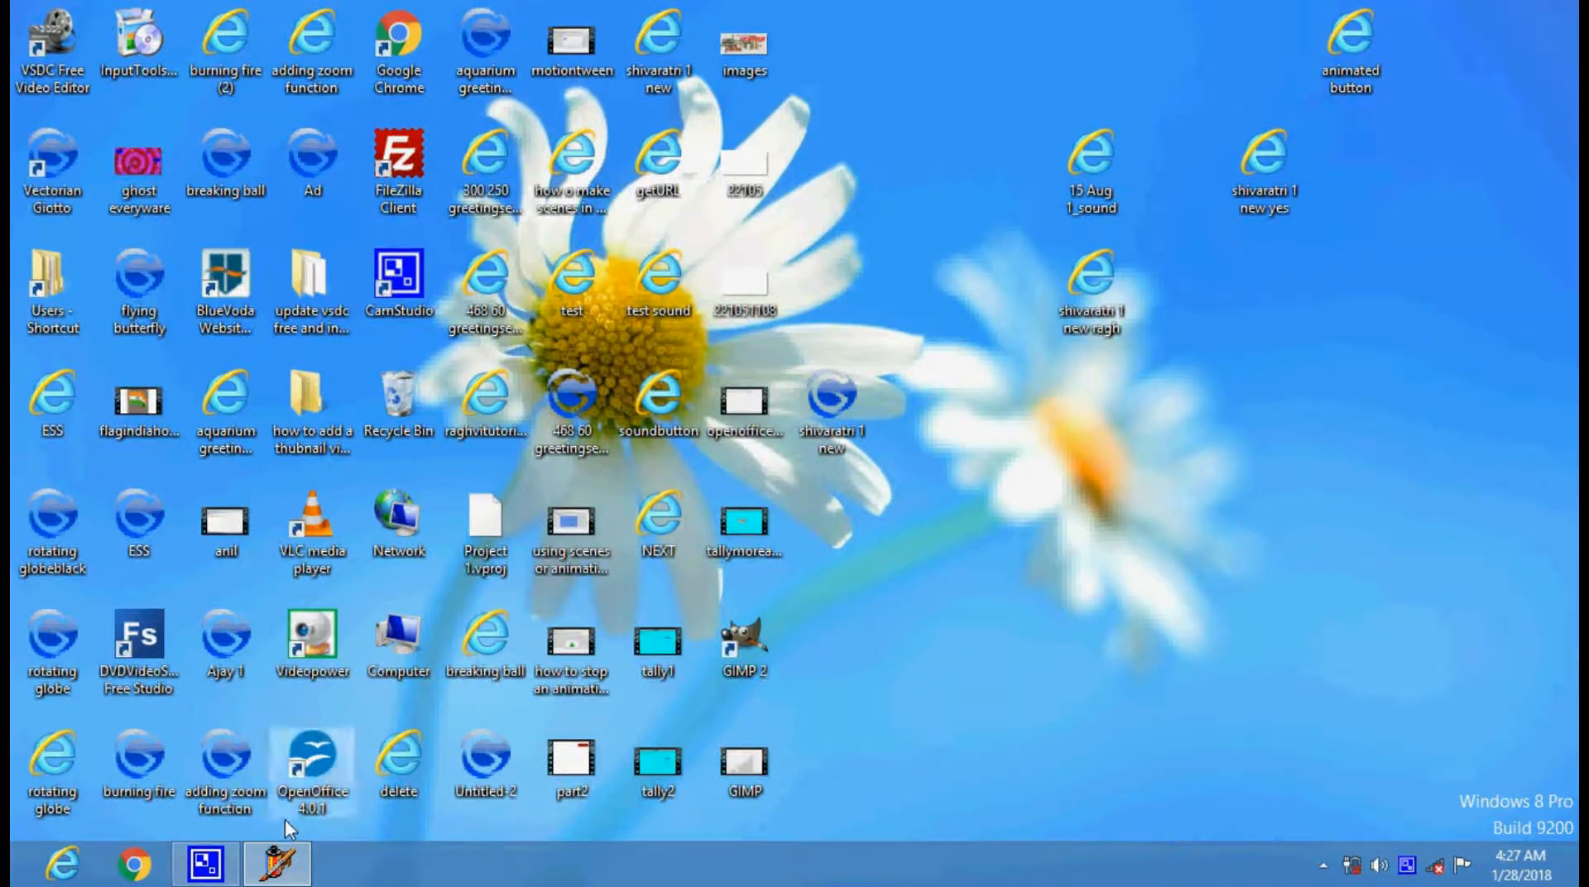
left_click(277, 865)
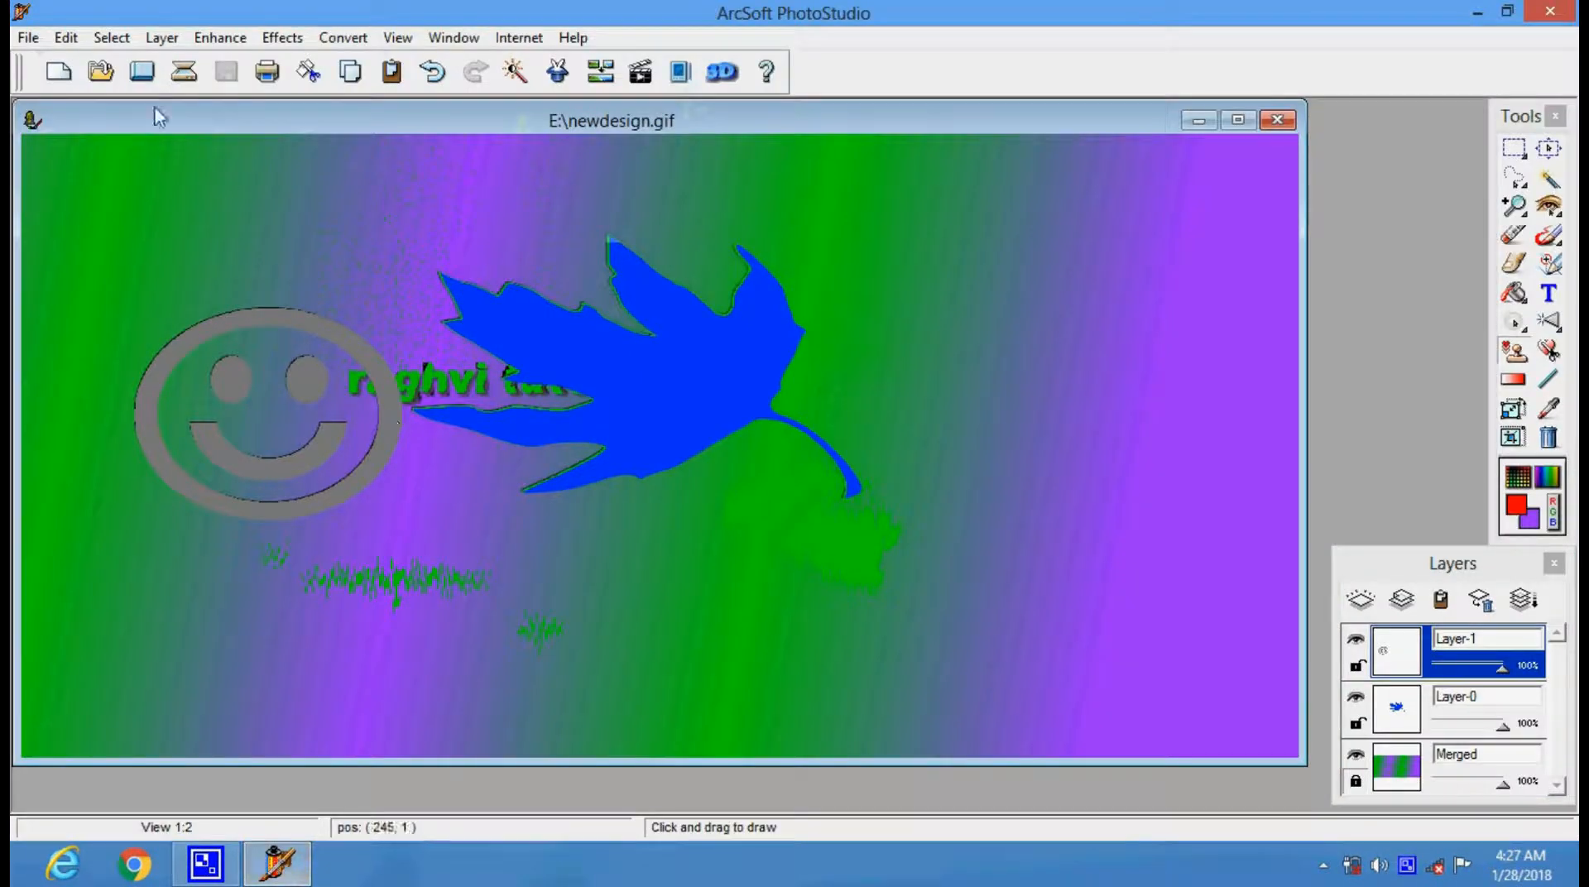
Step: Look at the pictures folder in the built-in image Browser and close the Browser
left_click(28, 38)
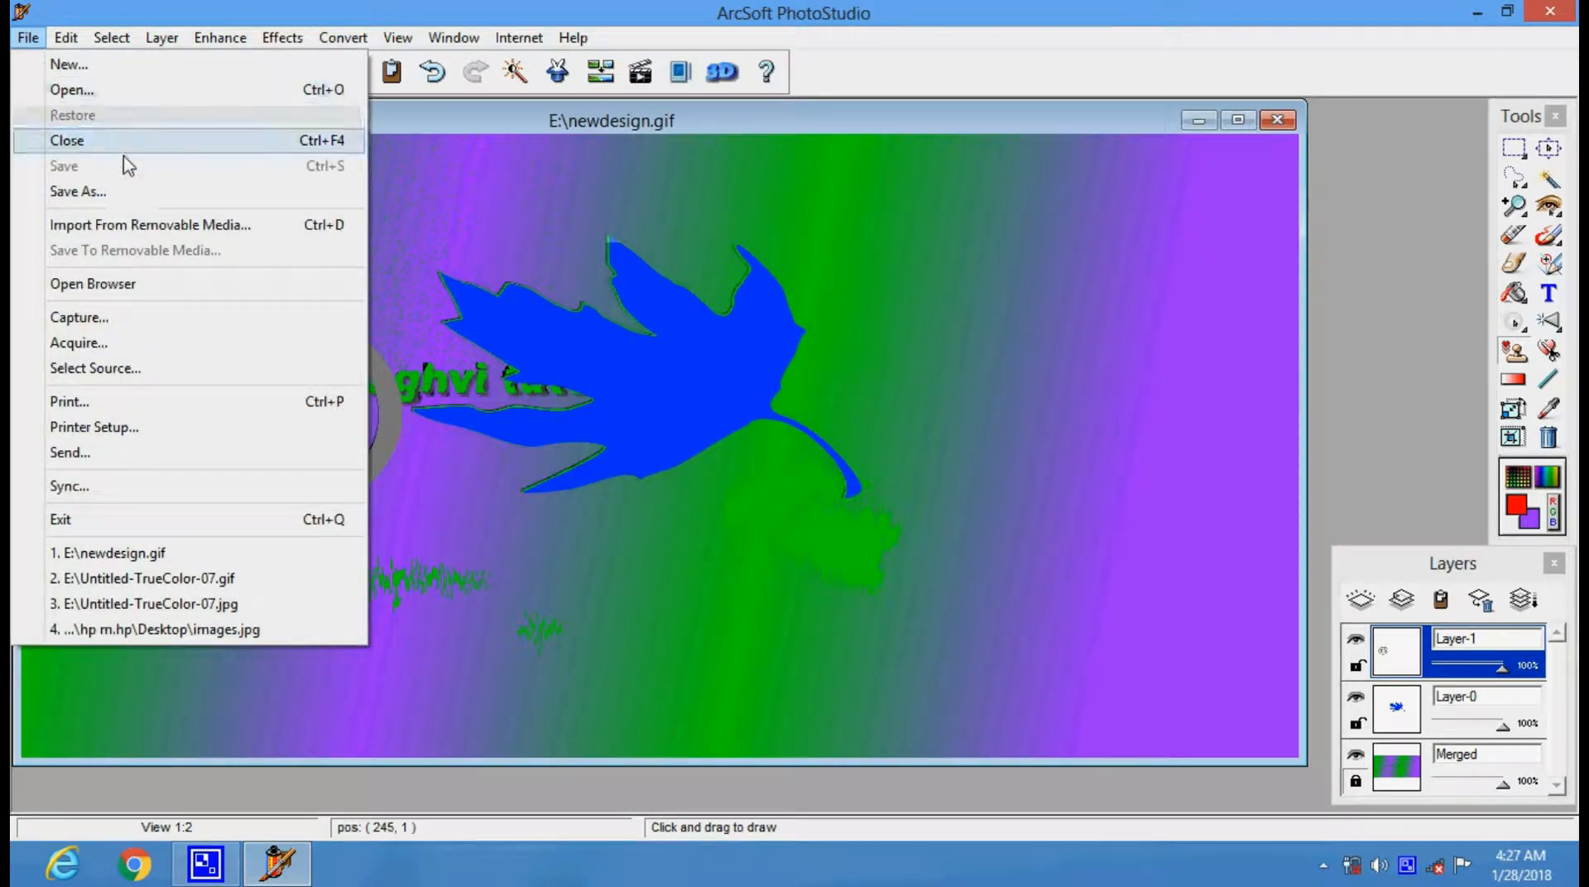
left_click(139, 284)
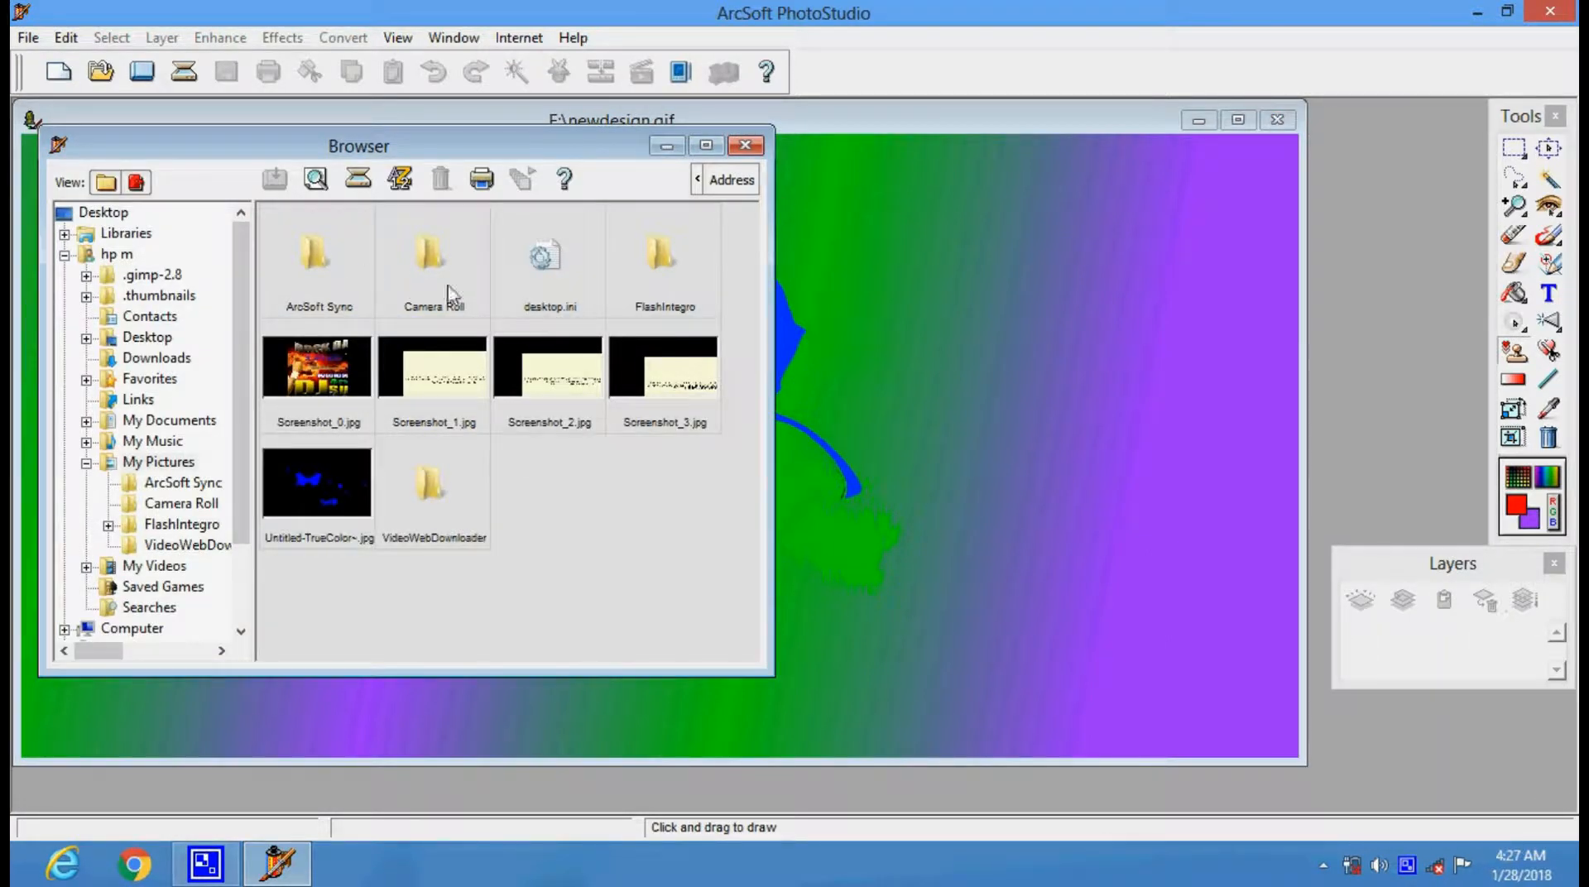
left_click(744, 148)
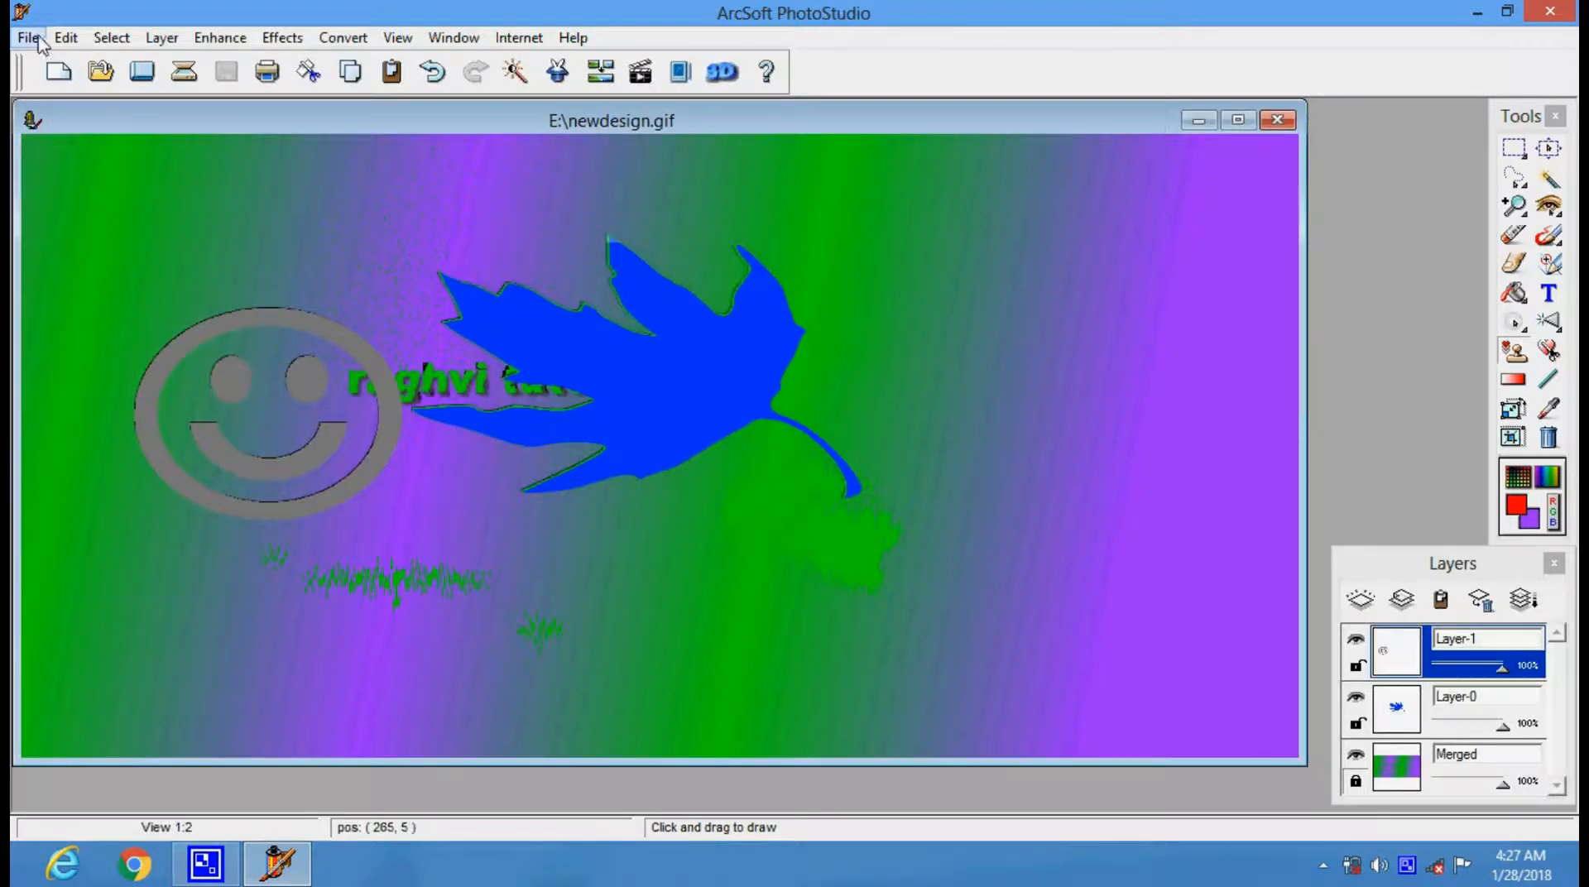
Step: Try a Window capture with PhotoStudio hidden, and stamp a small red smiley over the lower part of the blue leaf
left_click(29, 37)
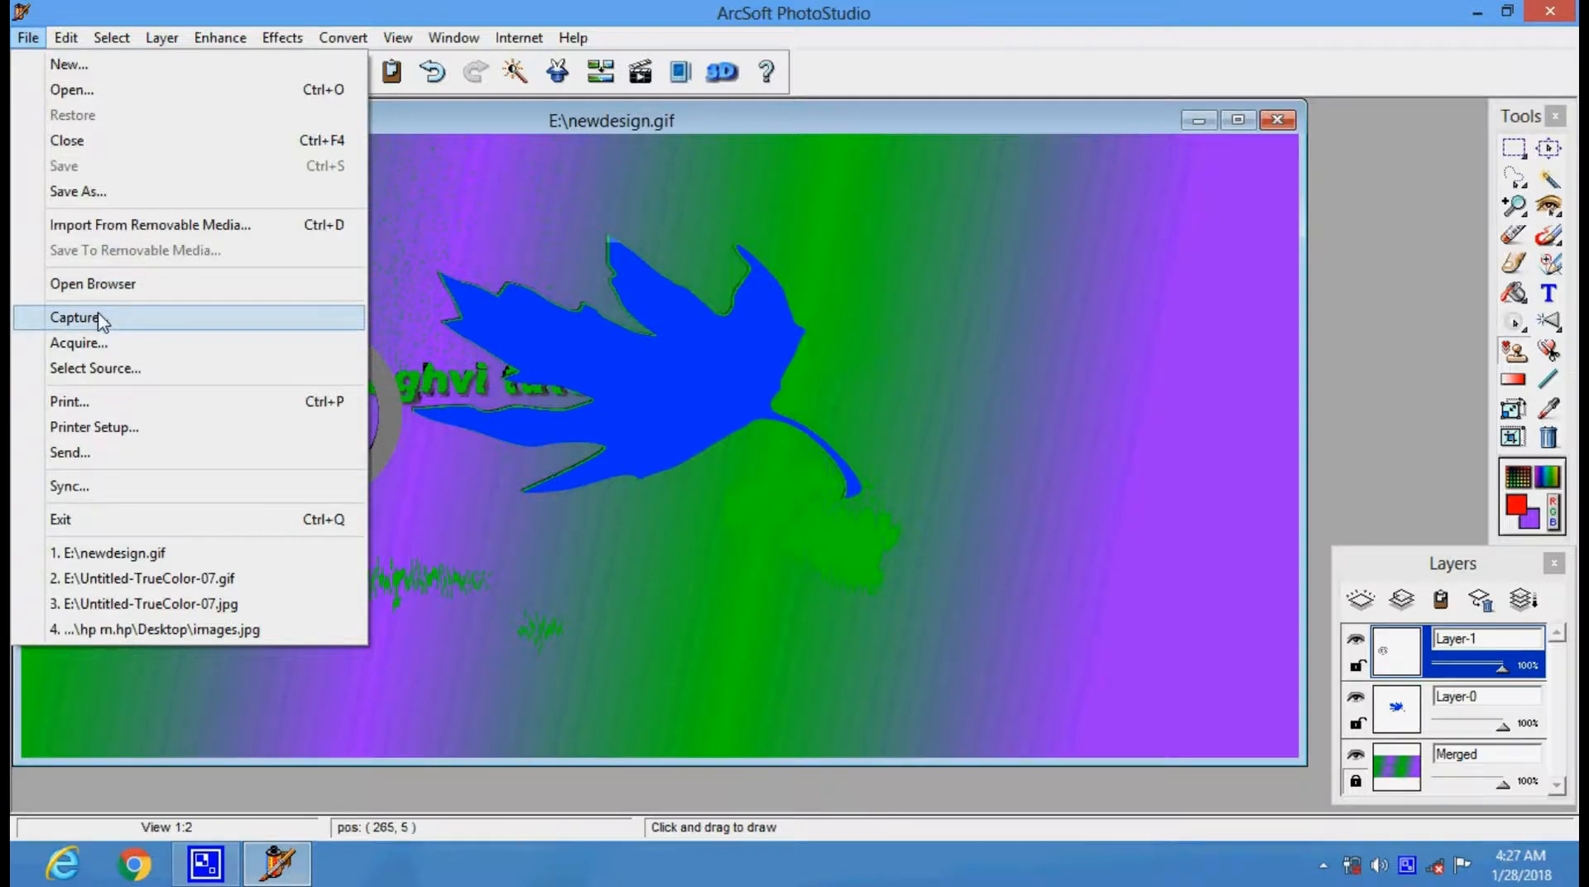
left_click(100, 320)
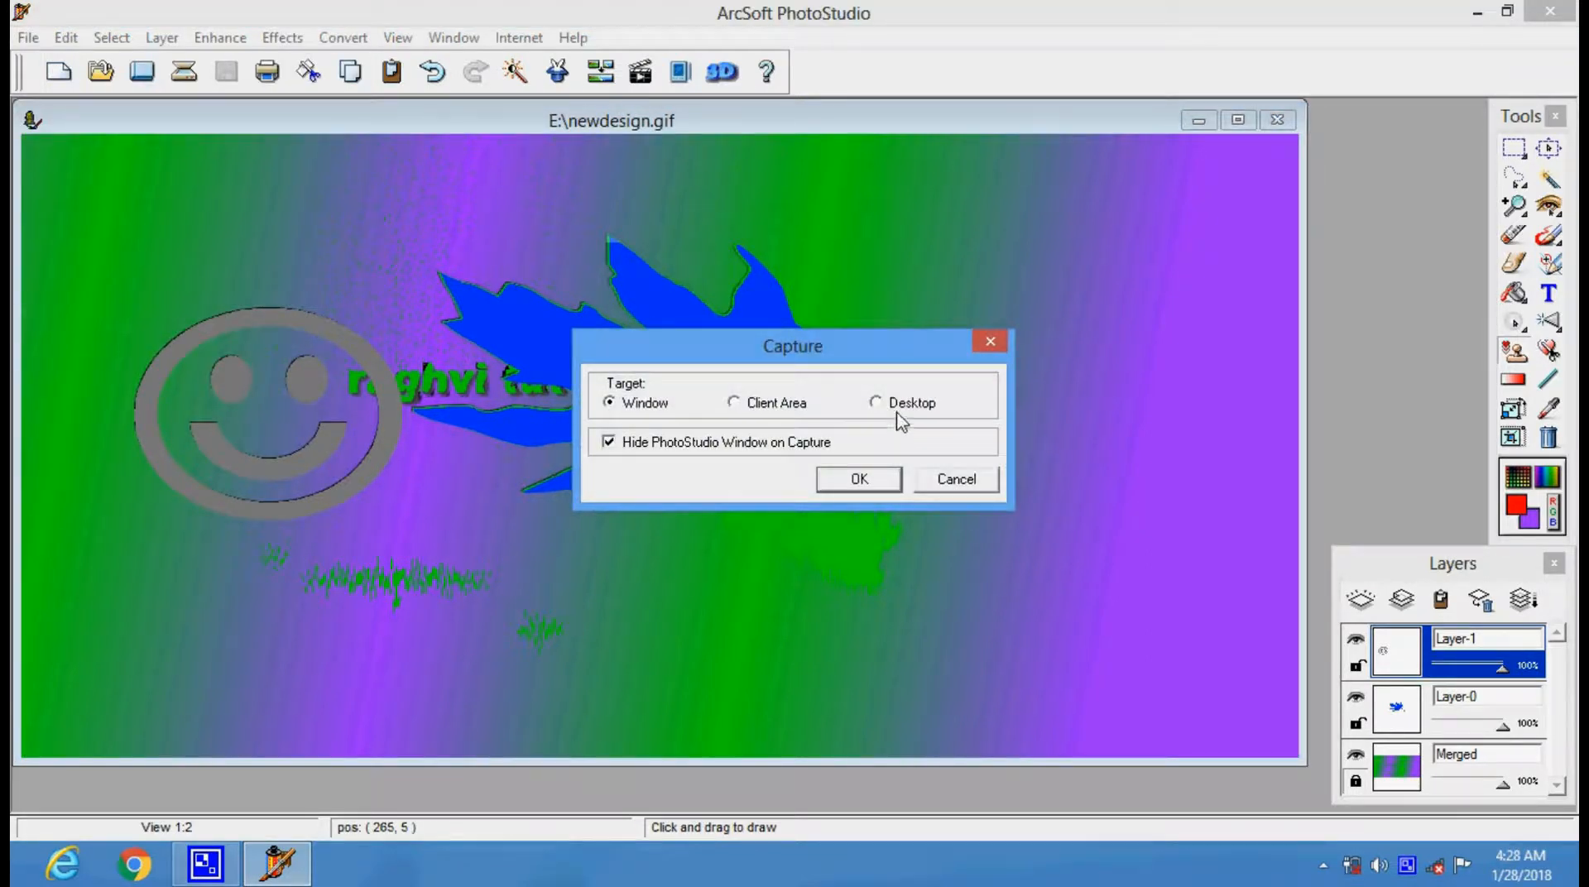
left_click(860, 479)
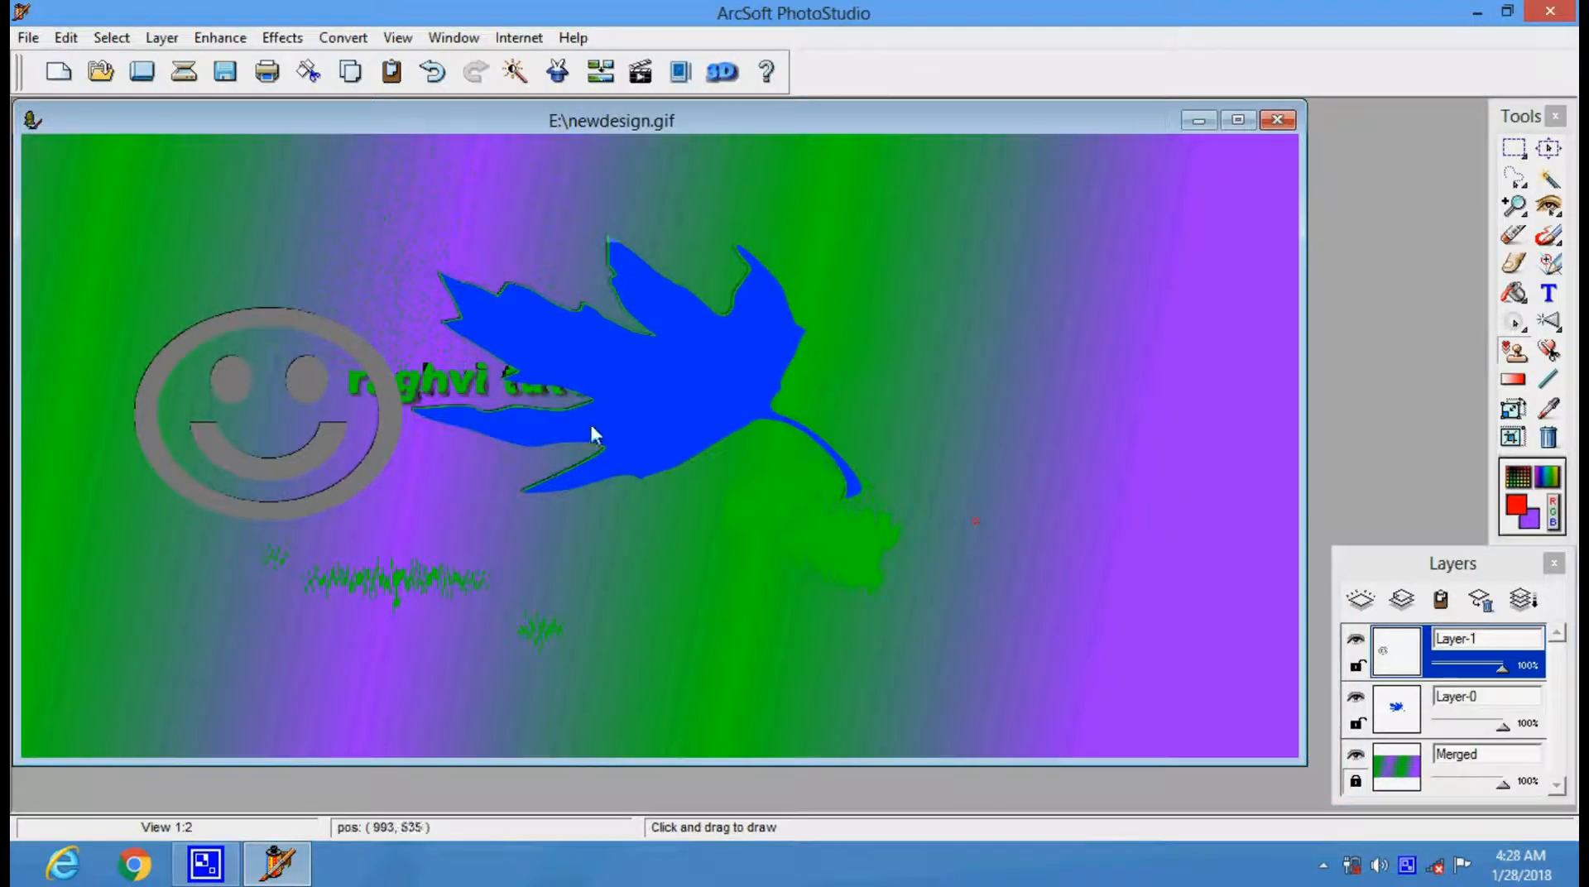
left_click_drag(592, 430, 747, 503)
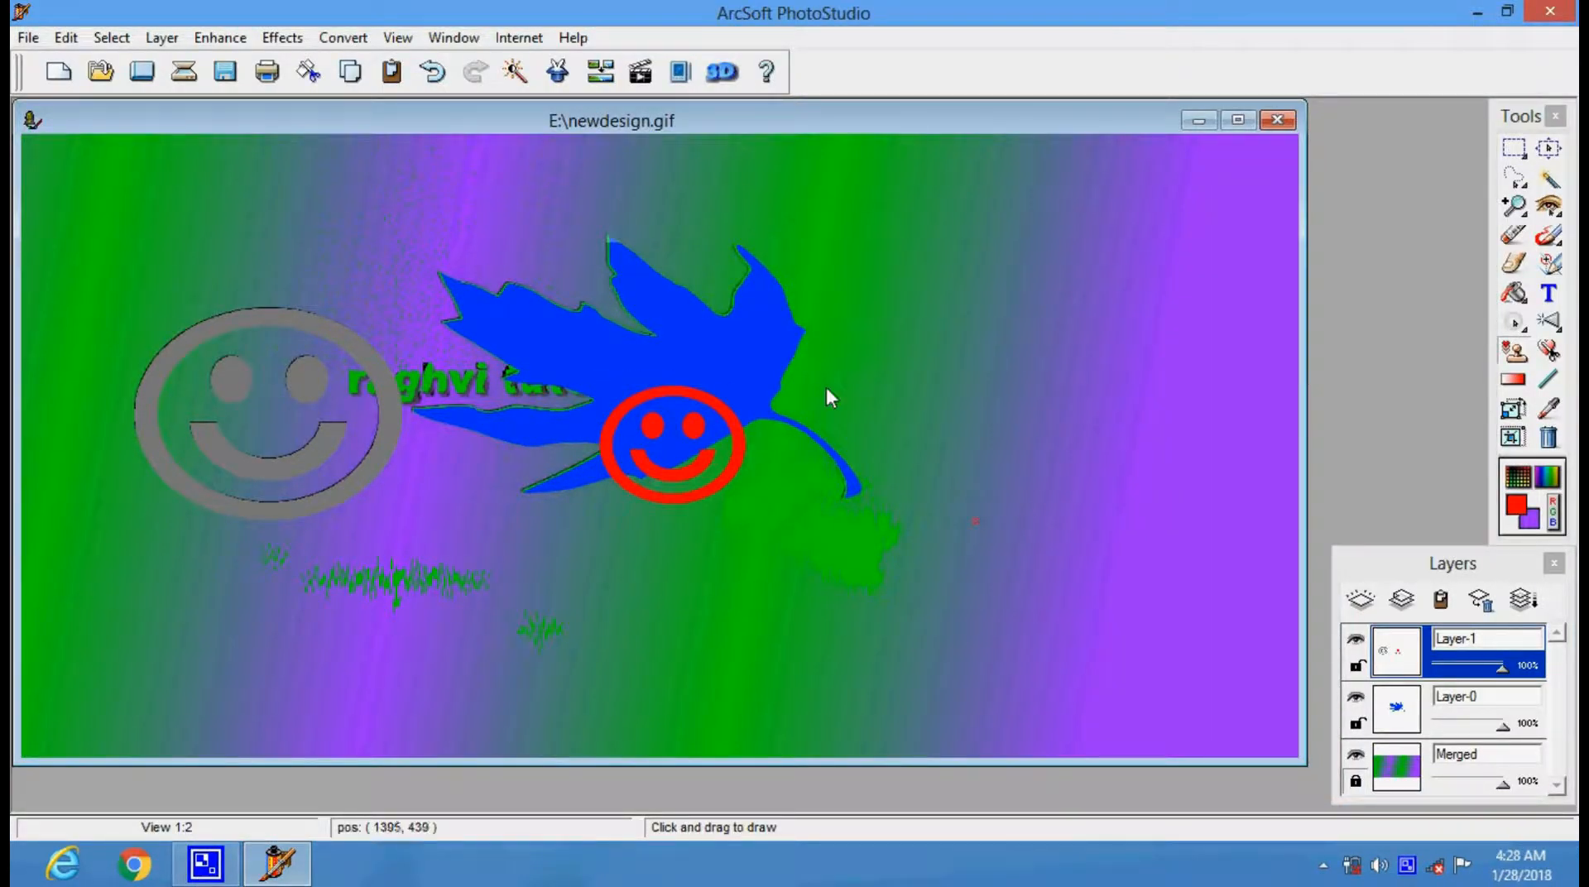
Step: Capture the Desktop as a new image, with the PhotoStudio window hidden on capture
left_click(28, 37)
left_click(80, 317)
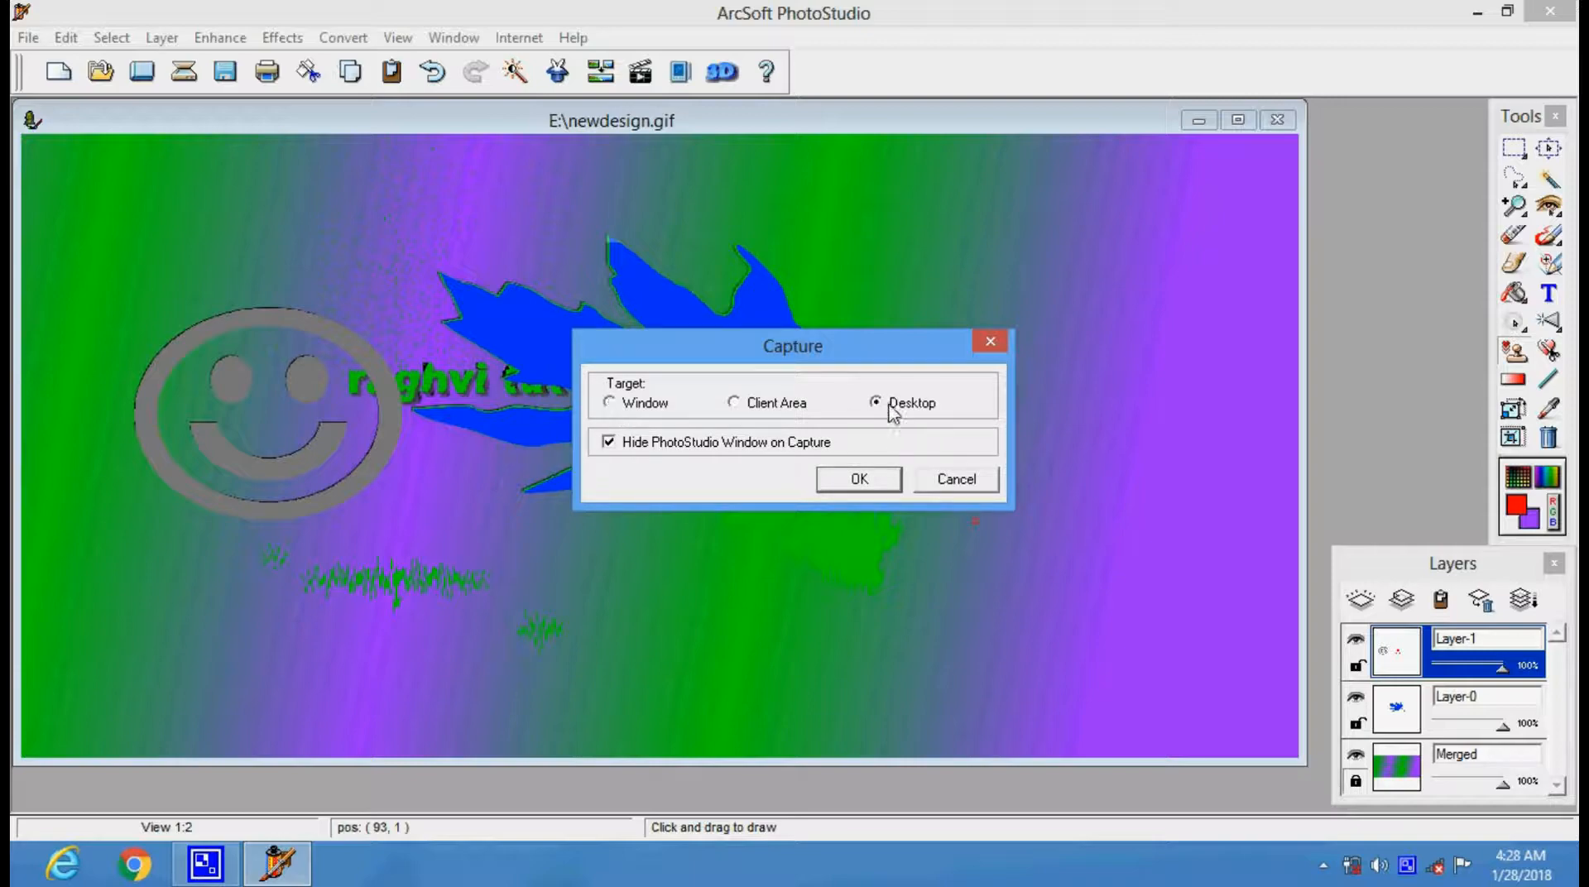
left_click(871, 487)
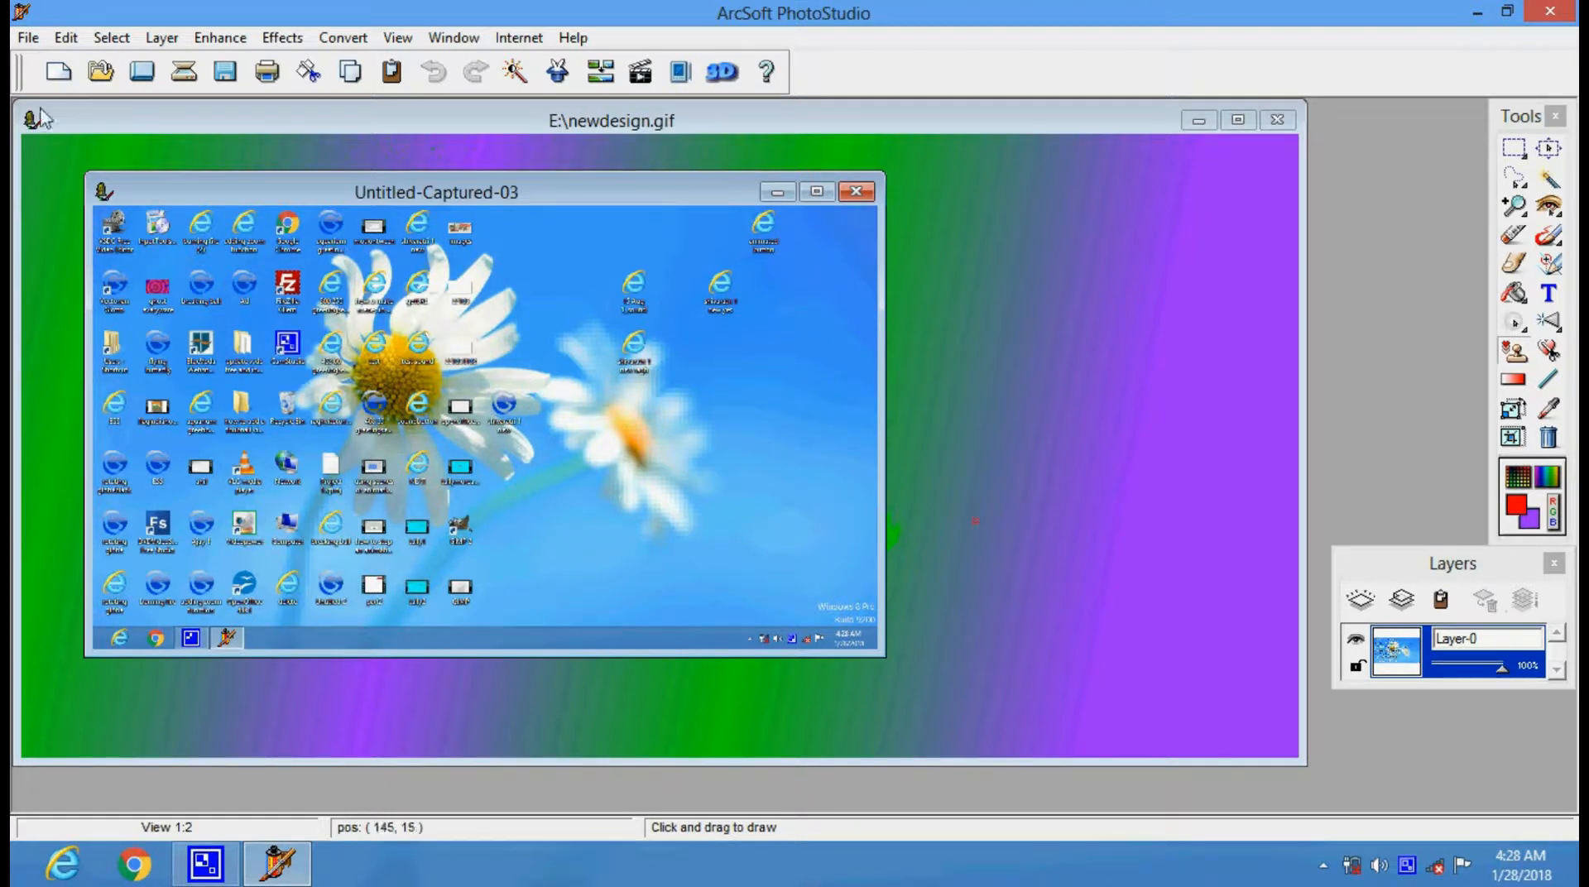
Step: Try to acquire an image from a TWAIN device and check the available acquisition sources
left_click(28, 37)
left_click(91, 342)
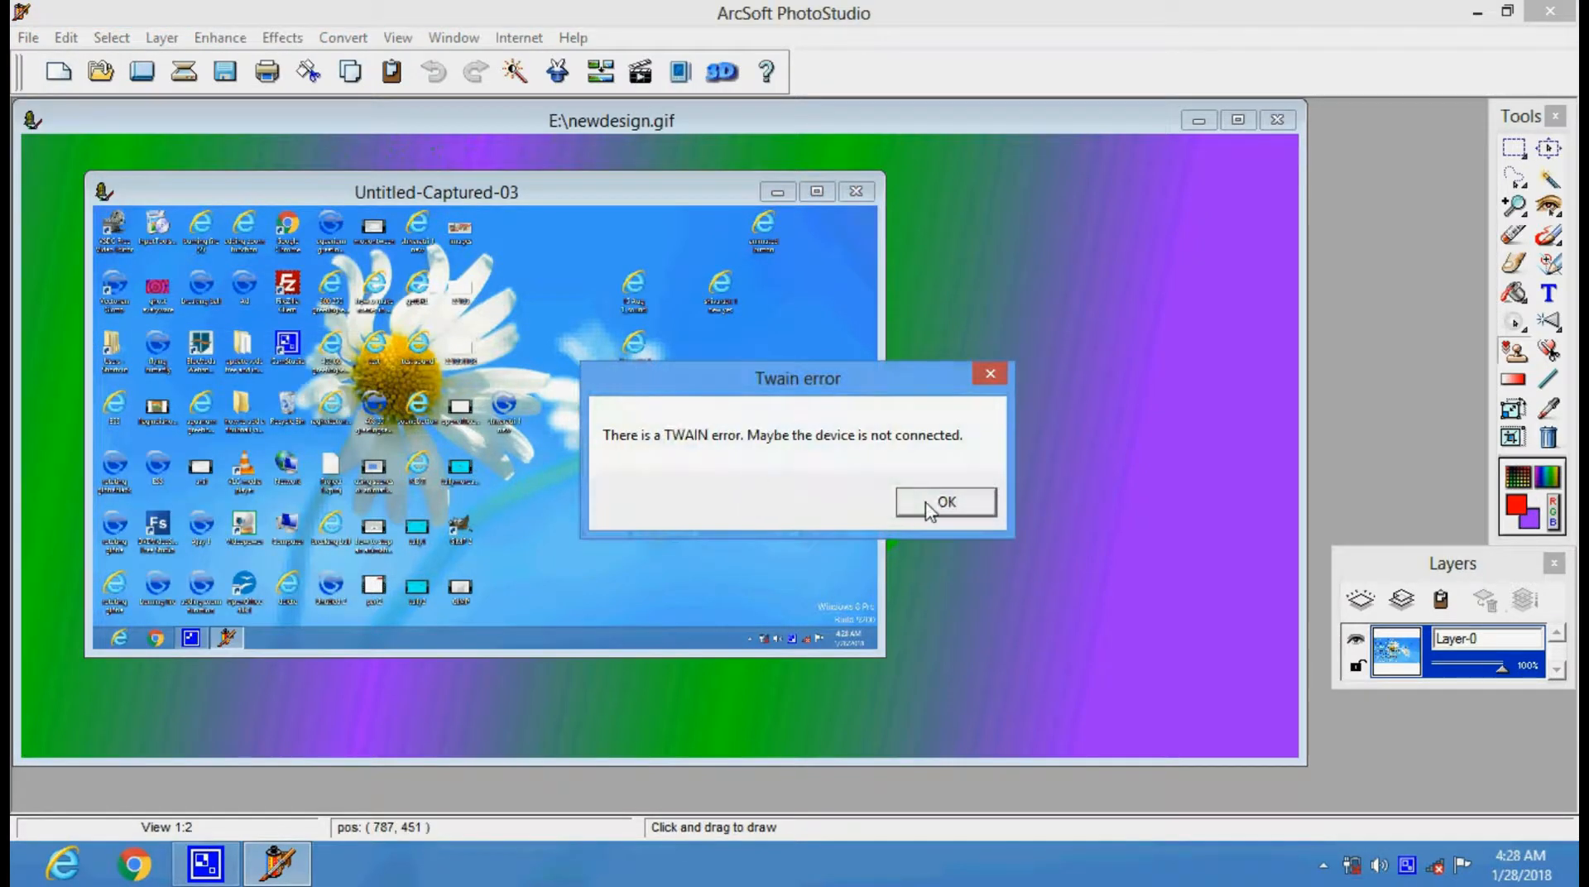
left_click(933, 501)
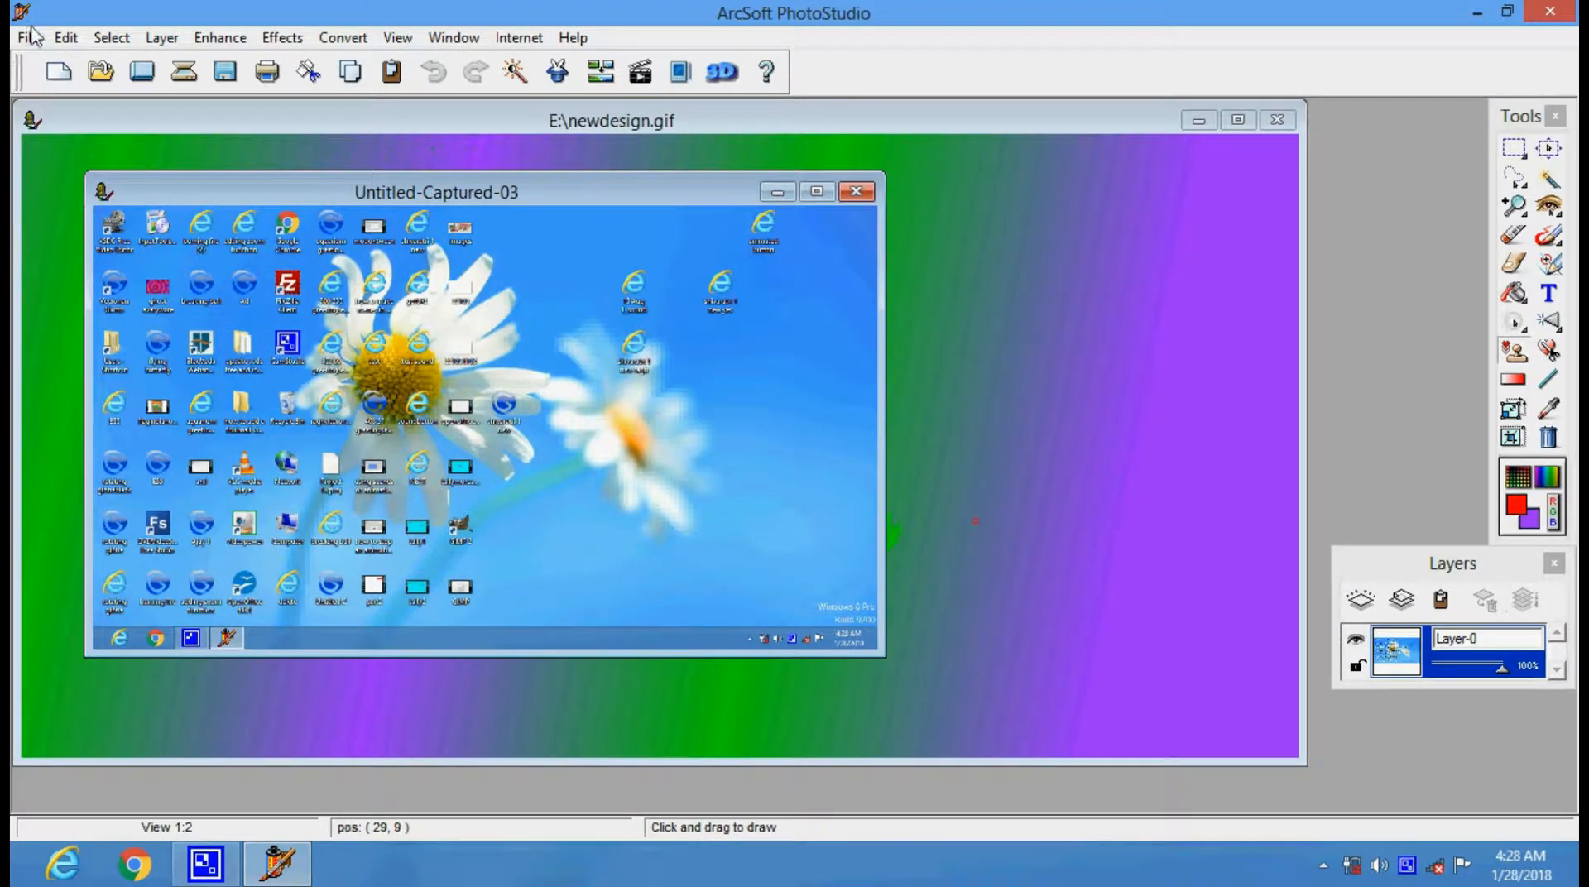
left_click(29, 38)
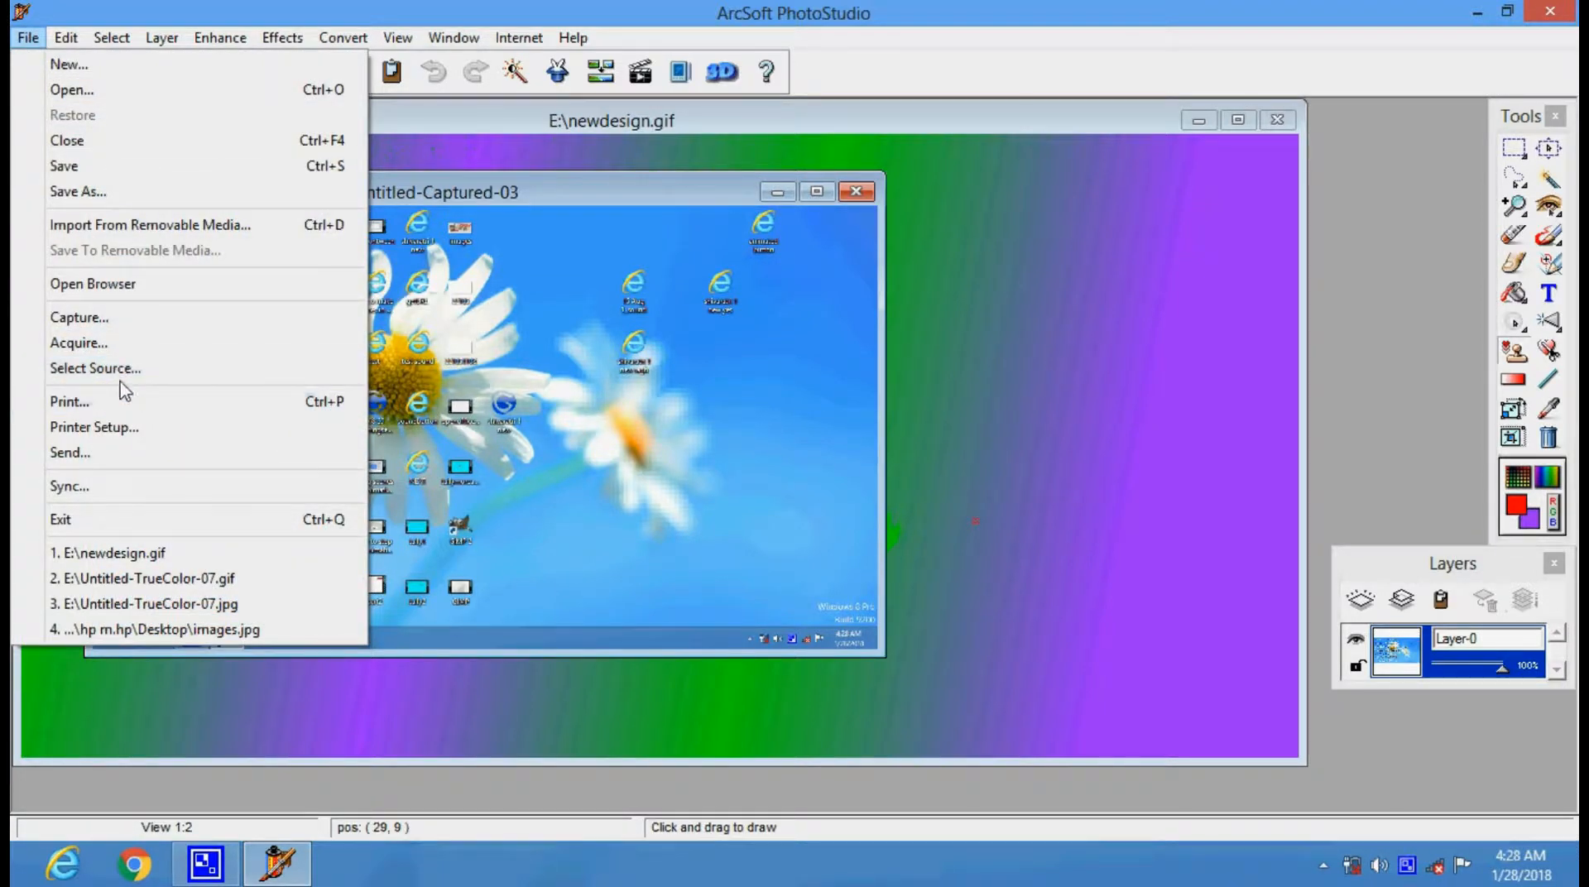
left_click(121, 377)
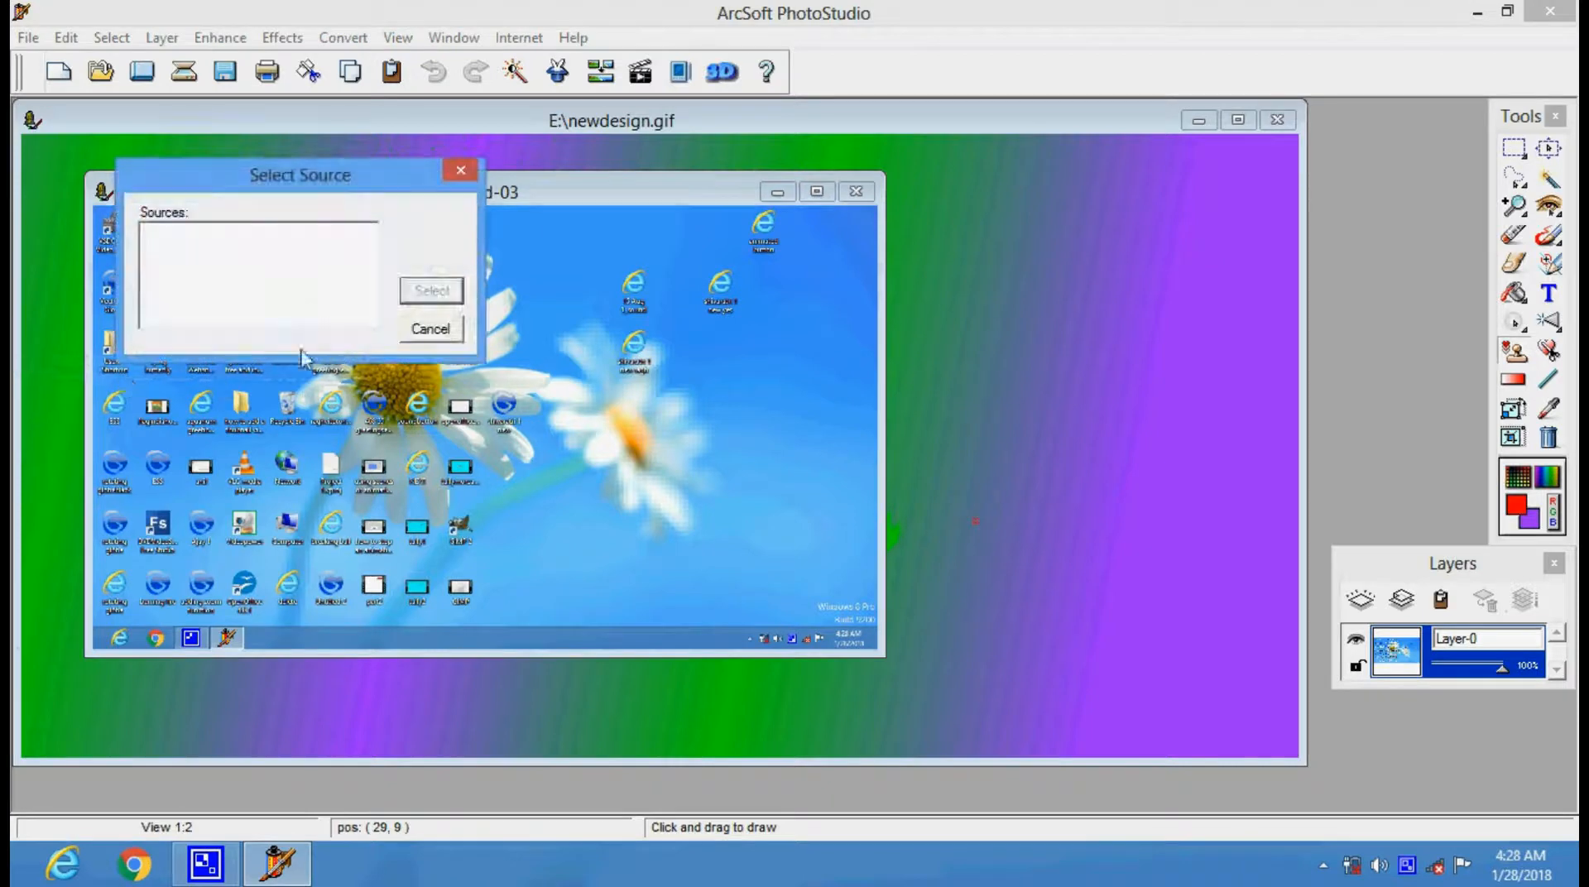
left_click(430, 332)
Step: Try to send the captured desktop image by e-mail, saving it to Local Disk (E:) as newdesigns.gif
left_click(29, 37)
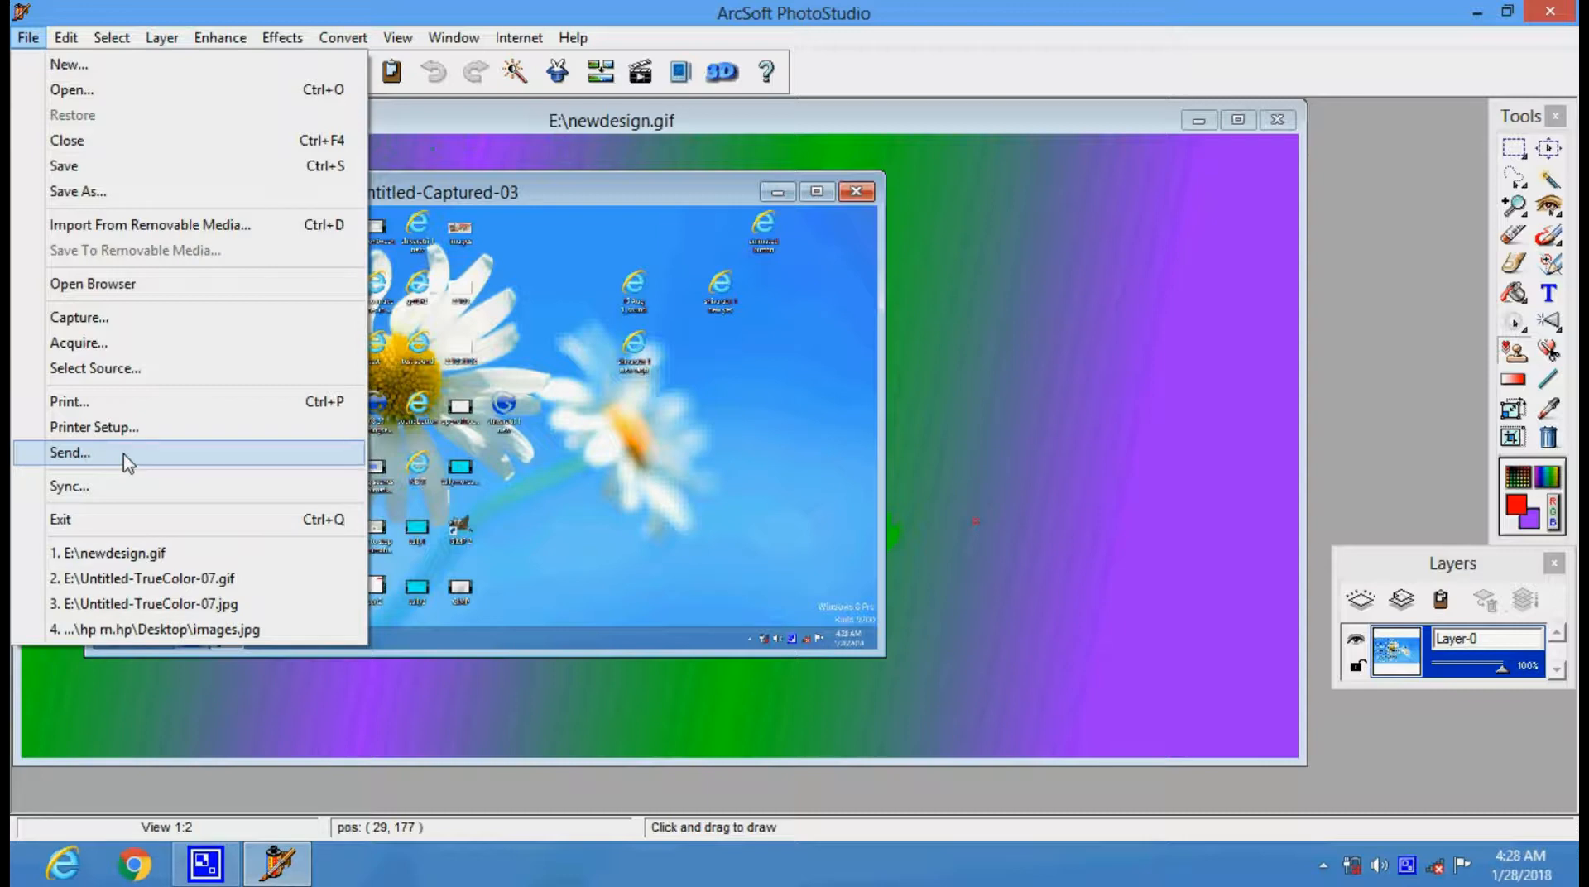
left_click(125, 454)
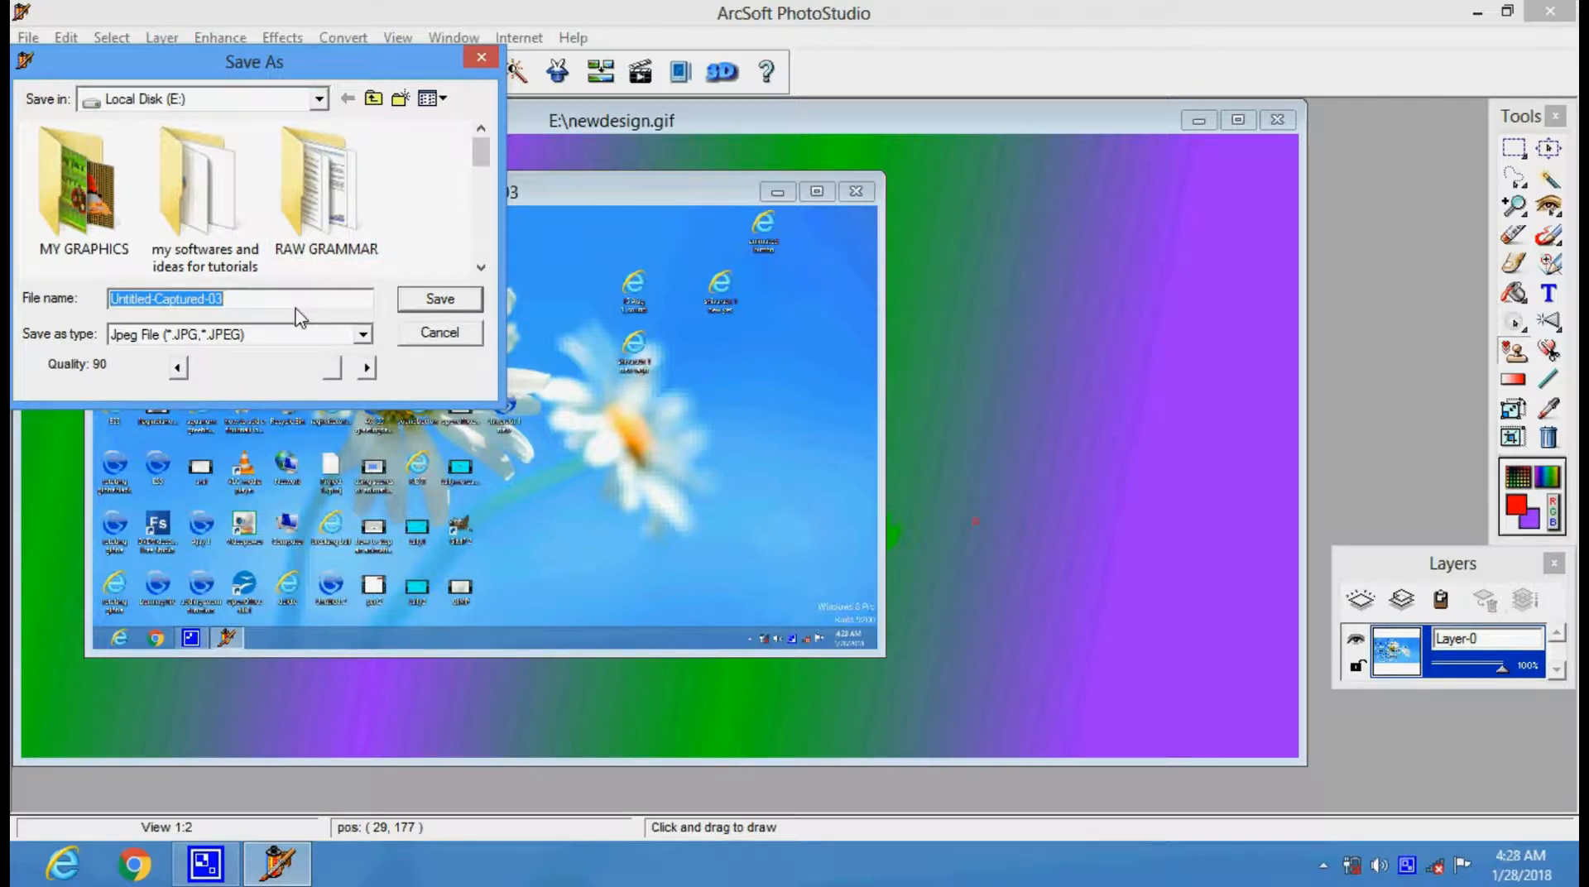
type("n")
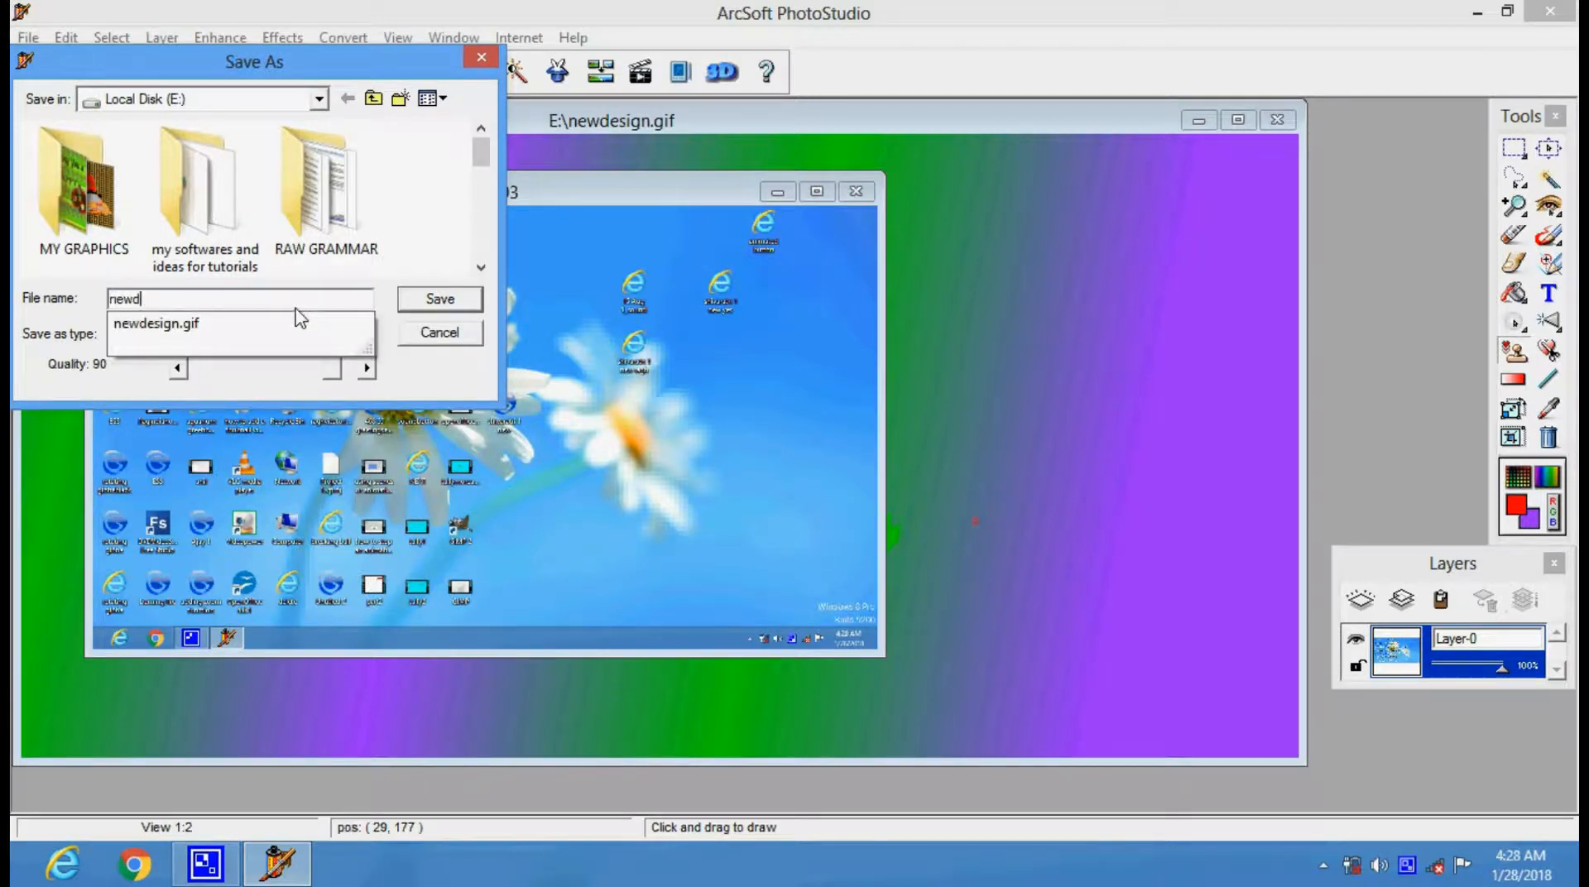
type("ewd")
key("Down")
key("Left")
key("Left")
key("Left")
key("Left")
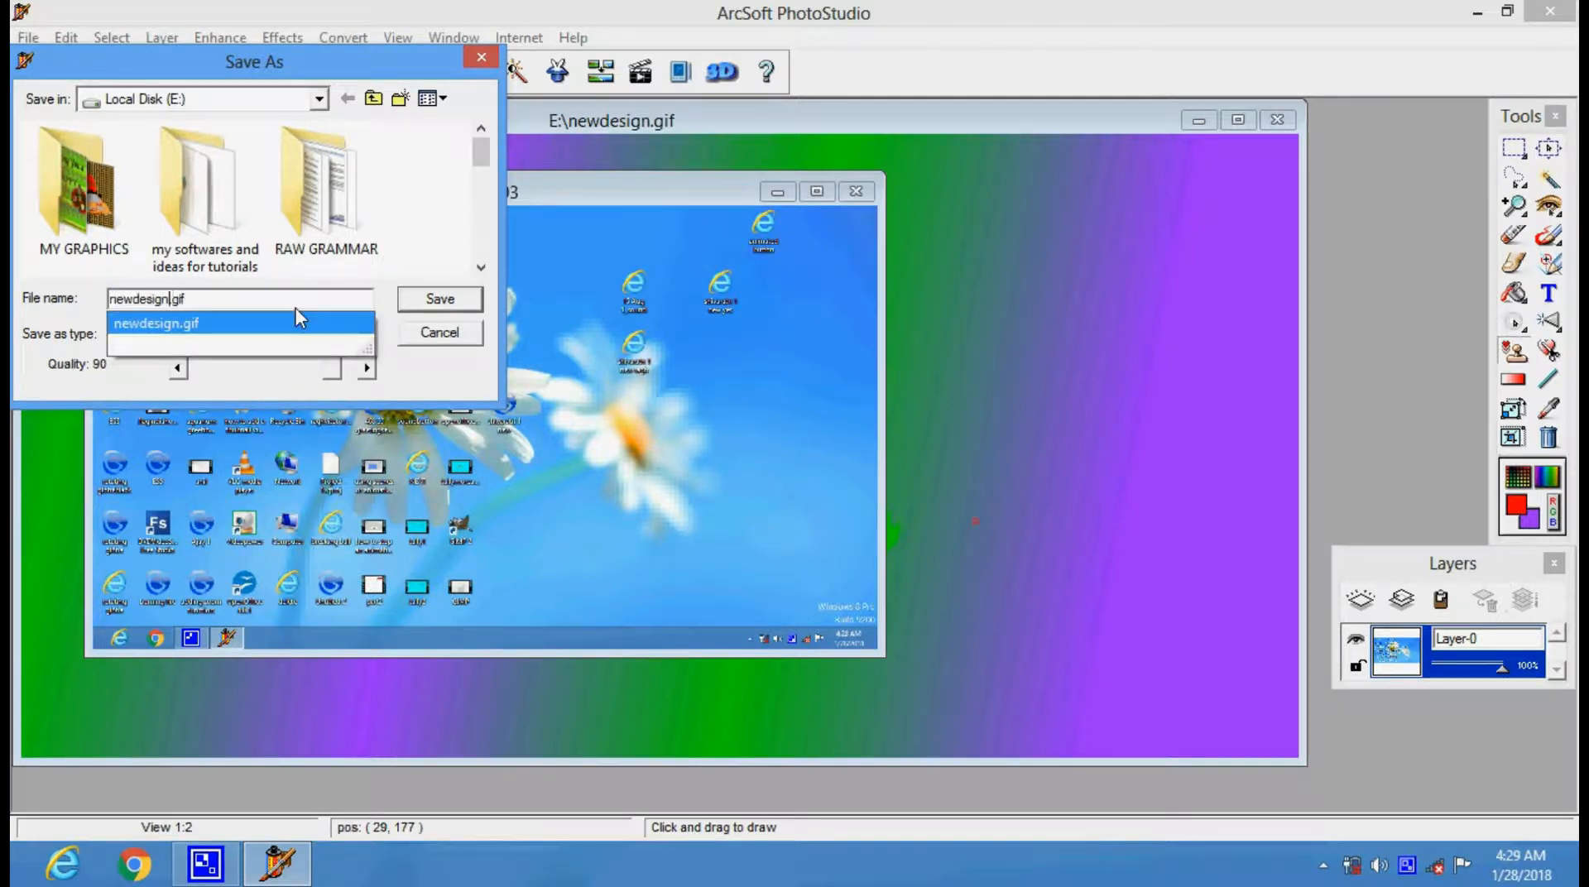
key("Escape")
type("s")
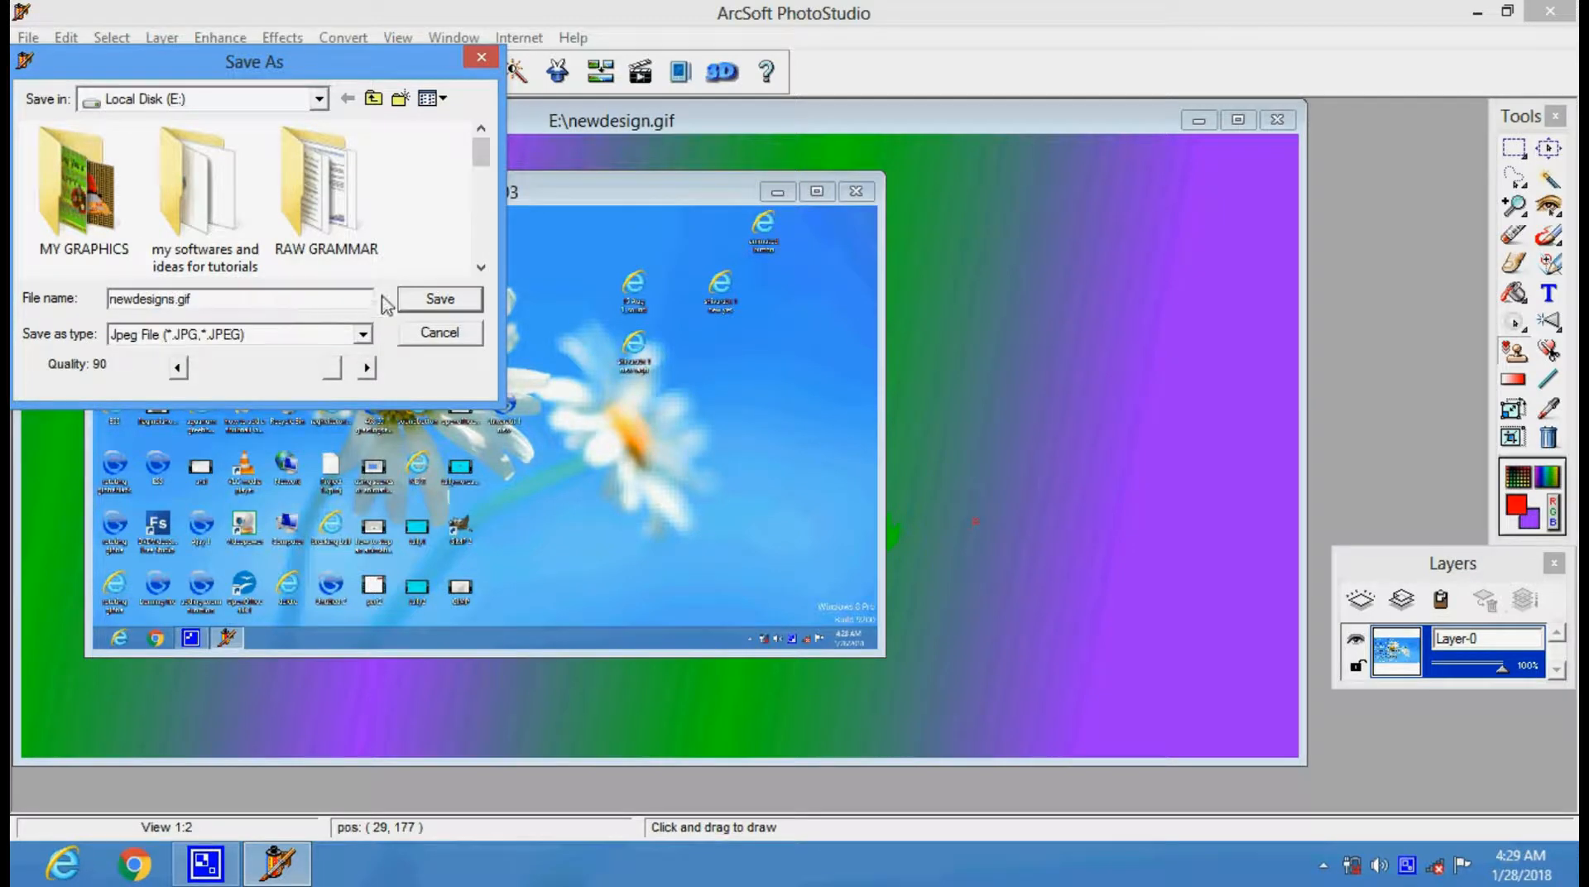
left_click(439, 299)
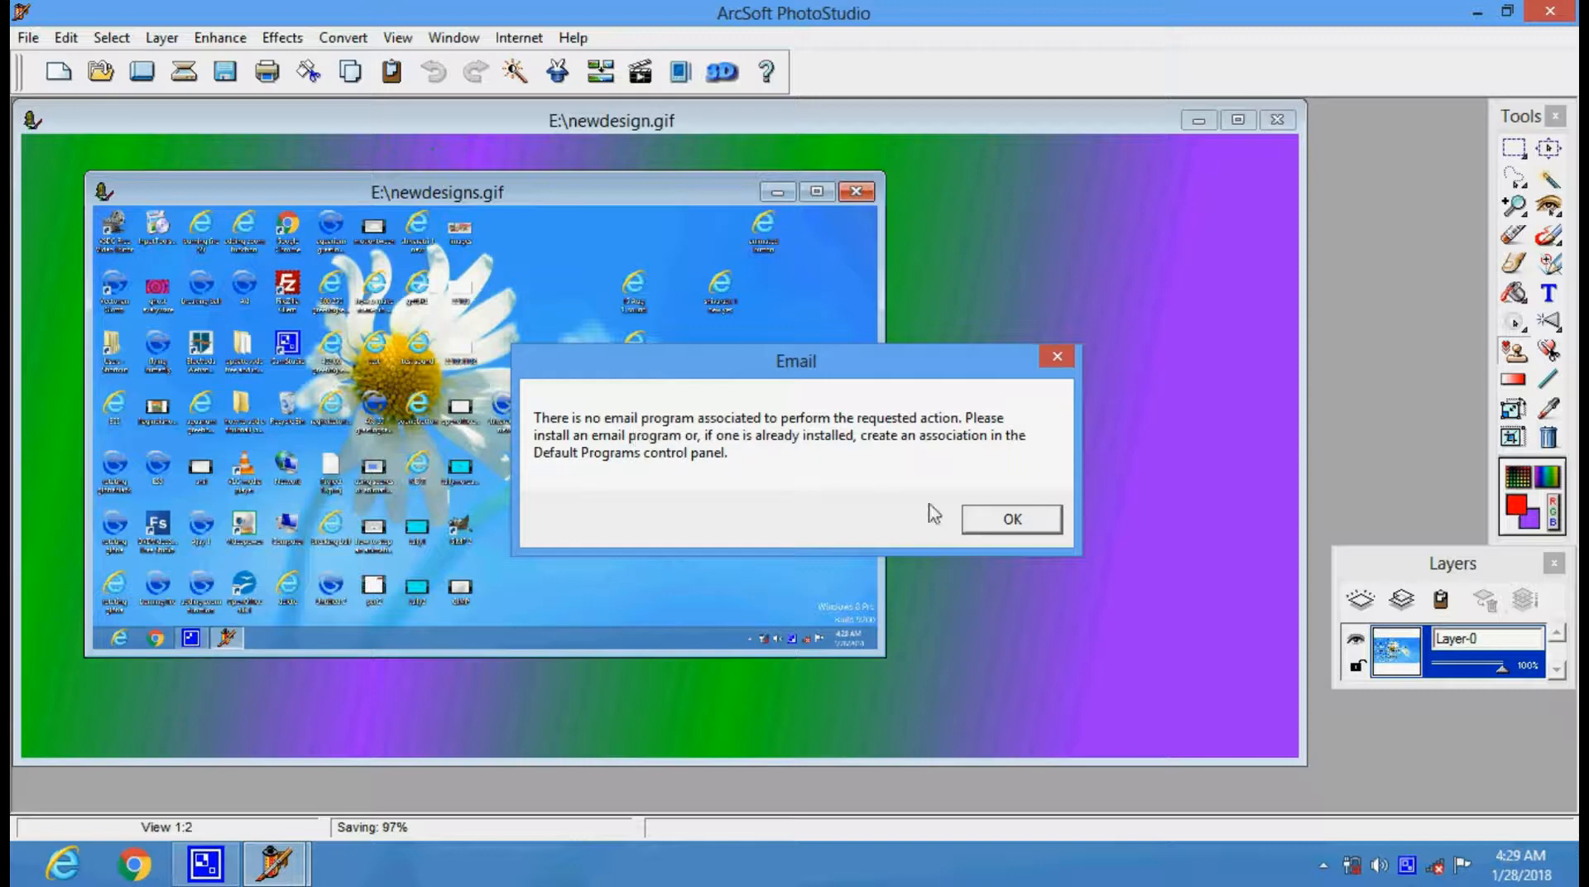
left_click(985, 519)
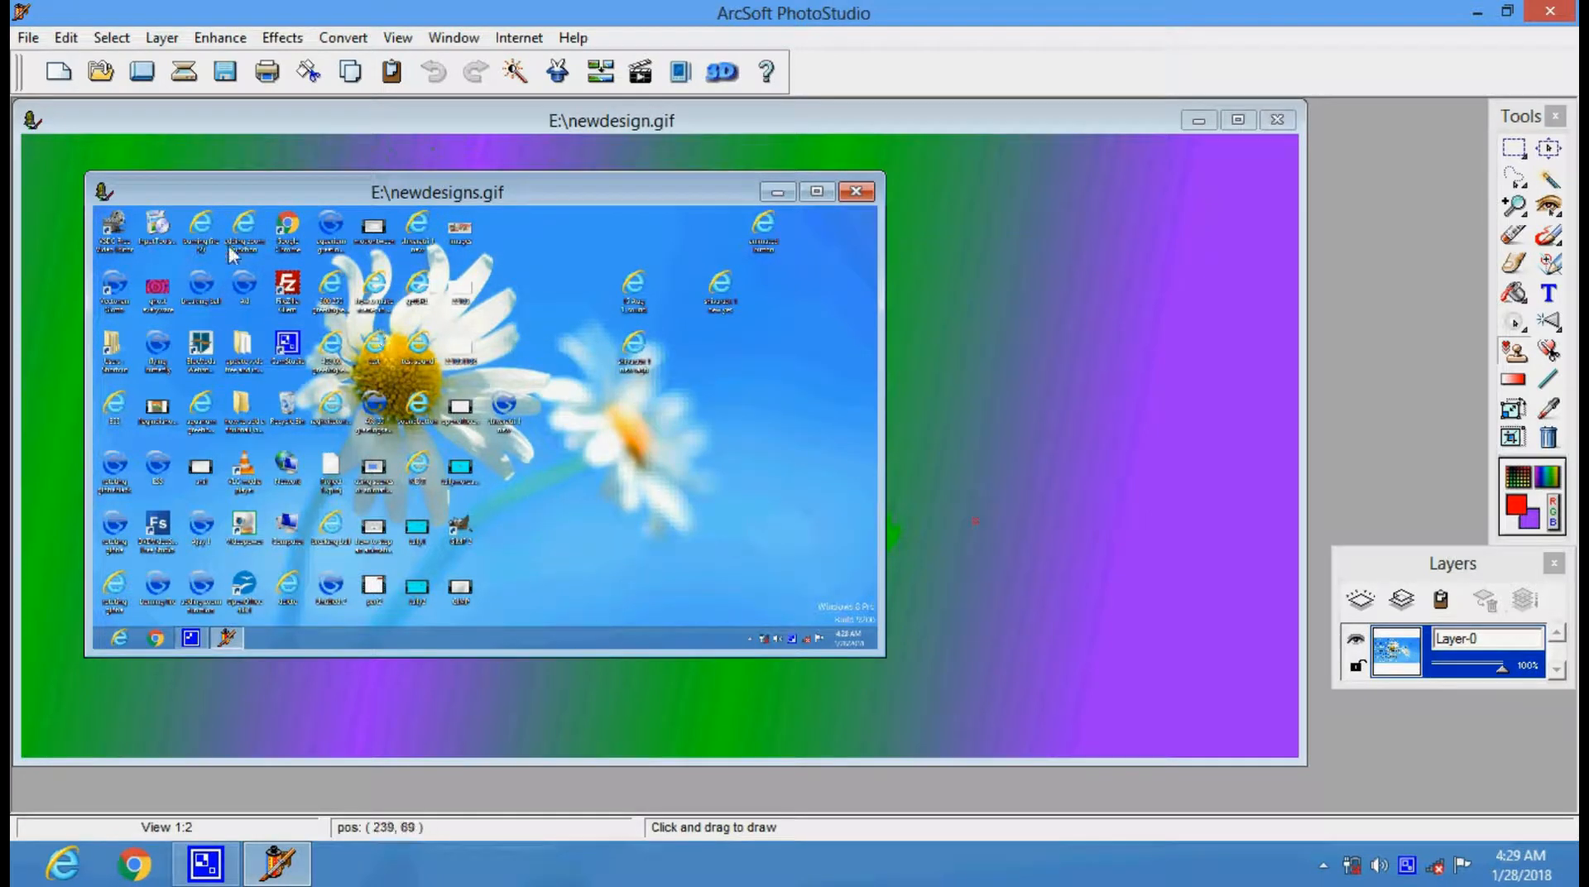
Step: Fill the captured desktop image with a translucent red using Fill Color
left_click(28, 38)
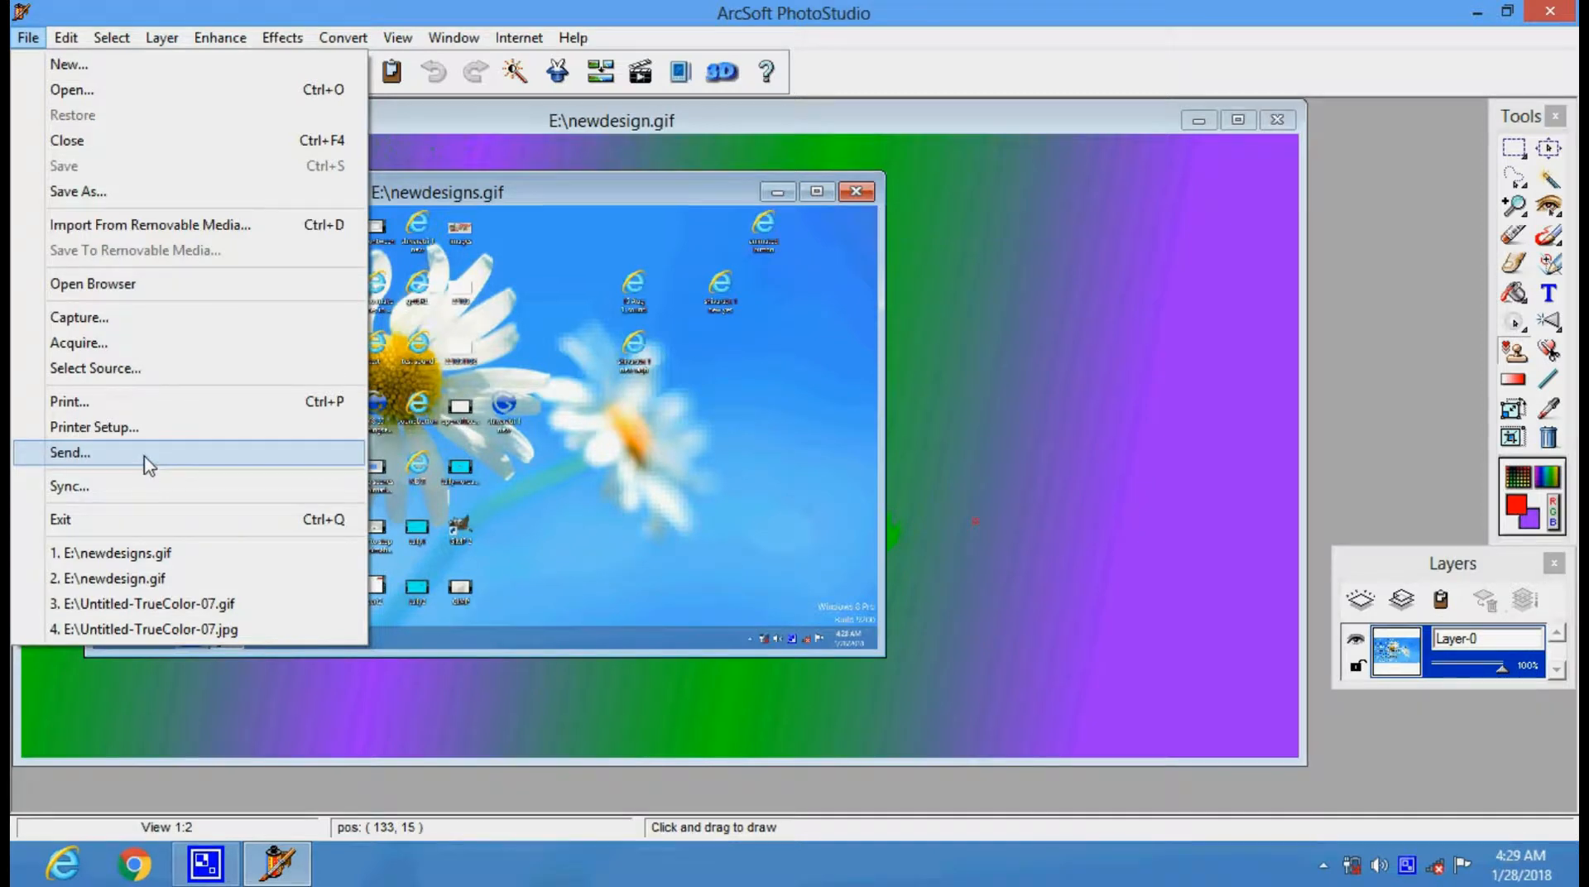
mouse_move(83, 45)
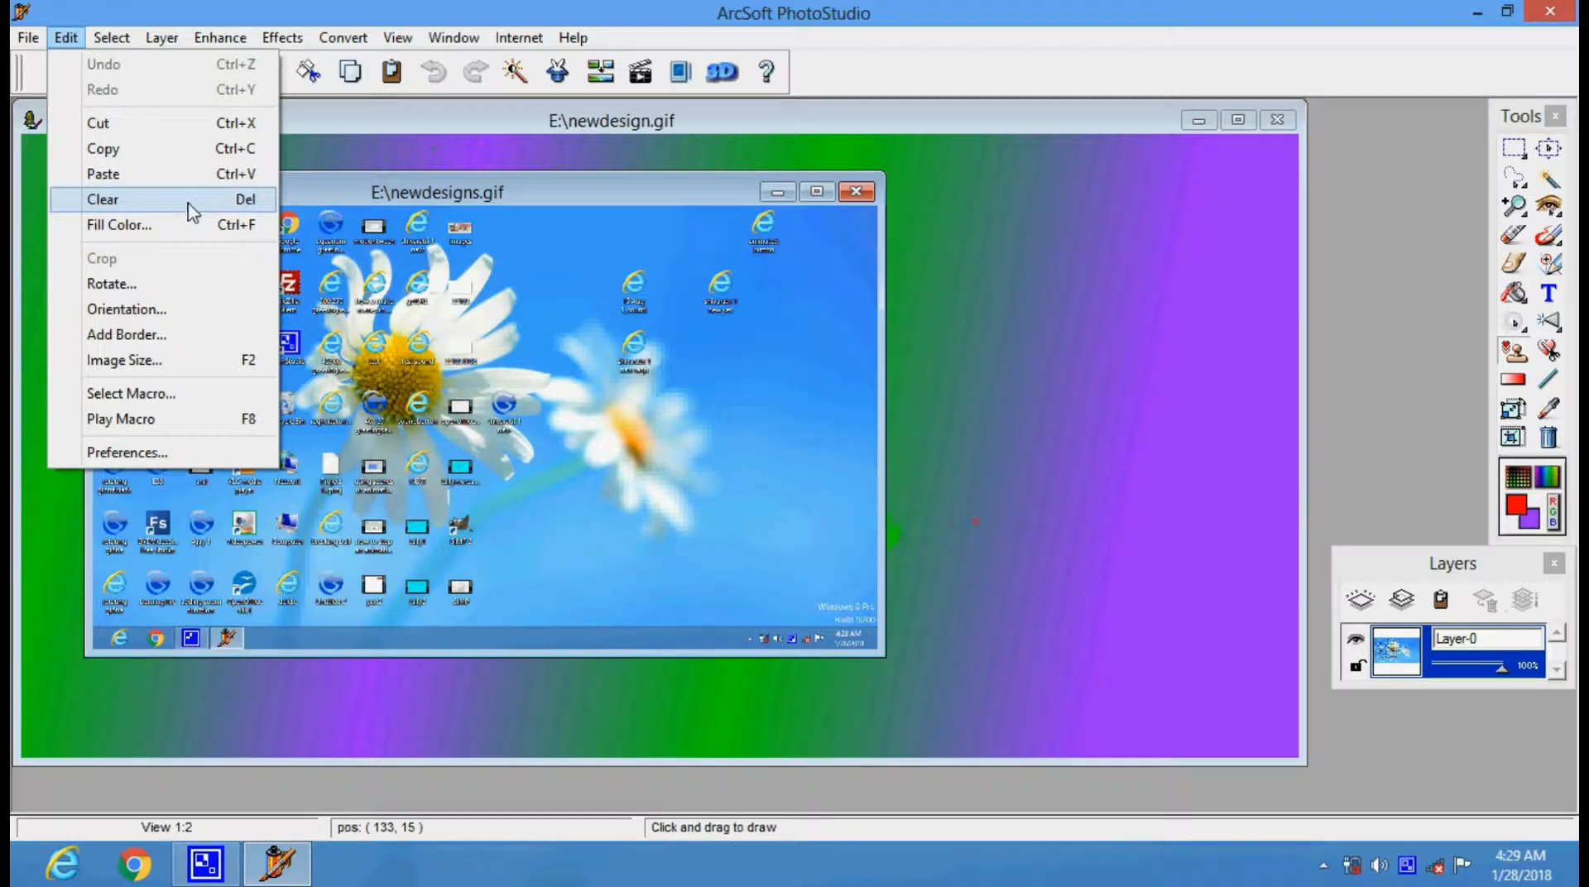
left_click(181, 223)
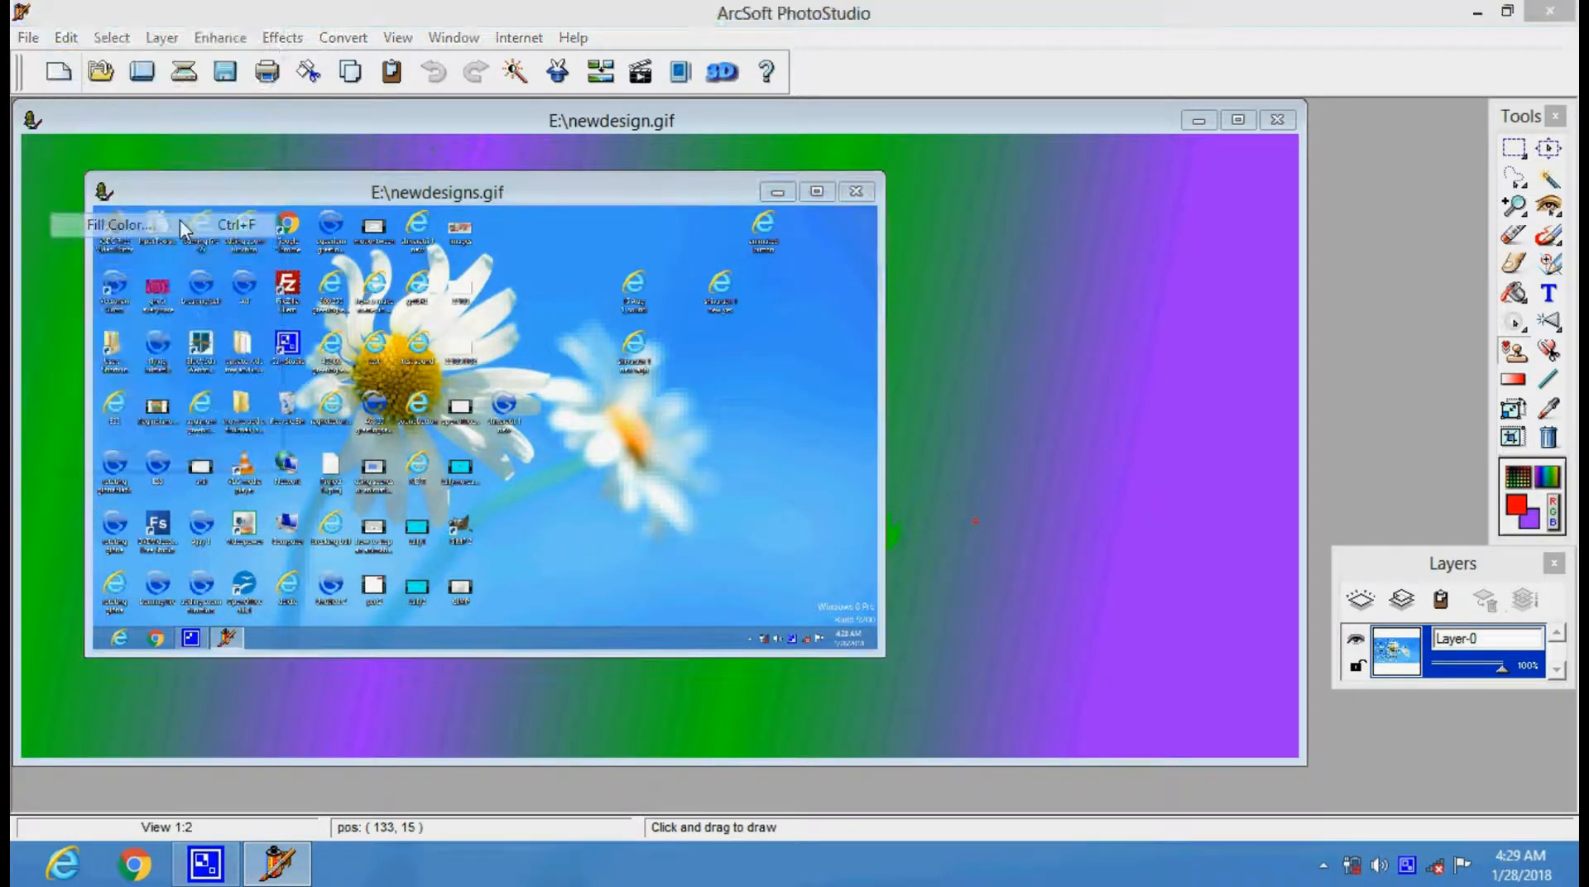
left_click(920, 416)
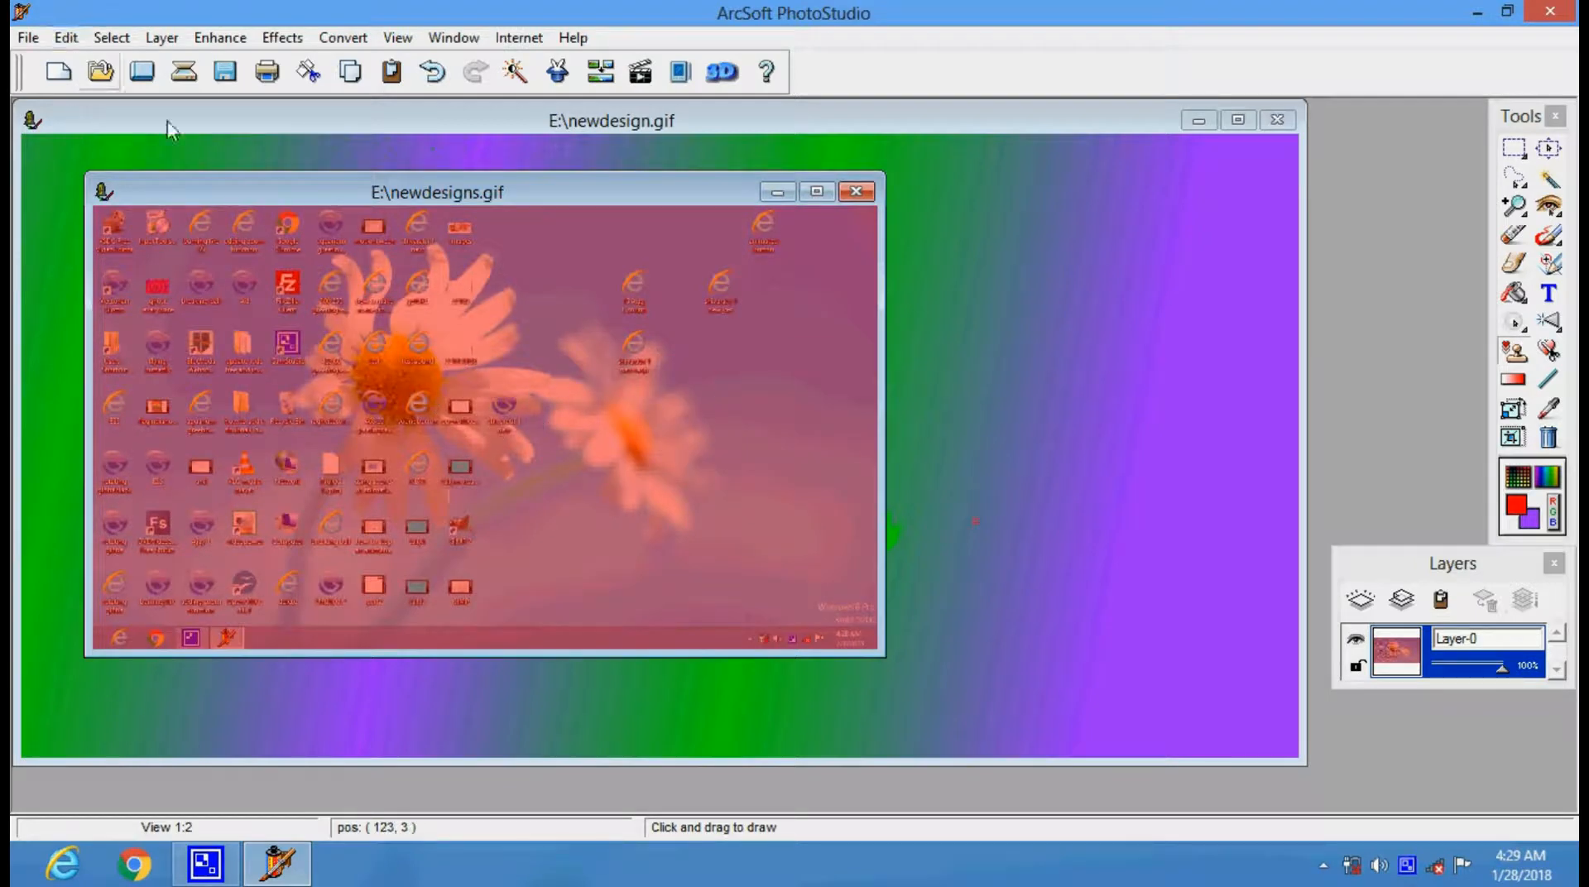
left_click(1517, 476)
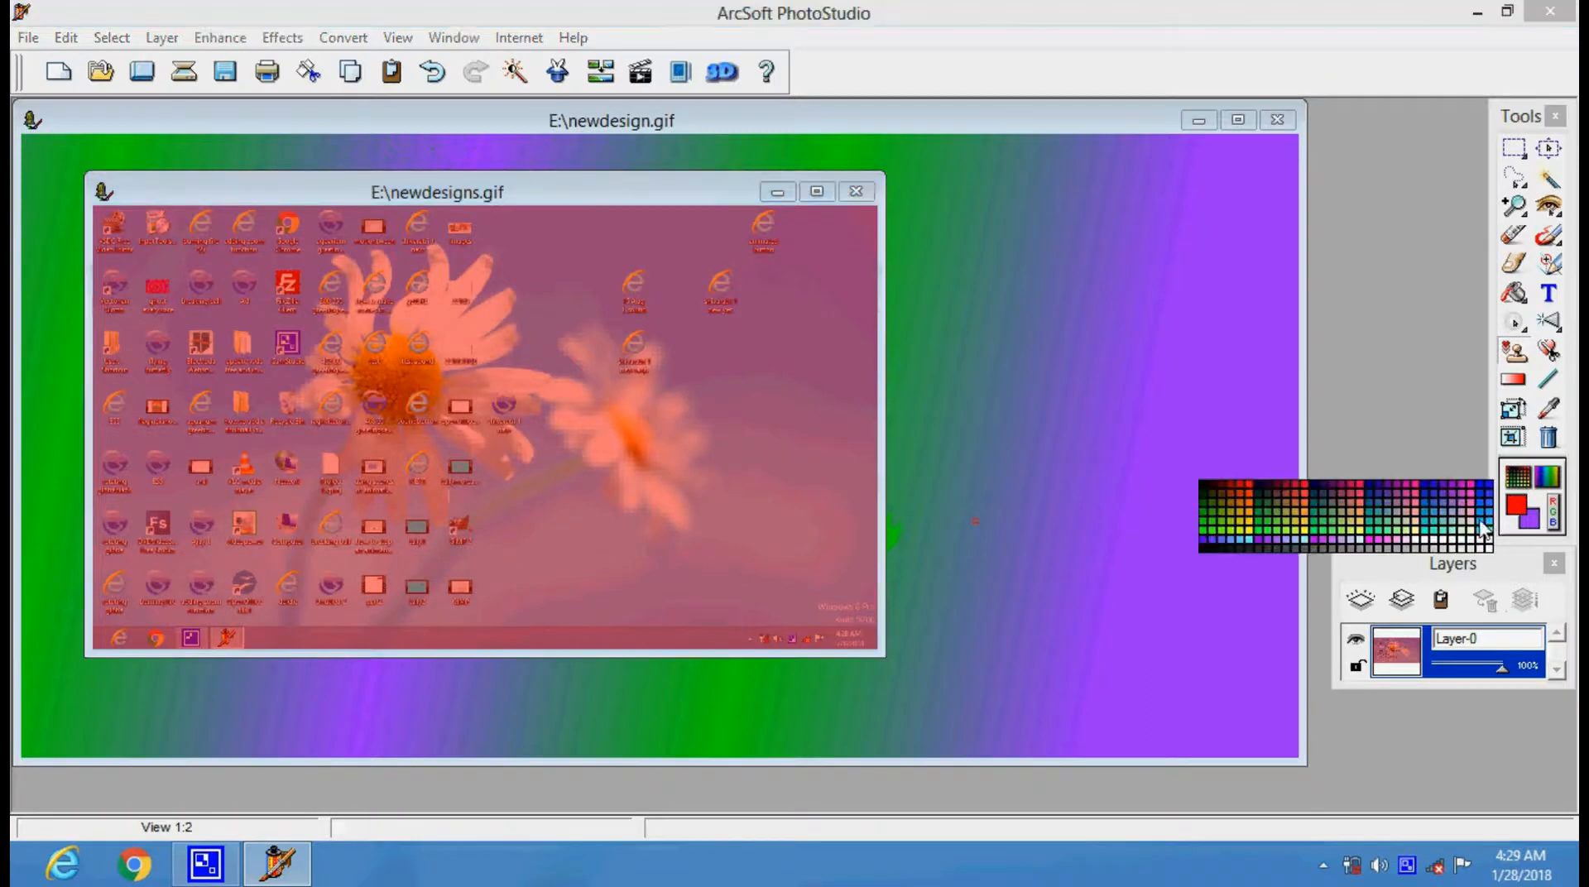
left_click(33, 40)
Step: Rotate the red-tinted desktop capture clockwise by a freehand angle
left_click(32, 39)
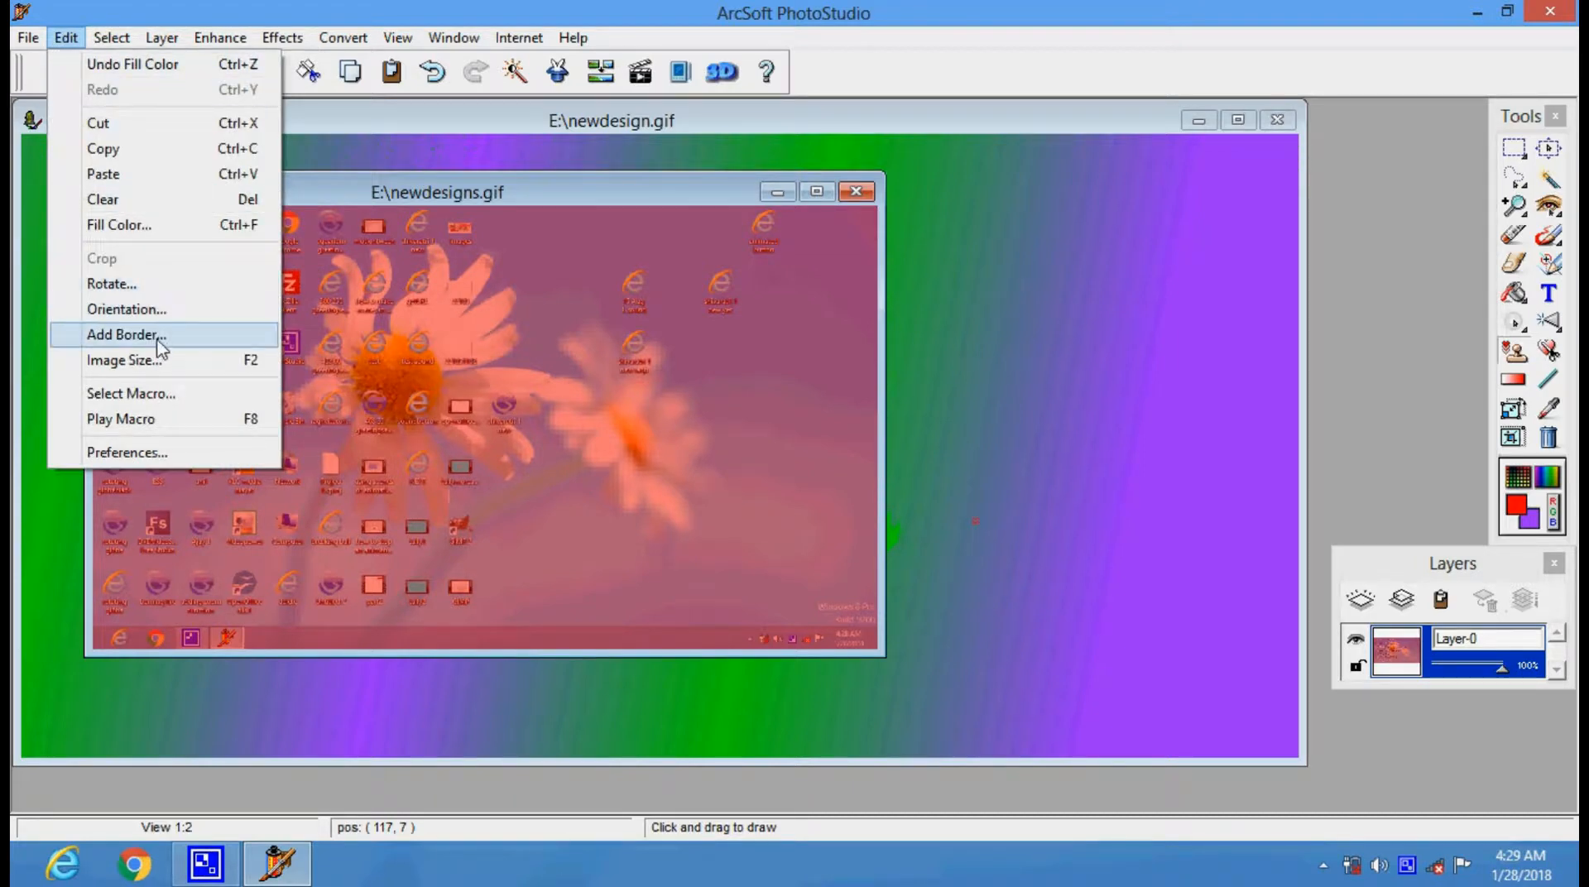
left_click(171, 289)
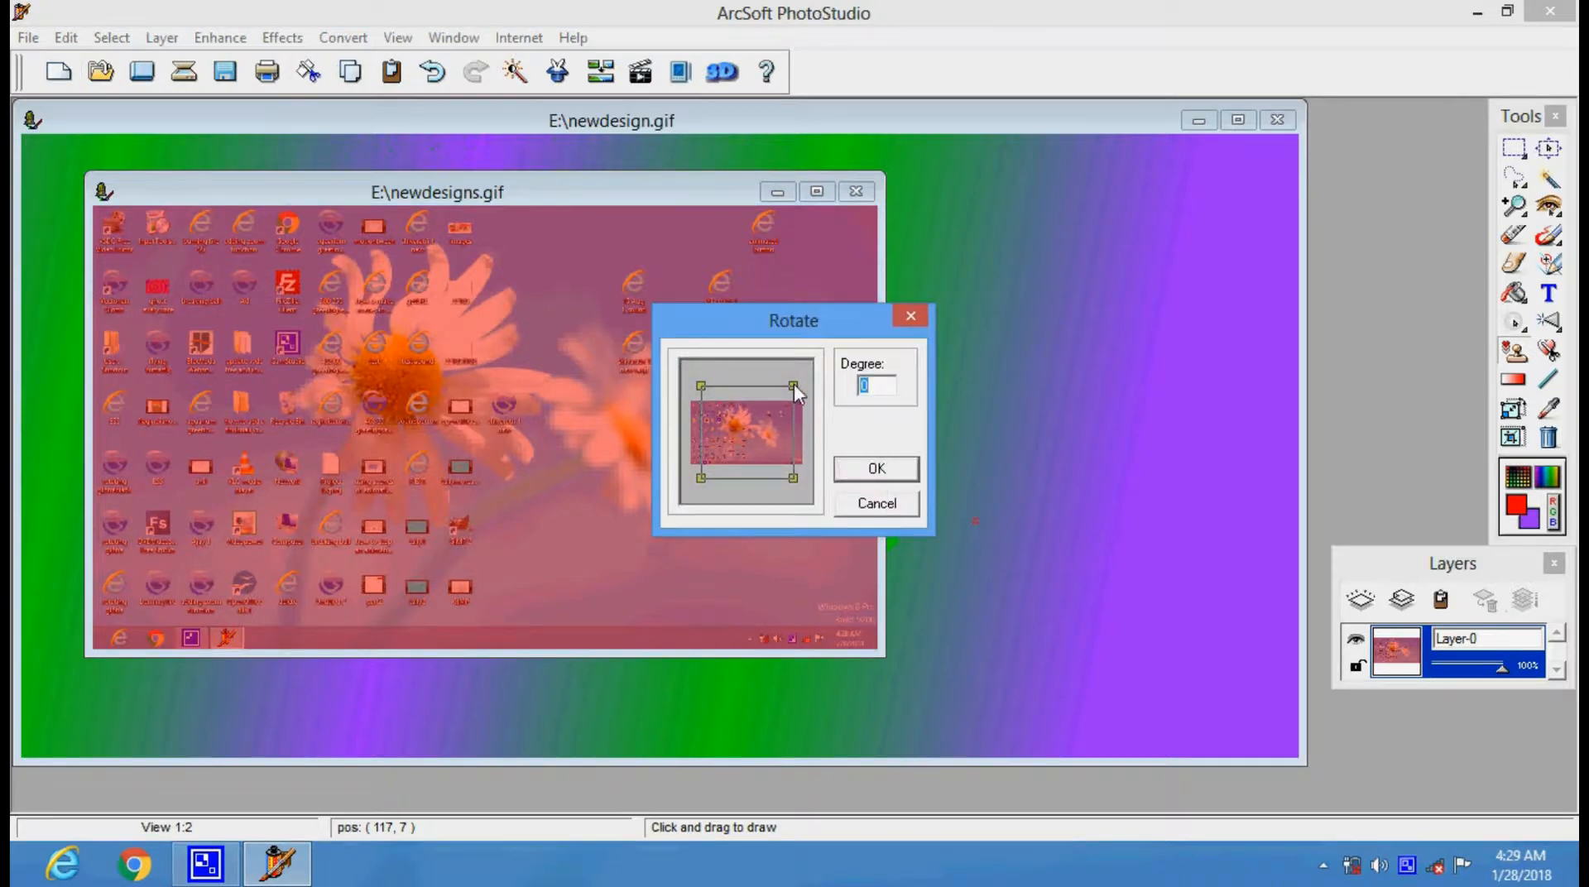
left_click_drag(793, 384, 818, 447)
left_click(884, 479)
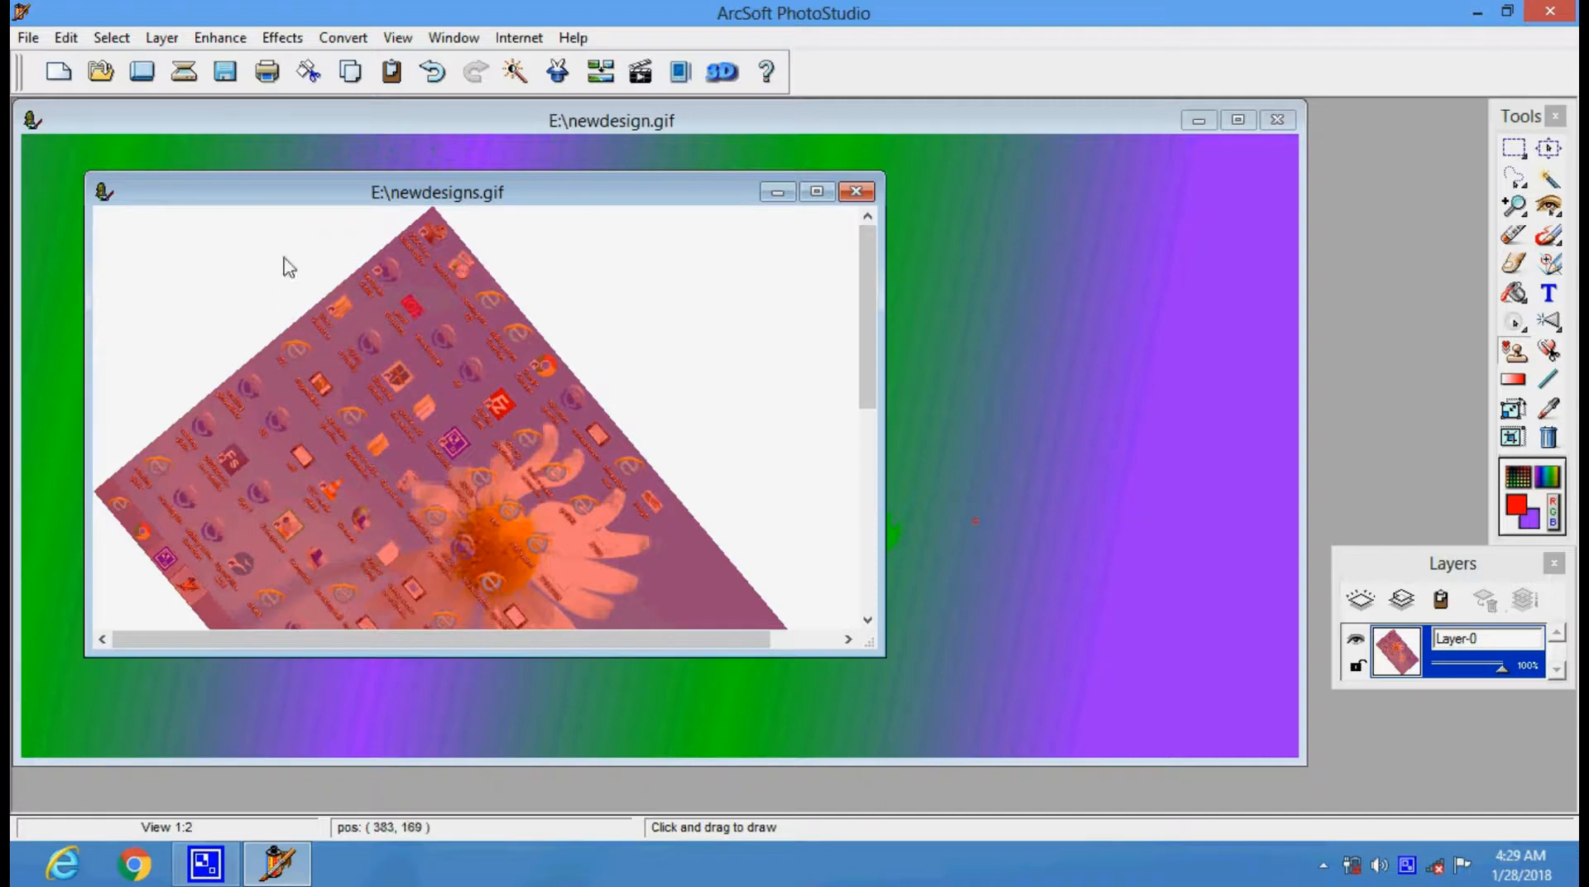
Step: Add a border of 10 pixels on all four sides of the rotated desktop capture
left_click(65, 37)
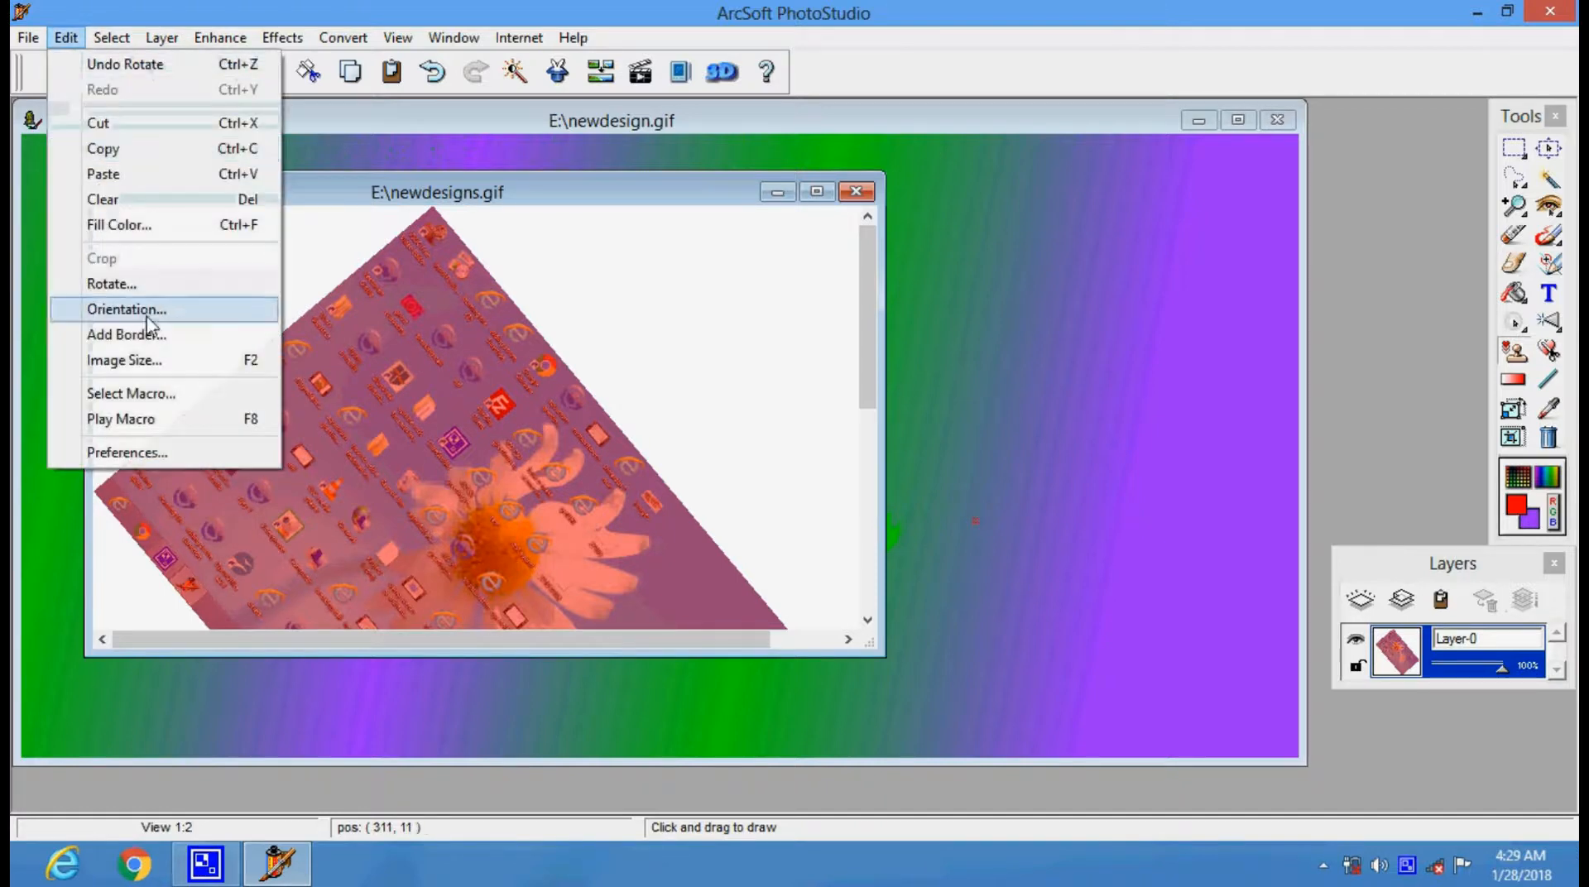
left_click(198, 337)
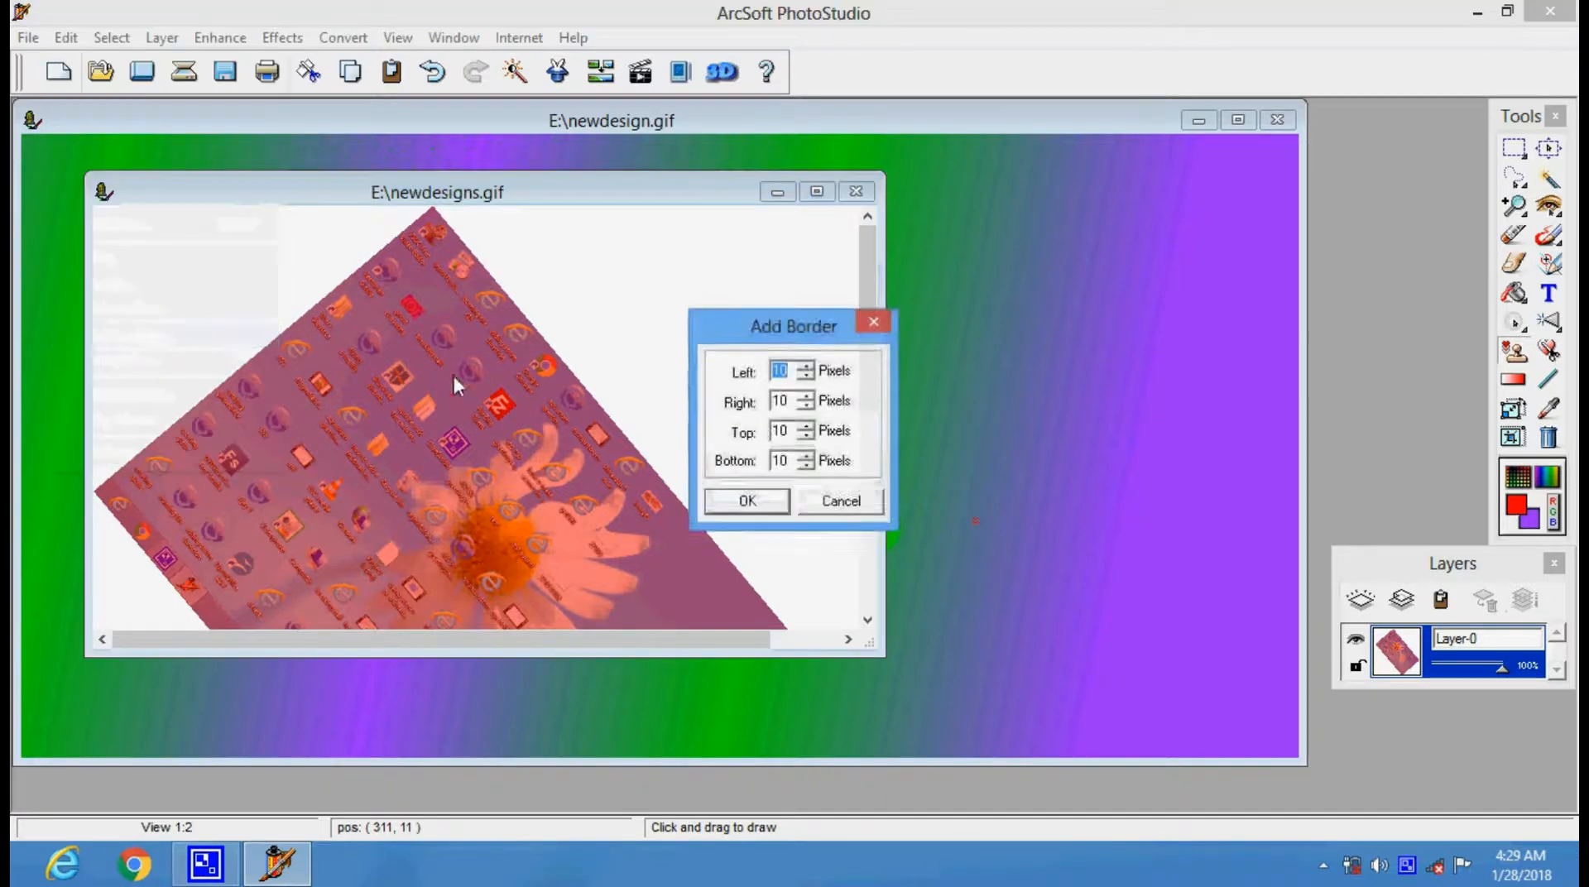
left_click(747, 500)
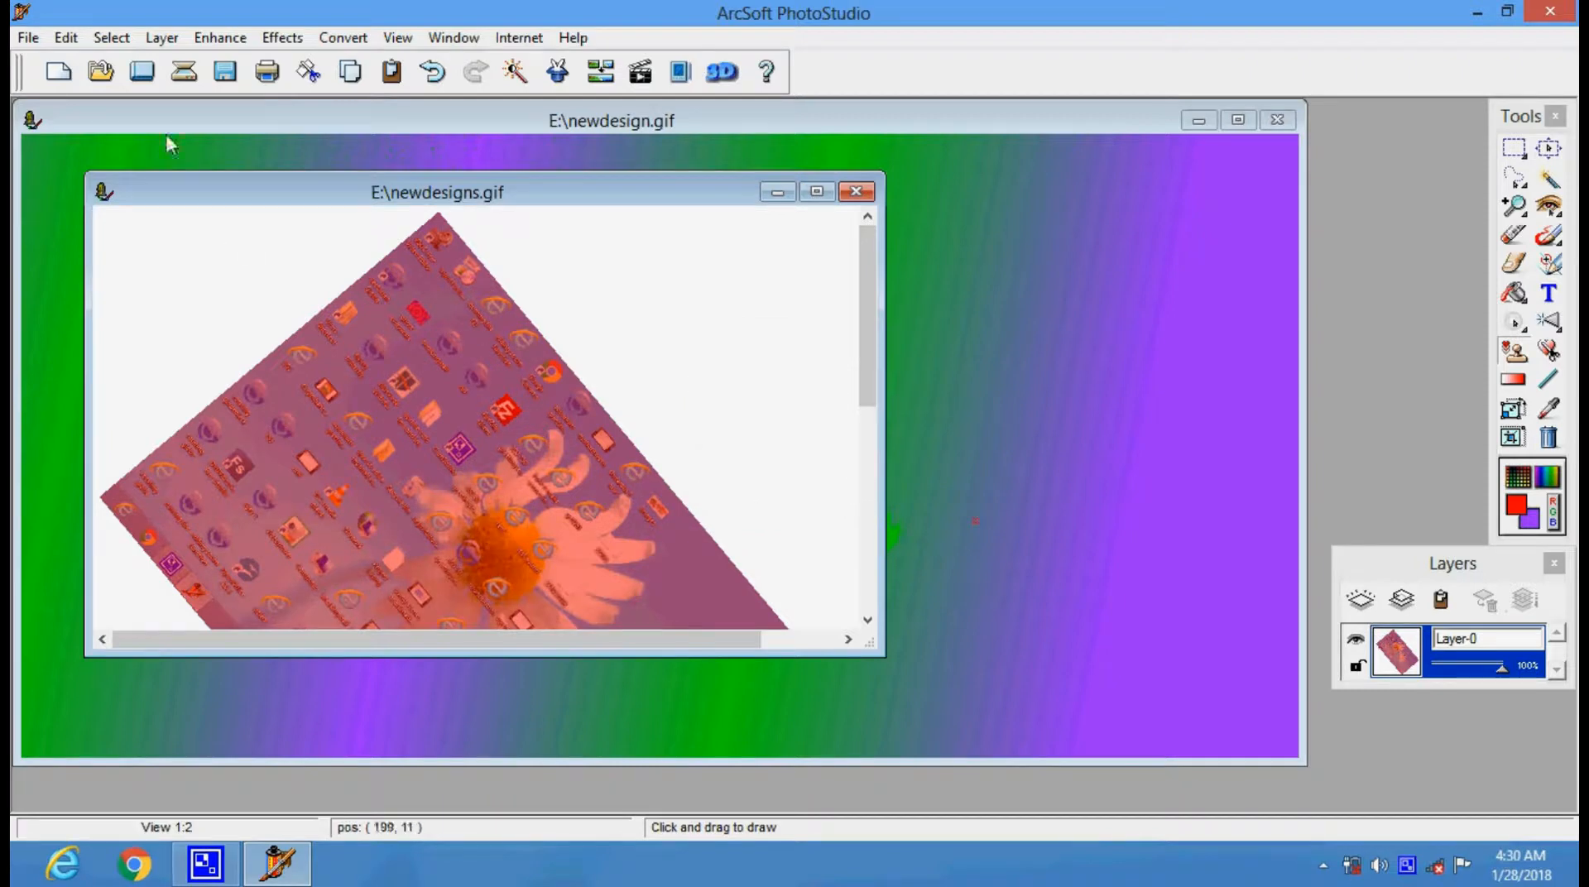
Step: Check the capture's image size settings and the preferences for gamma, undo level and transparency background
left_click(76, 39)
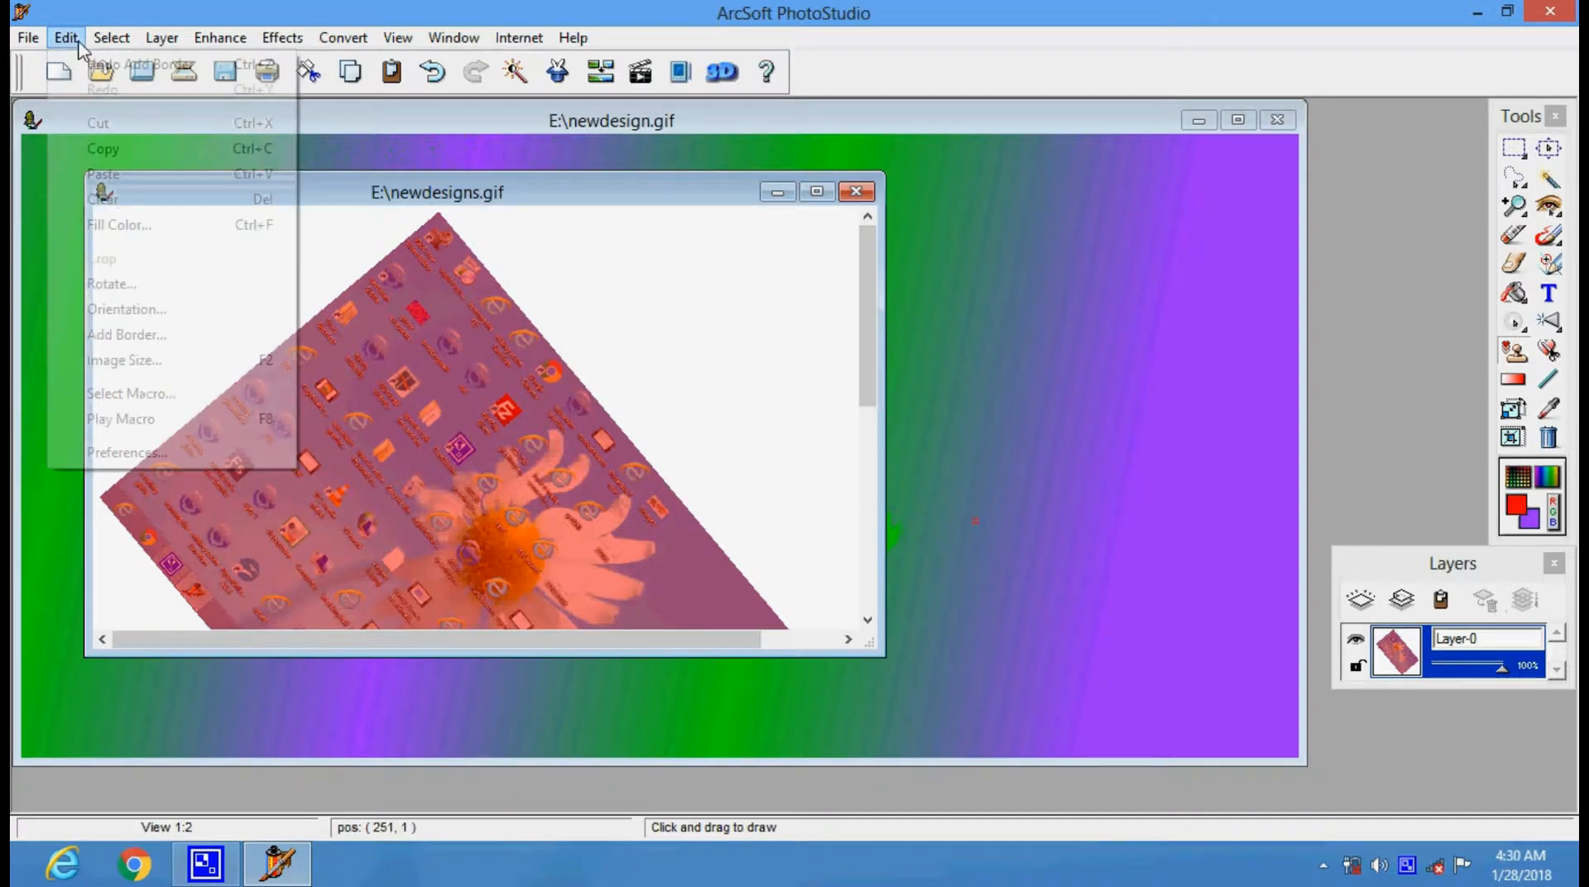
left_click(159, 362)
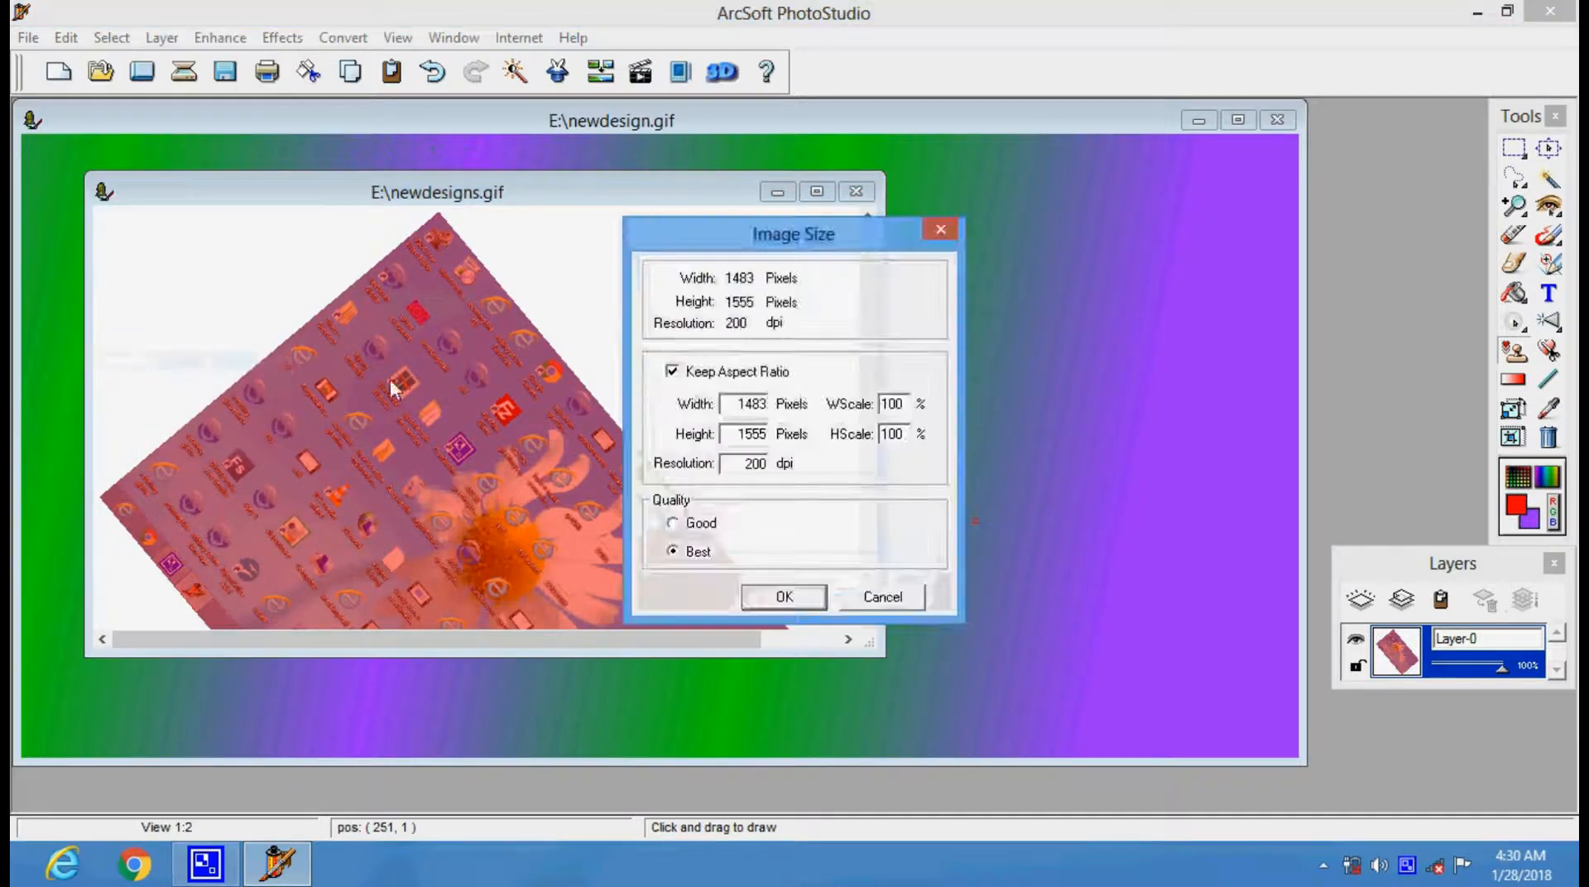
left_click(940, 231)
left_click(65, 38)
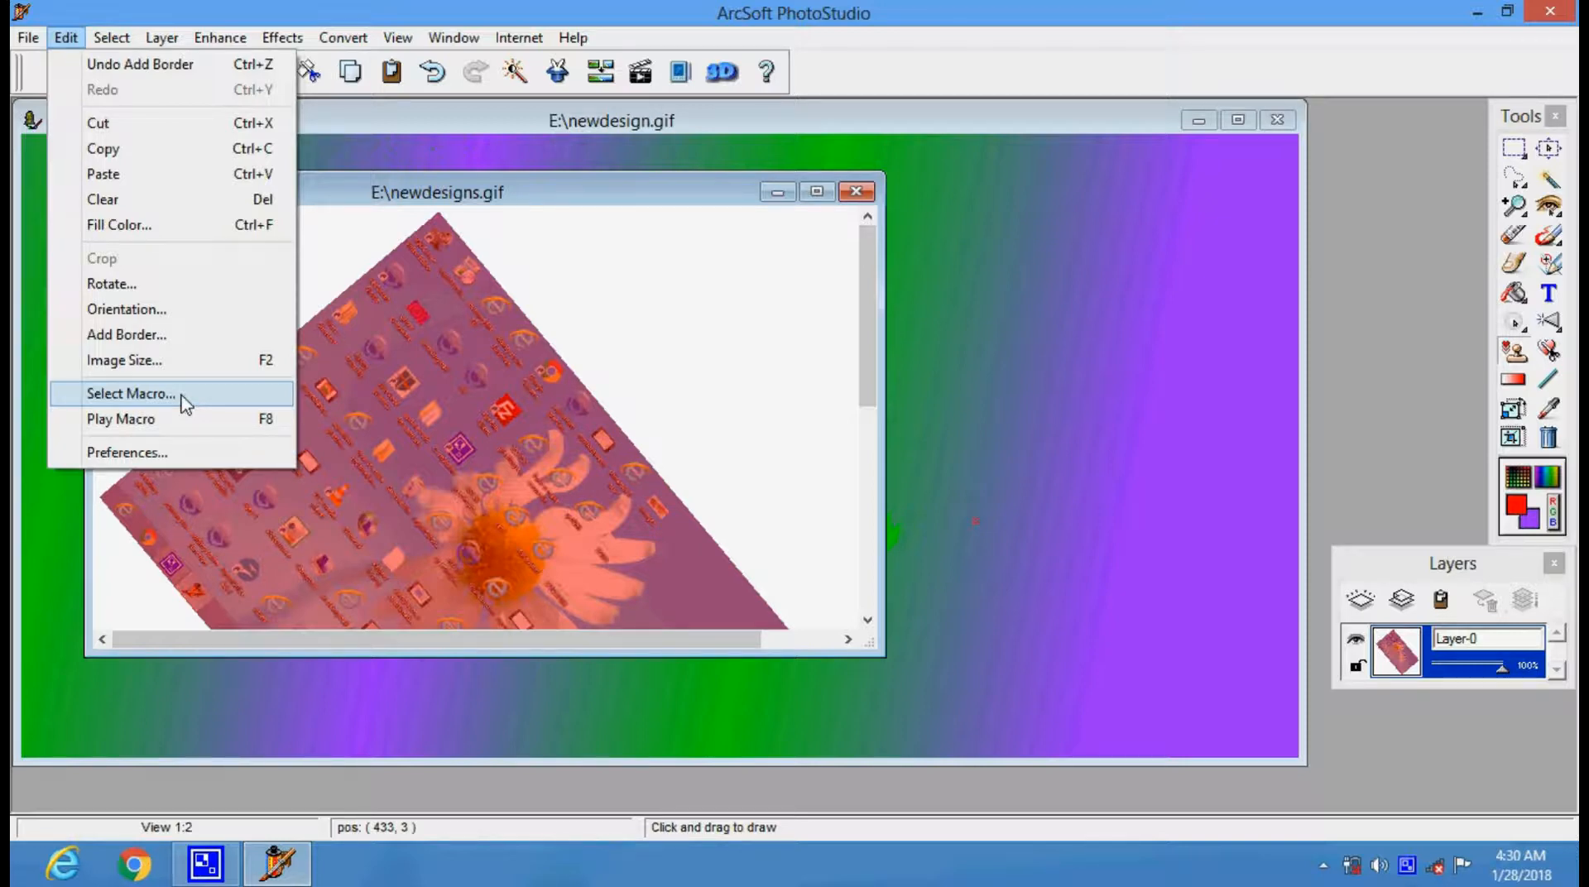
left_click(162, 455)
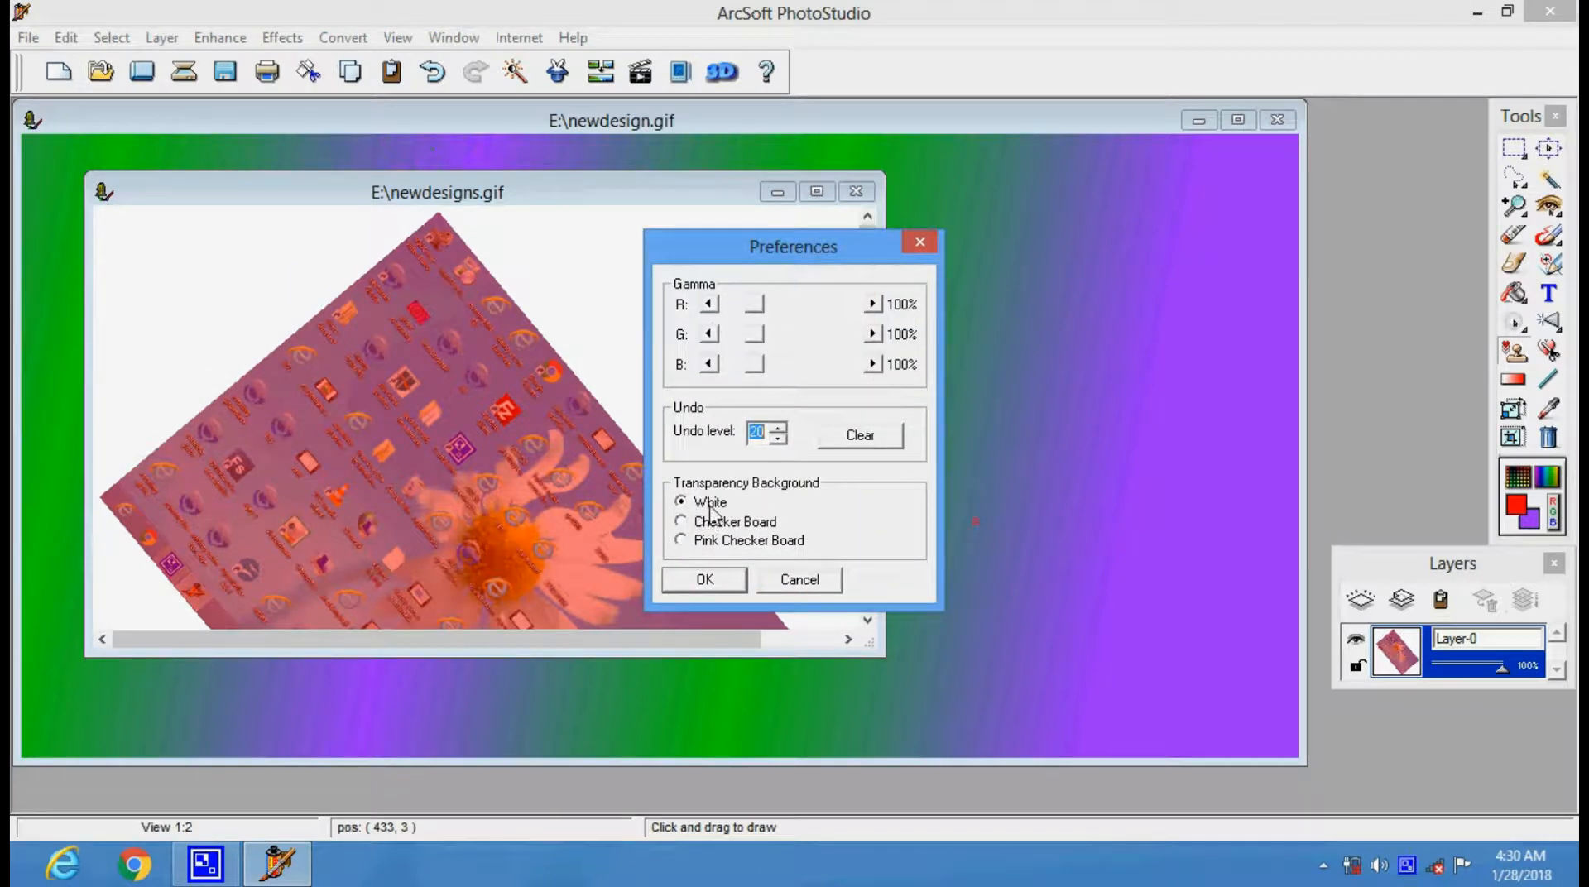
left_click(917, 241)
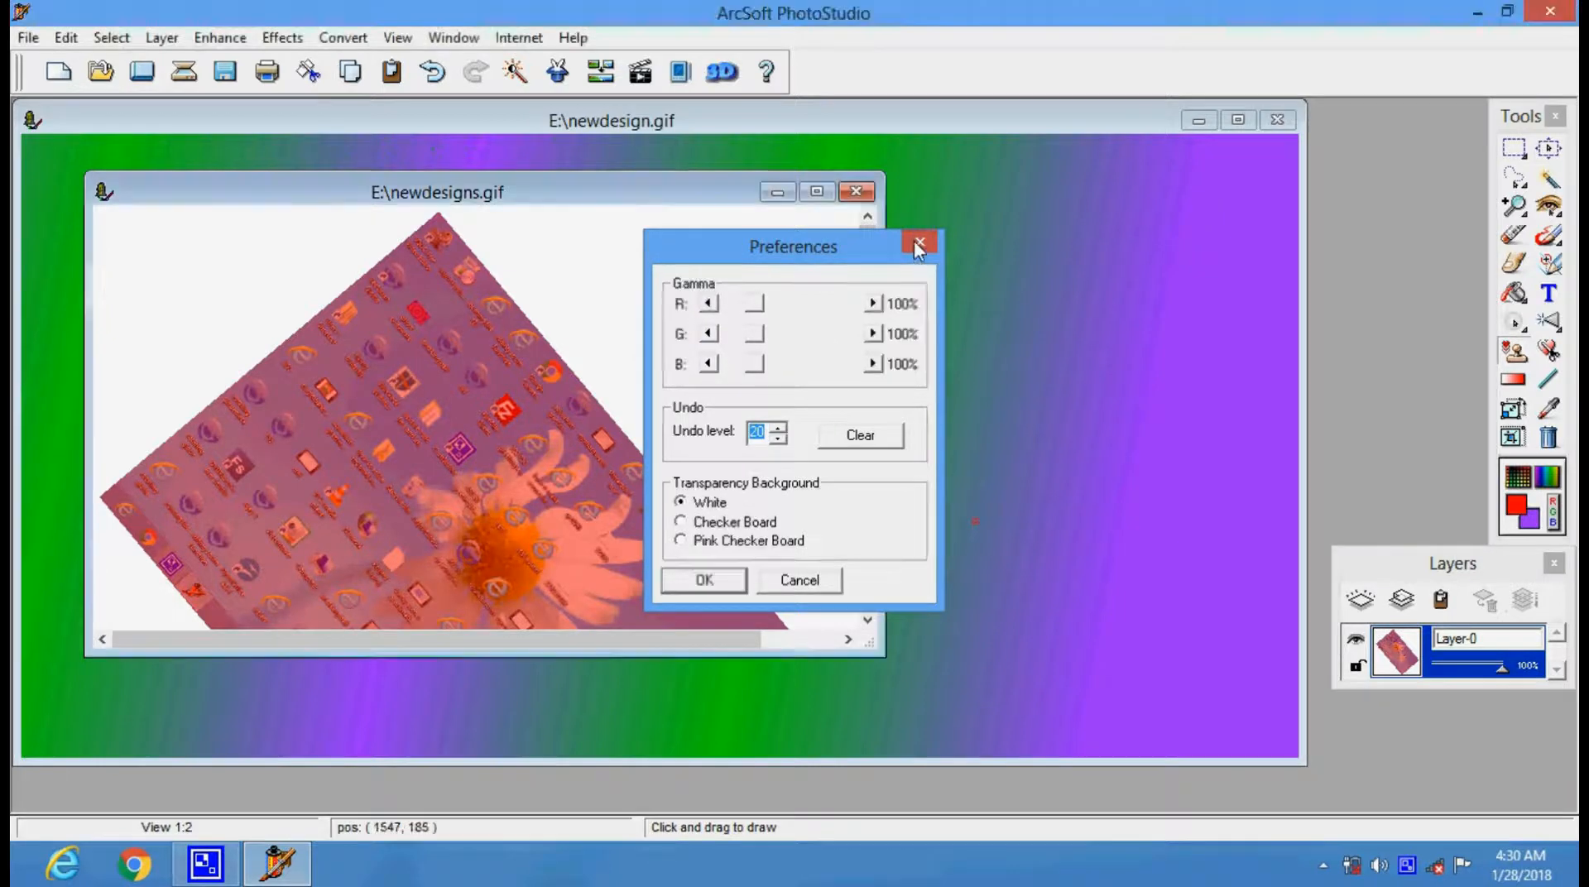
Step: Try out a shadow on the capture's layer with blur 7, darkness 28 and opacity 30
left_click(174, 38)
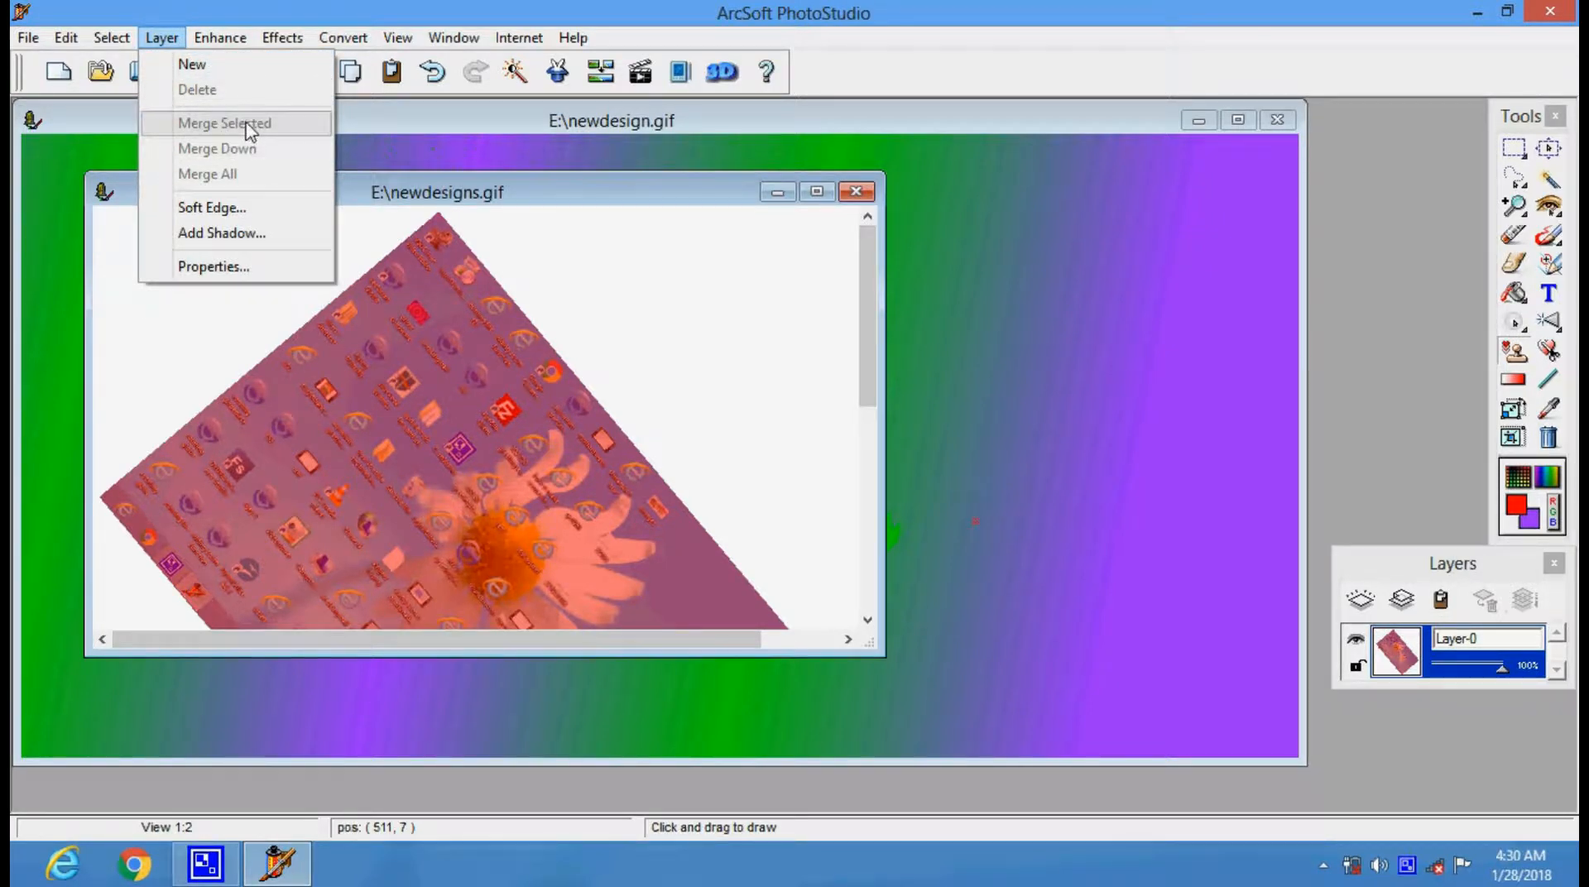
left_click(245, 237)
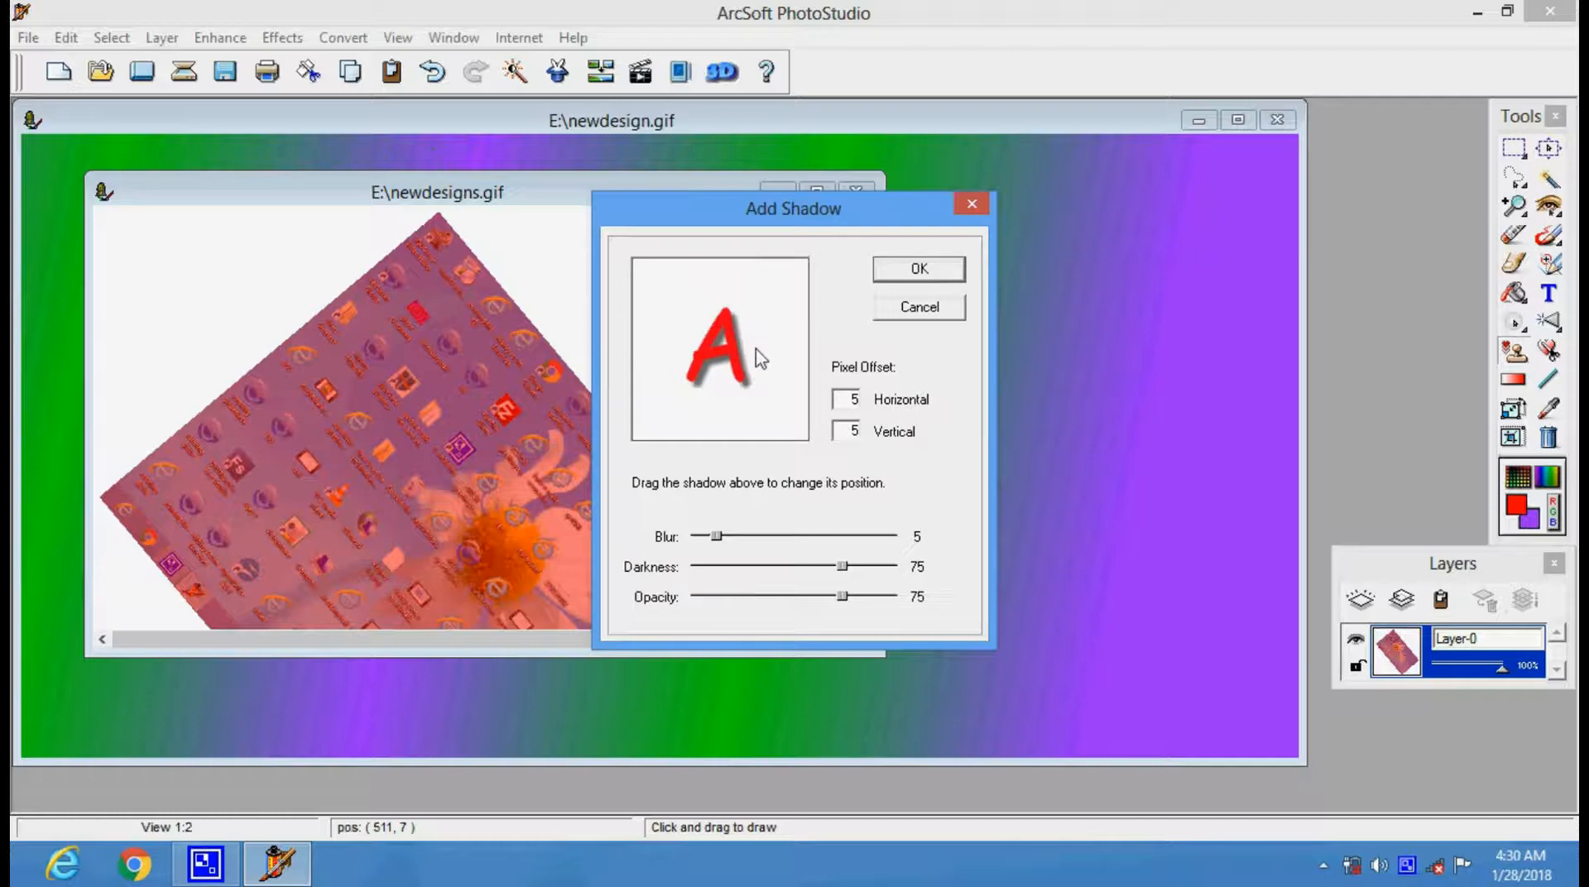
left_click(792, 537)
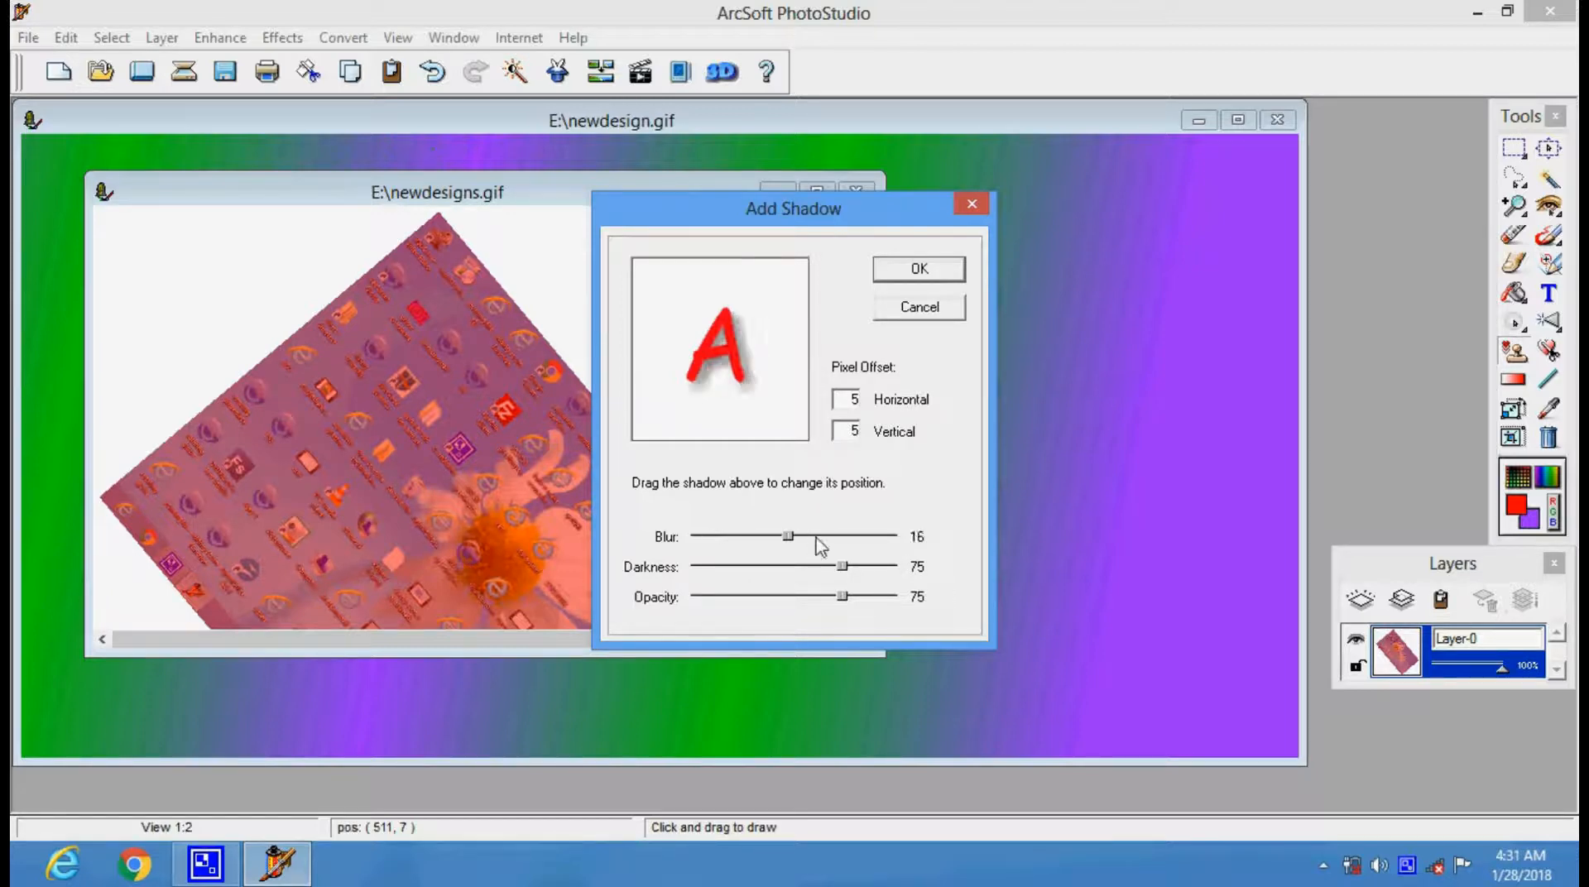
left_click(816, 536)
left_click(844, 536)
left_click(857, 537)
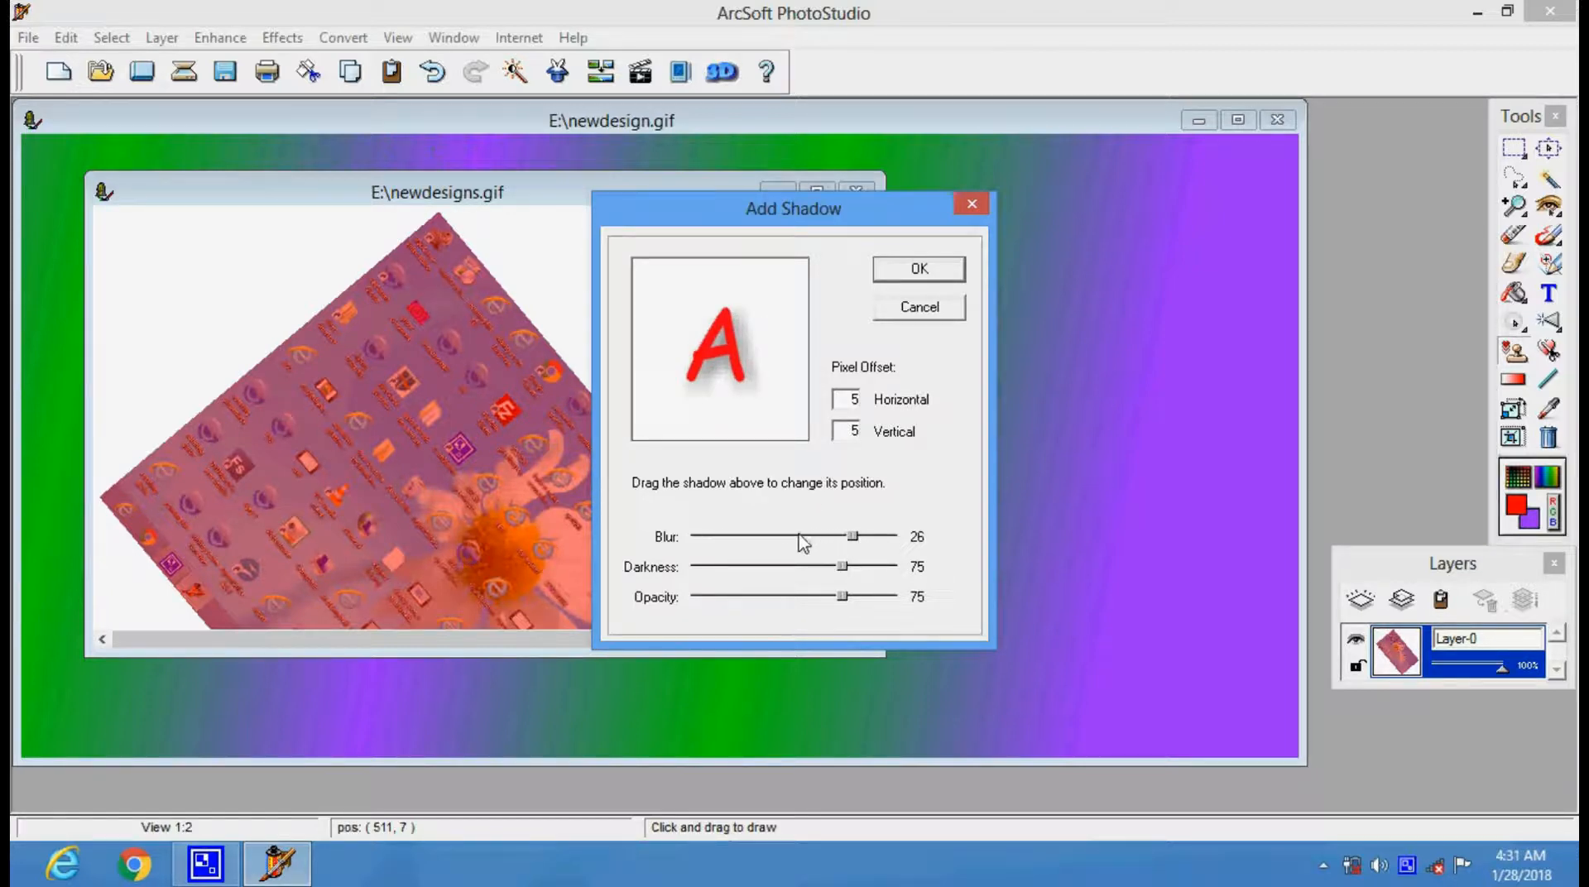
left_click_drag(799, 538, 749, 568)
left_click(753, 596)
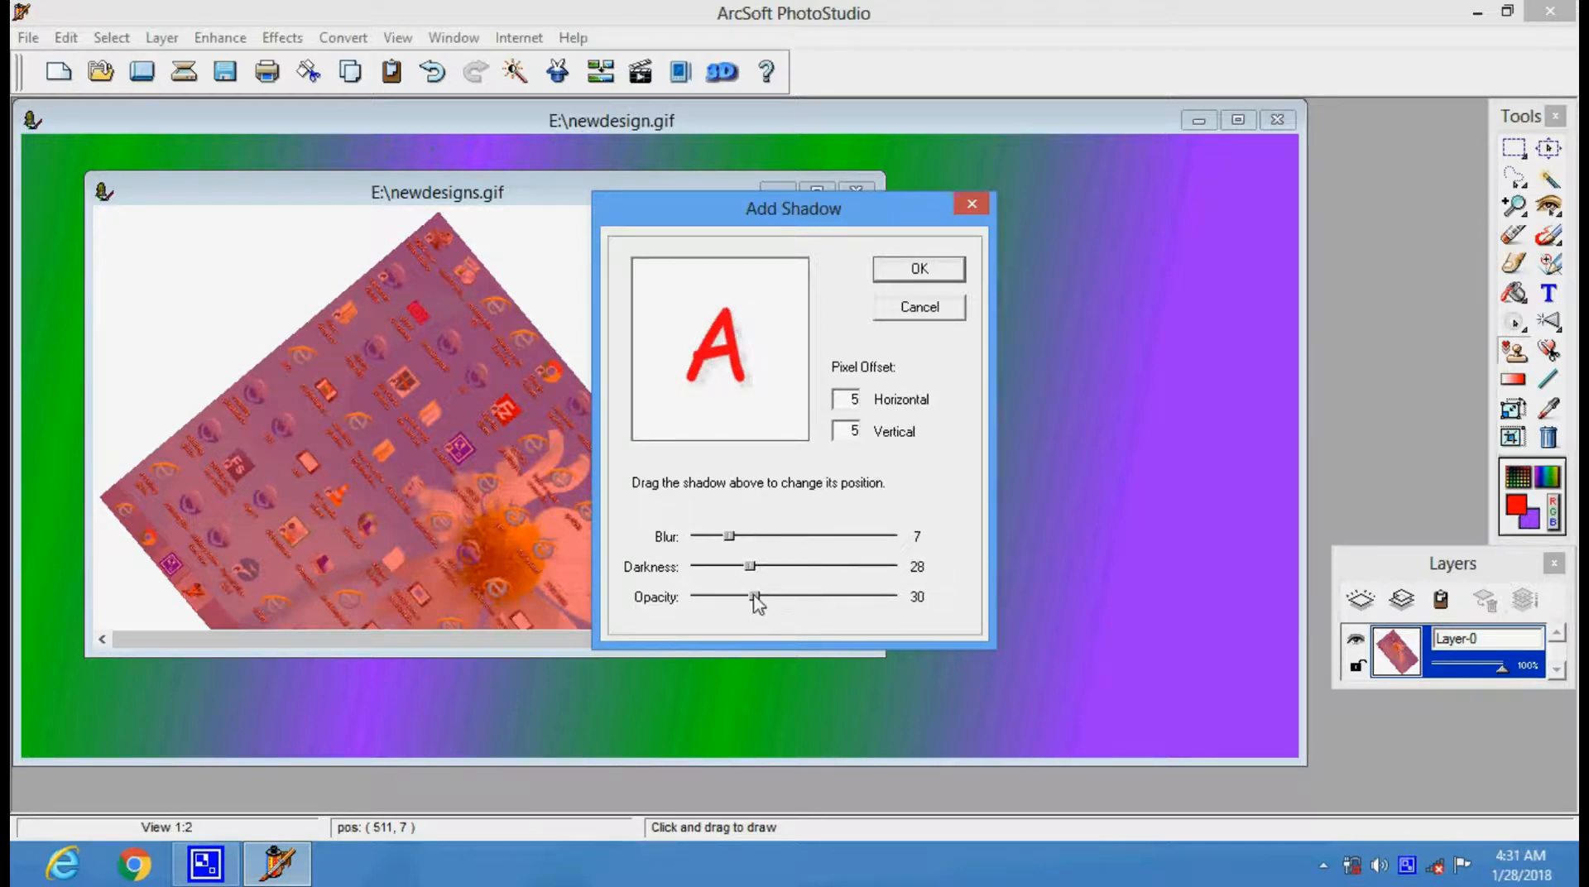
left_click(915, 307)
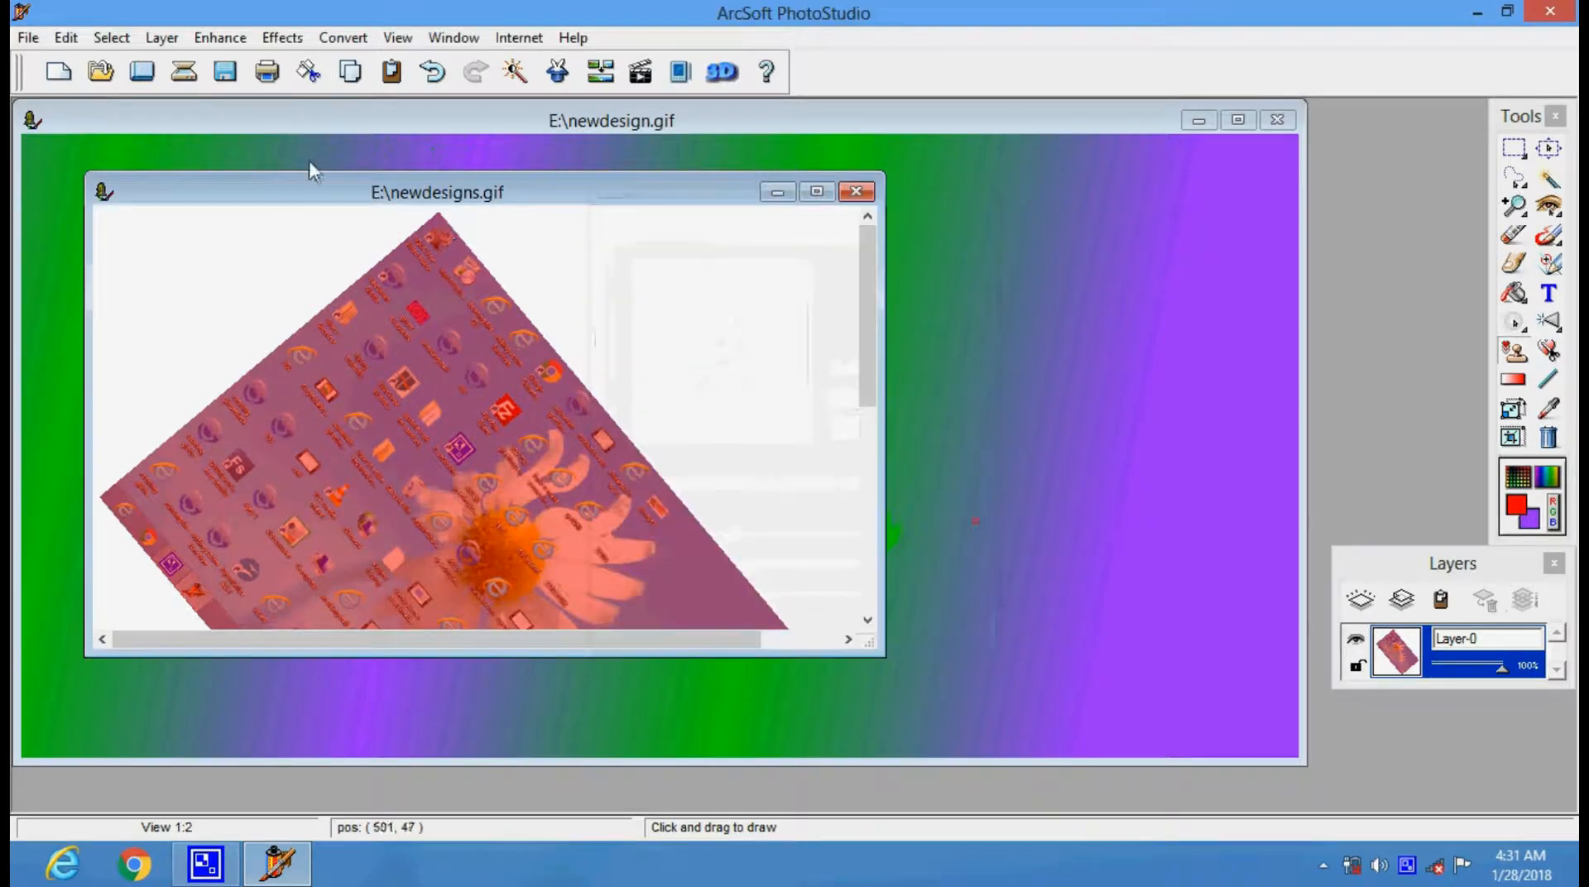
Step: Check the layer's name, opacity, visibility and restriction properties
left_click(162, 38)
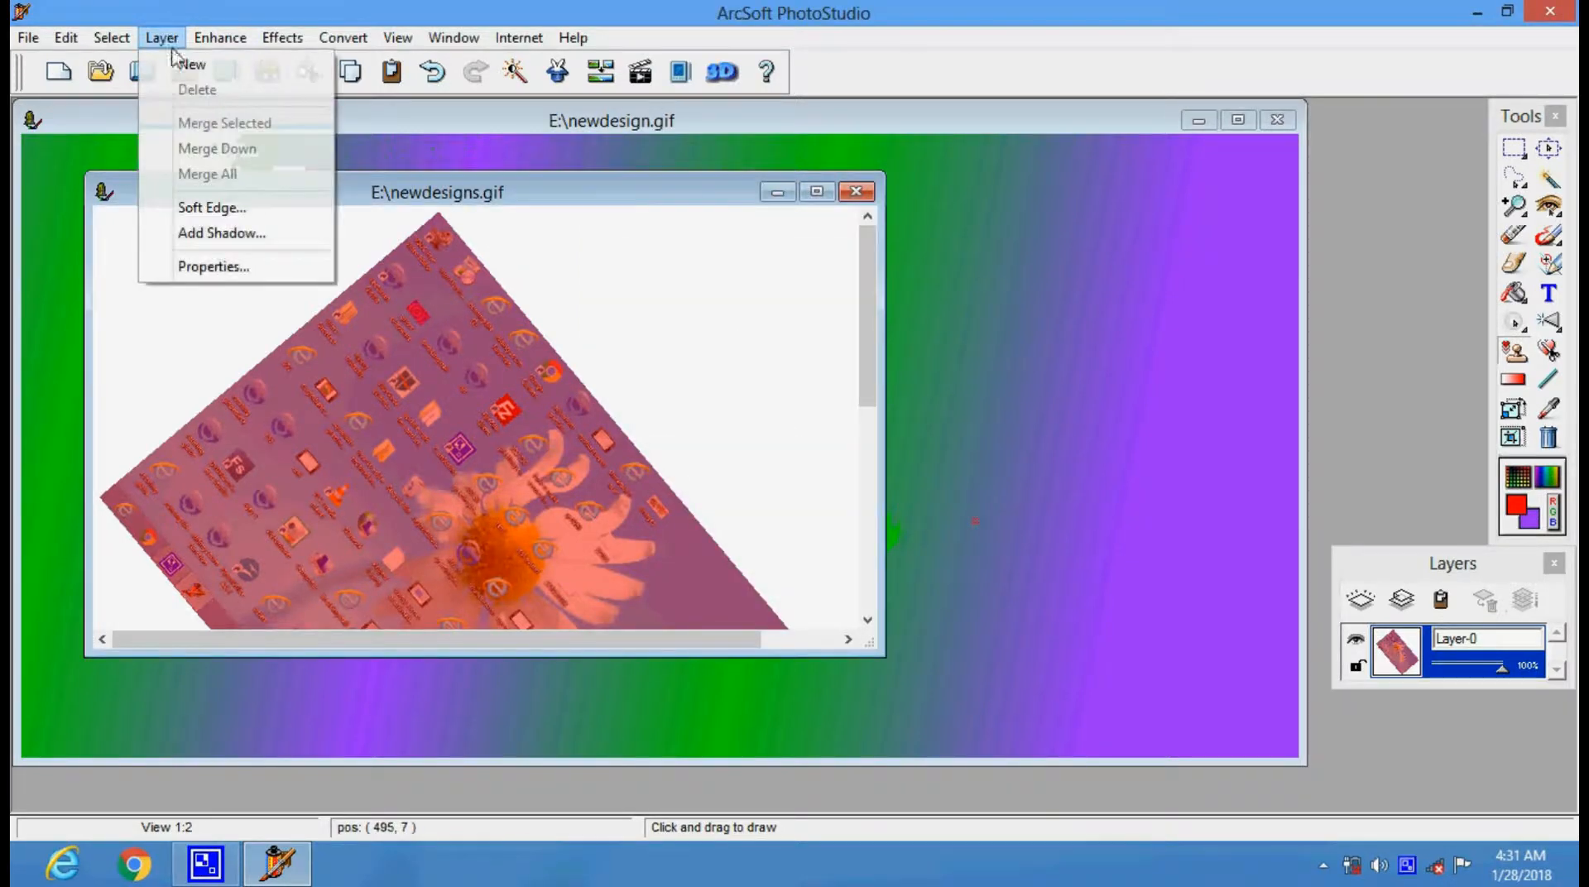
left_click(236, 269)
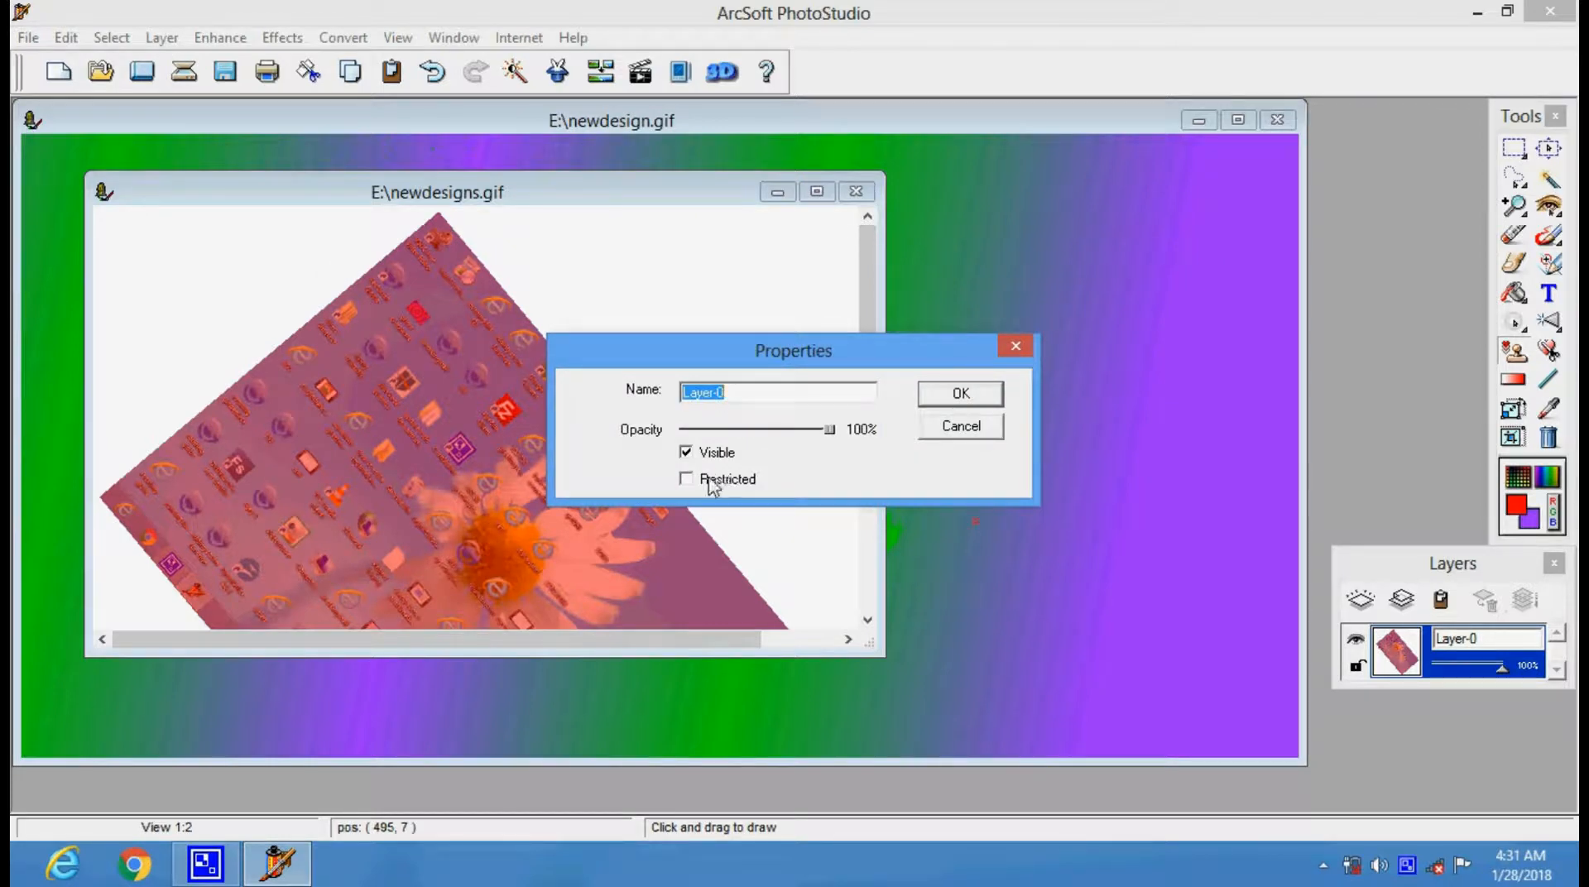
left_click(936, 425)
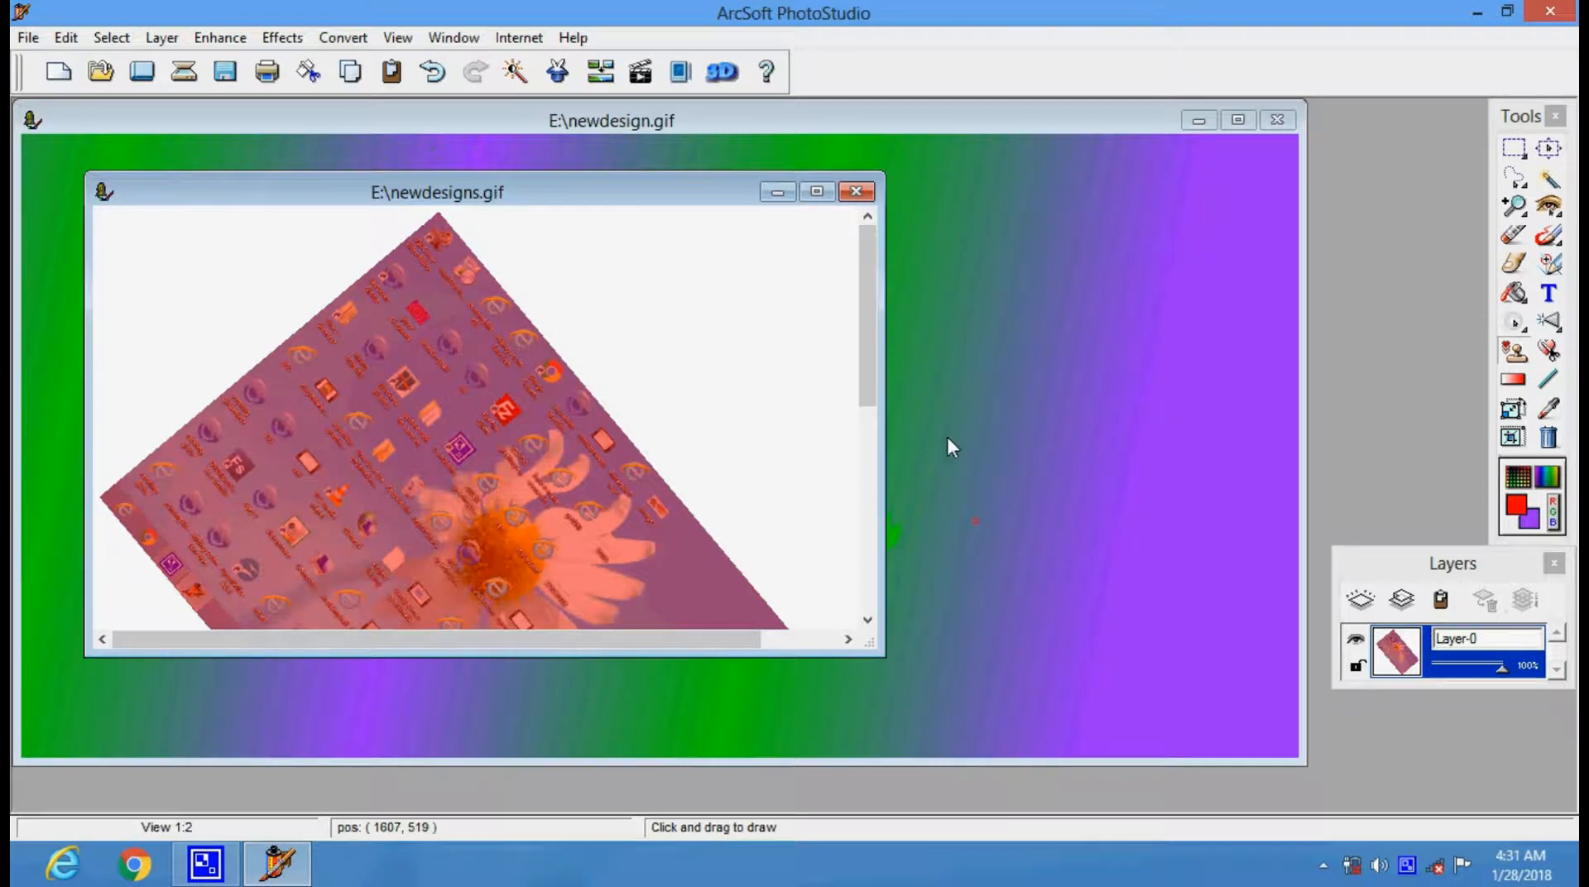
Step: Apply Scratch Removal to the desktop capture with threshold 59 and radius 50
left_click(220, 37)
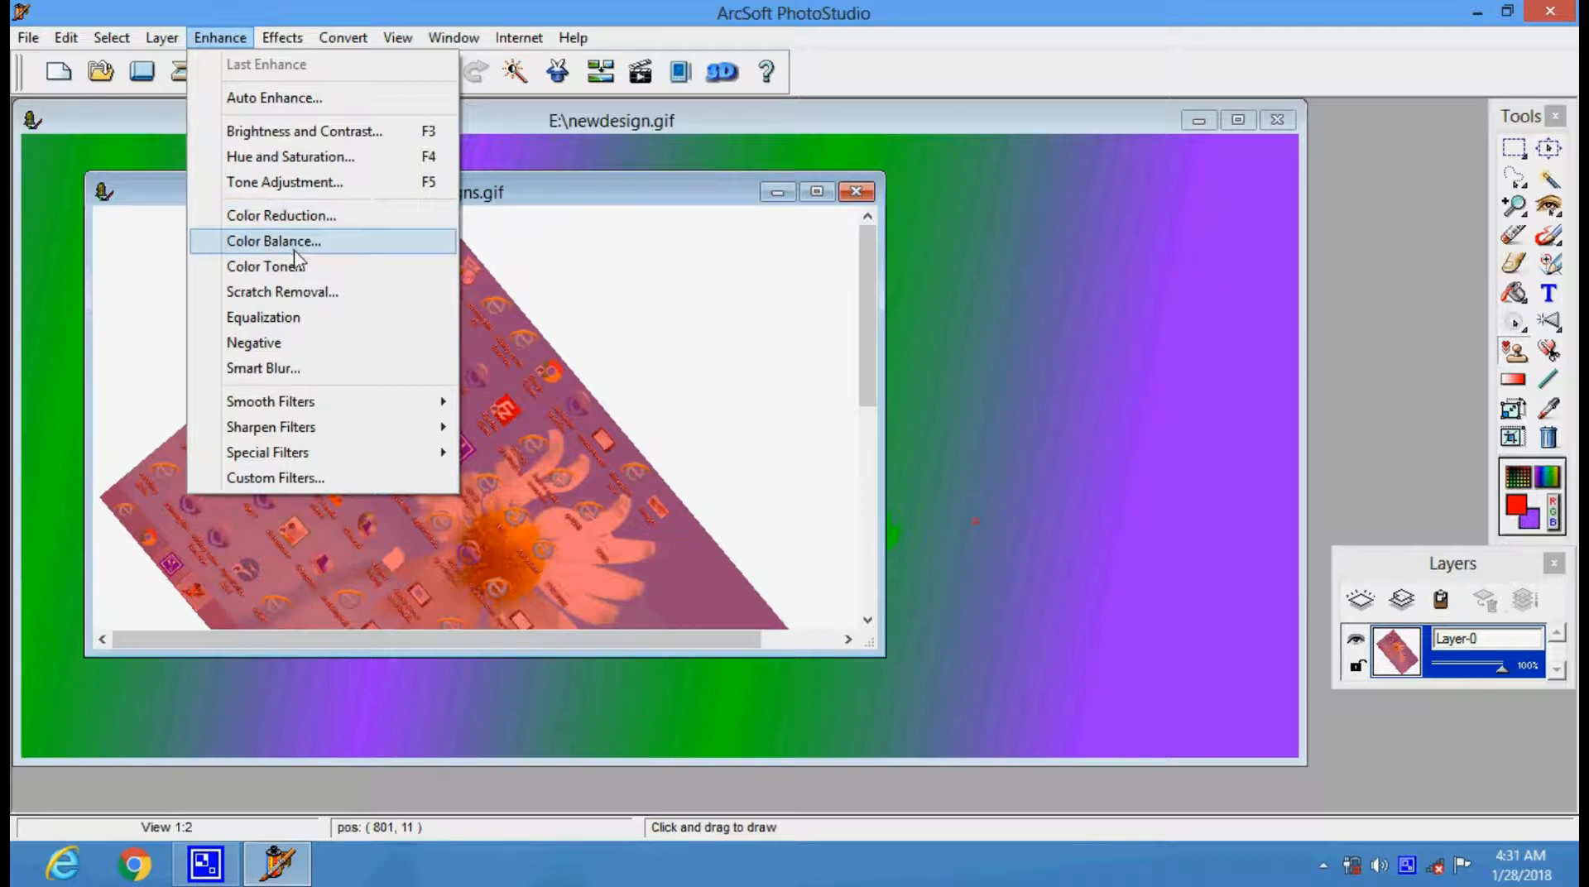
left_click(309, 292)
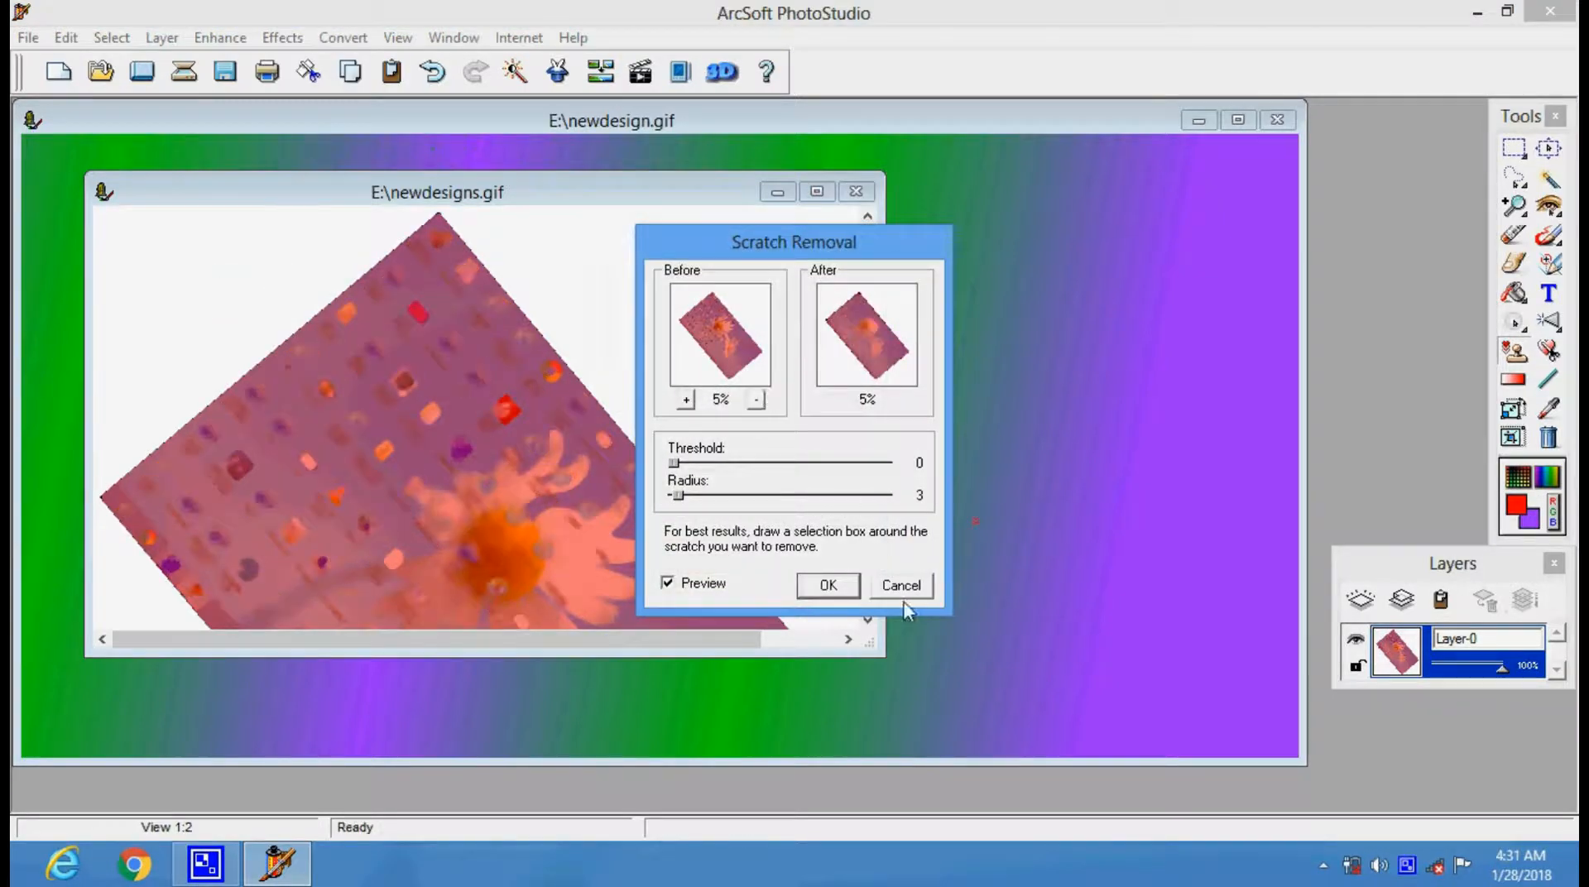
left_click(772, 462)
left_click(779, 495)
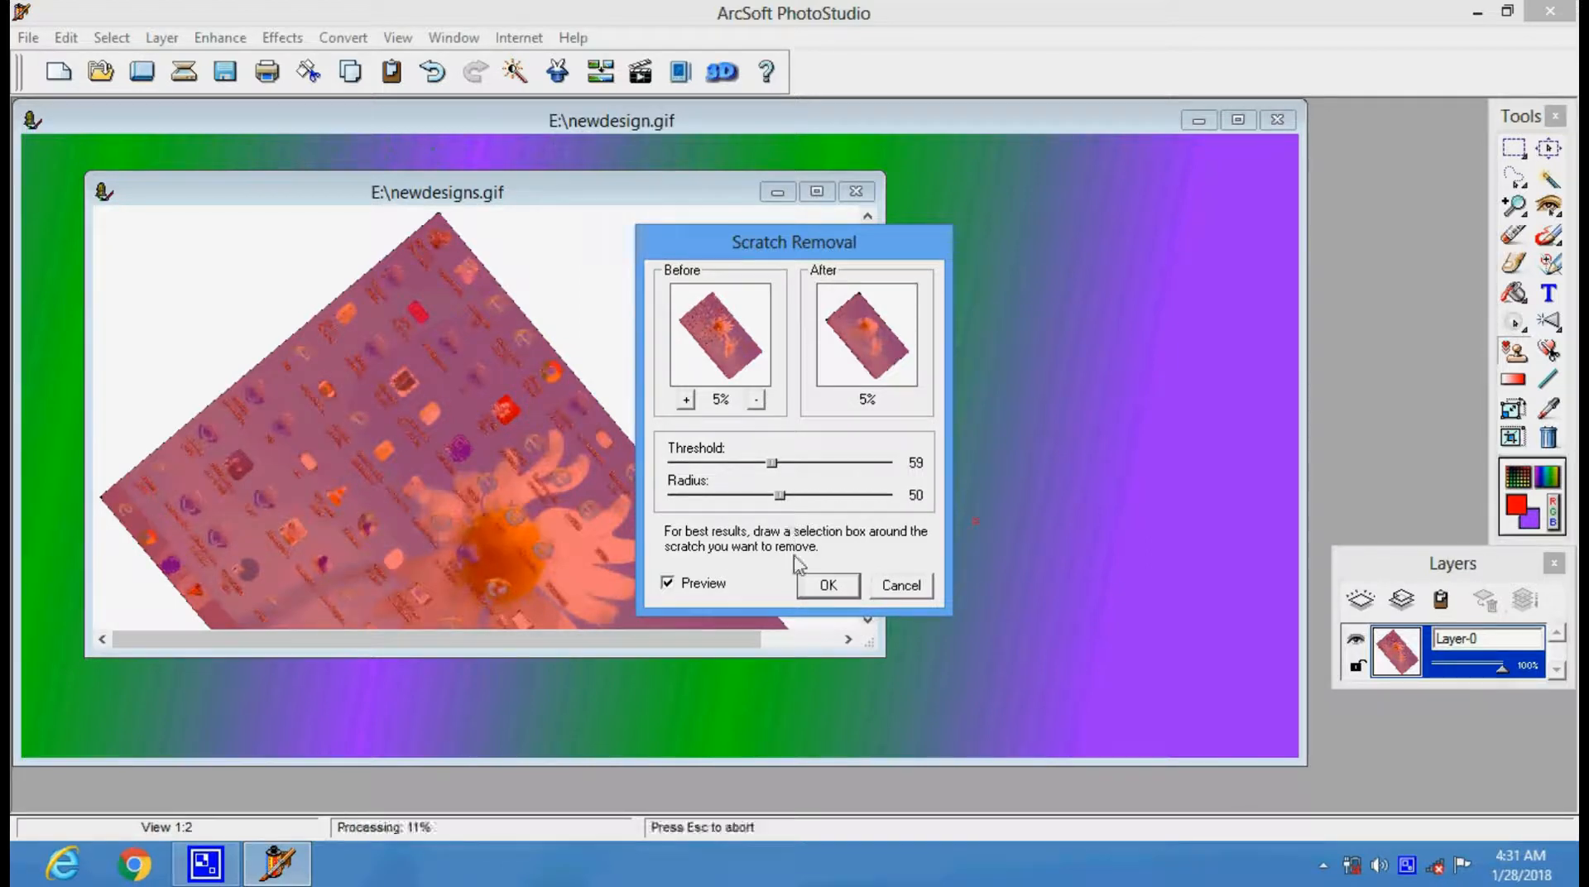
left_click(827, 586)
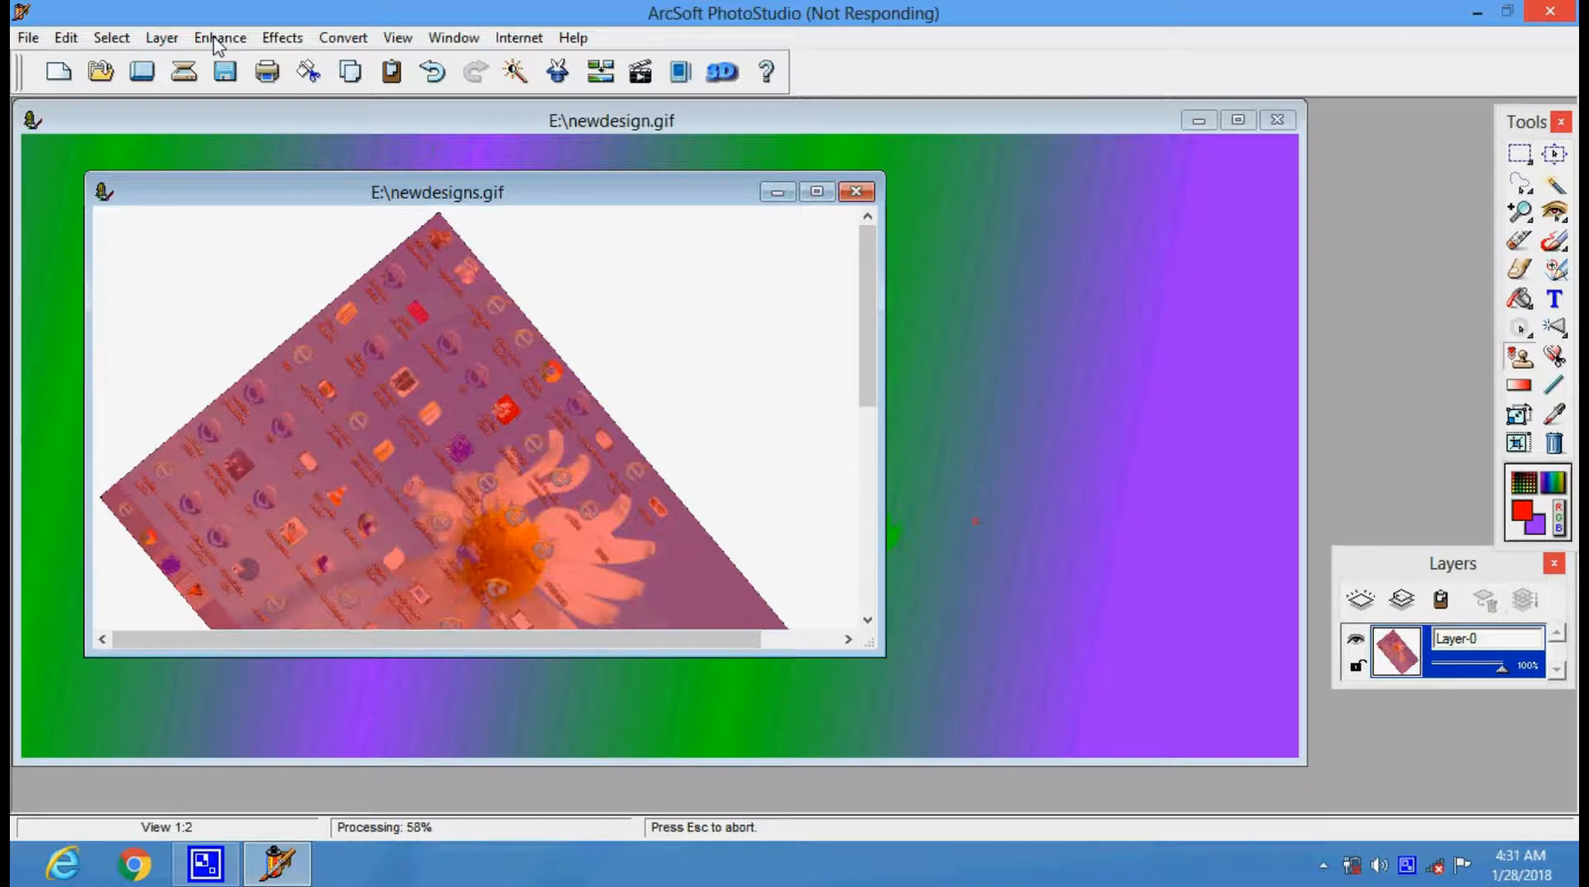
left_click(217, 39)
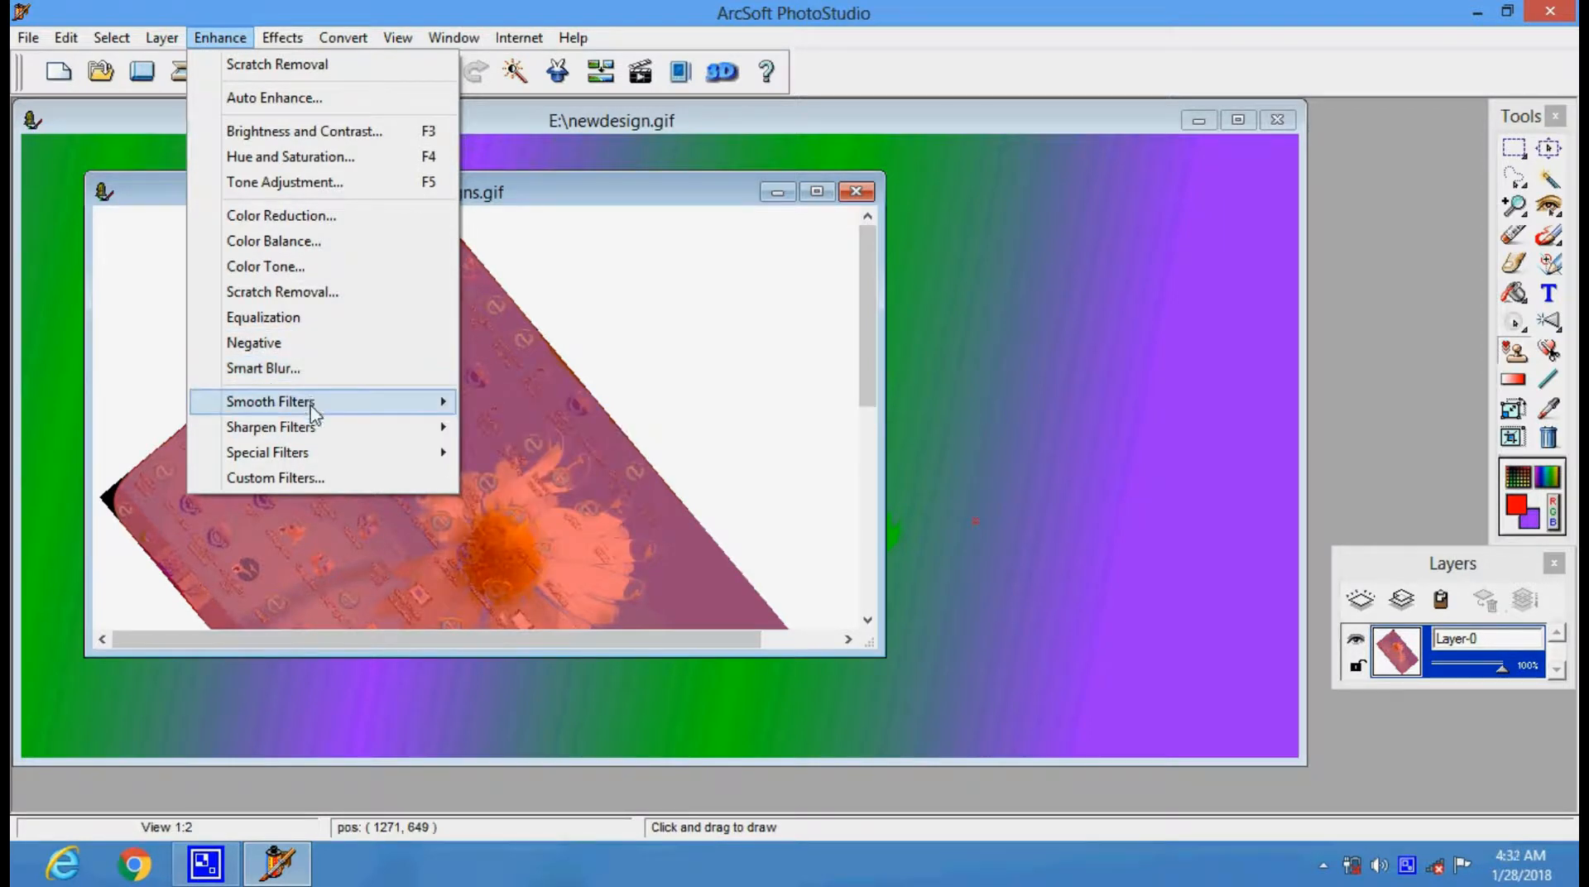
mouse_move(317, 432)
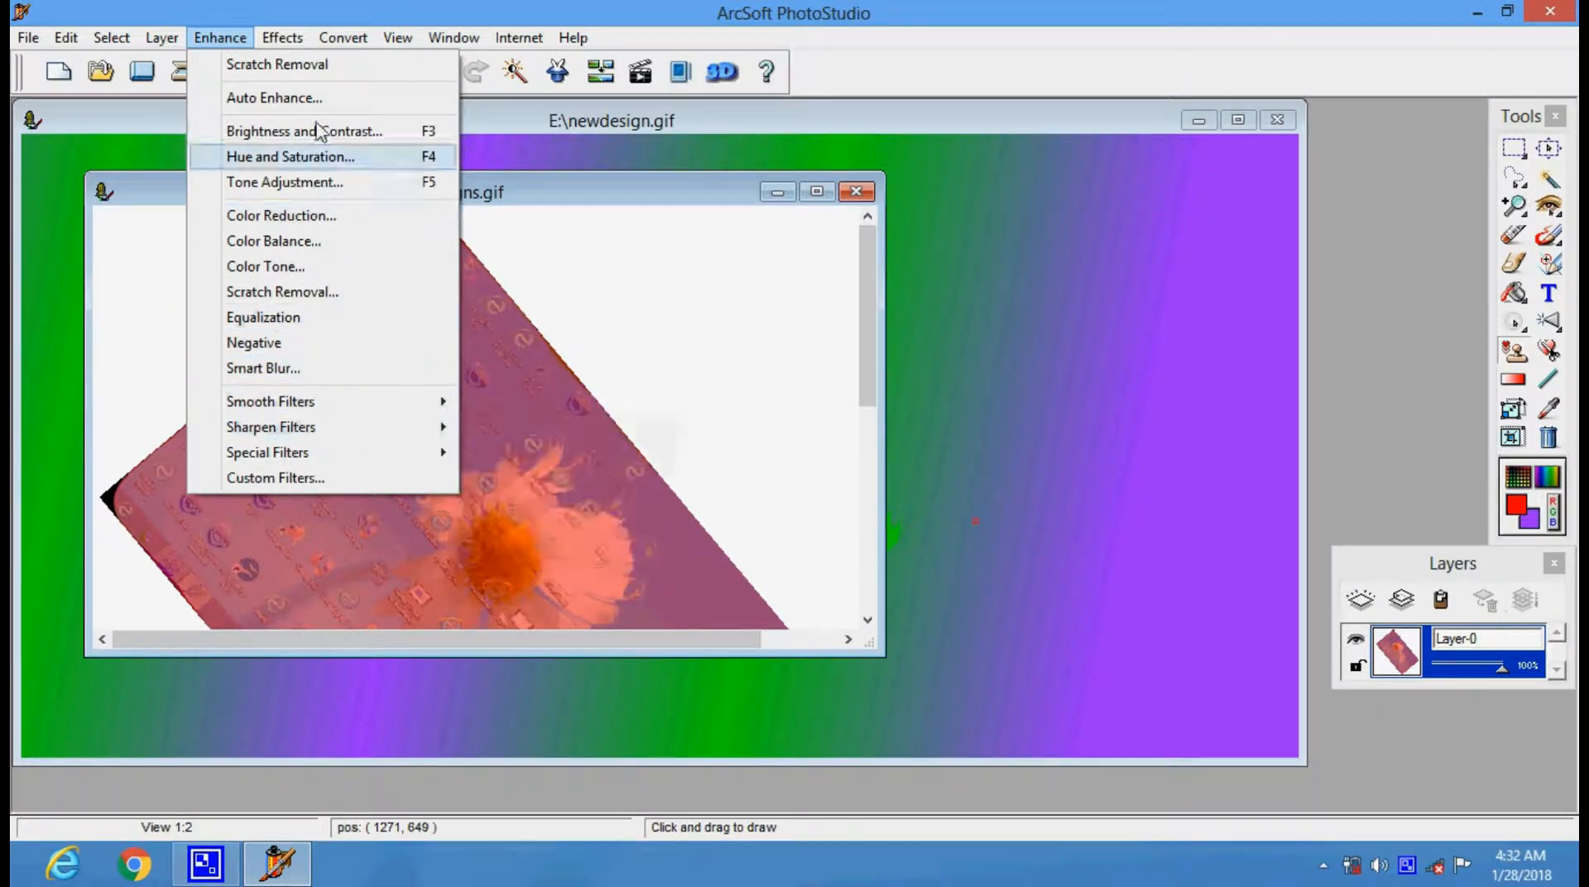
mouse_move(298, 42)
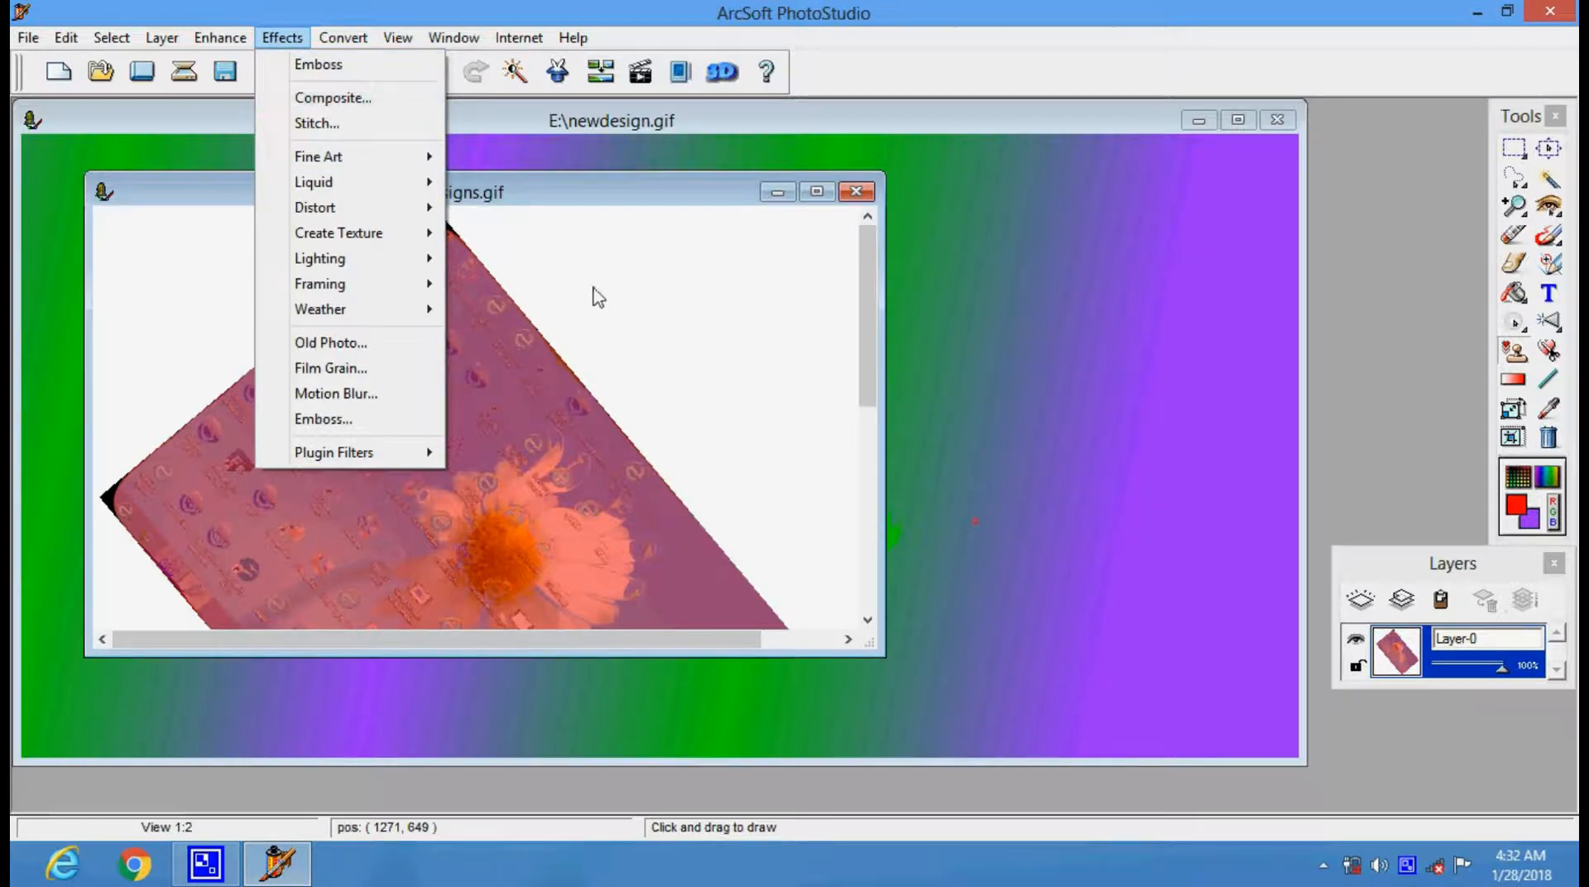
left_click(707, 325)
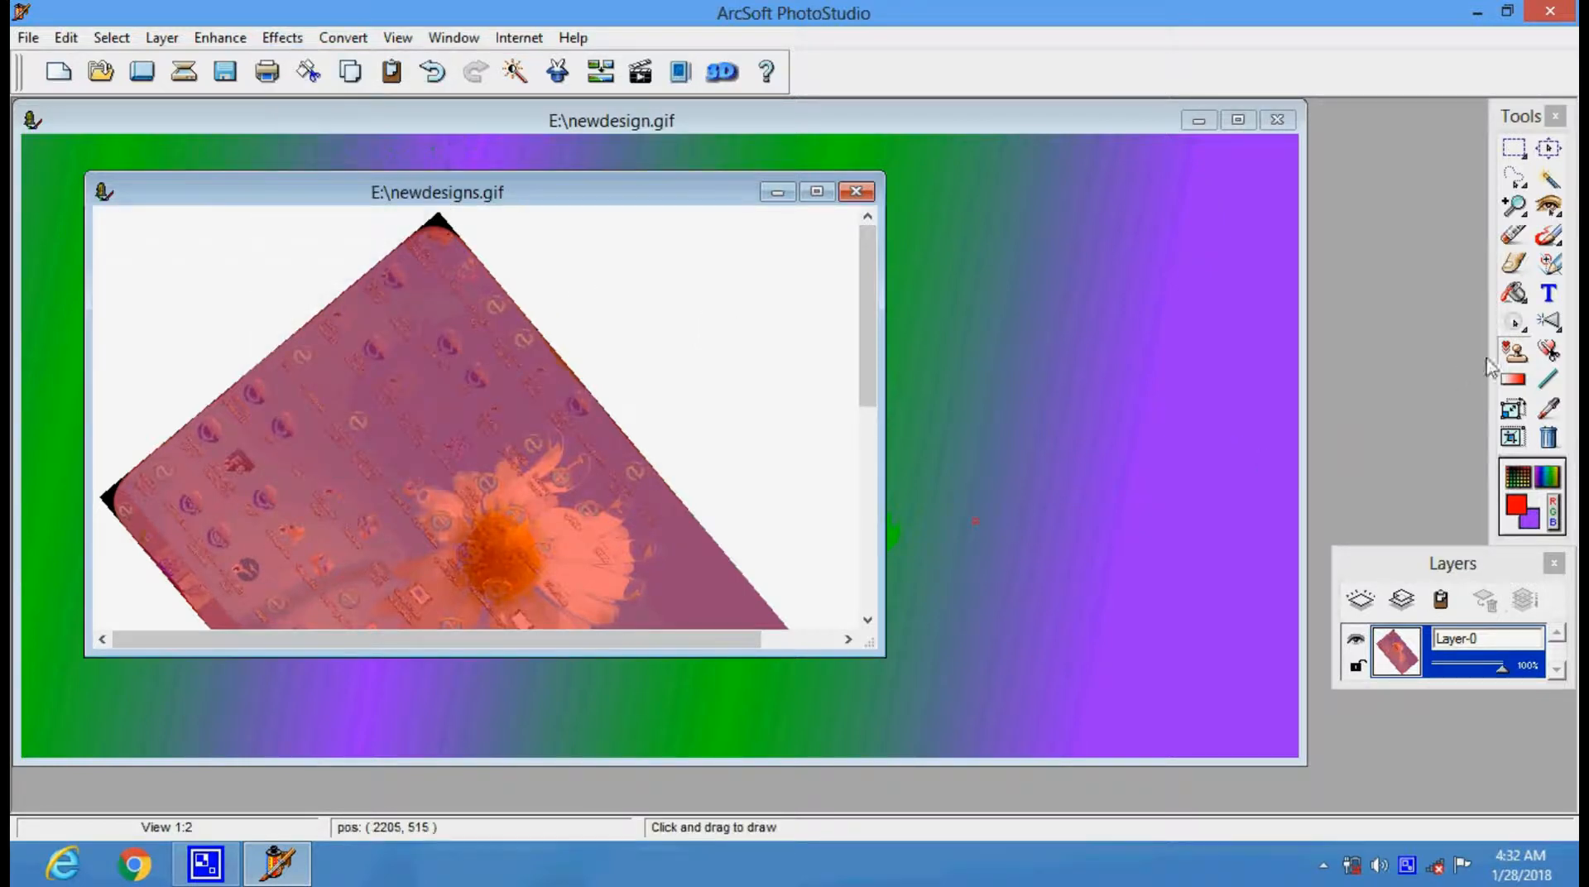
Step: Stamp a solid red star in the blank area beside the rotated capture, and switch to the Eraser tool
left_click(1511, 379)
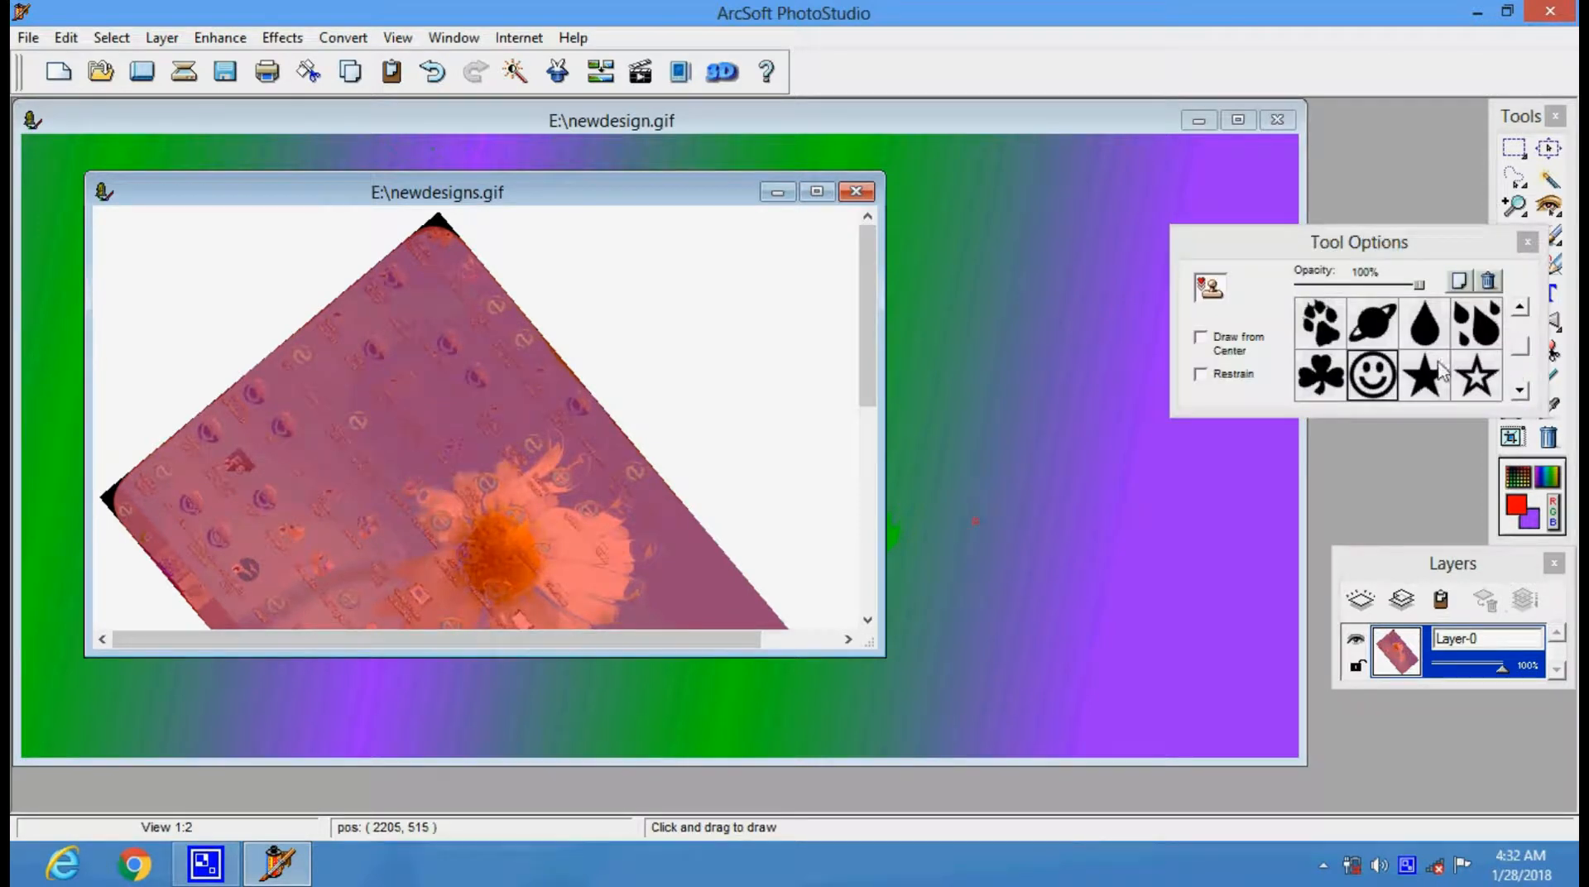
left_click(1428, 382)
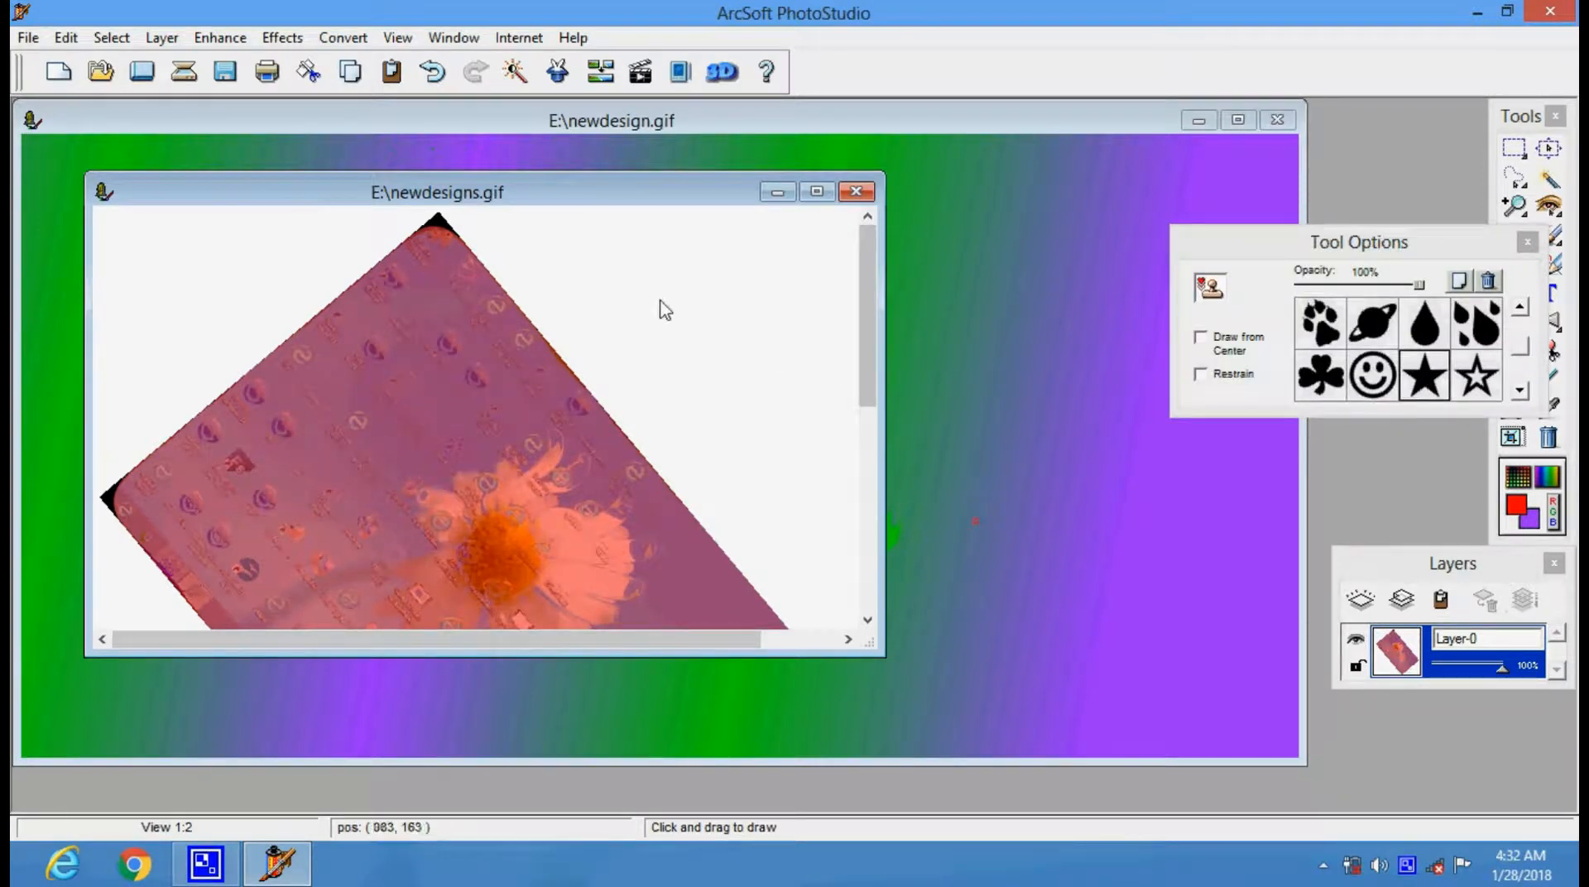
mouse_move(662, 306)
left_mouse_down()
mouse_move(755, 433)
mouse_move(803, 440)
left_mouse_up()
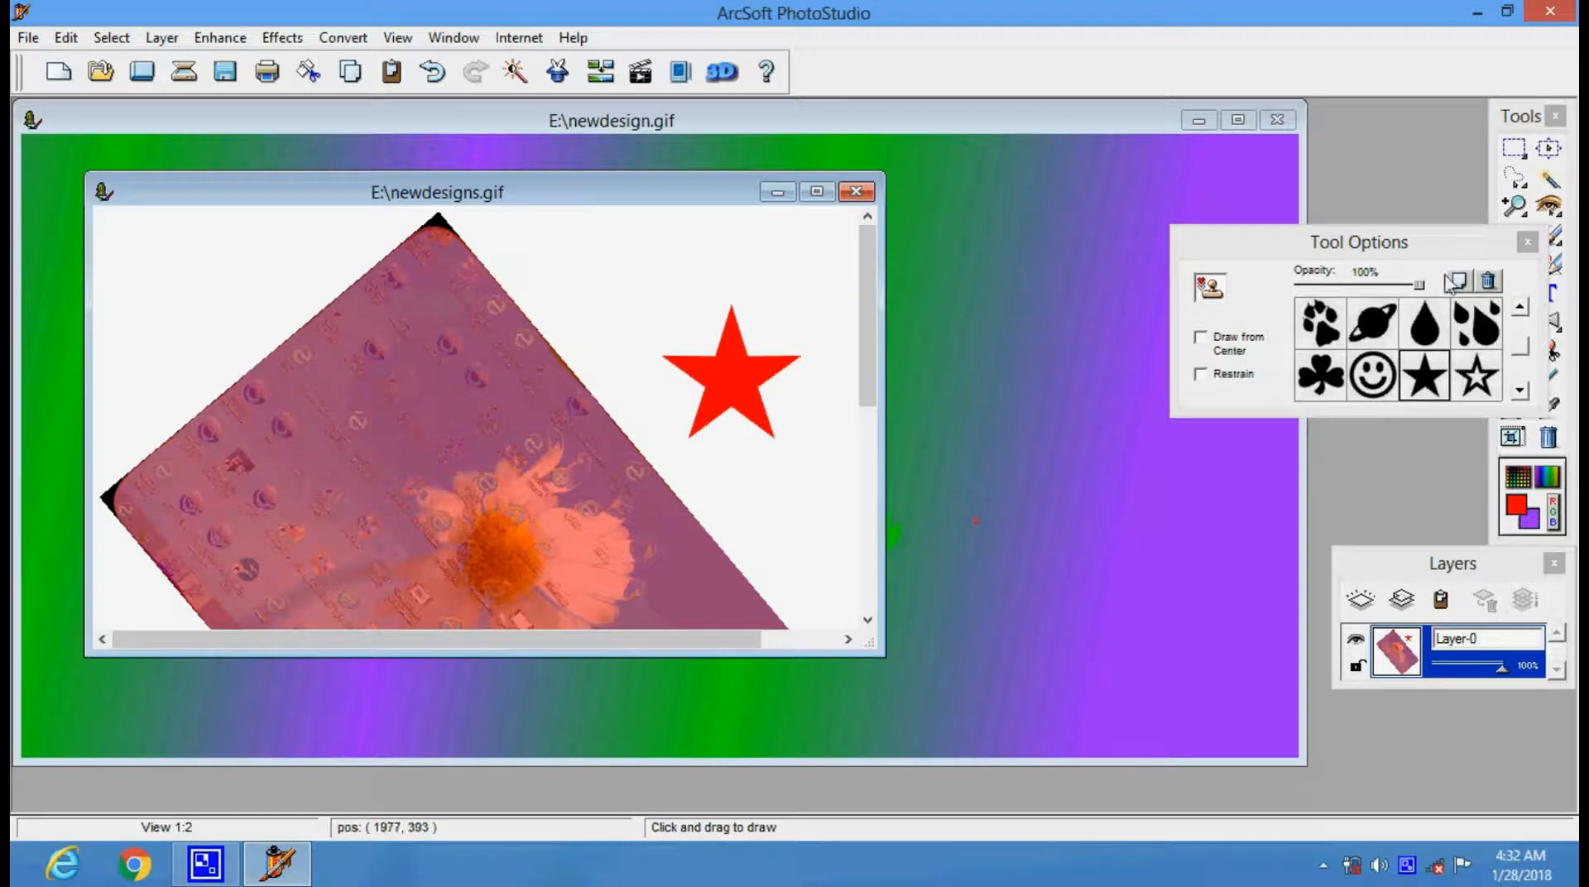
left_click(1528, 243)
left_click(1515, 236)
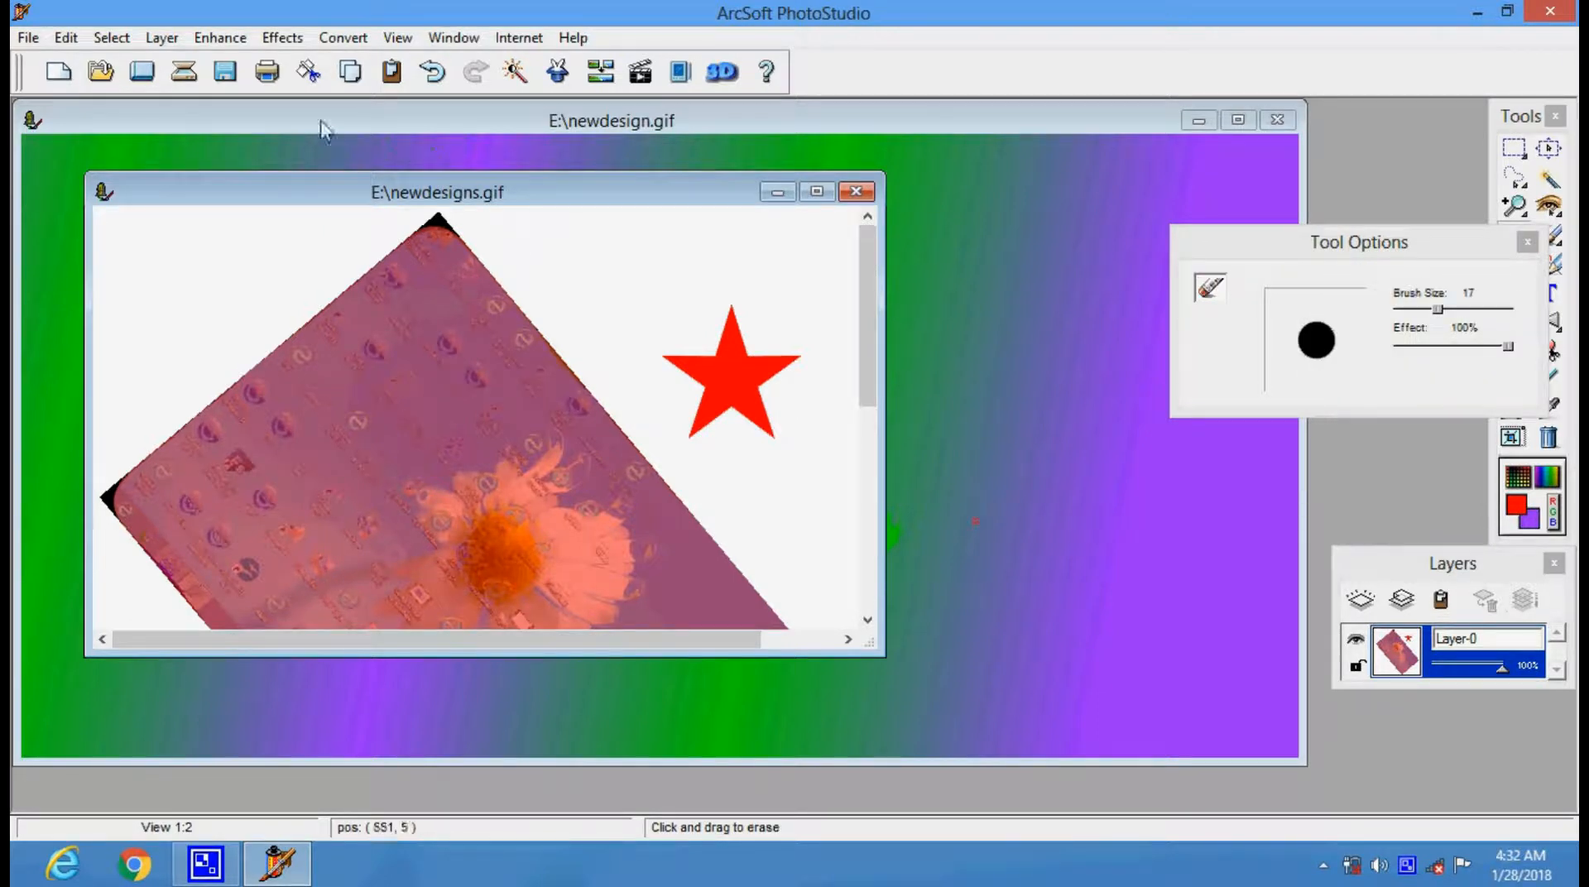
Step: Distort the newdesigns.gif image with the Bulge effect at intensity 50
left_click(282, 37)
mouse_move(347, 207)
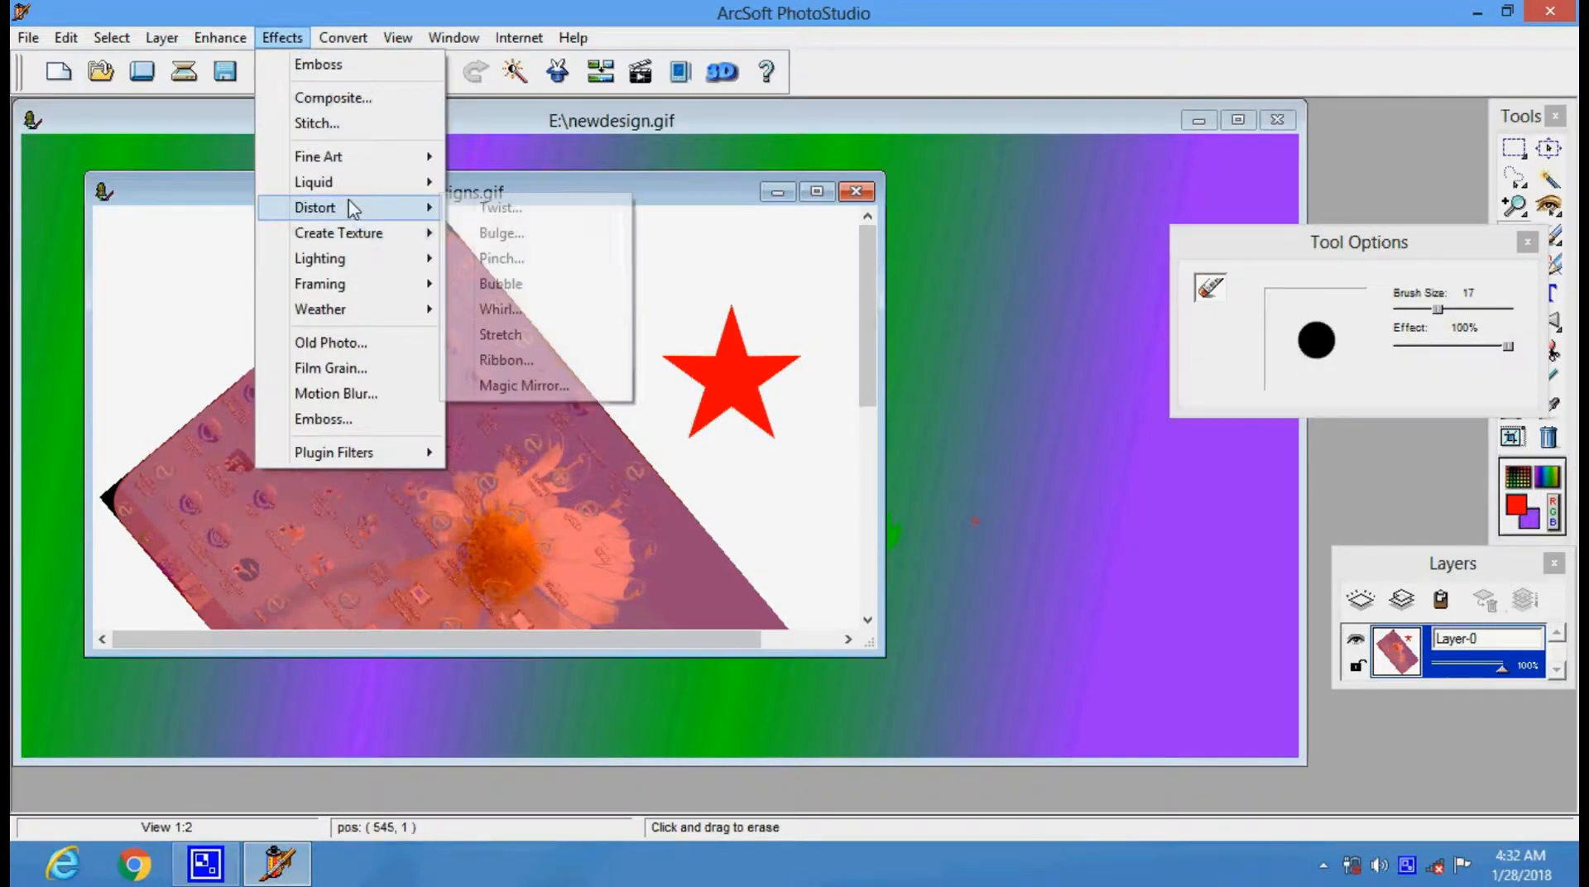
left_click(497, 234)
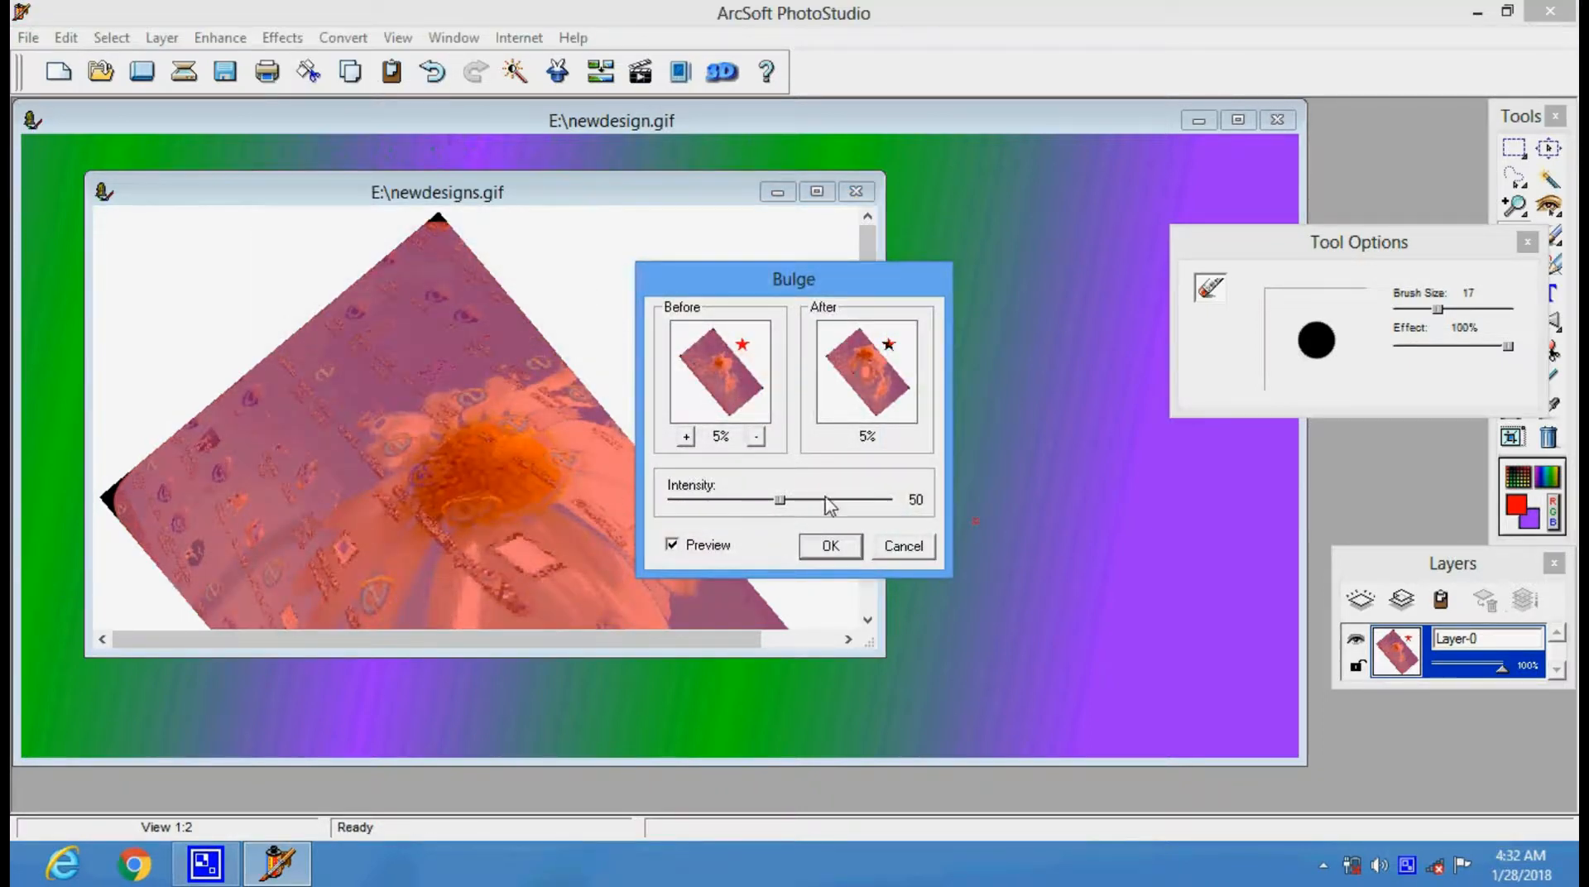
left_click(839, 563)
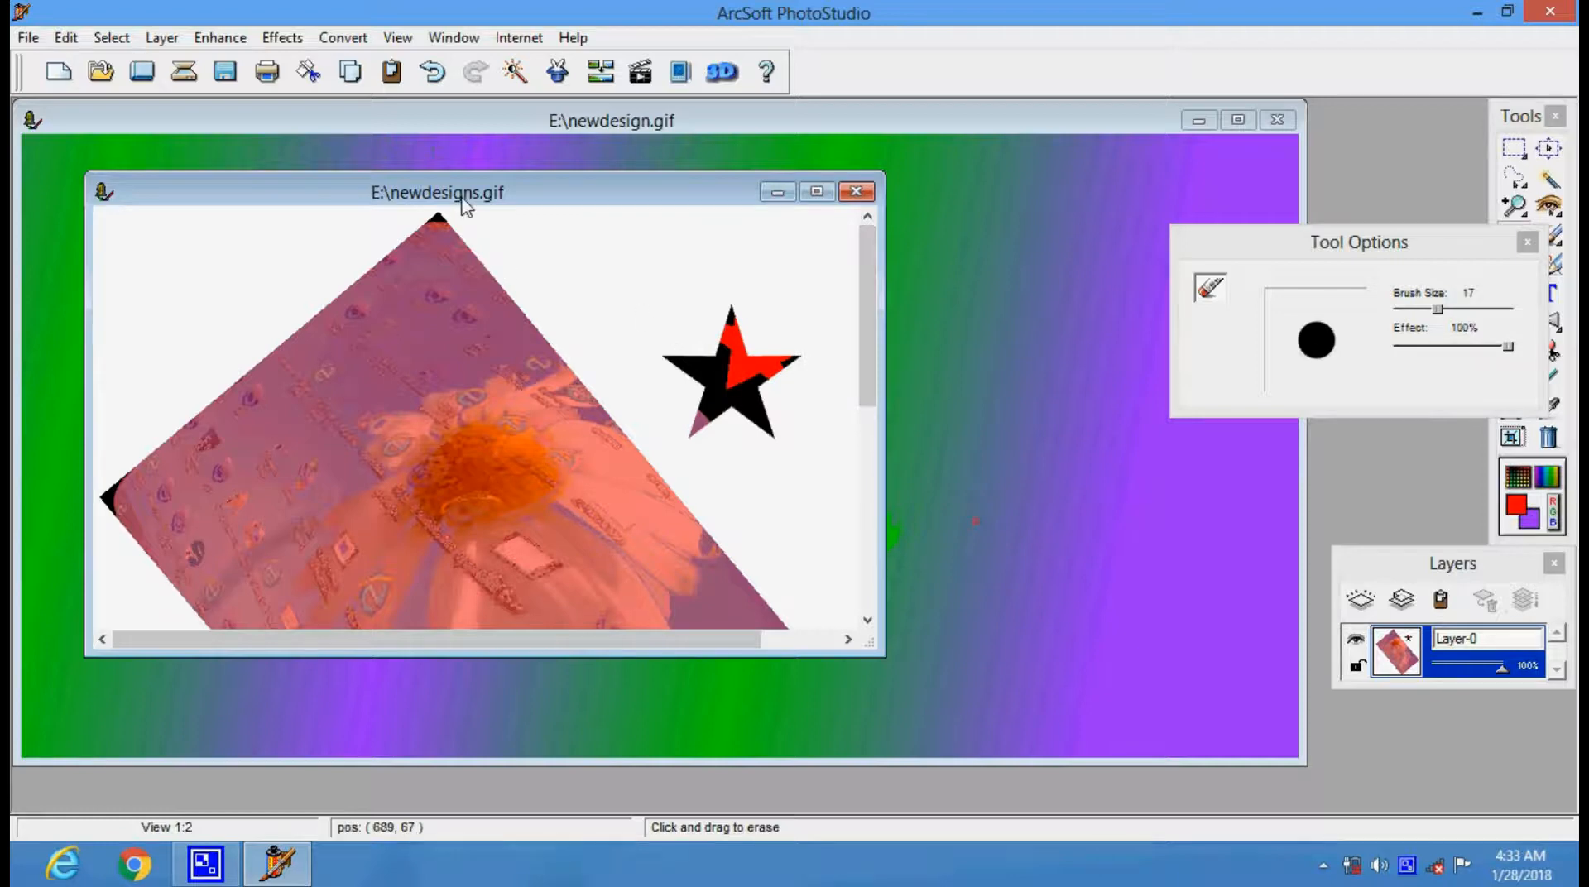
left_click(298, 45)
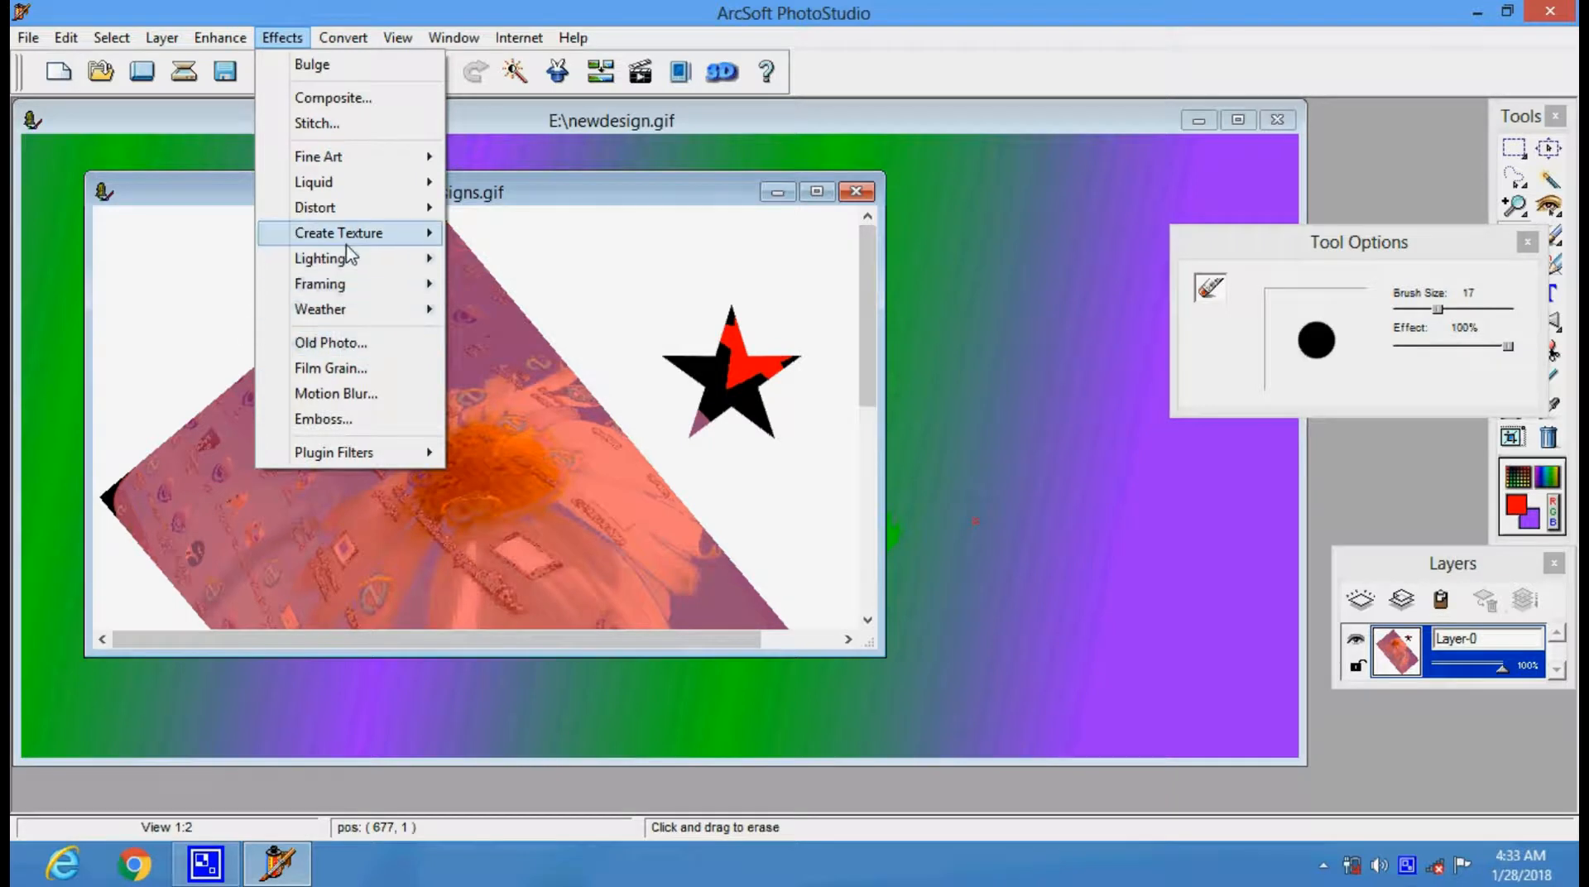
mouse_move(348, 258)
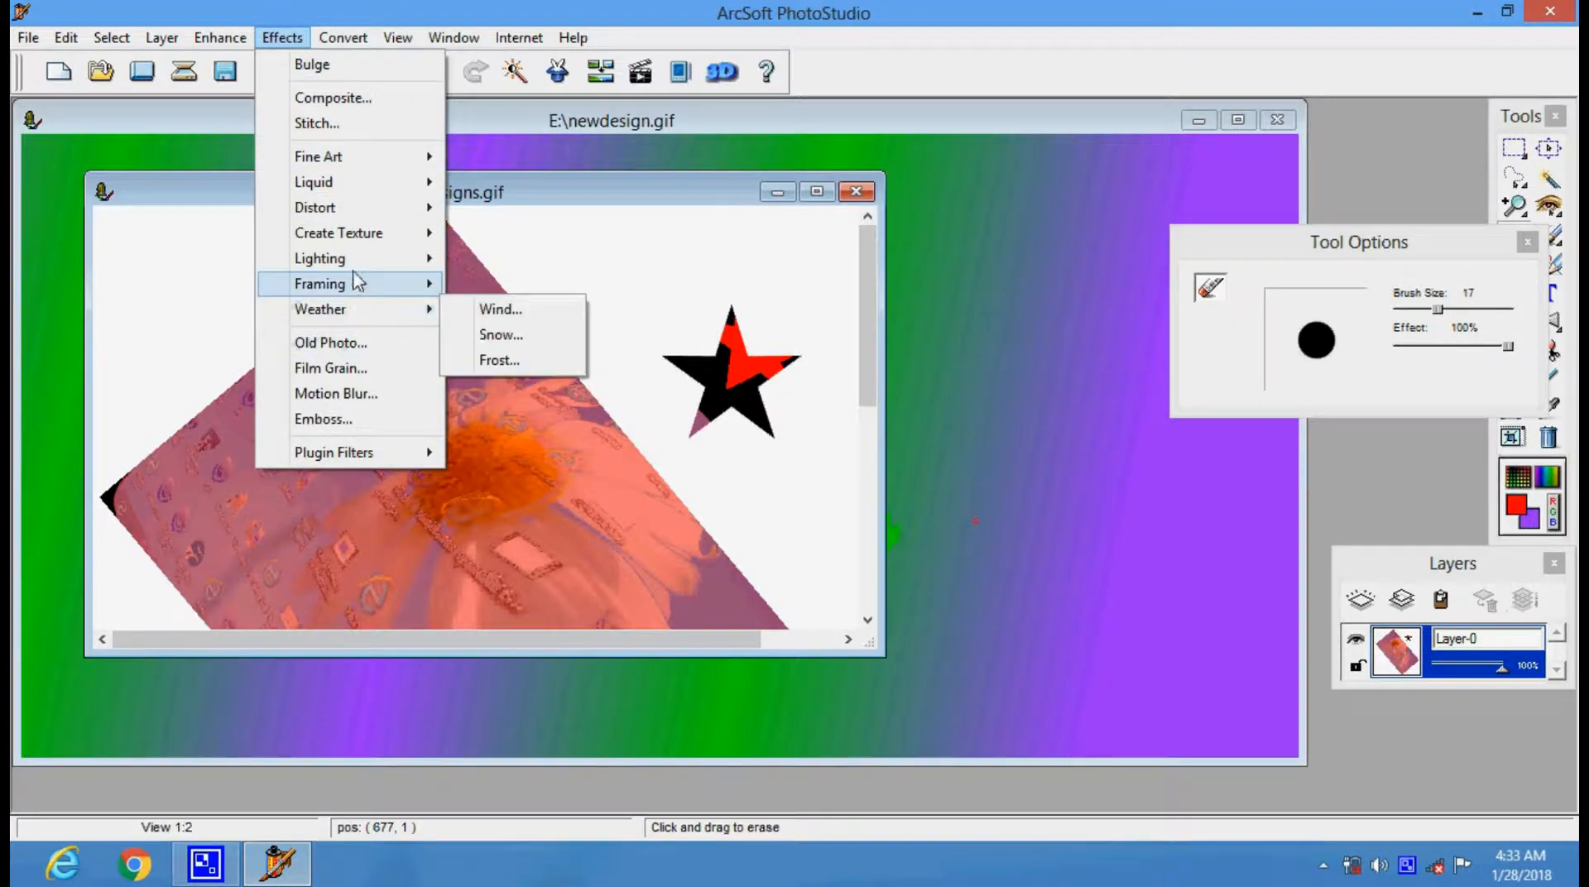
mouse_move(347, 41)
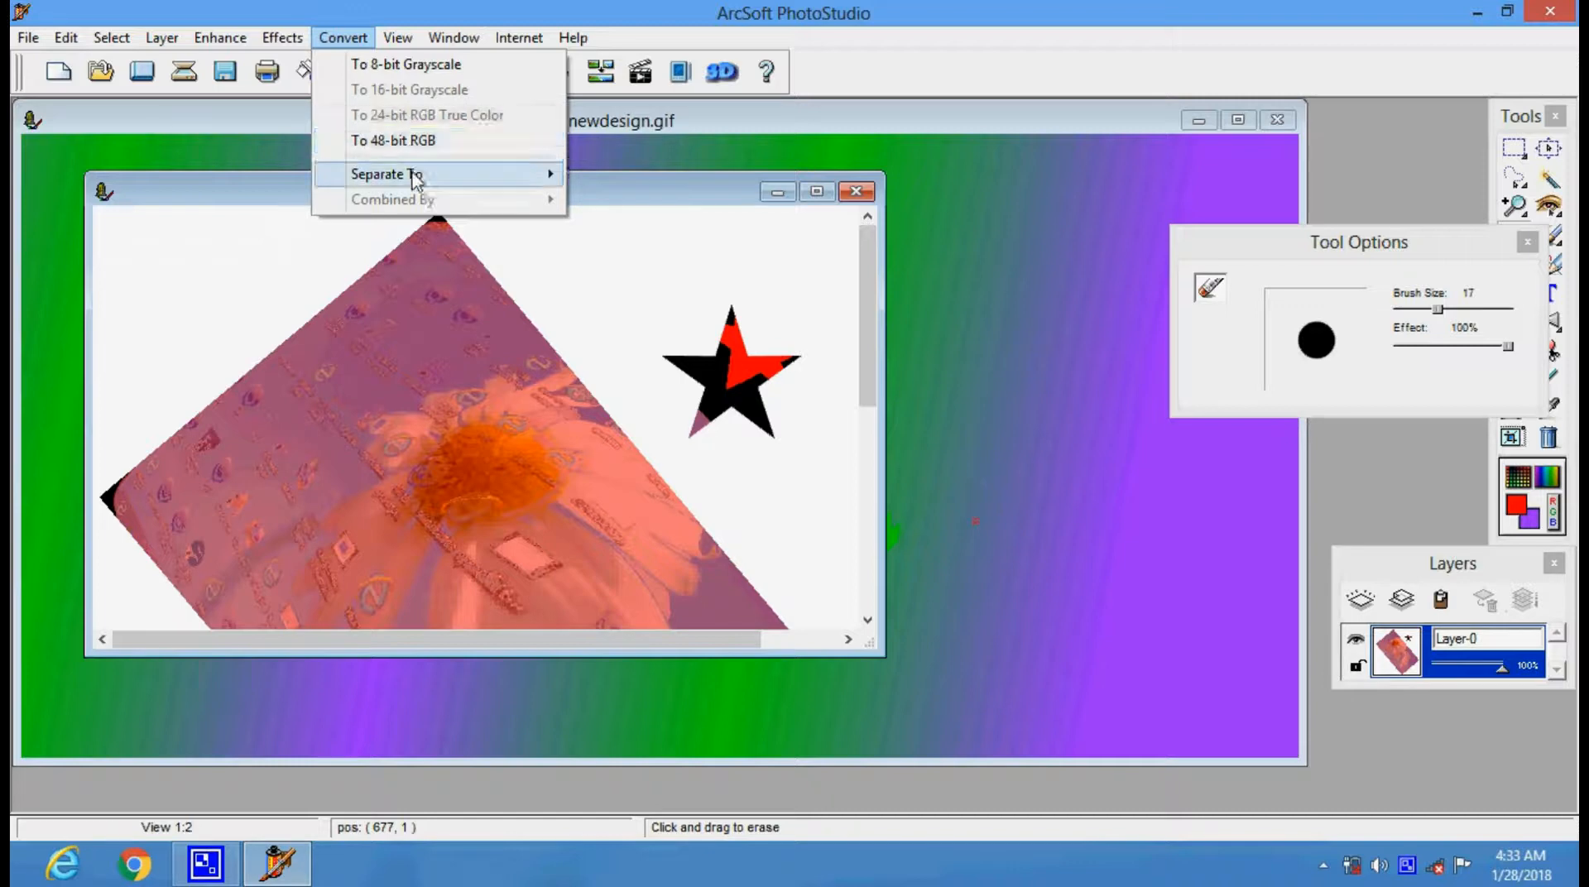
Step: Review the Convert and View commands, and check the image information and histogram of newdesigns.gif
mouse_move(414, 178)
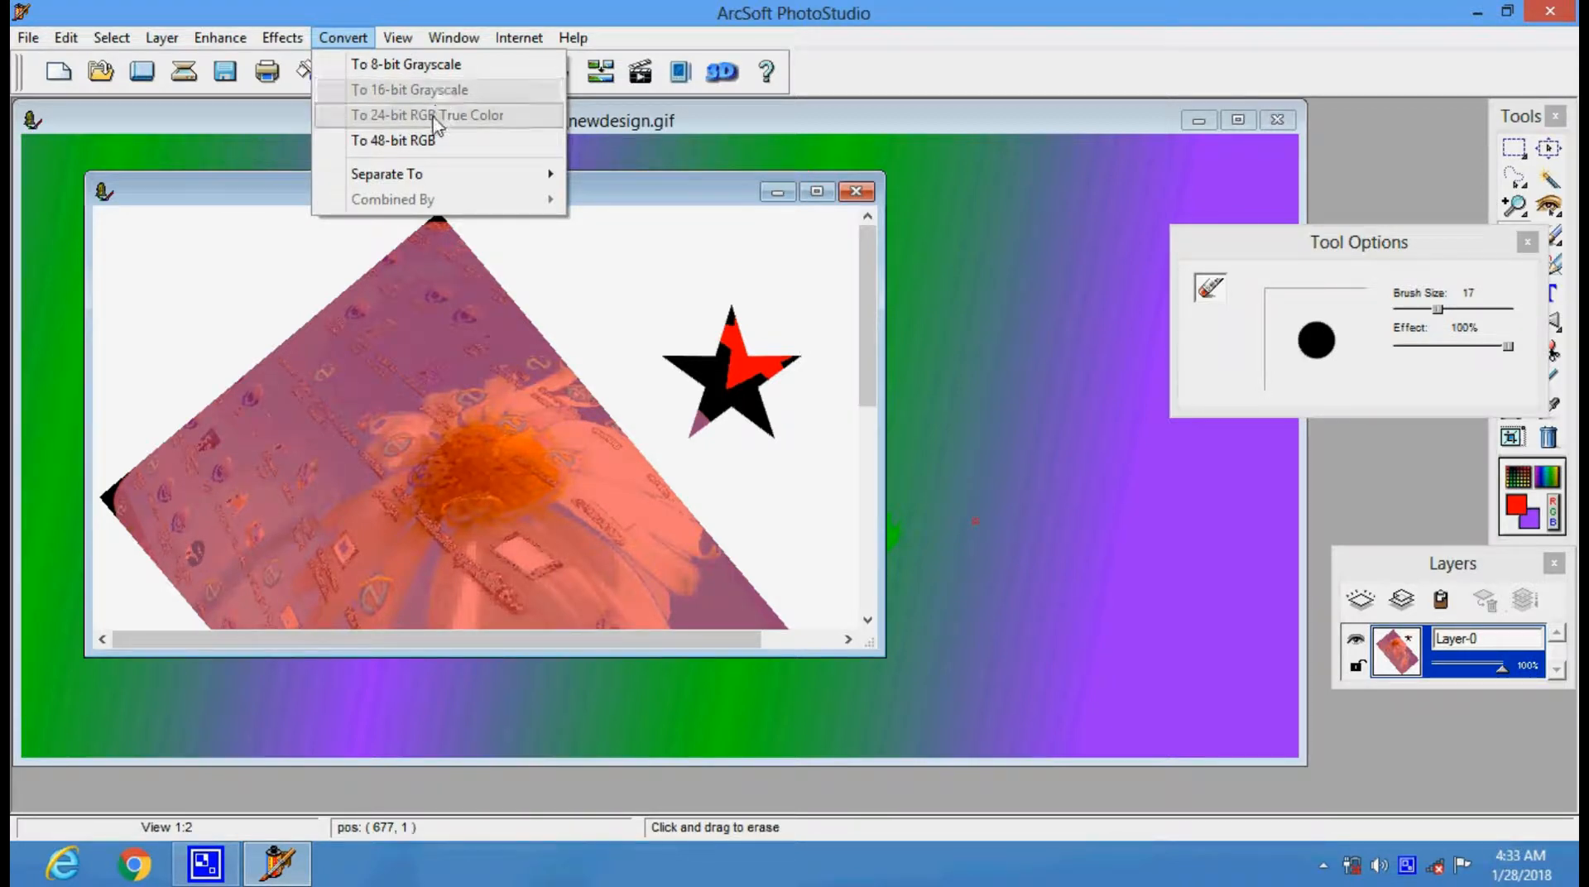
mouse_move(415, 43)
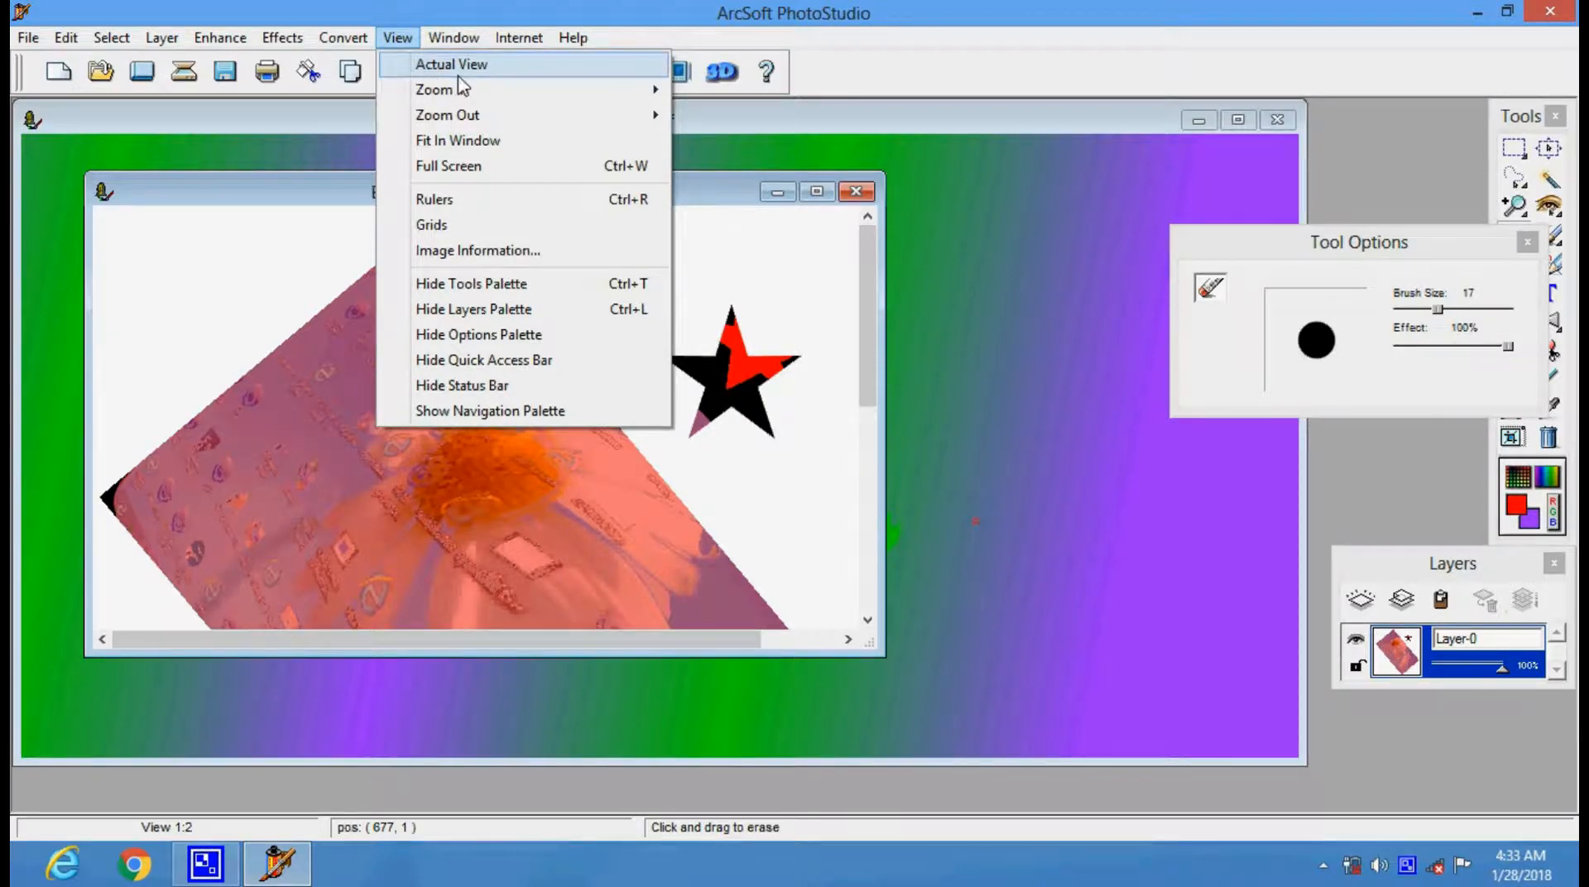
mouse_move(458, 120)
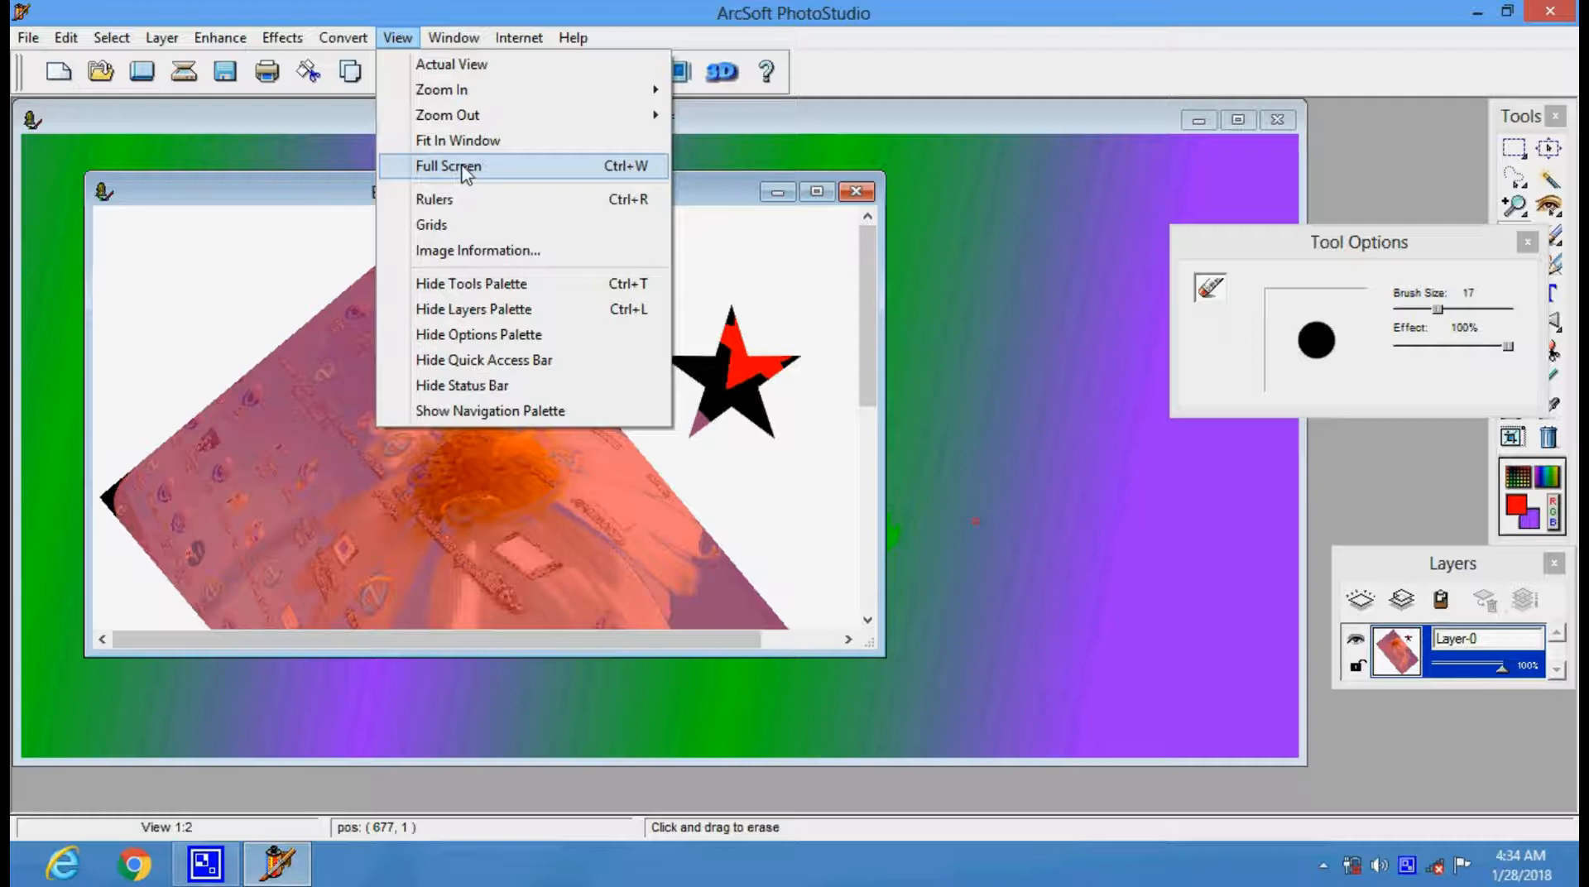
left_click(483, 259)
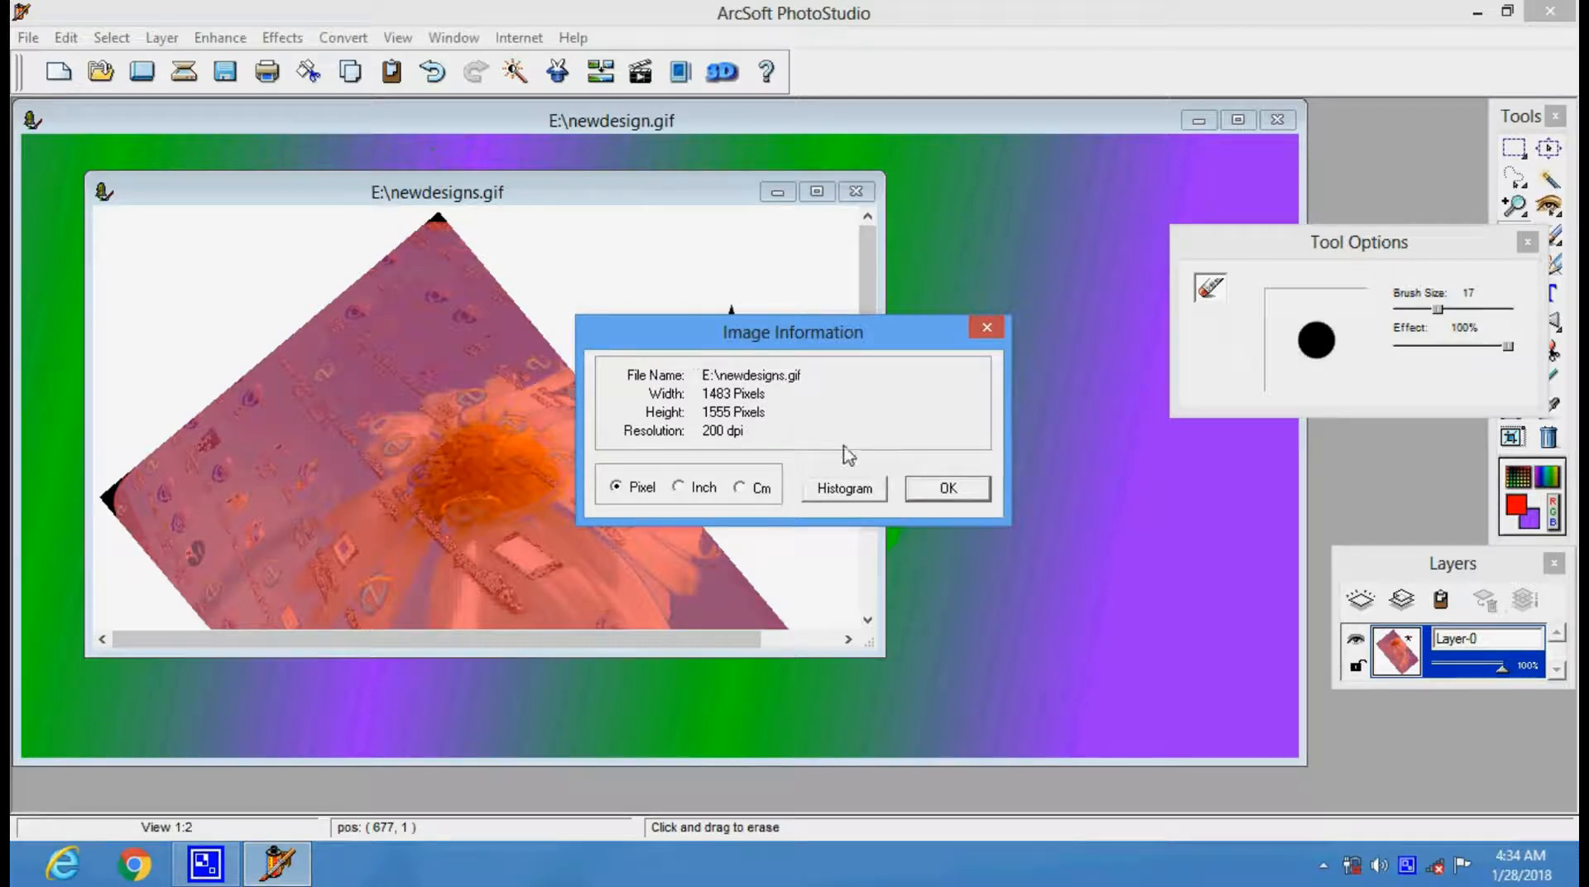
left_click(861, 490)
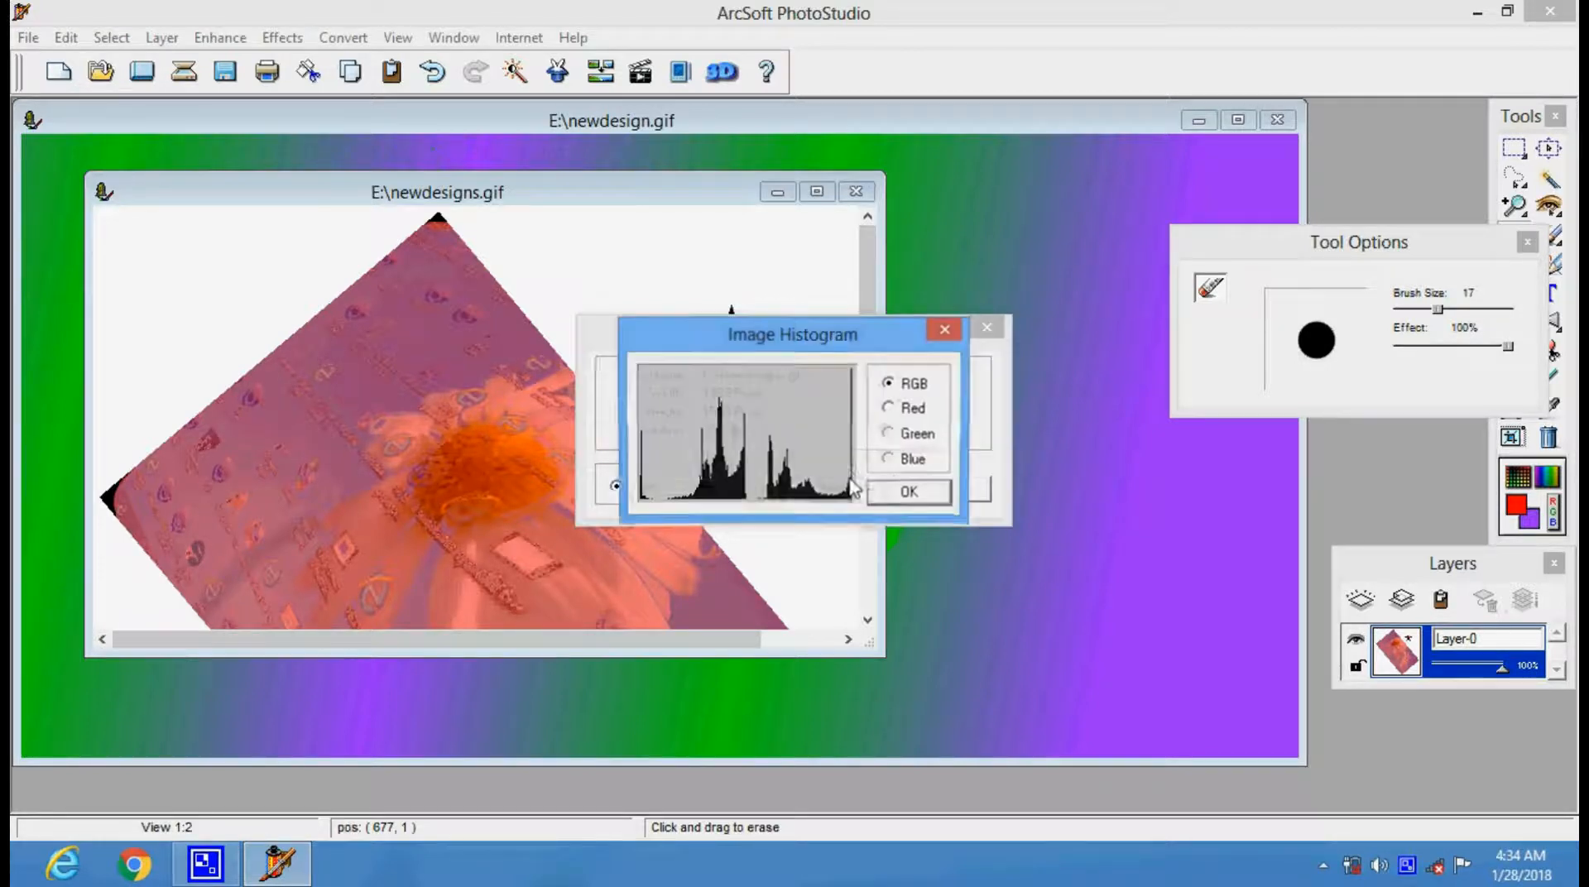
left_click(926, 497)
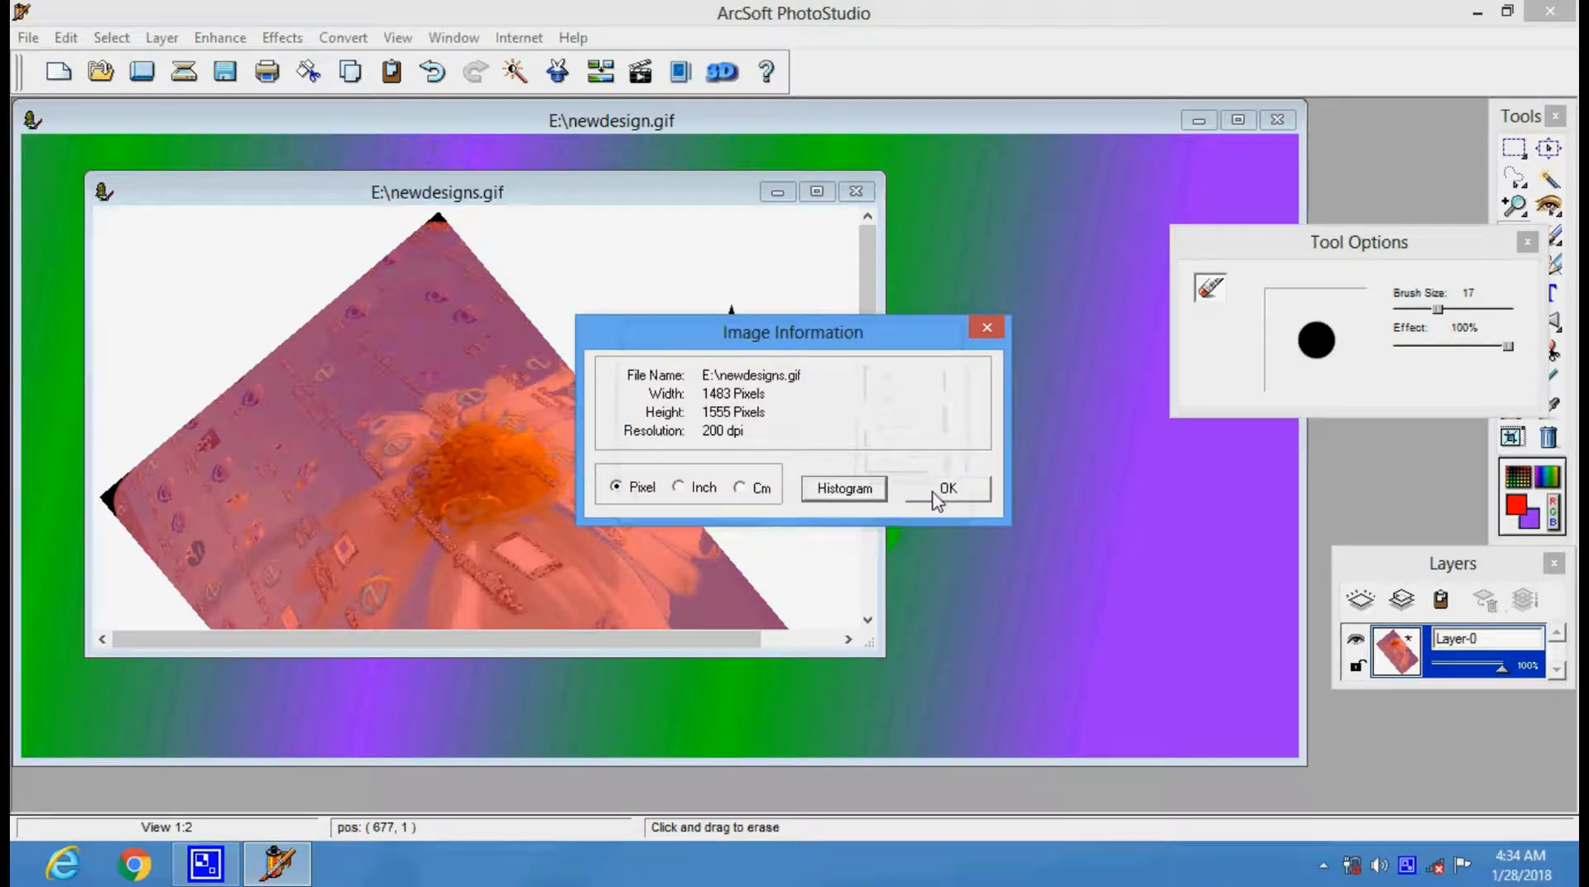
left_click(949, 490)
Step: Open newdesigns.gif in an additional window and close that extra window again
left_click(398, 38)
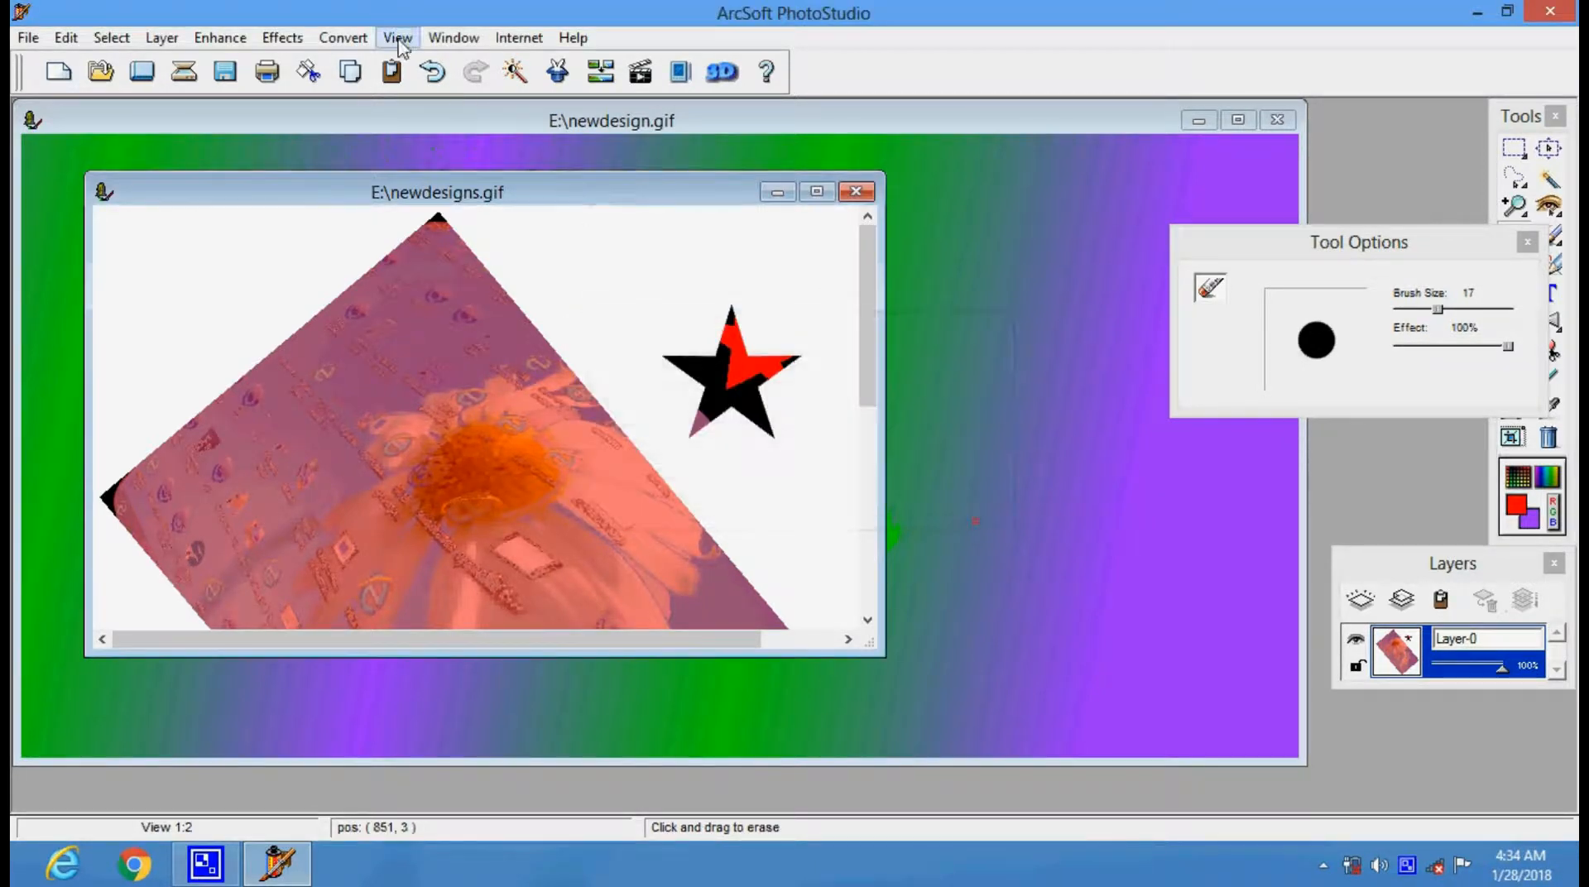
mouse_move(453, 39)
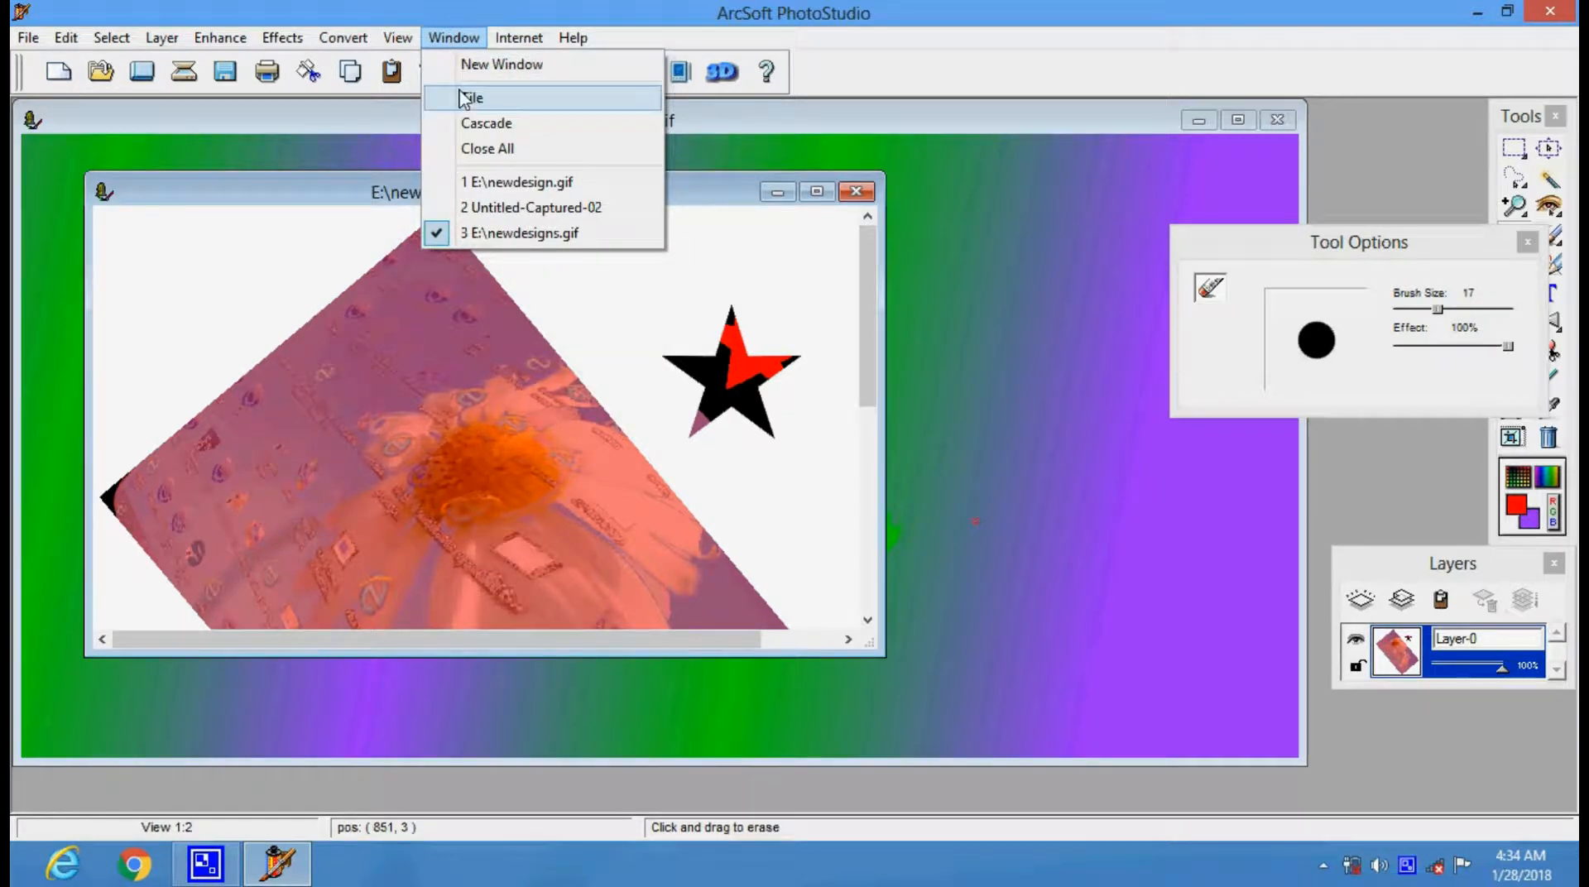
left_click(478, 66)
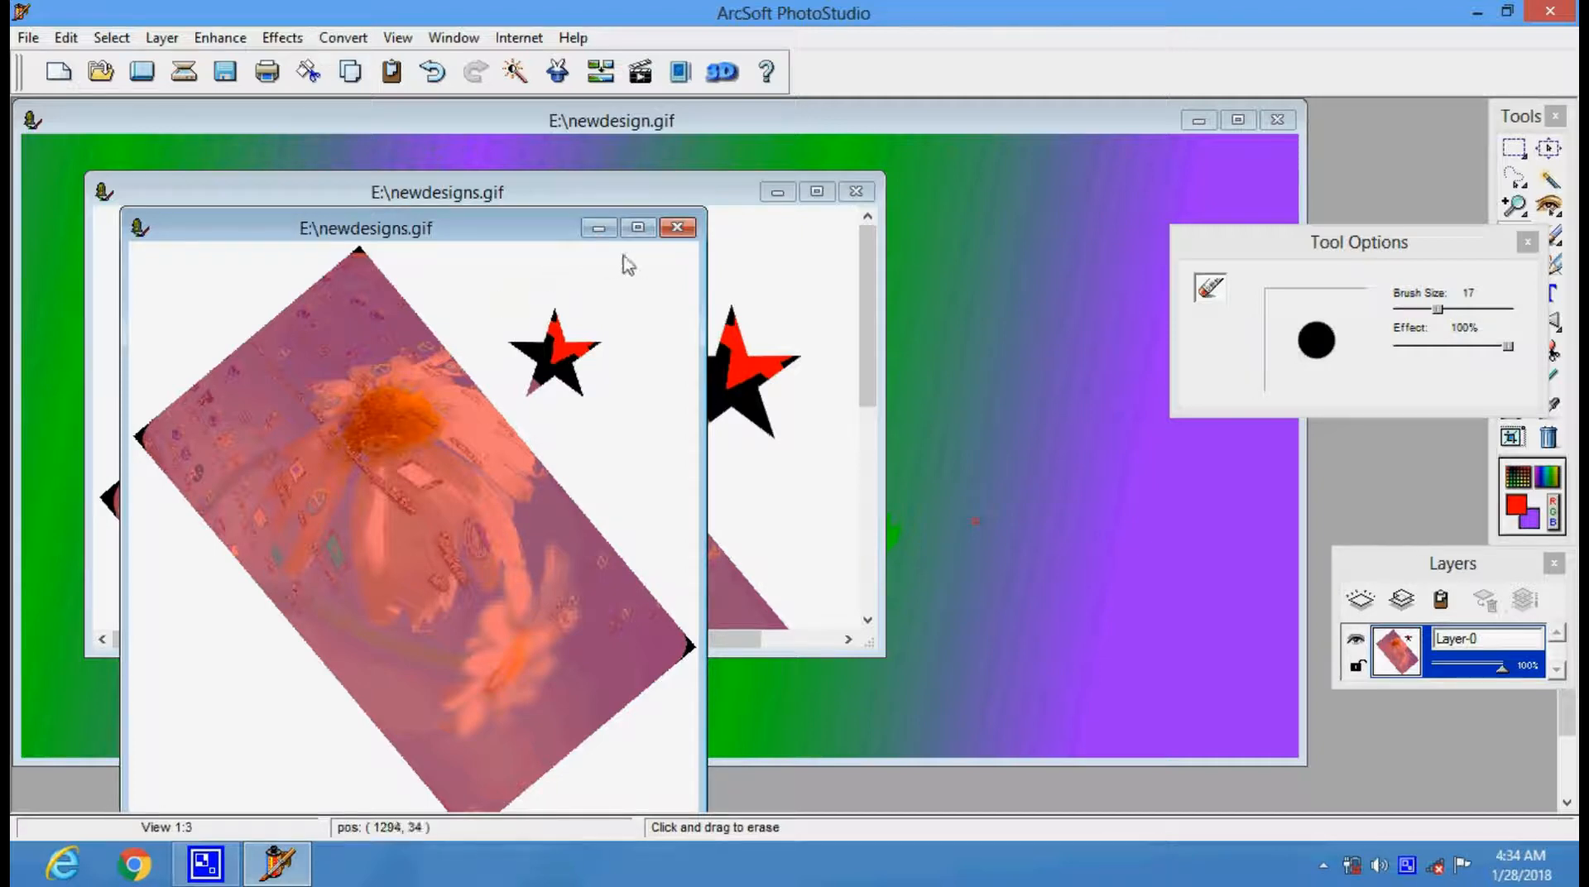
left_click(677, 229)
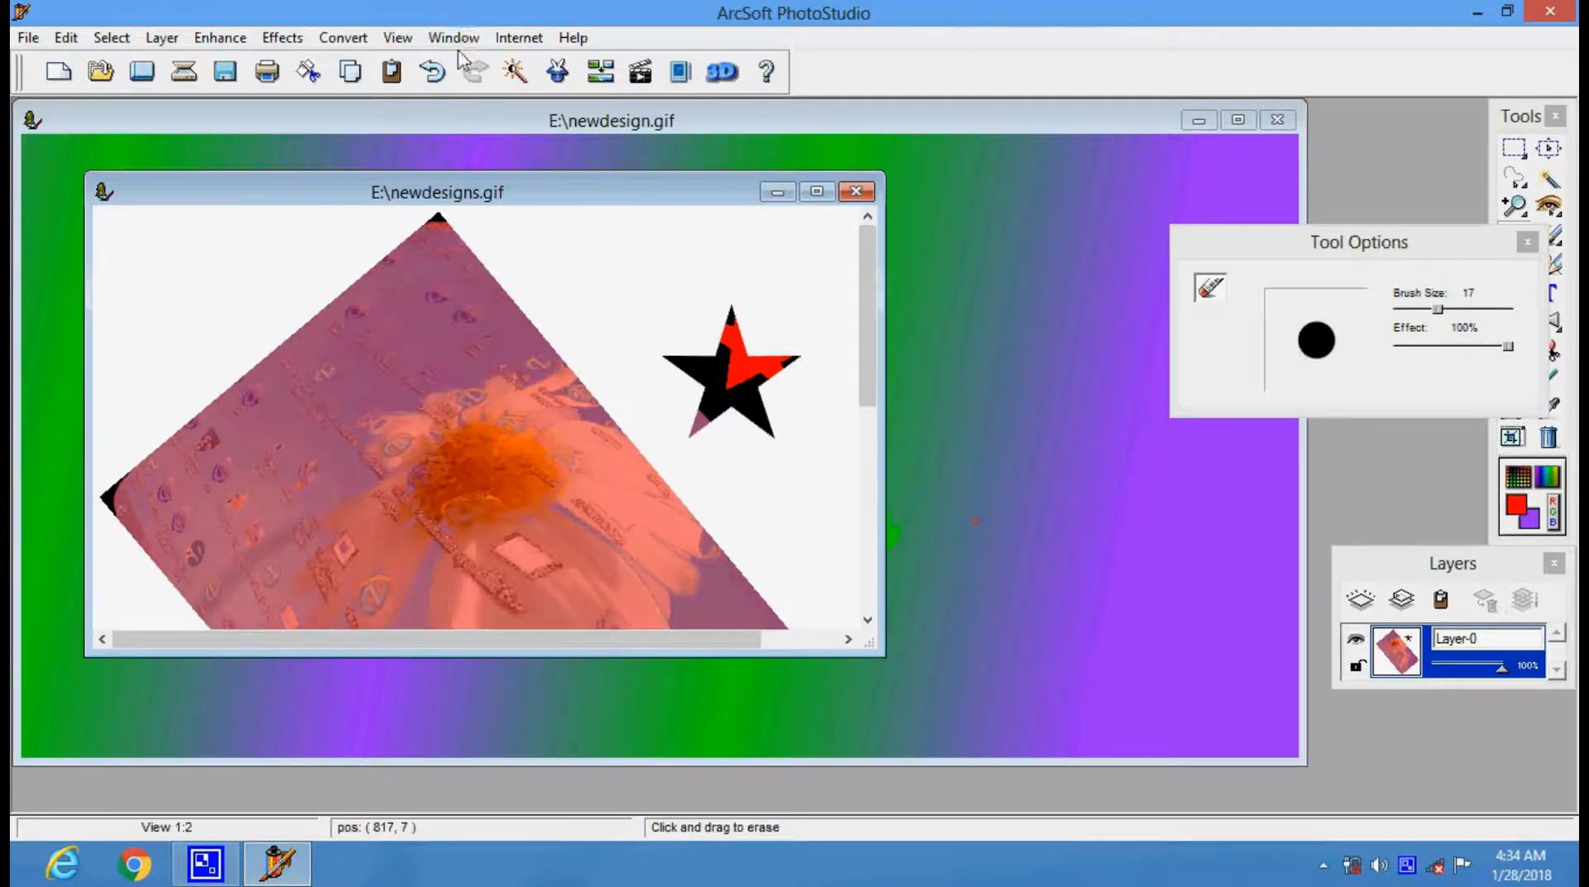
Step: Look up the Working With Layers topic in the PhotoStudio help and close the help
left_click(454, 37)
mouse_move(518, 48)
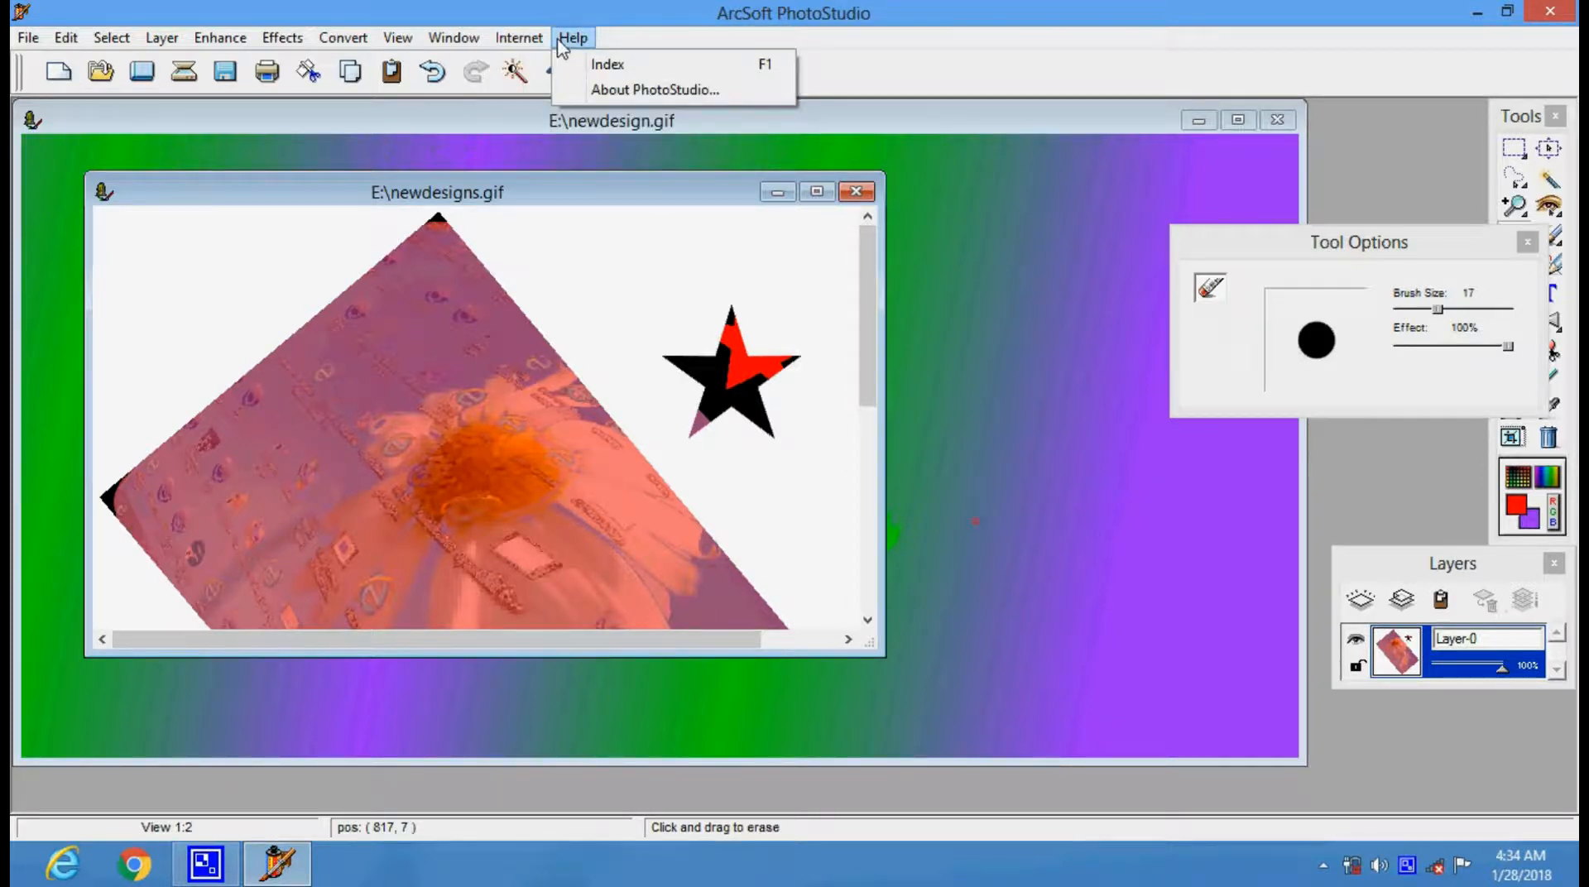
left_click(599, 67)
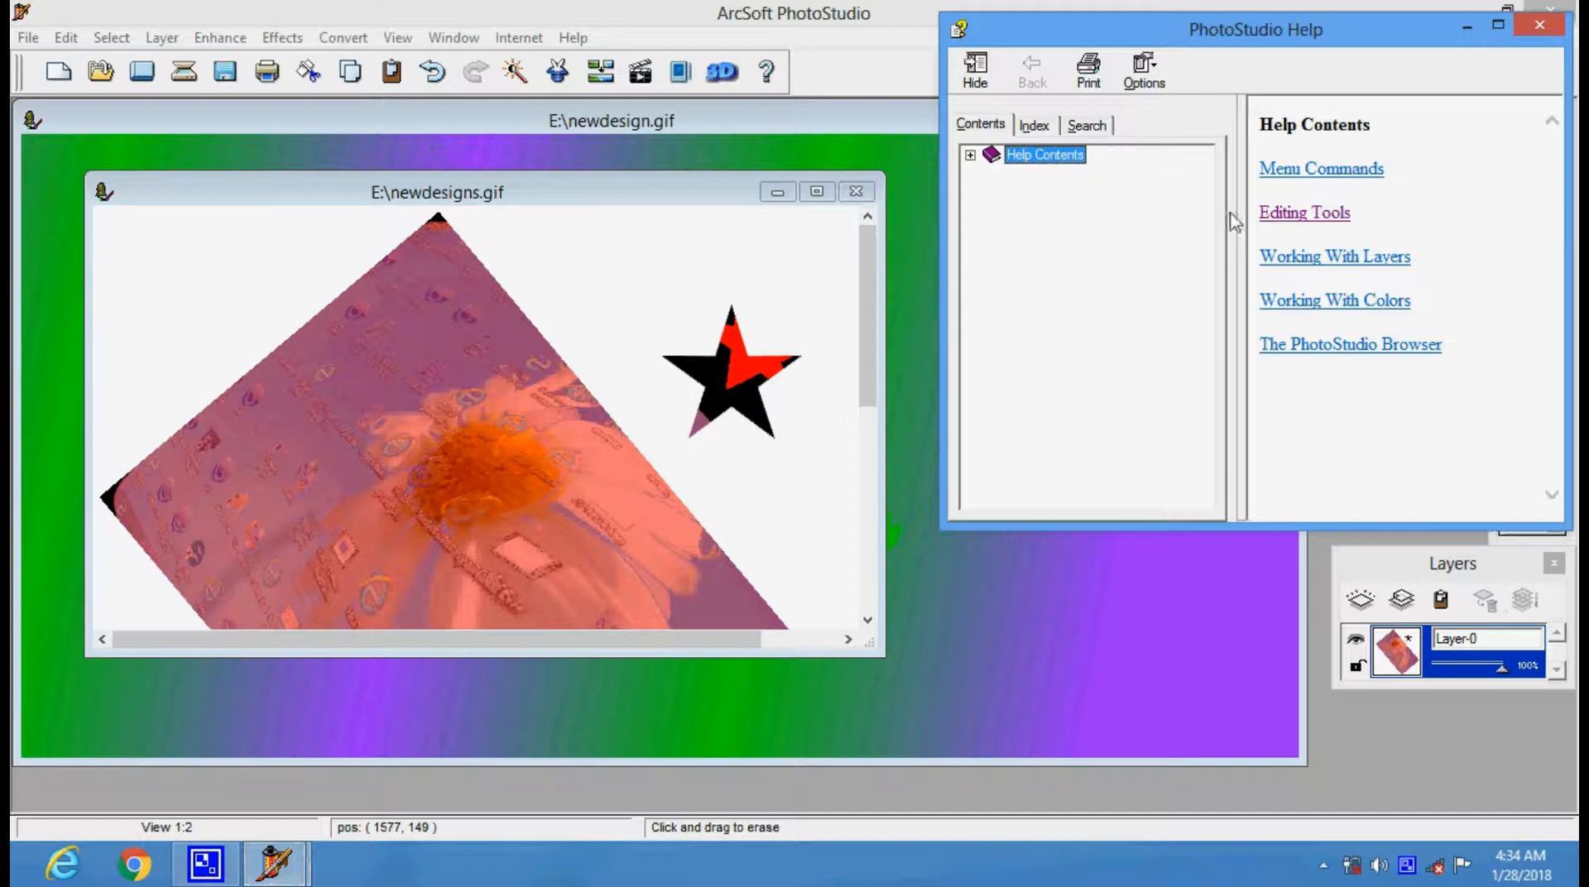
left_click(1345, 263)
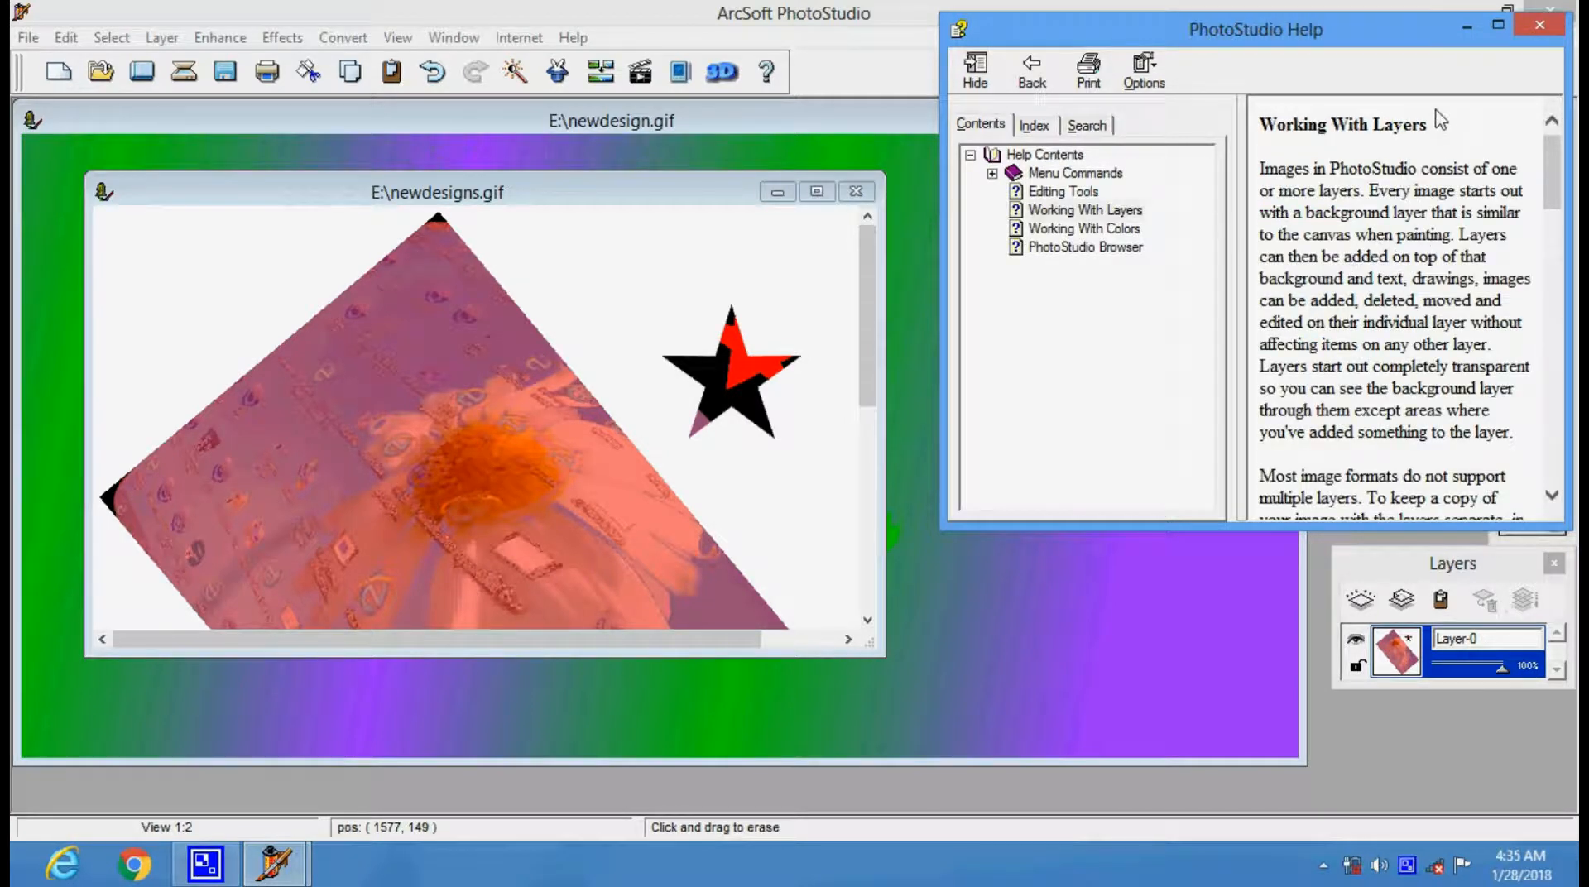
left_click(1541, 27)
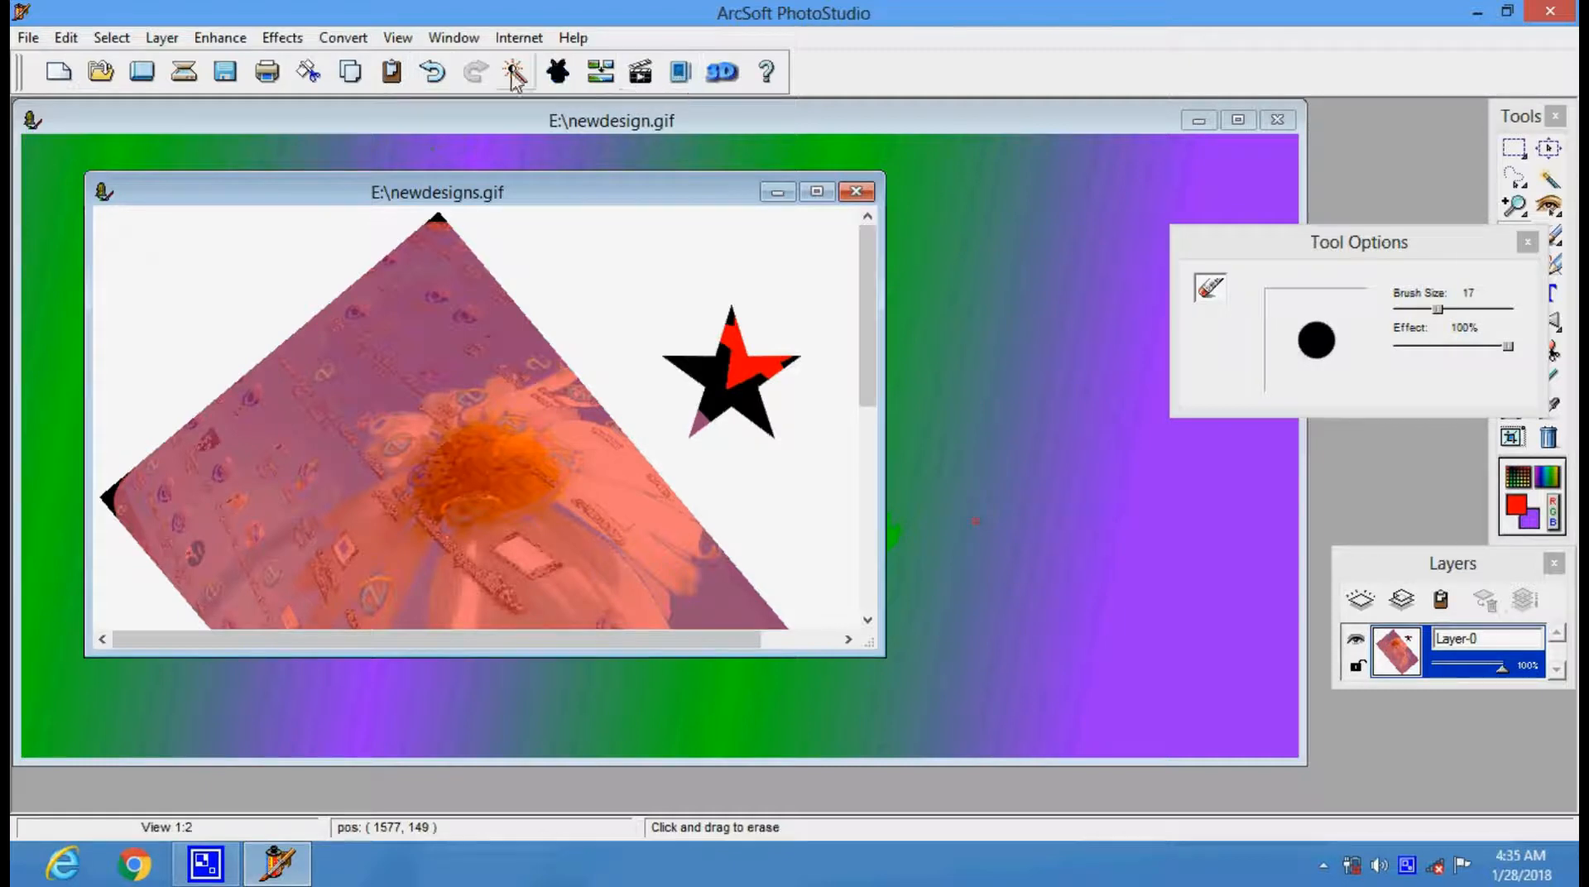
Step: Try to open 3D Text Factory on newdesigns.gif, and close that image without saving its changes
left_click(713, 74)
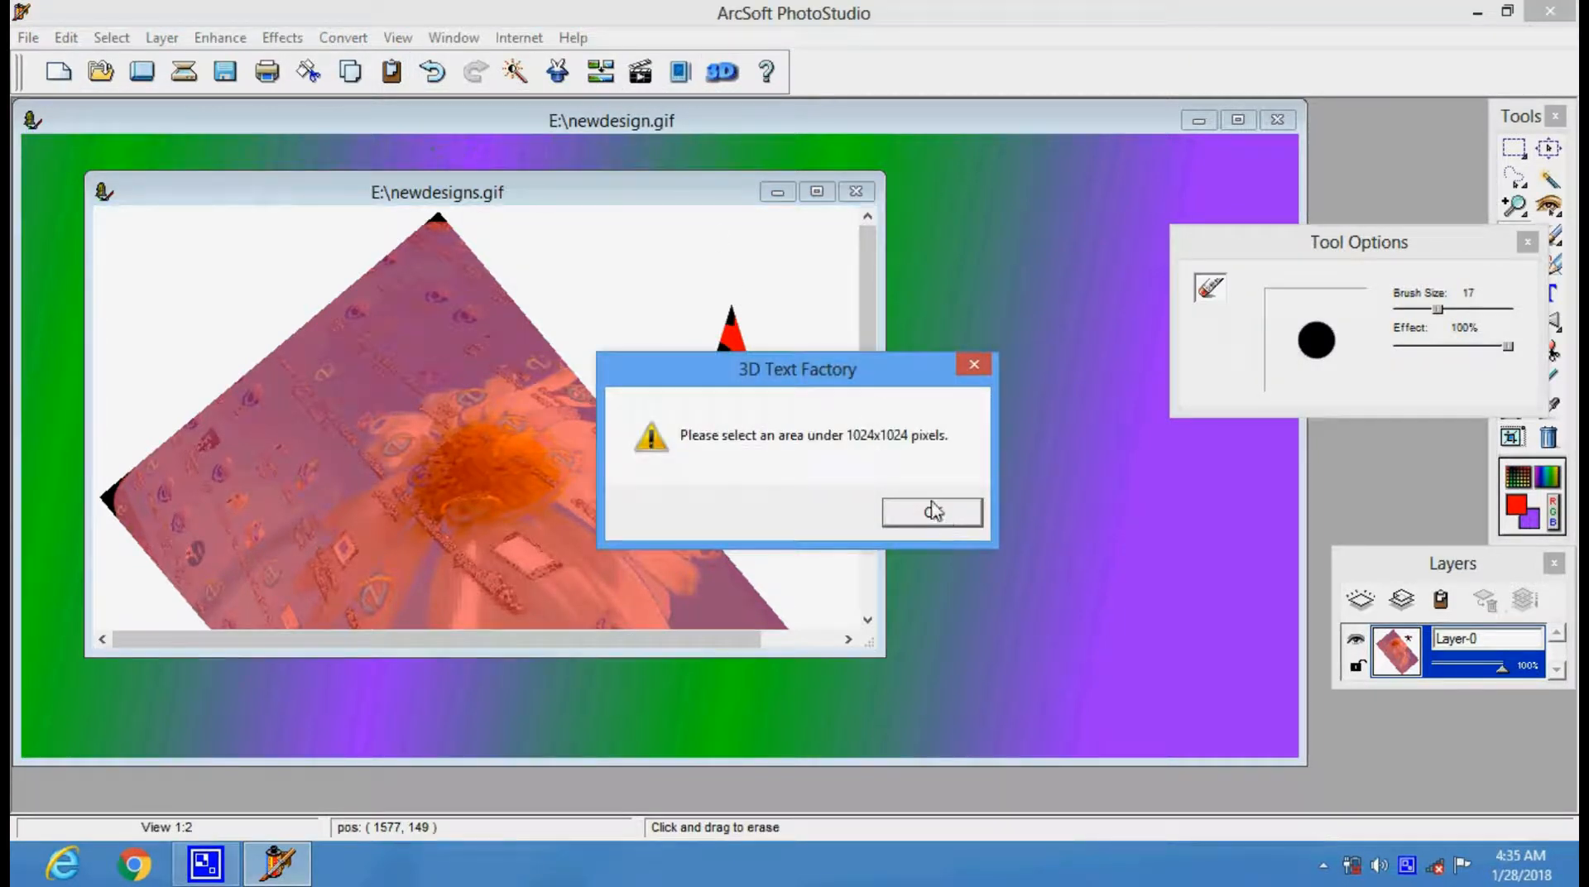
left_click(933, 512)
left_click(856, 192)
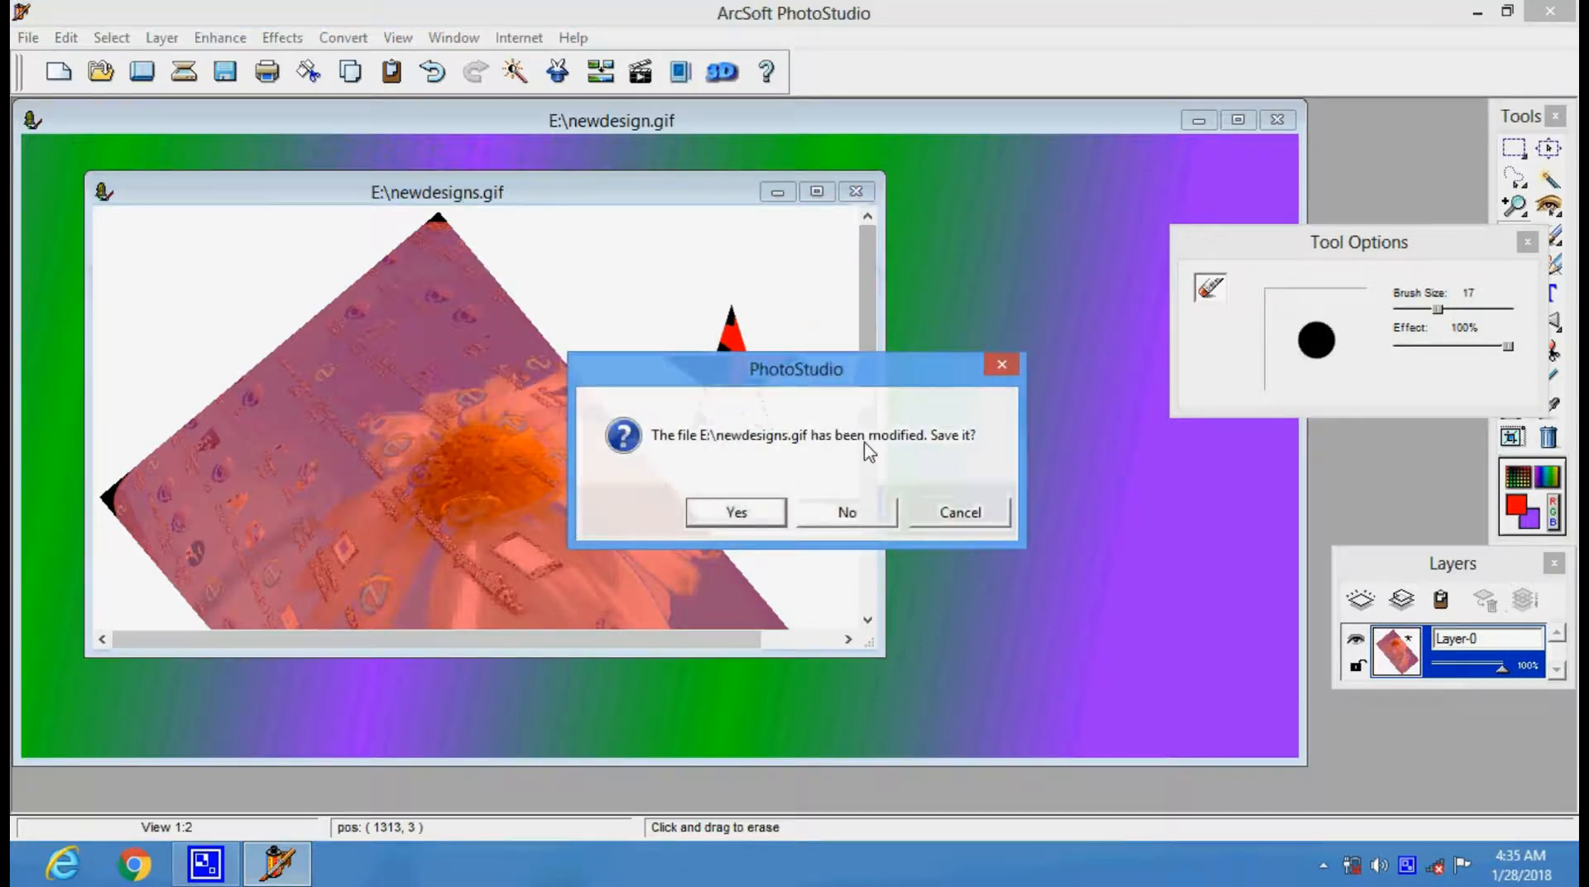
left_click(861, 515)
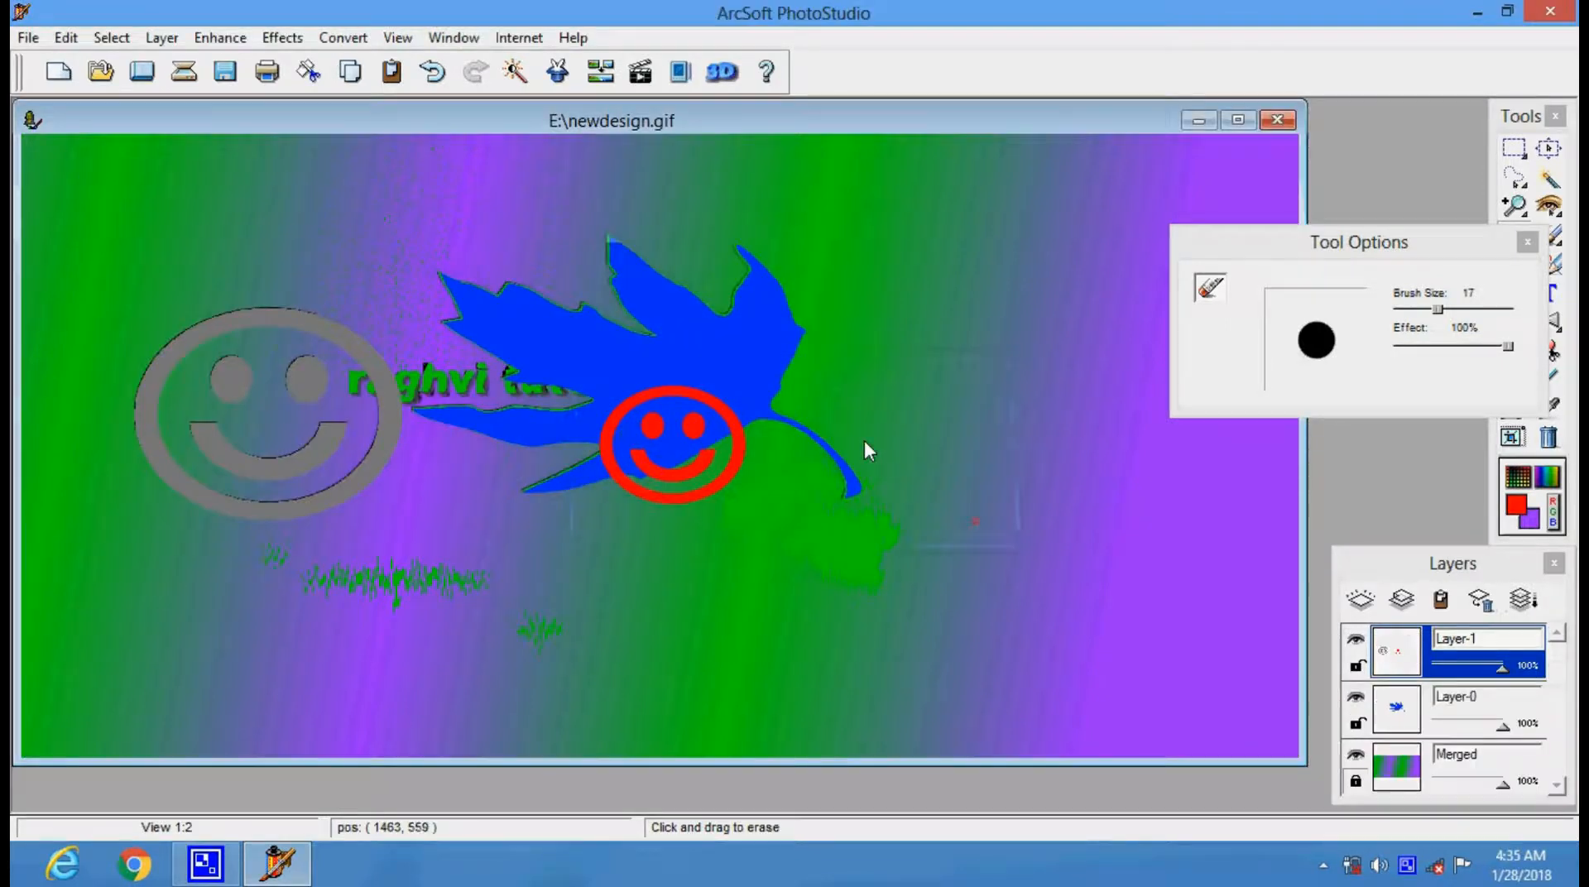
Step: Try to open 3D Text Factory on the whole newdesign.gif image without a selection
left_click(722, 76)
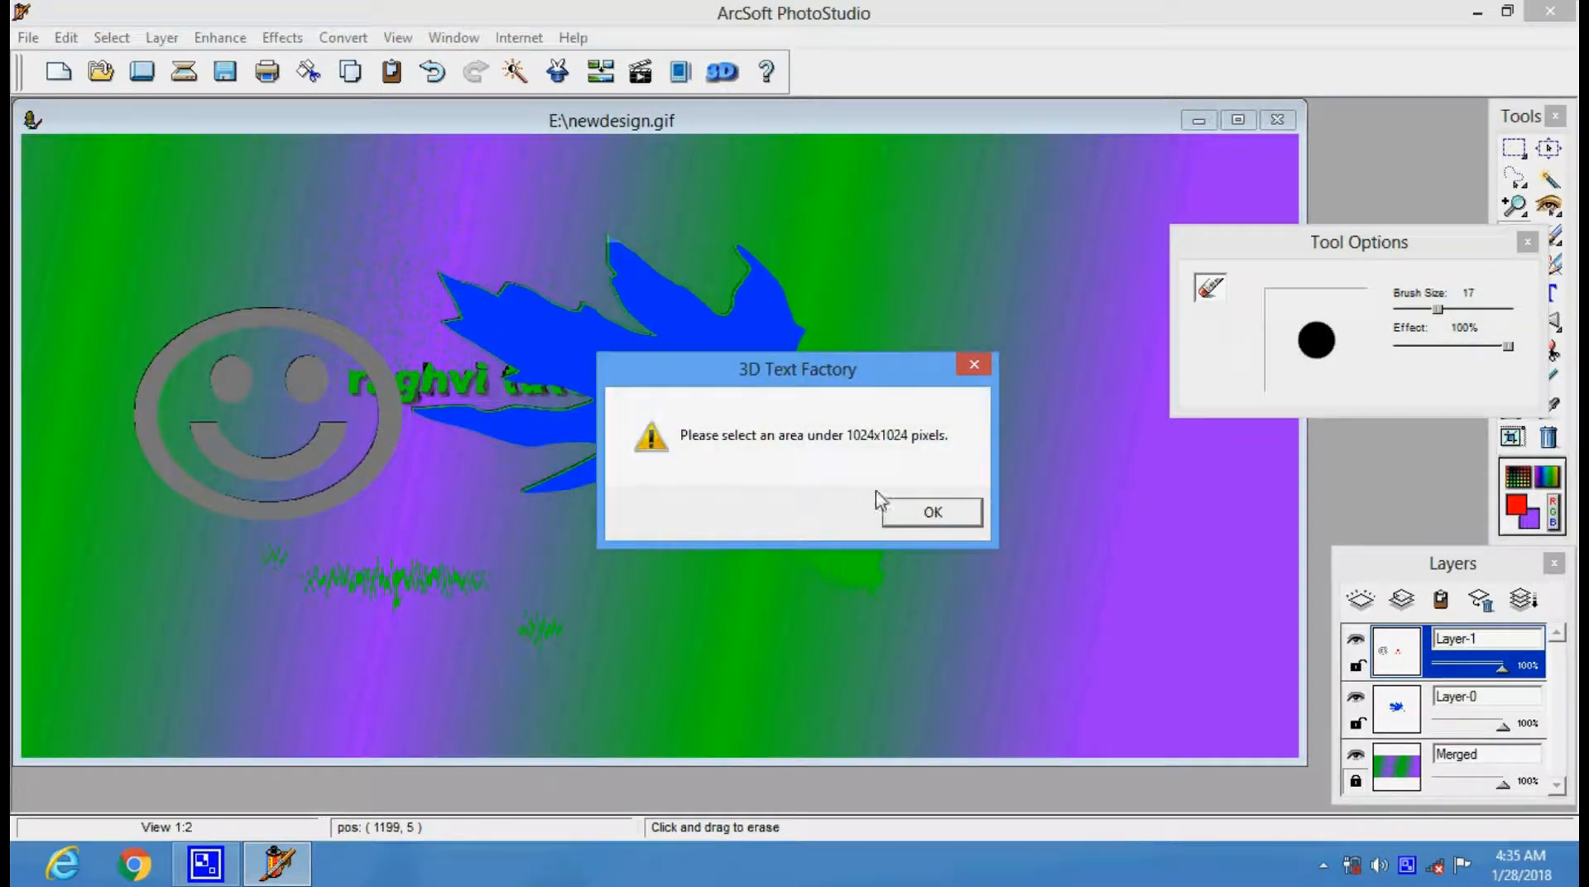
left_click(900, 508)
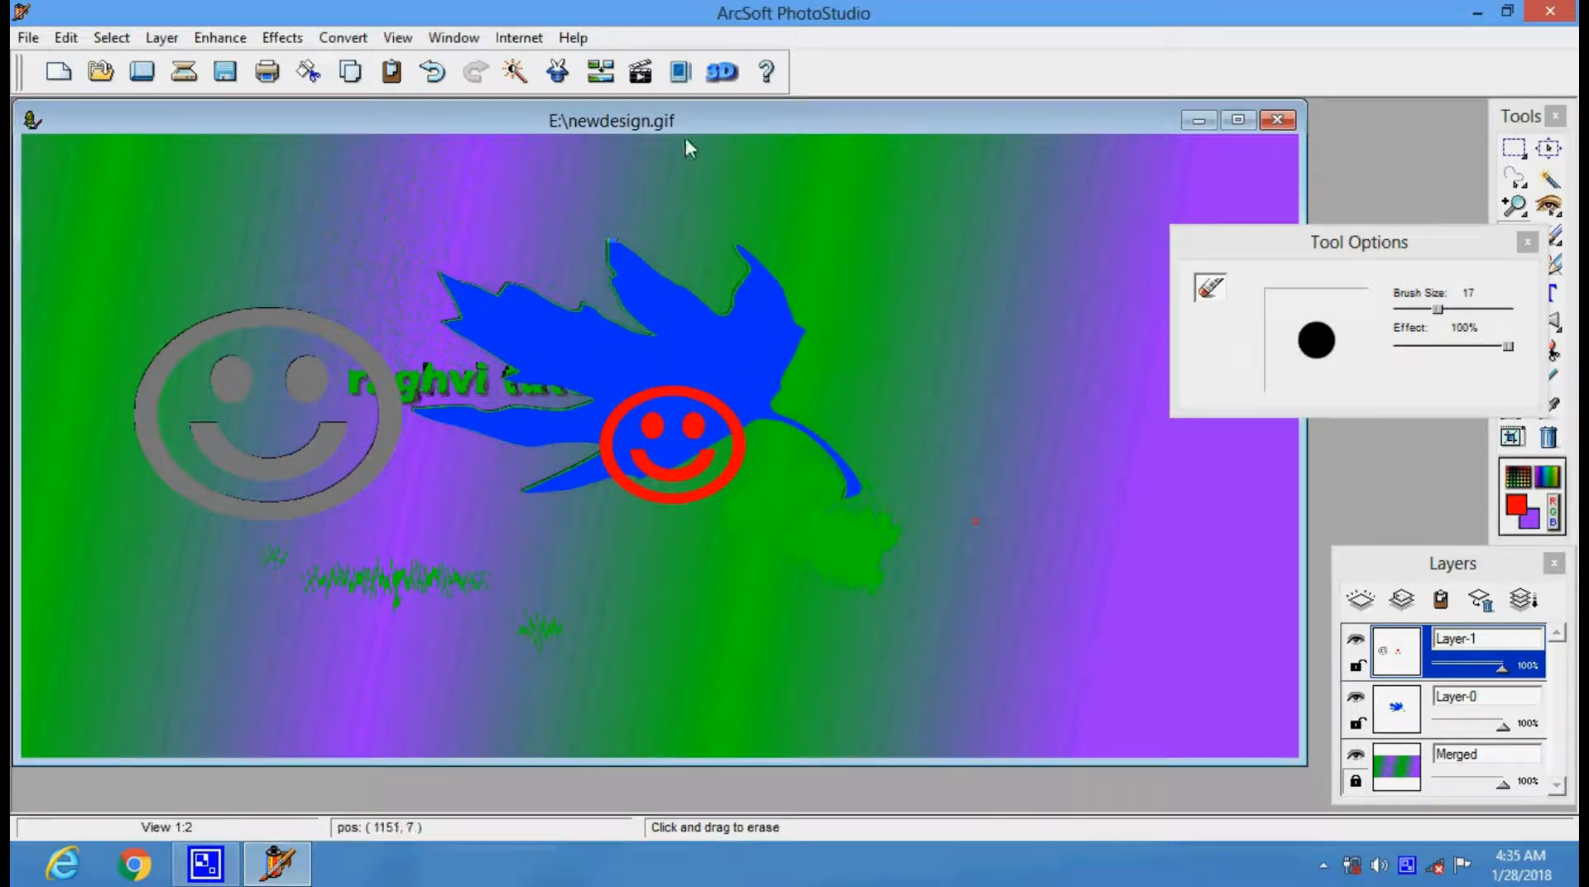
left_click(1528, 242)
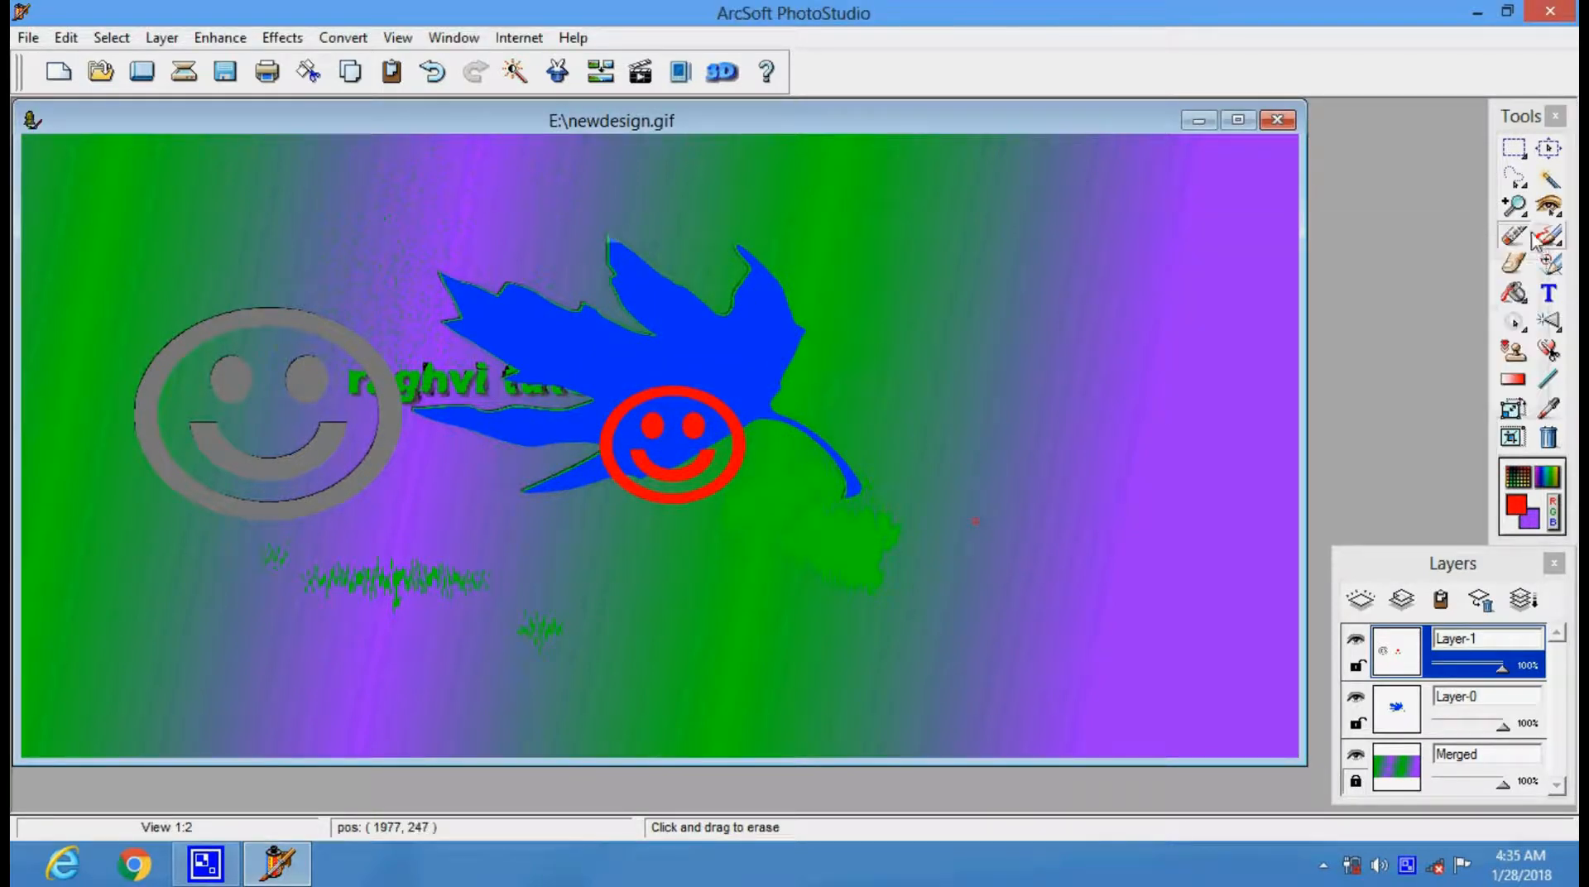
Step: Switch to rectangular selection, try 3D Text Factory on a large area around the blue leaf, and clear the selection
left_click(1514, 148)
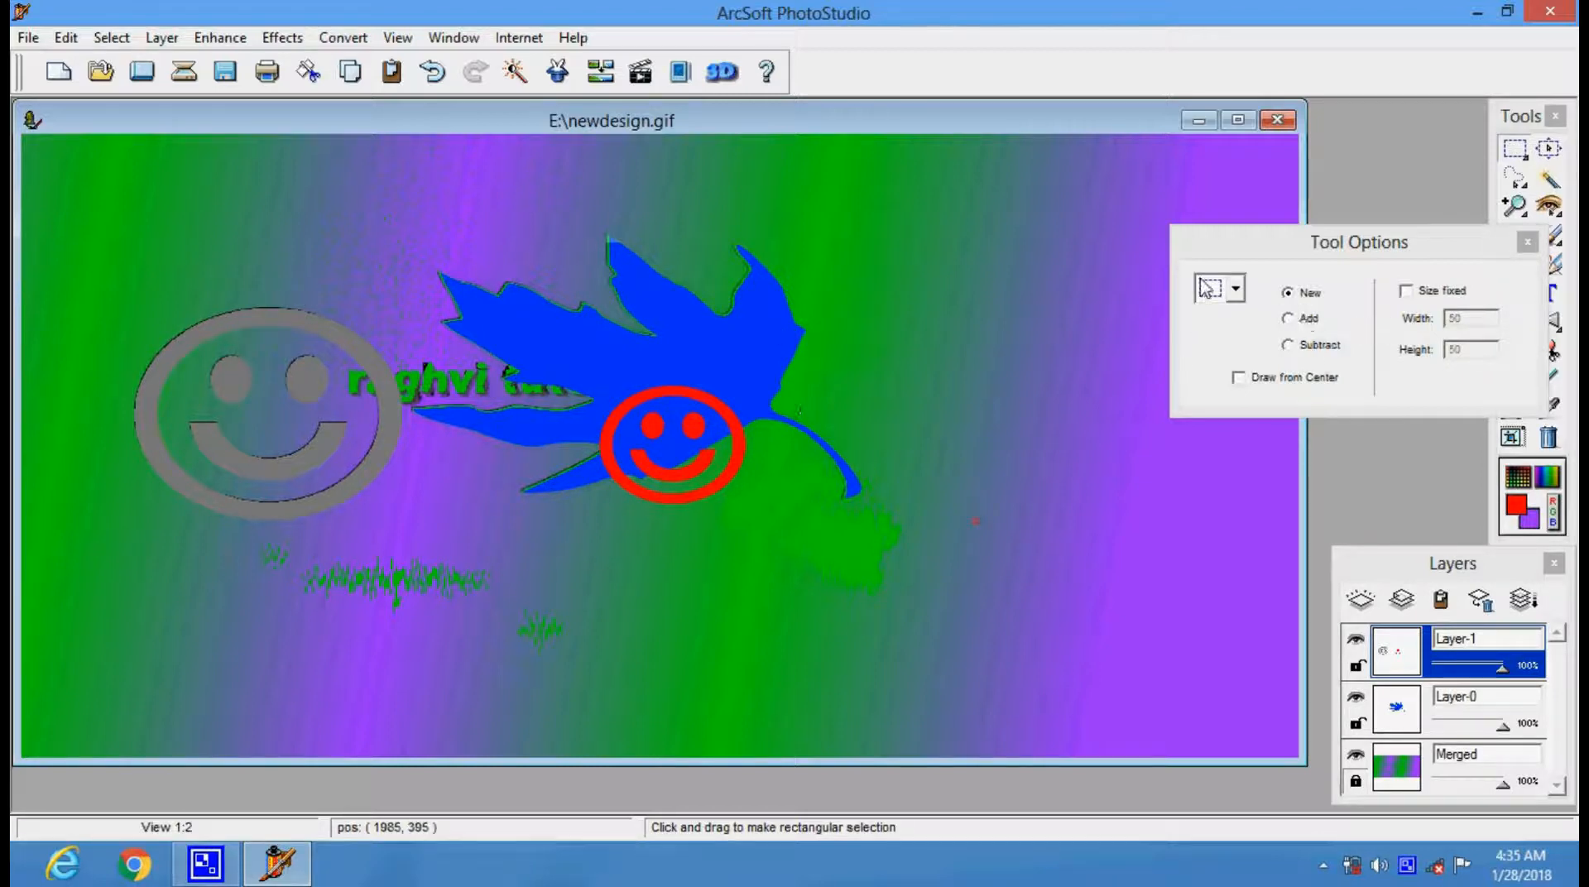
left_click_drag(454, 177, 1167, 714)
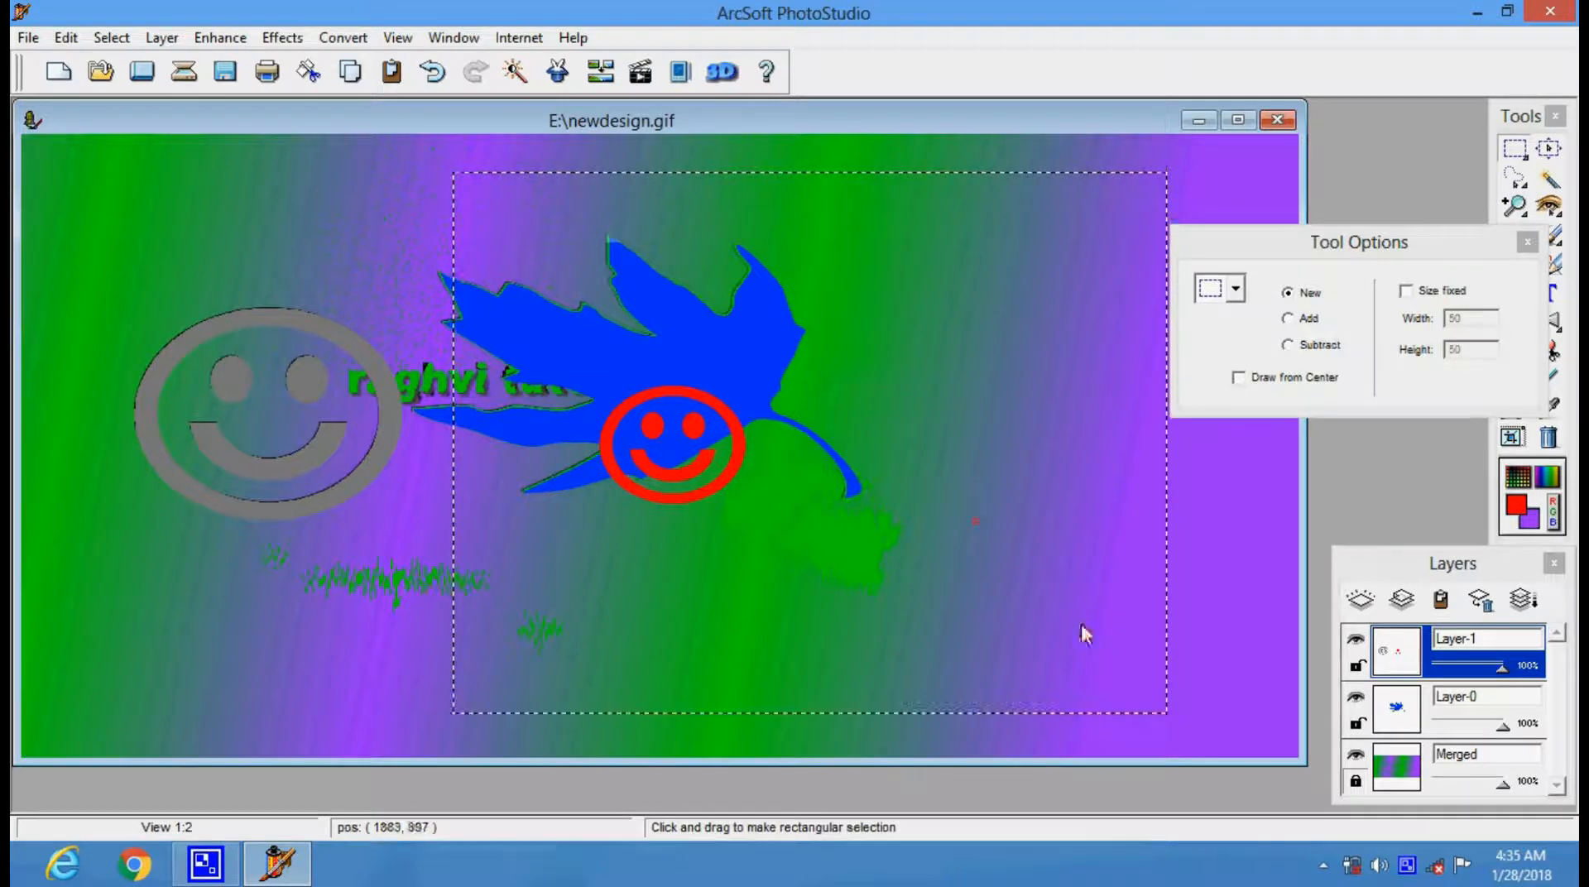
left_click(722, 72)
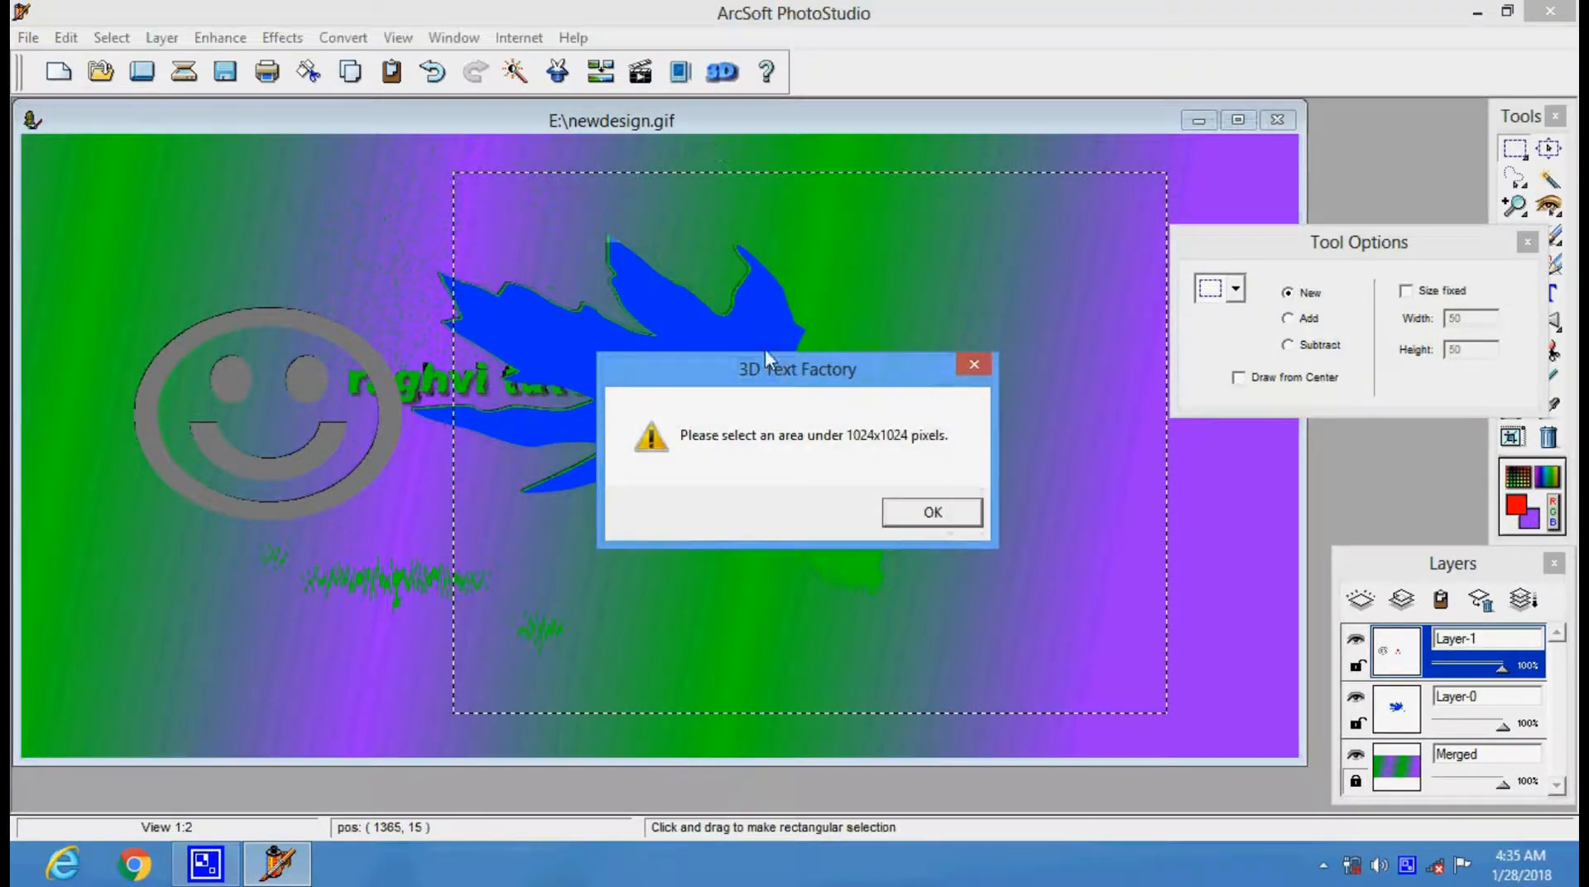
left_click(932, 513)
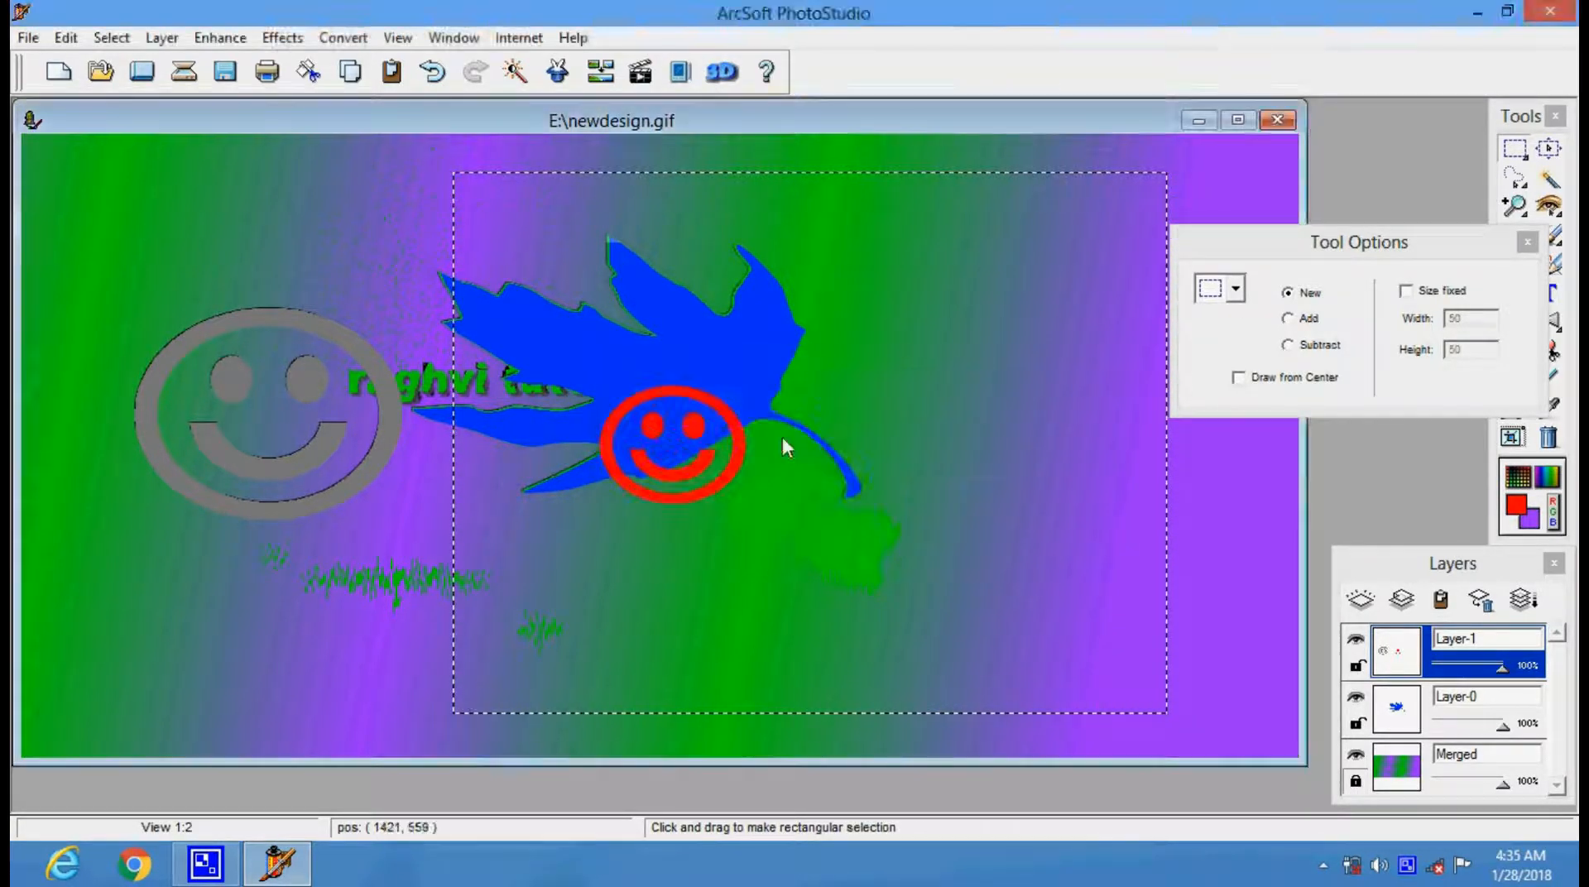
left_click(435, 243)
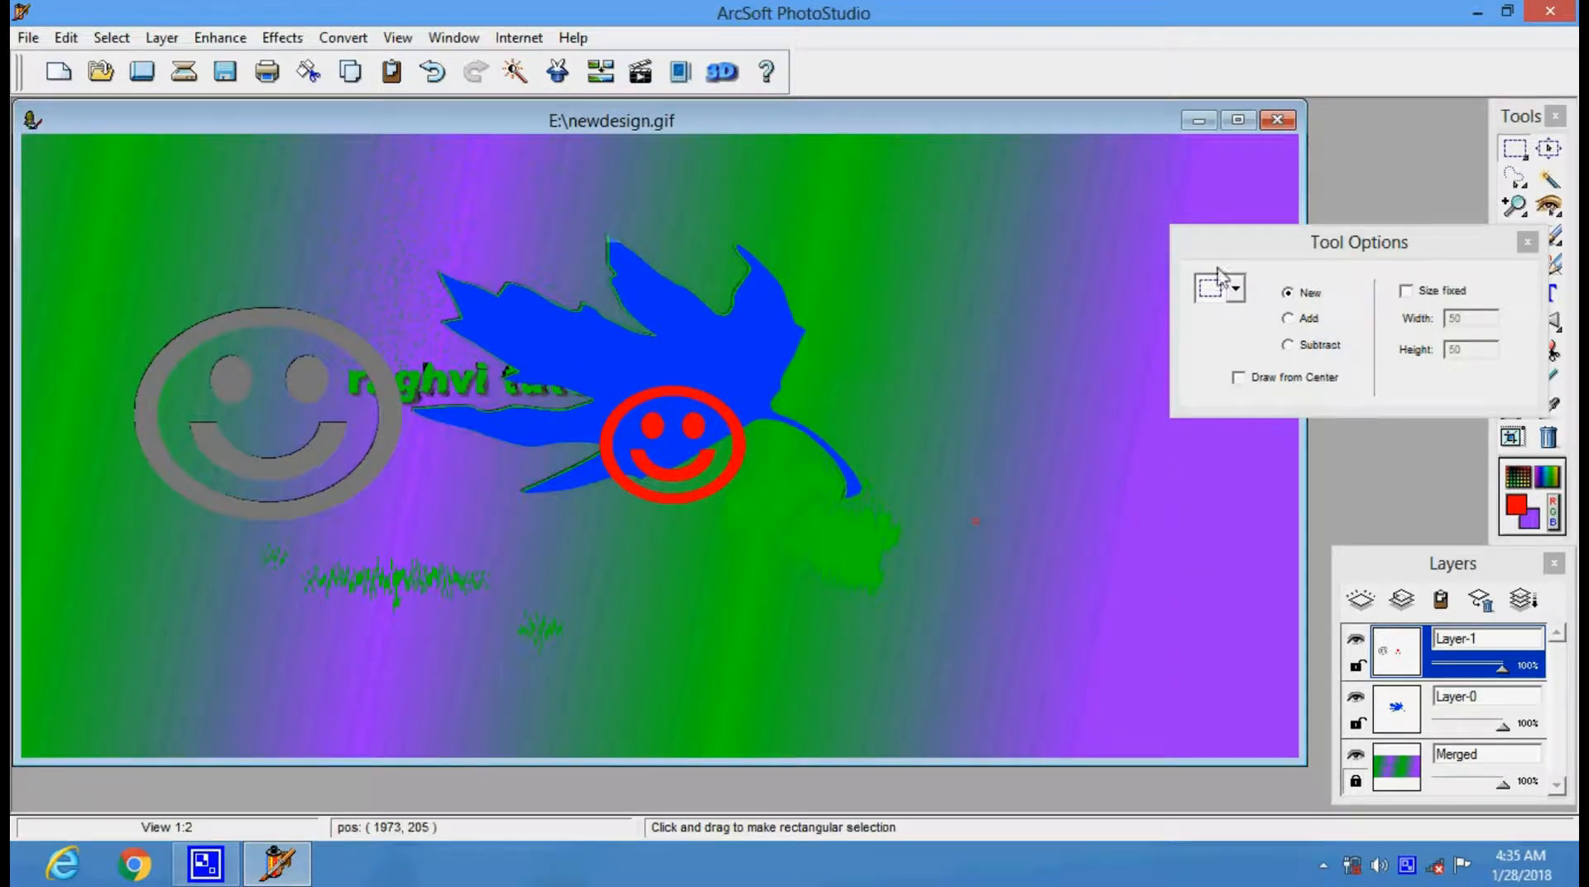
Step: Try 3D Text Factory on a narrower rectangular selection around the leaf and red smiley, and shift the selection down toward the gray smiley
left_click_drag(323, 150, 947, 639)
left_click_drag(321, 148, 956, 720)
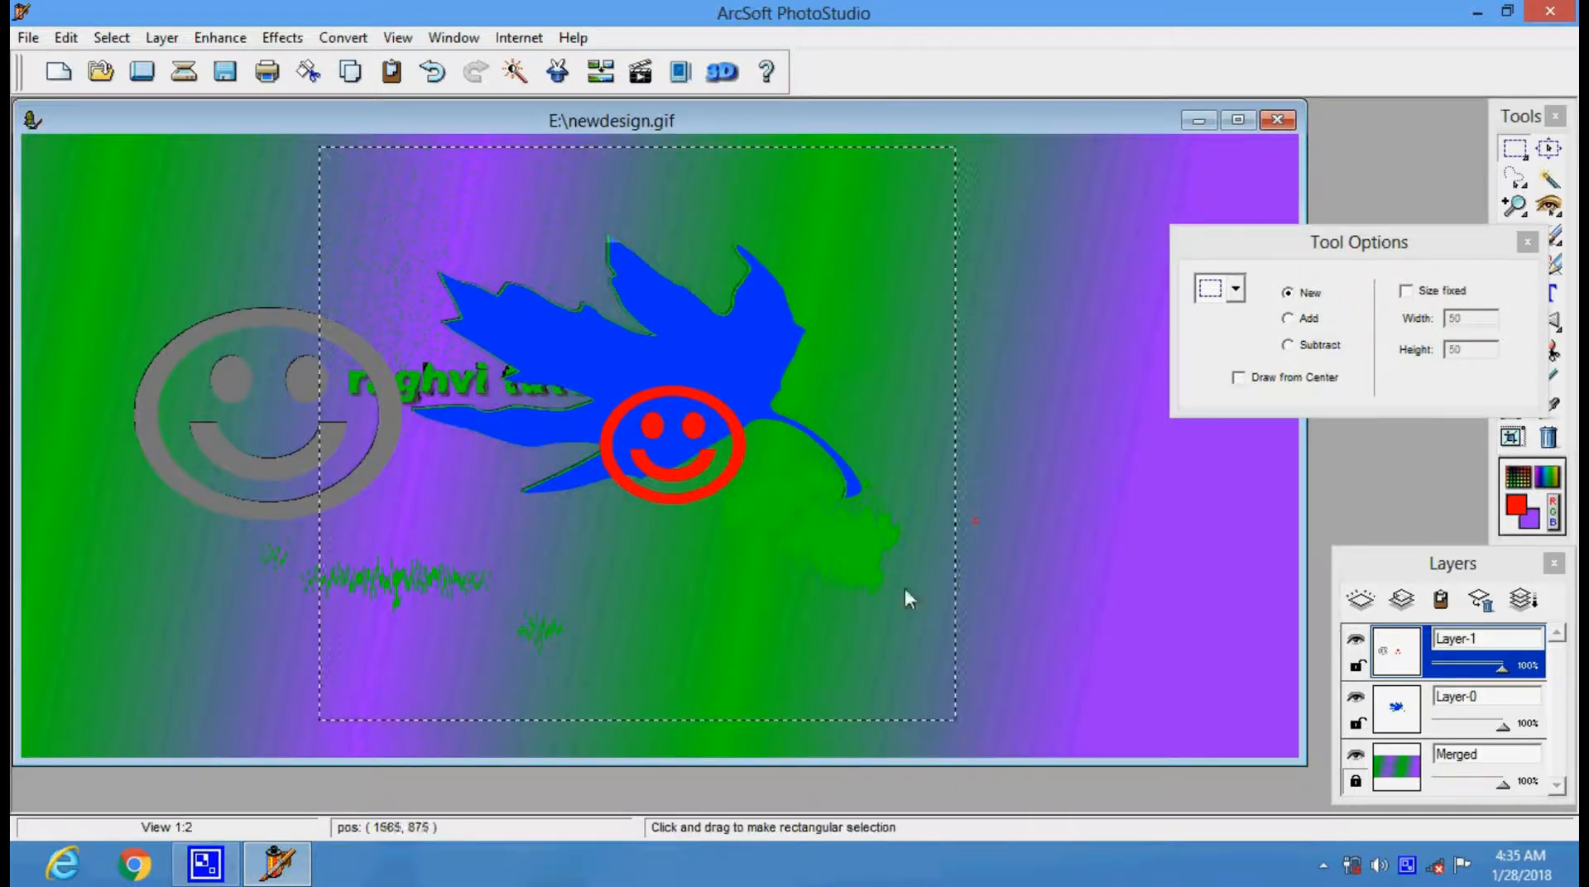
left_click(722, 72)
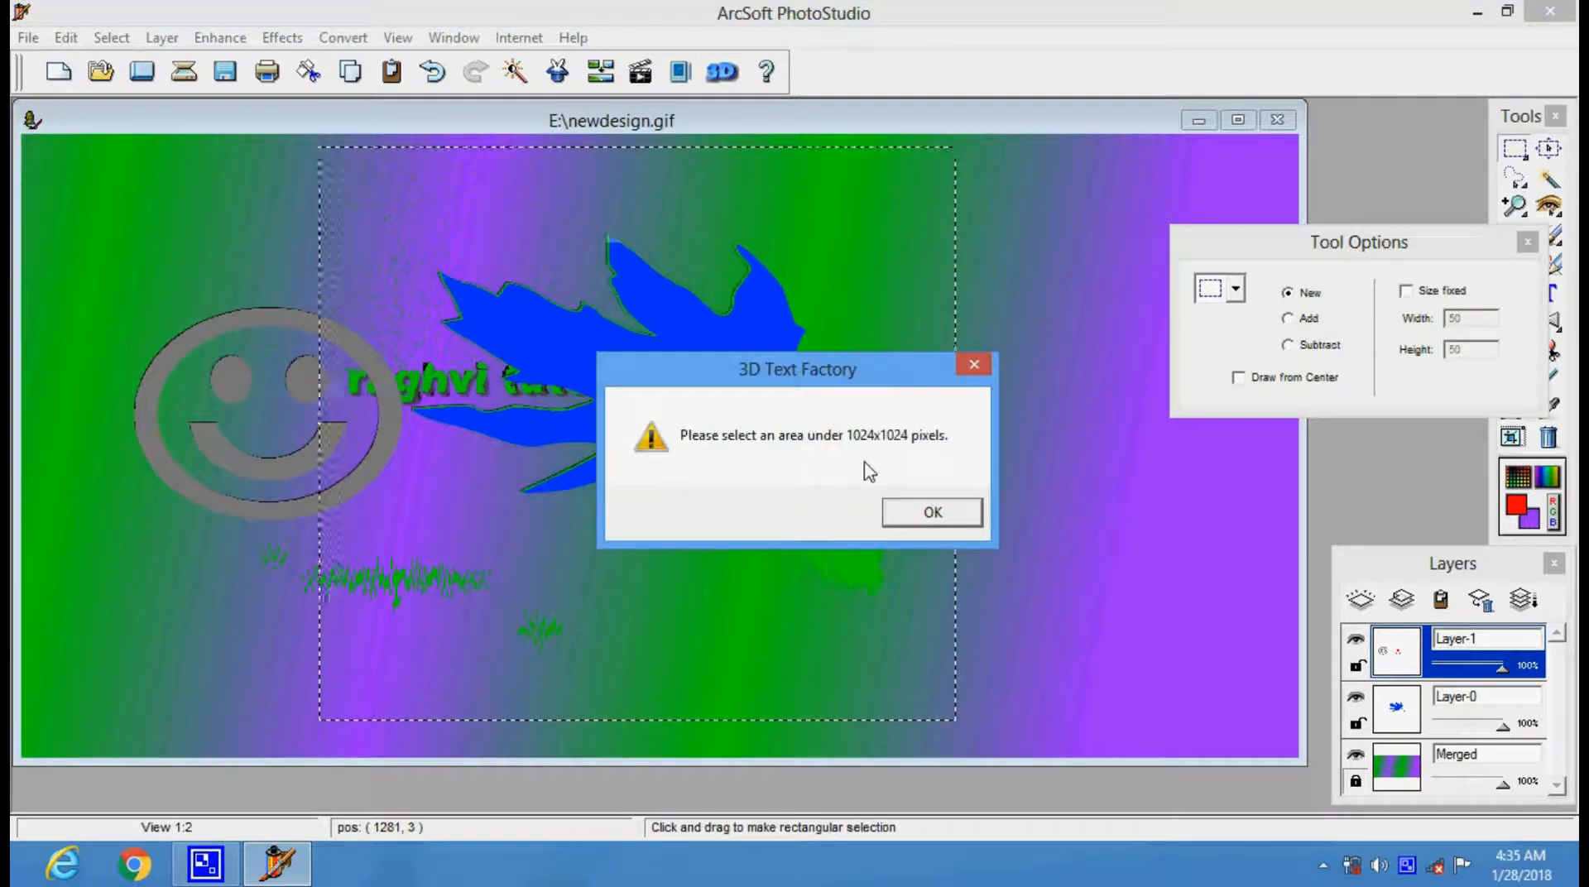
left_click(932, 512)
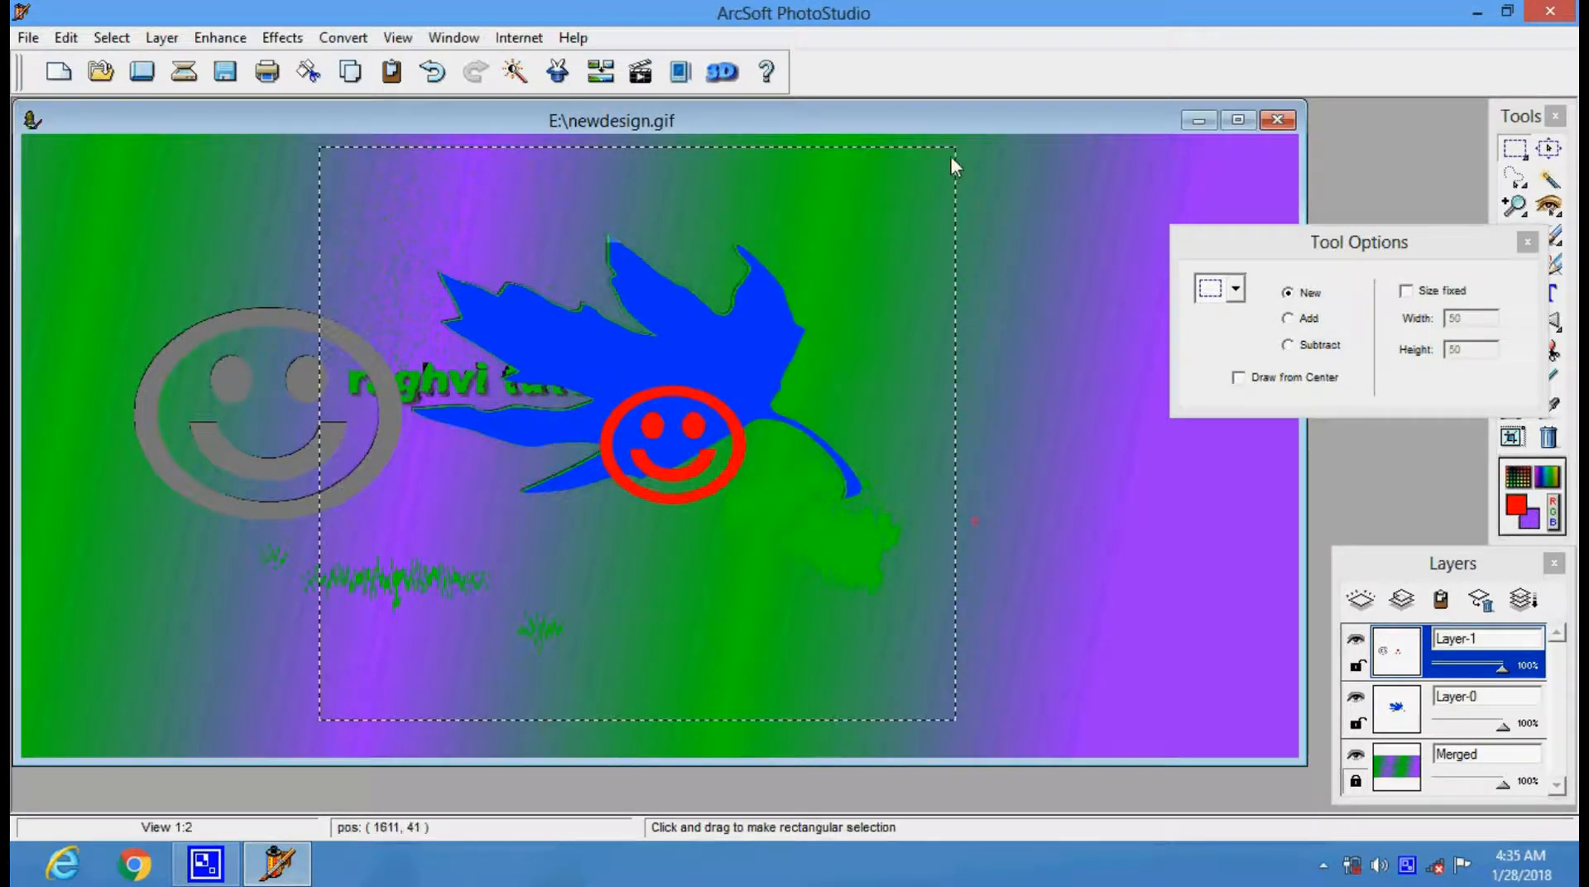
left_click_drag(947, 152, 820, 190)
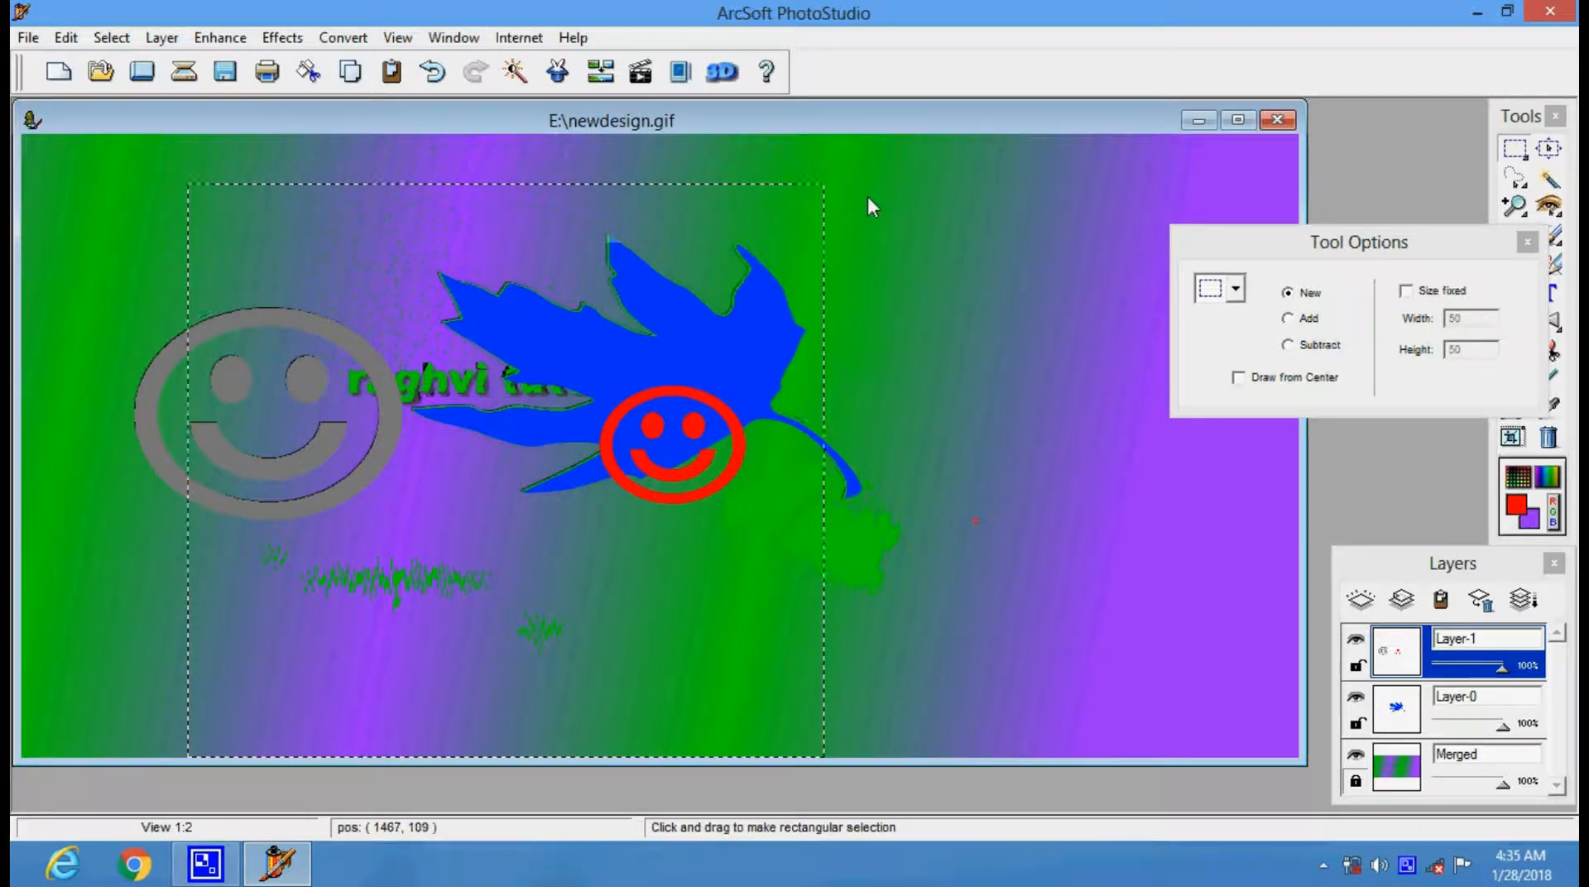
Step: Select a smaller rectangle across the leaf's upper part and add a name as Arial size 64 text in 3D Text Factory
left_click_drag(521, 186, 946, 460)
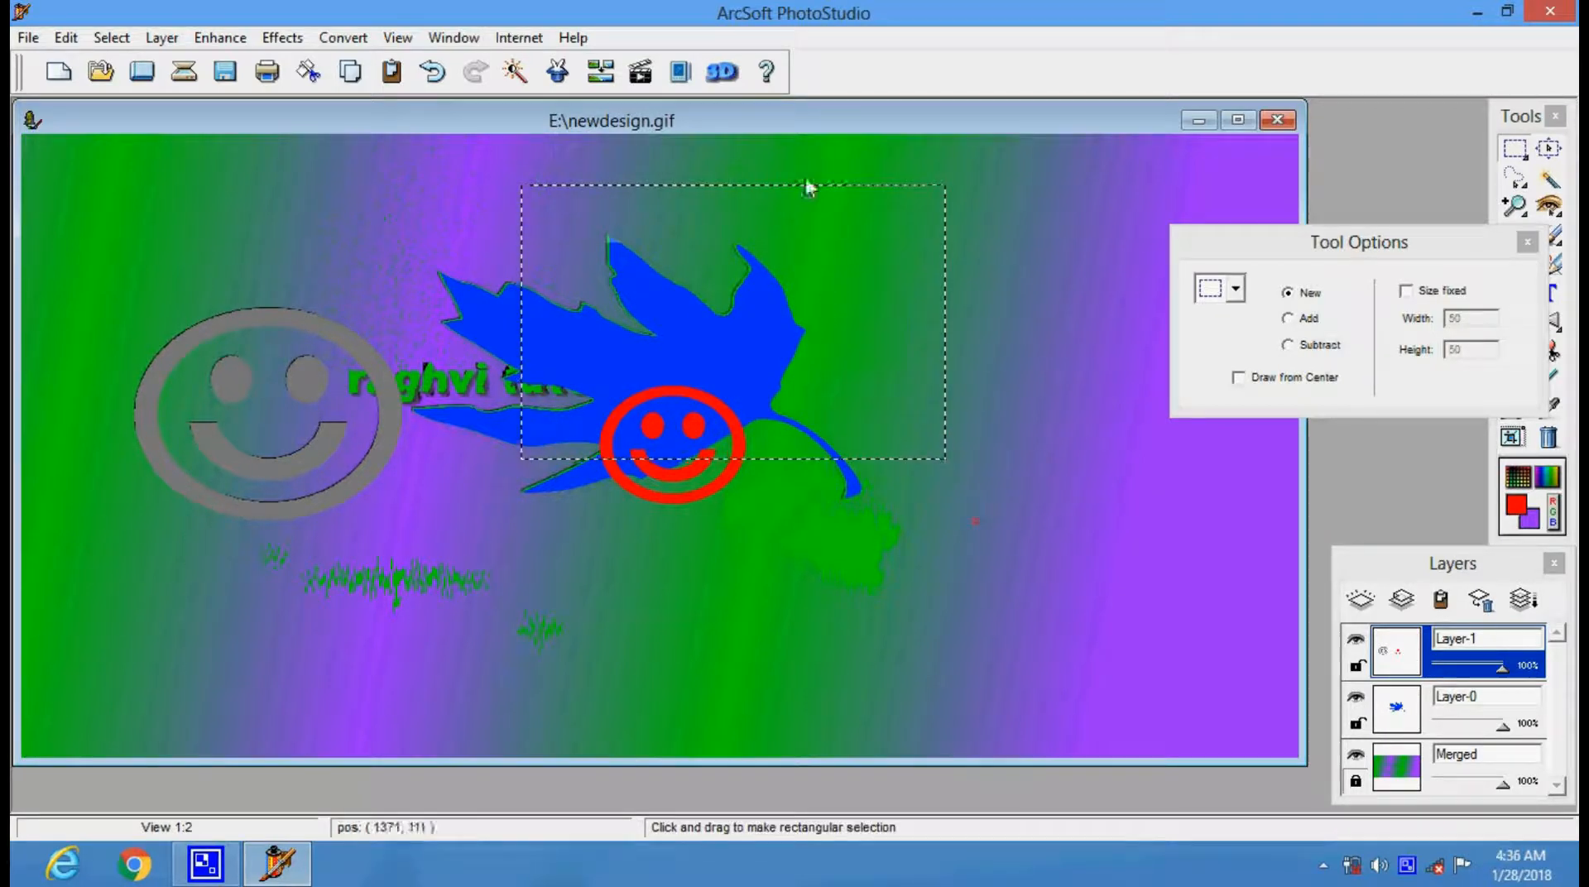
left_click(722, 72)
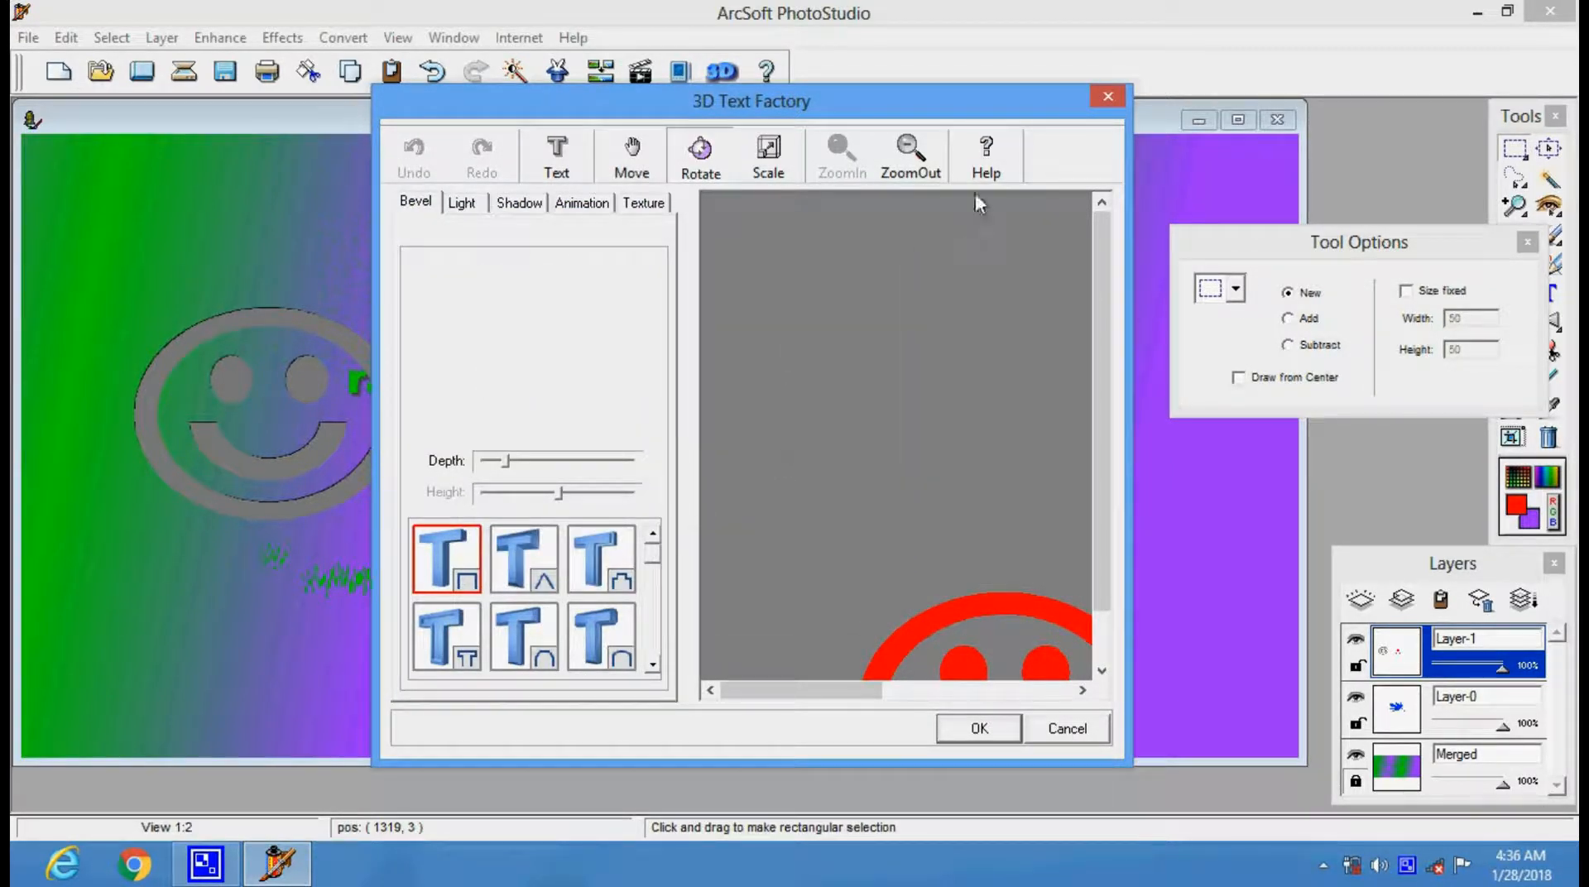
left_click_drag(1107, 308, 1103, 501)
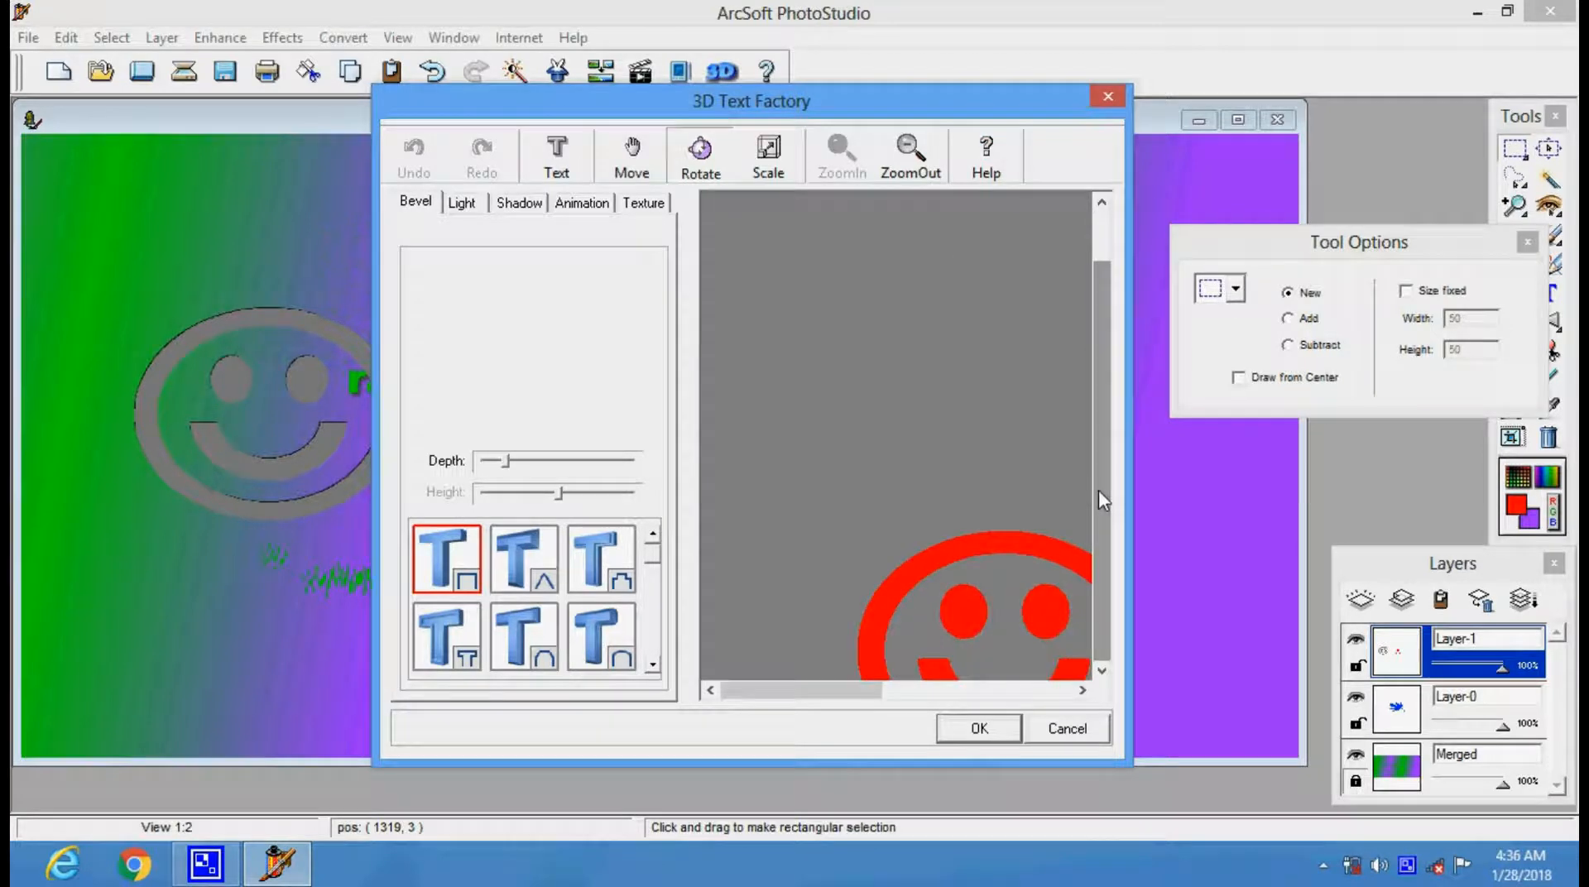
left_click(558, 165)
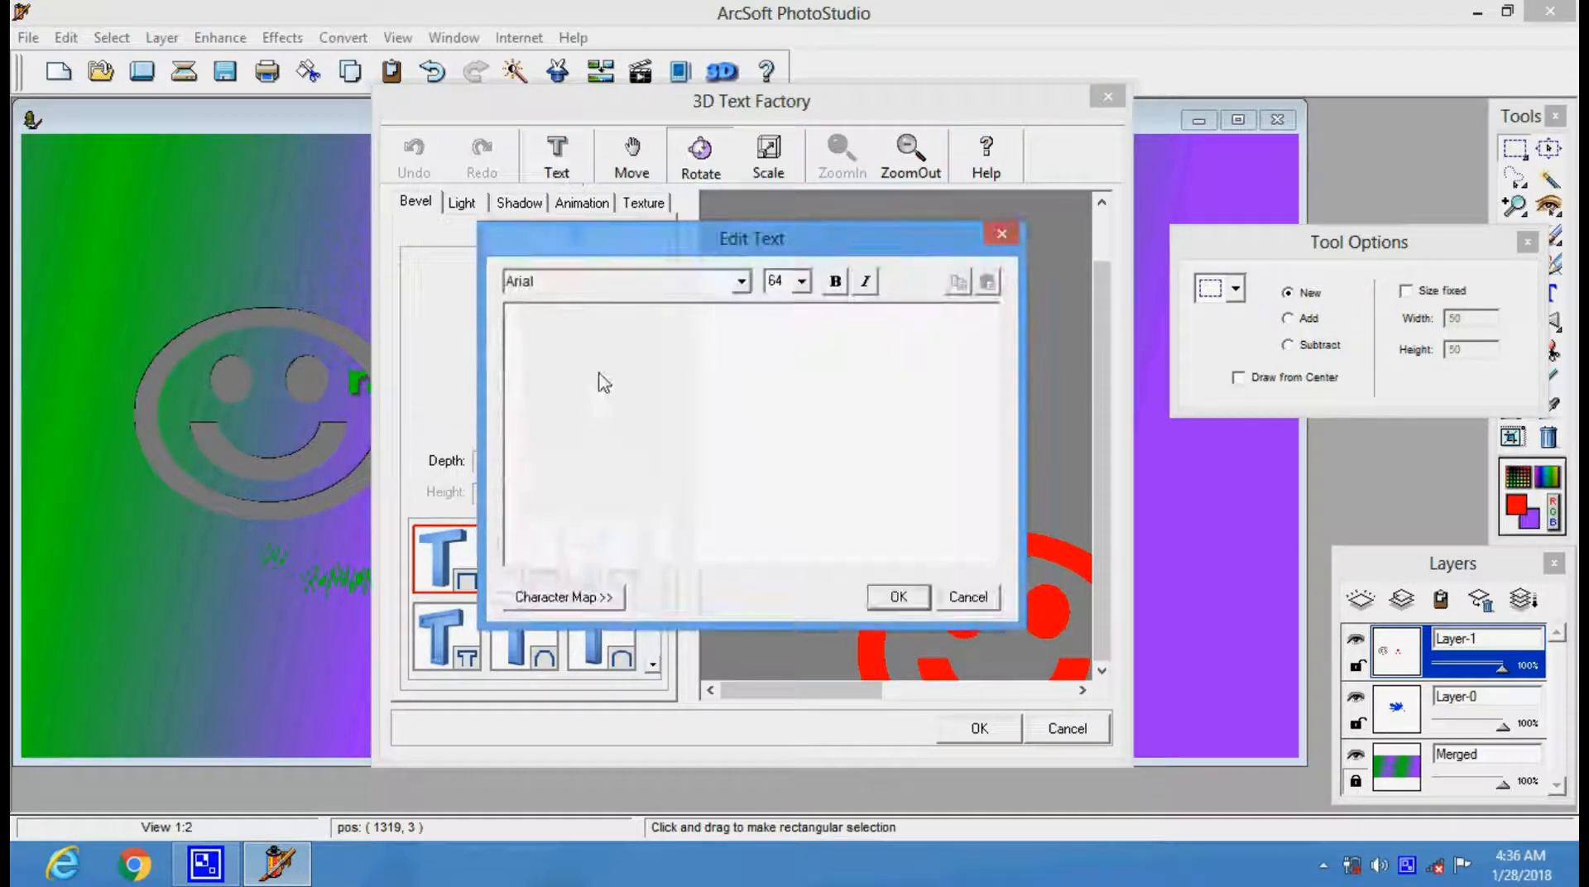
type("r")
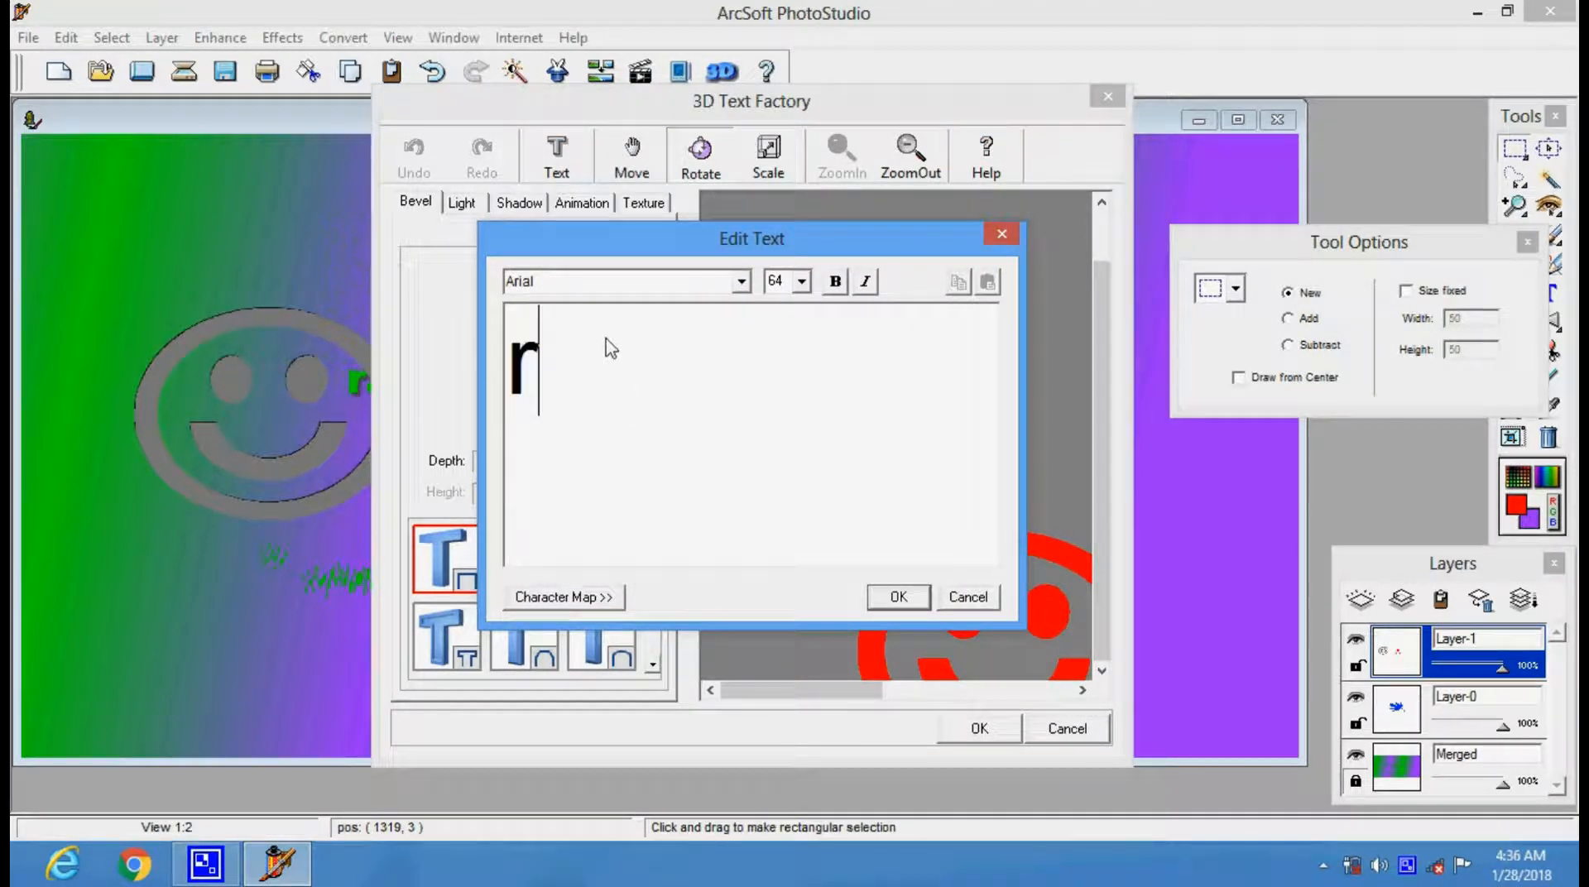
type("aghvi")
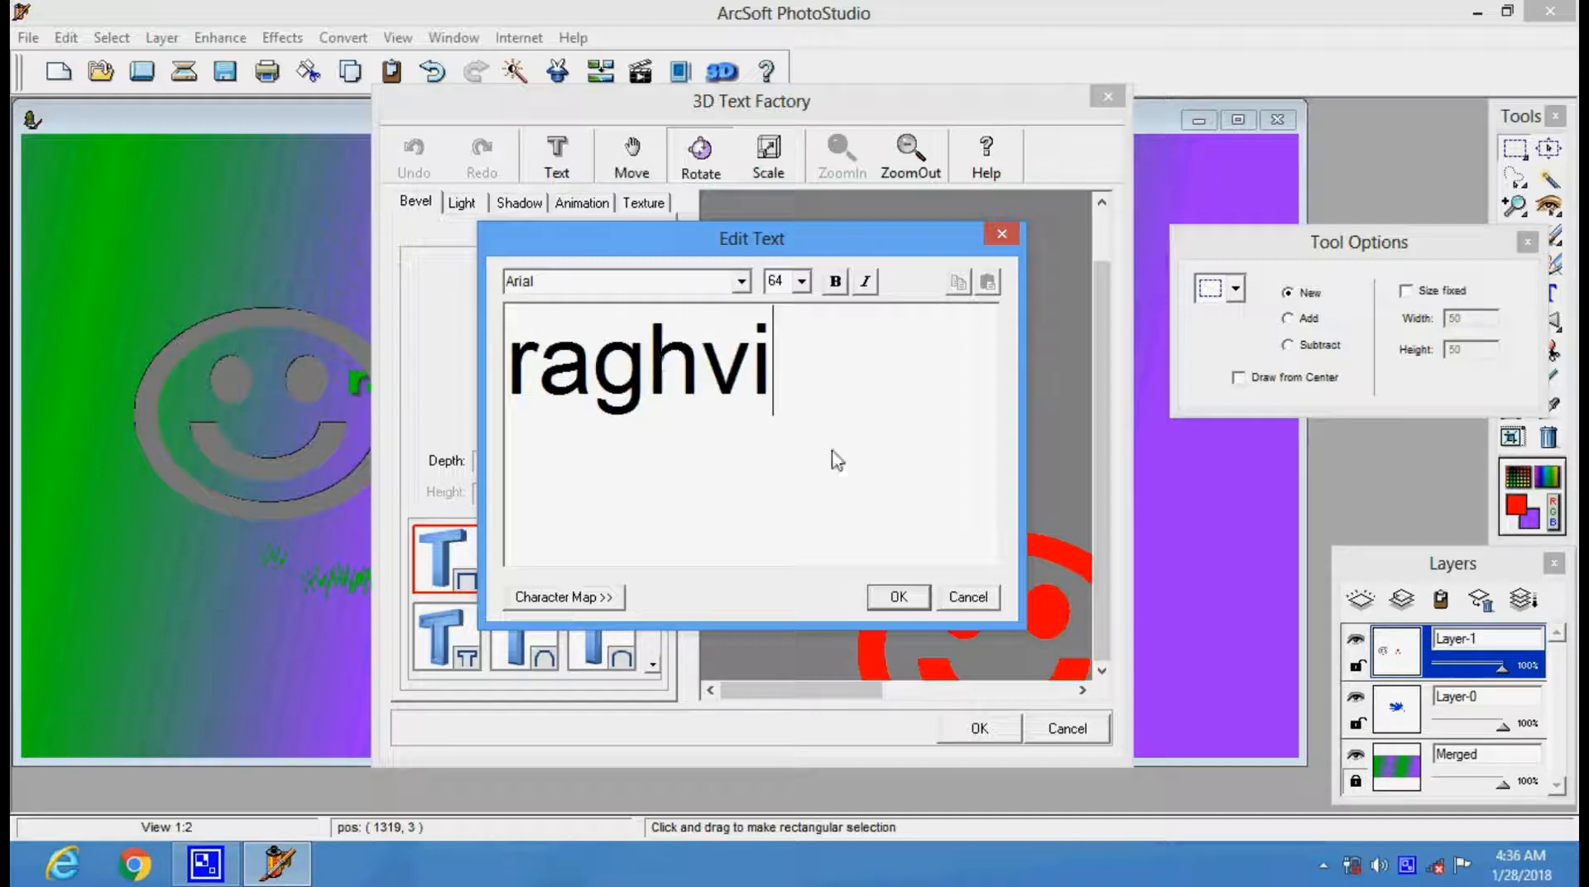
left_click(900, 595)
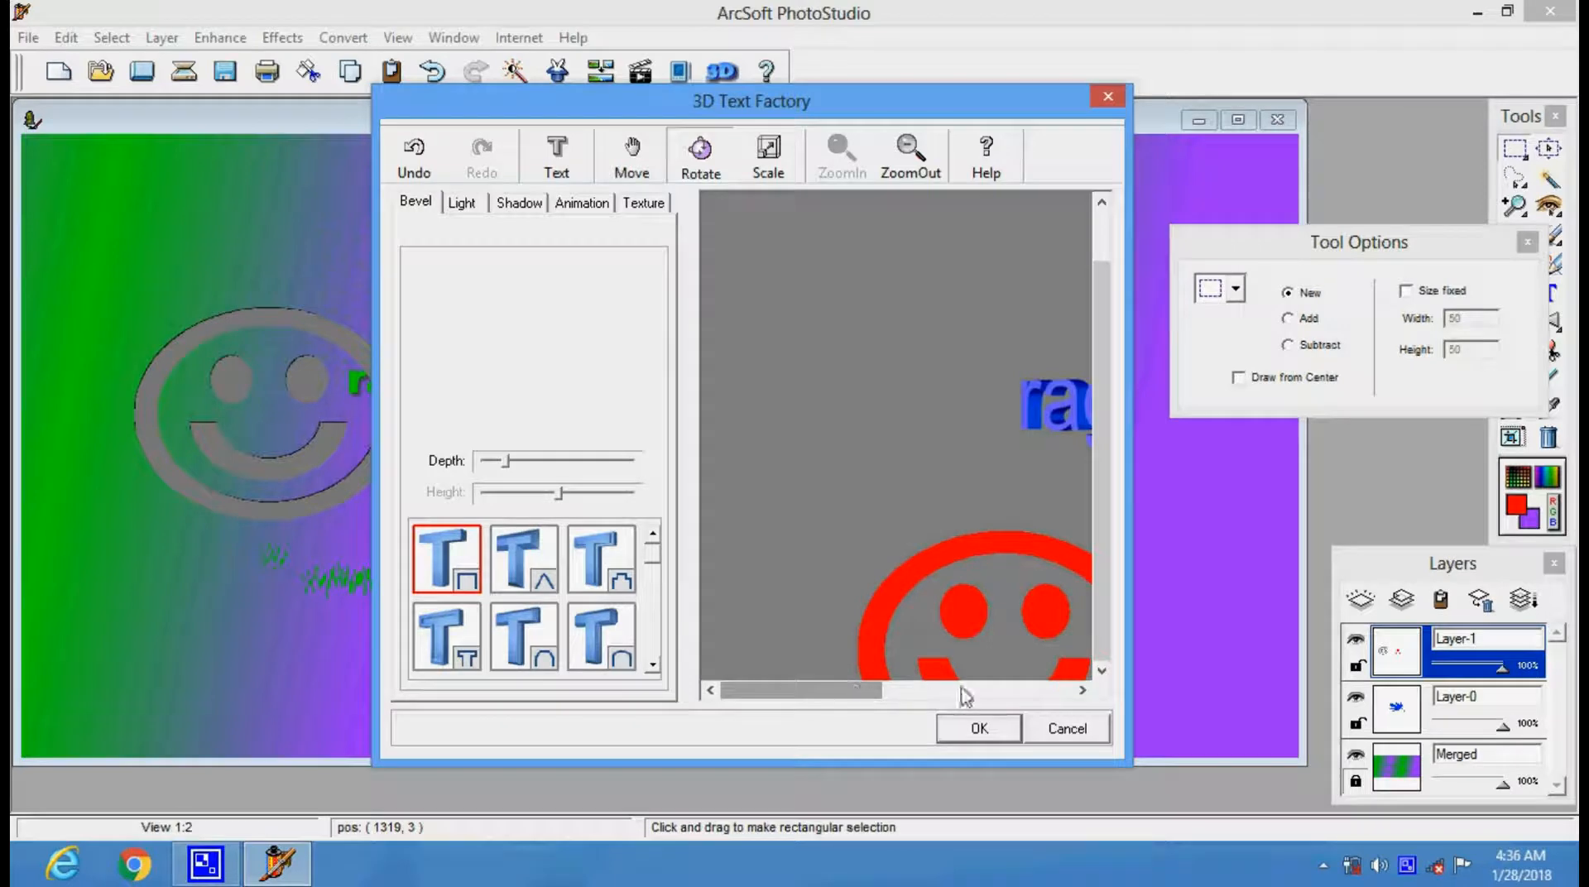
Step: Rotate the 3D text to a steep upward slant, accept it, and clear the selection on newdesign.gif
left_click_drag(889, 695, 977, 695)
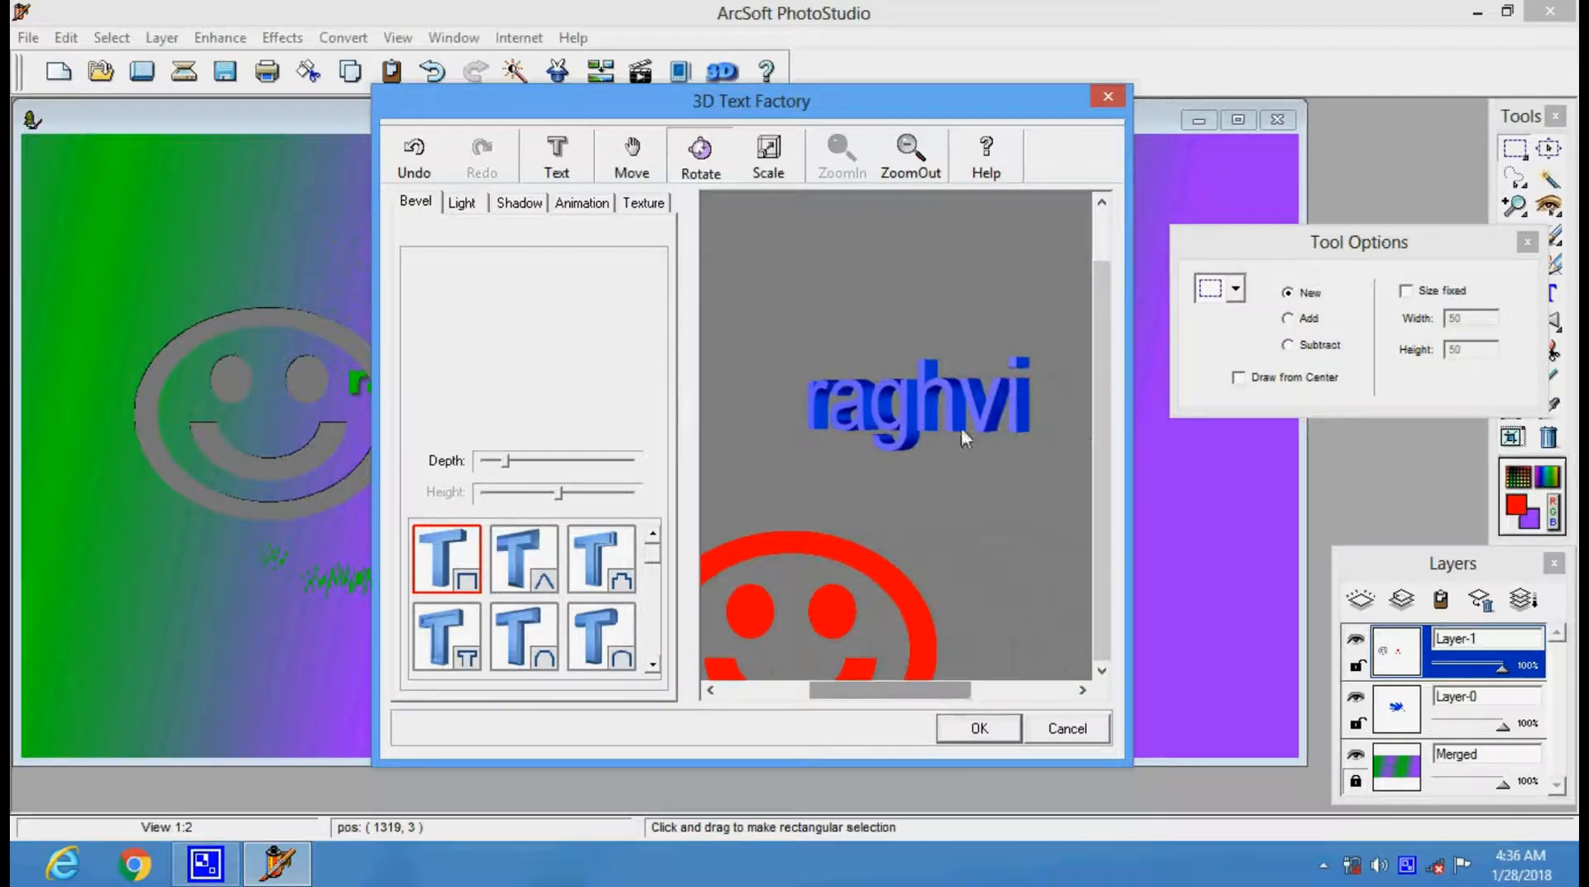
left_click_drag(1014, 418, 1052, 417)
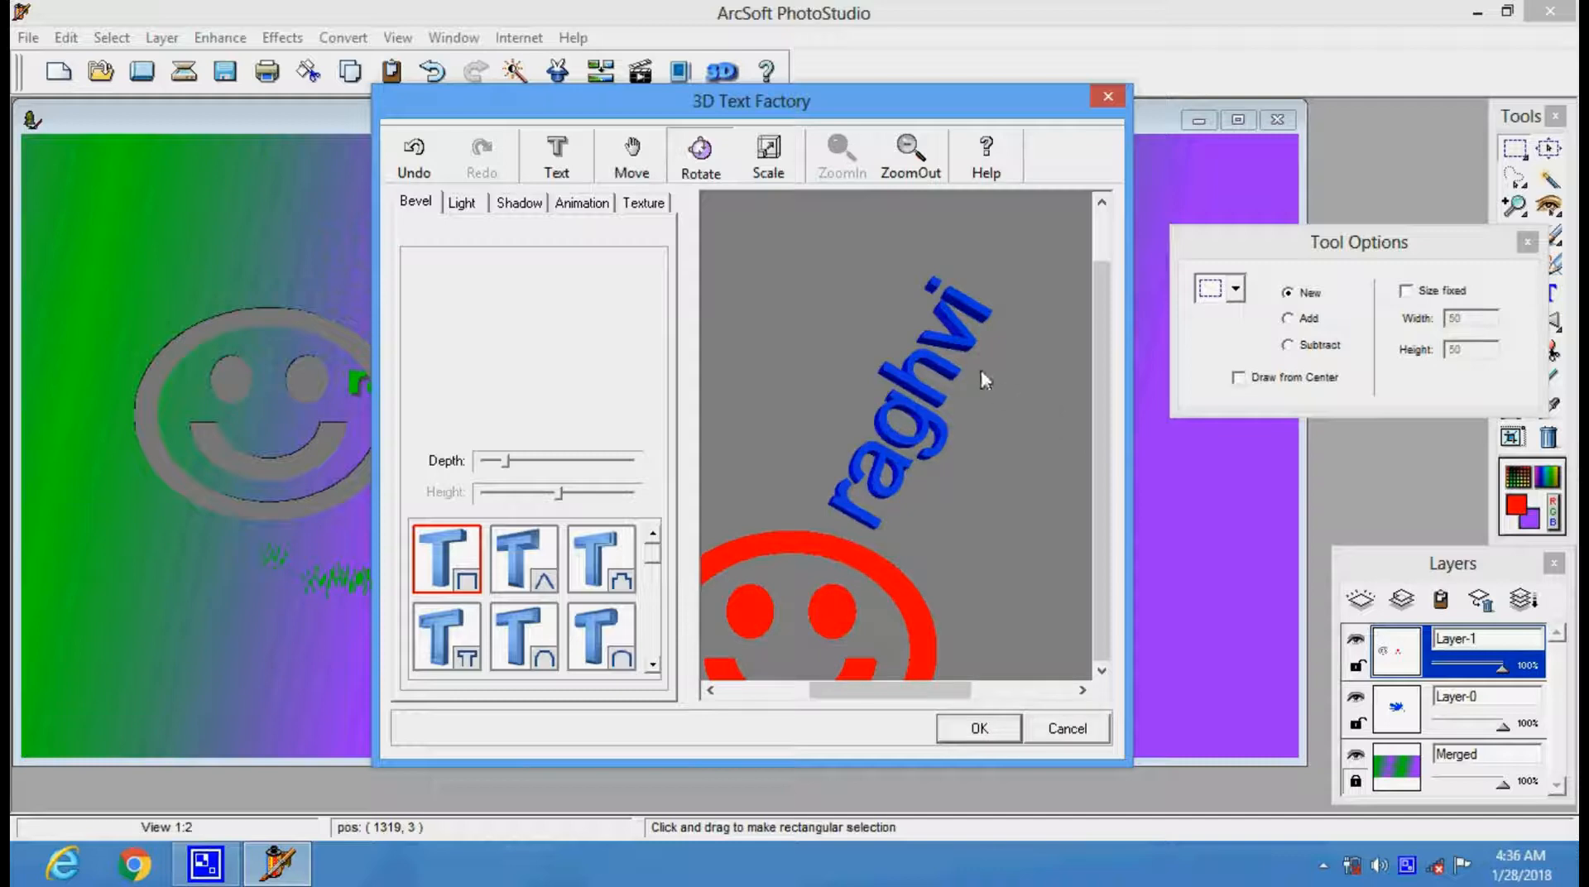
left_click(979, 728)
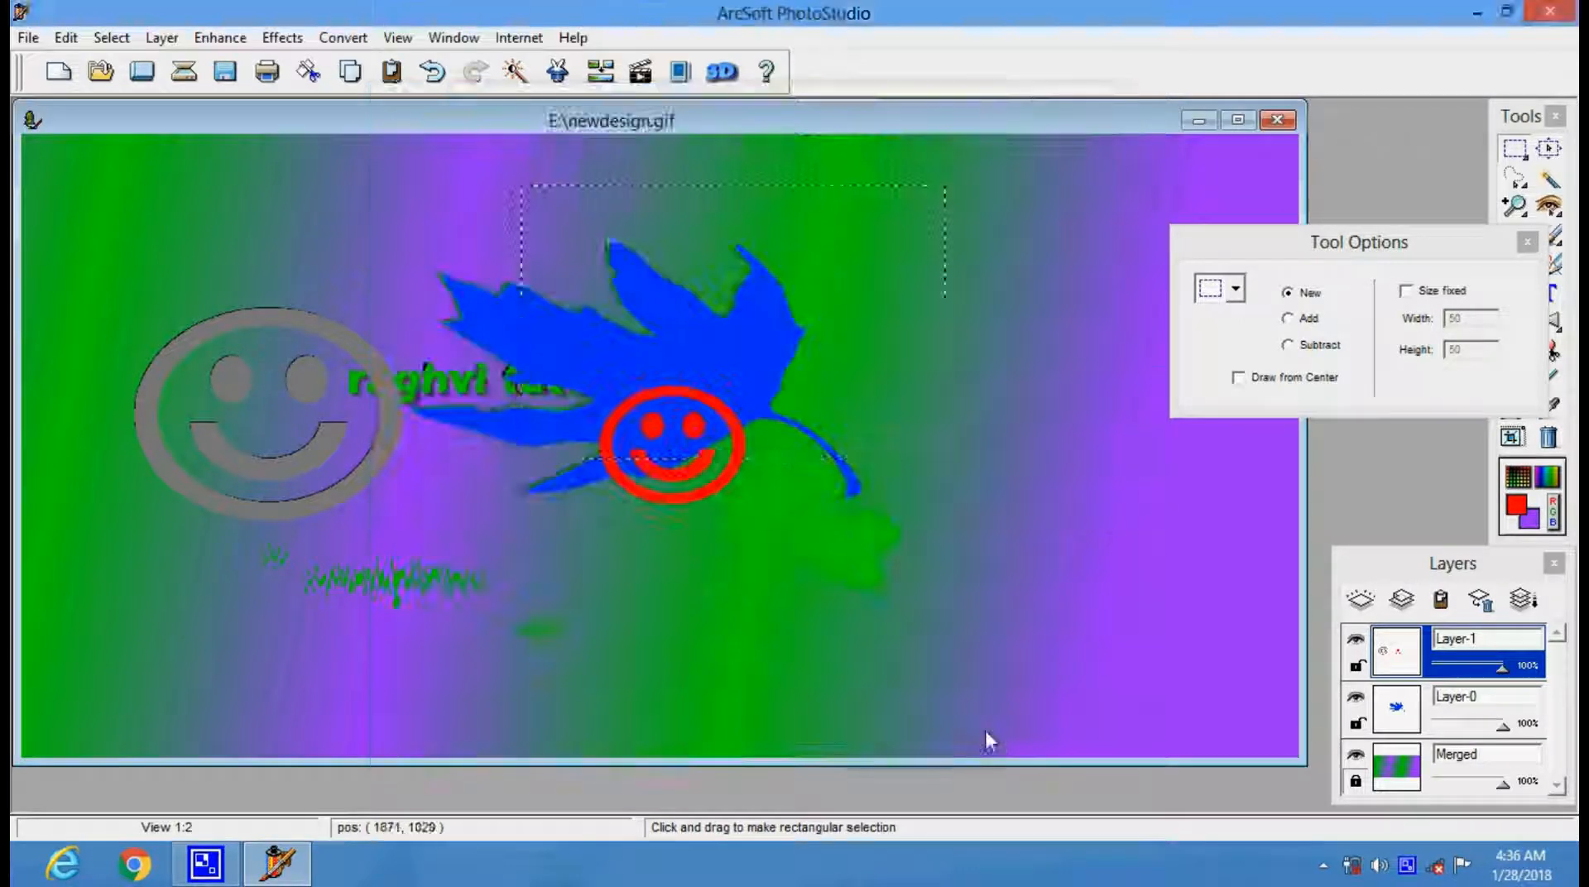
left_click(1007, 423)
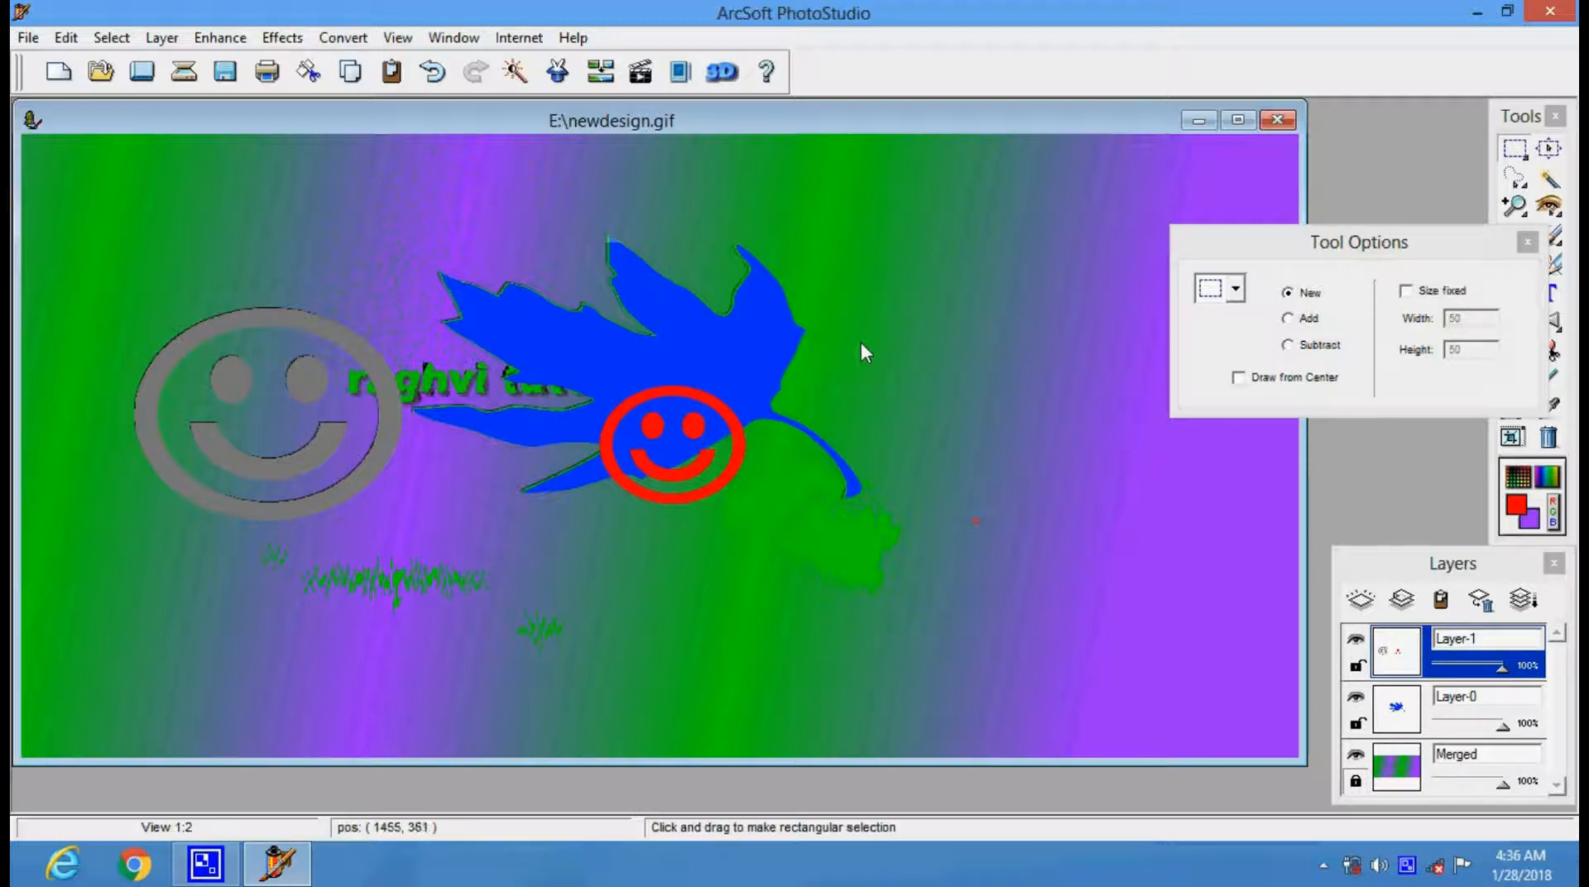